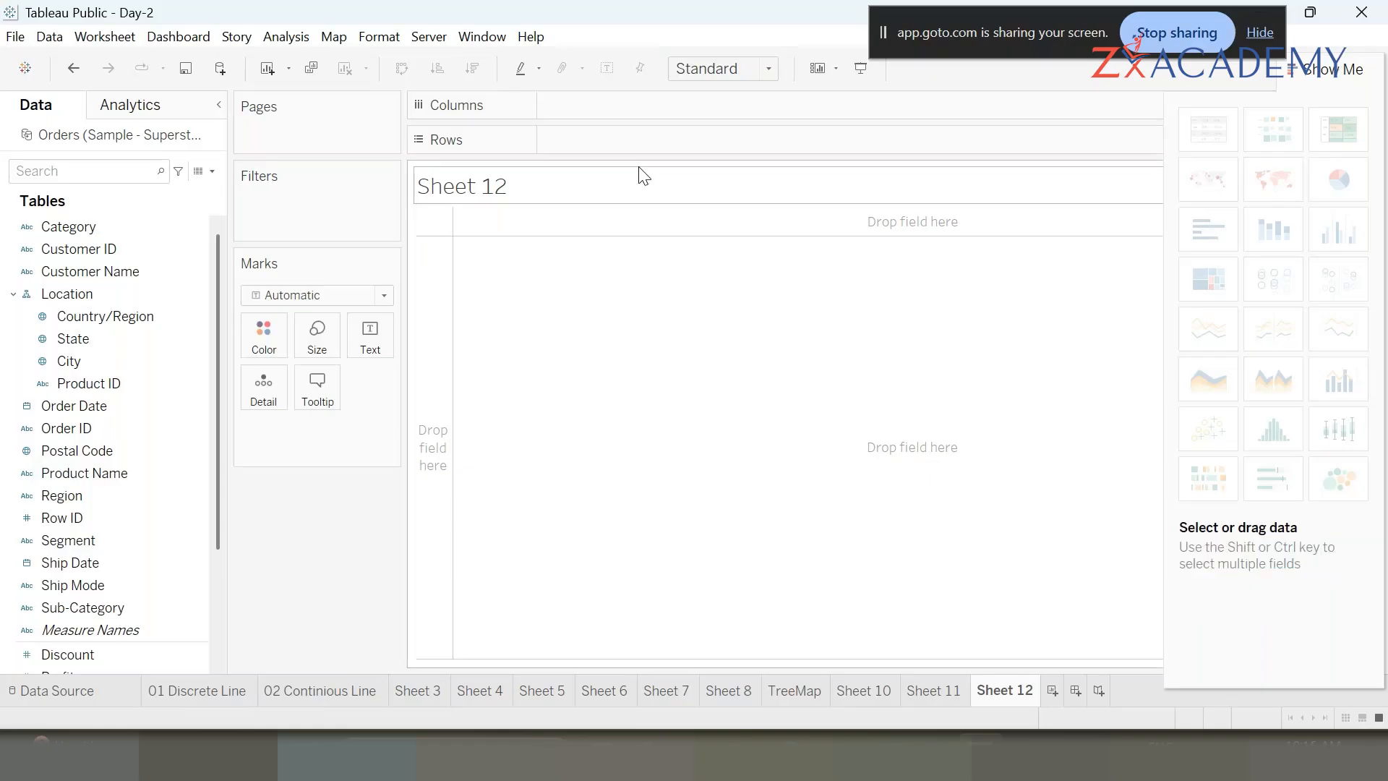
click(83, 586)
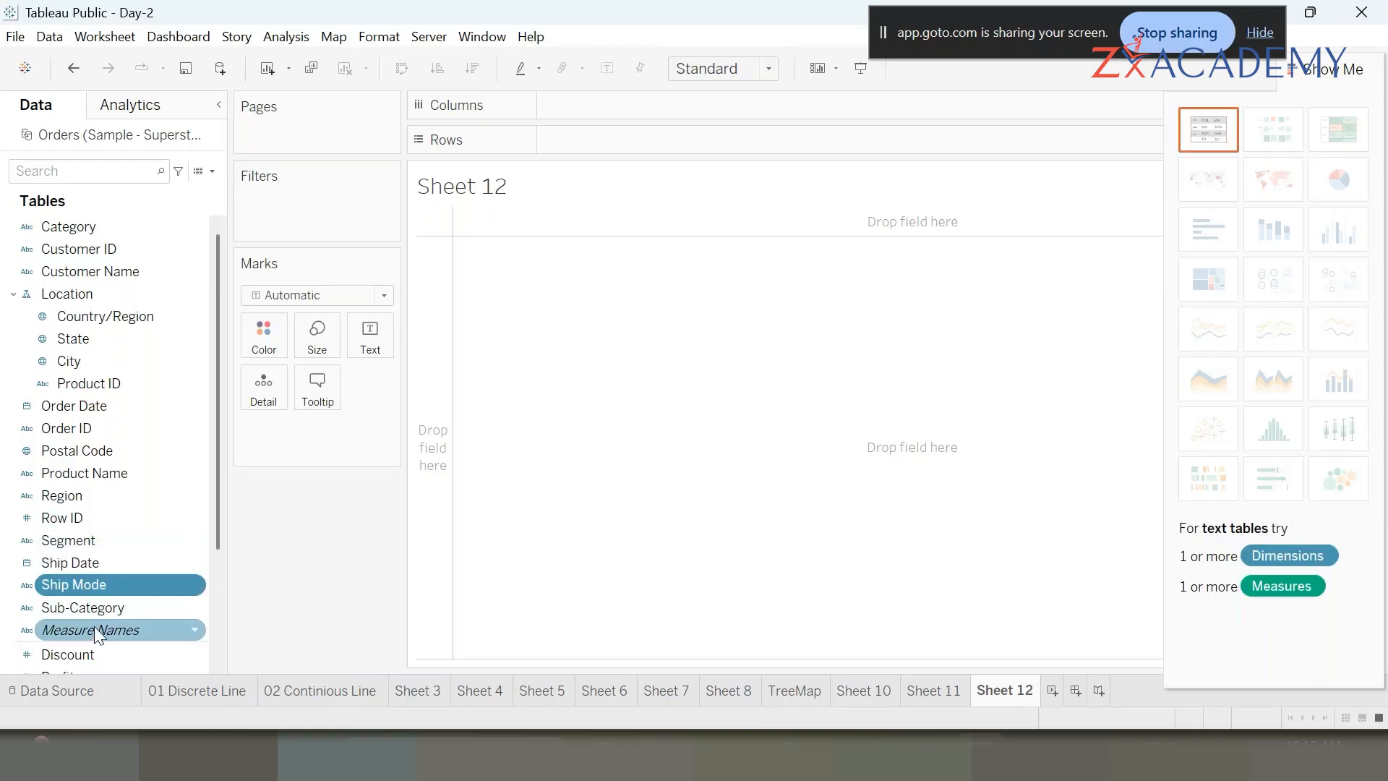
scroll(104, 545, down, 2)
click(63, 594)
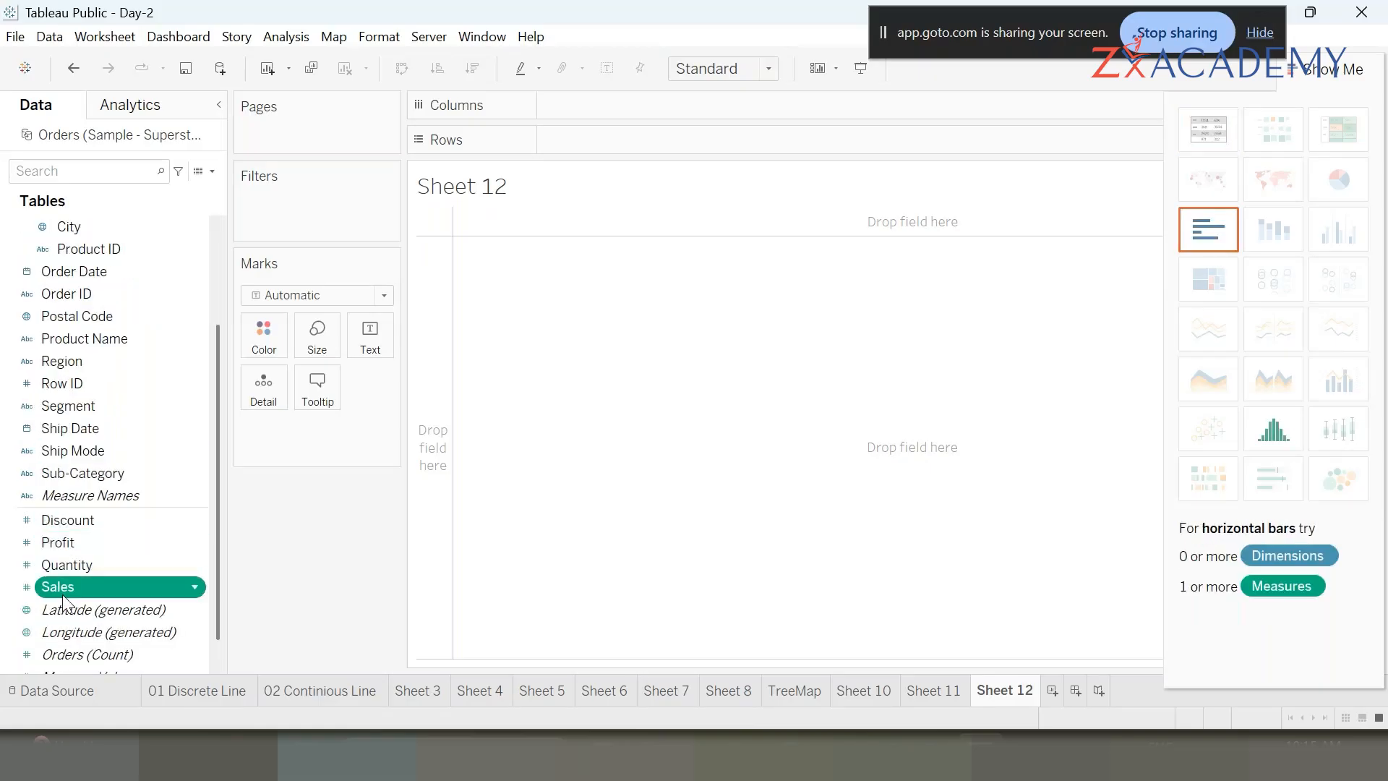
scroll(119, 471, up, 2)
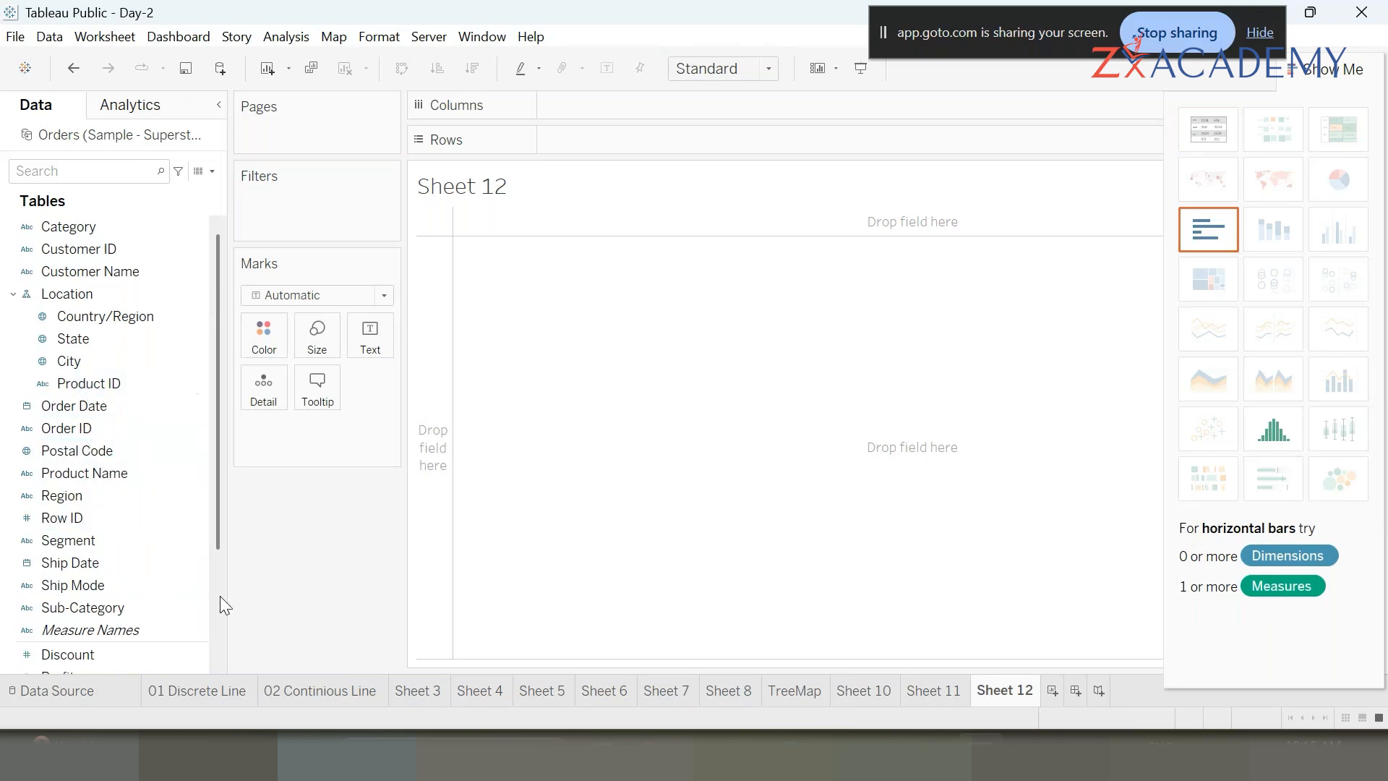
click(384, 295)
click(70, 562)
scroll(124, 632, down, 3)
ctrl+click(124, 632)
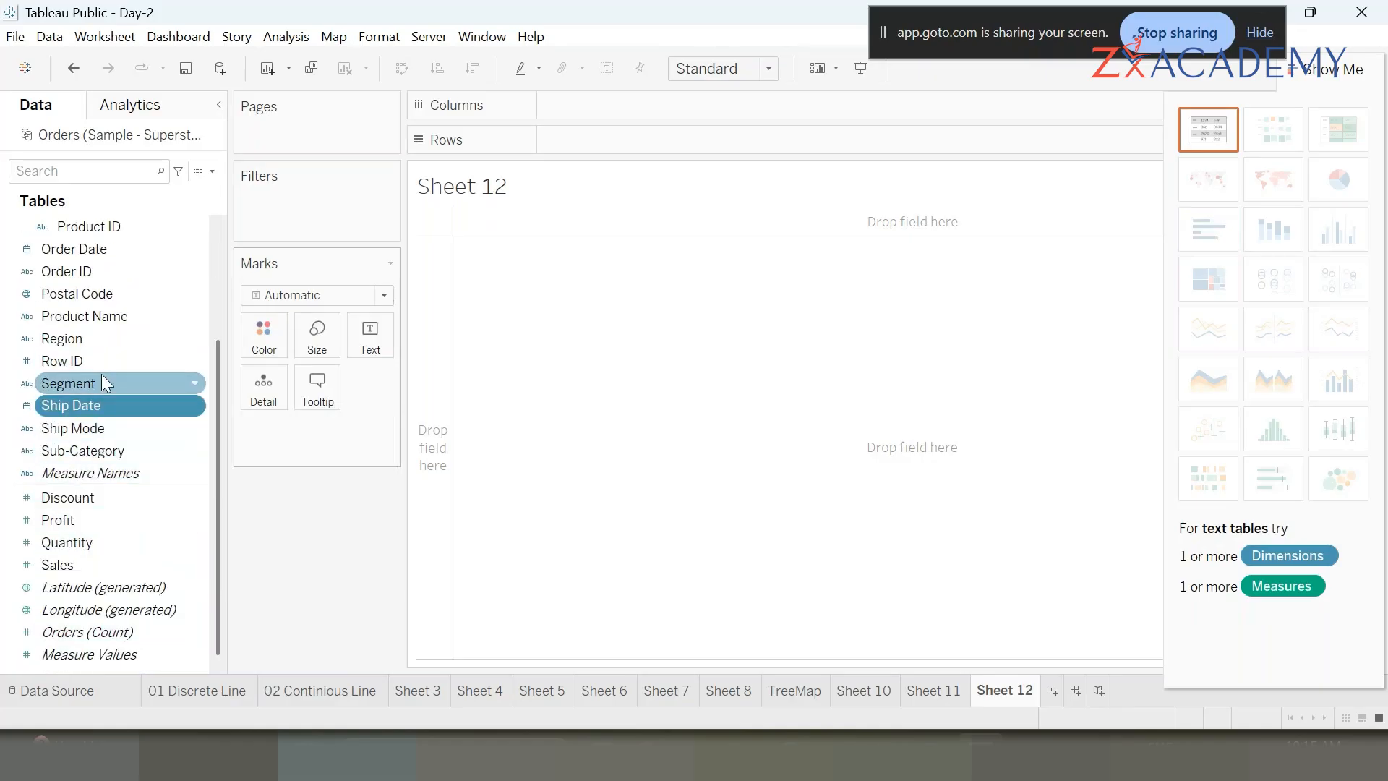
scroll(102, 374, up, 3)
- Add State to the Marks card and remove Country/Region so only State remains
drag(75, 341, 369, 348)
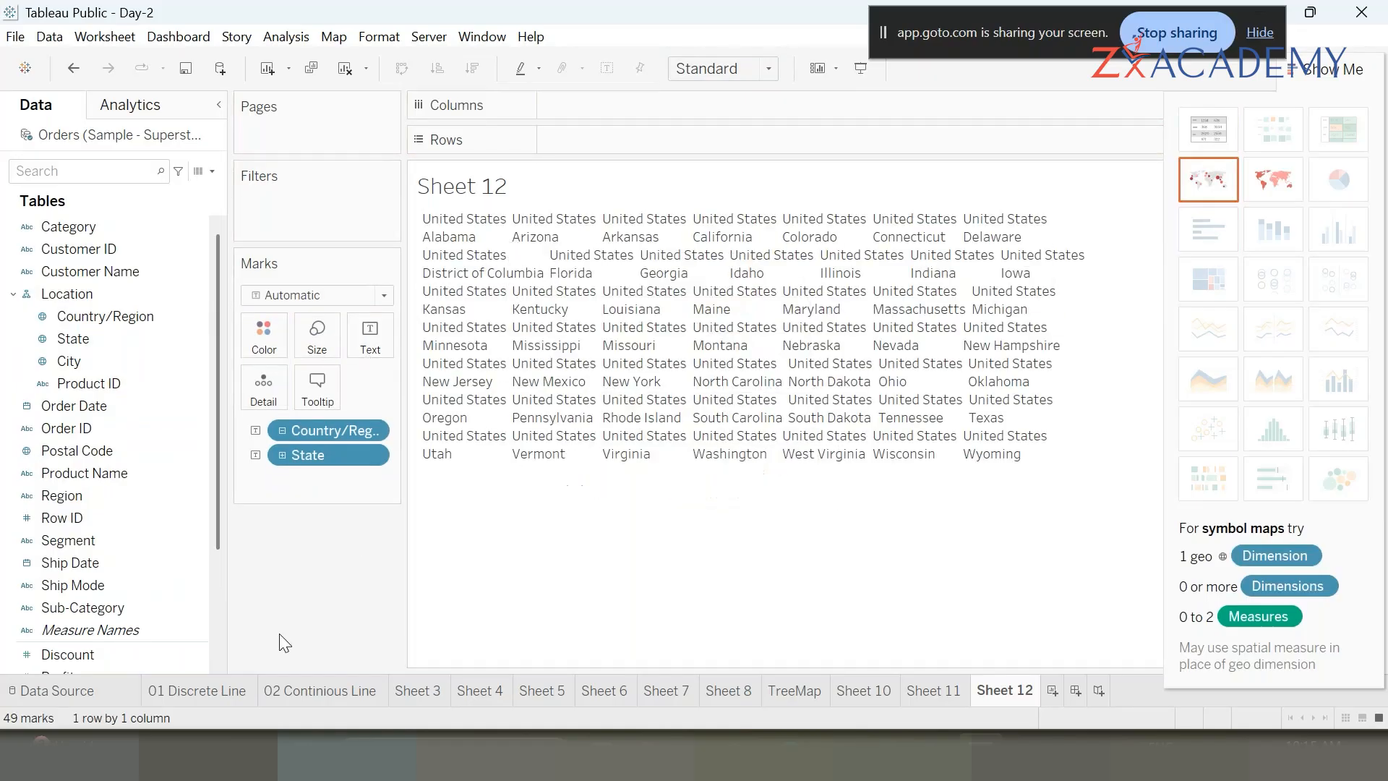
drag(337, 423, 326, 628)
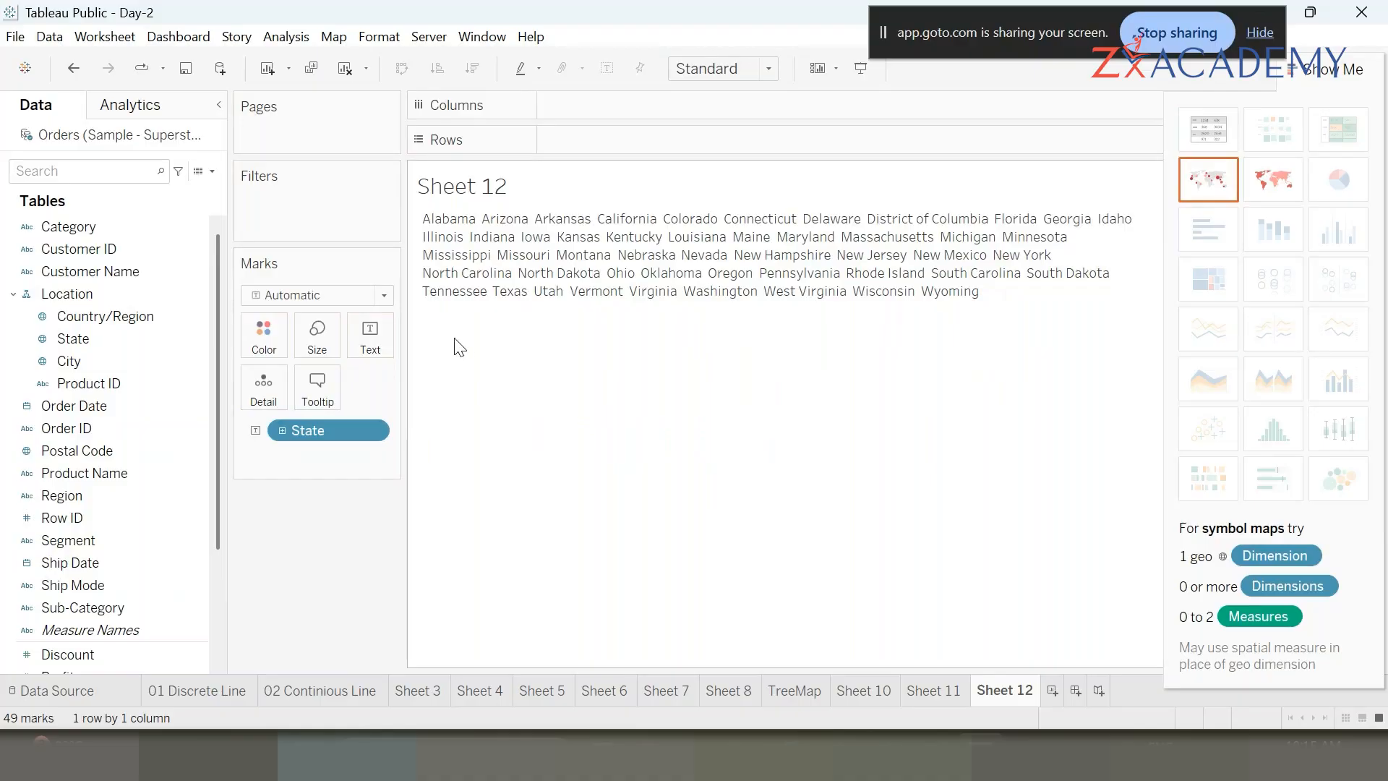
- Size the State marks by Sales and switch the mark type to Text to form a word cloud
scroll(99, 573, down, 1)
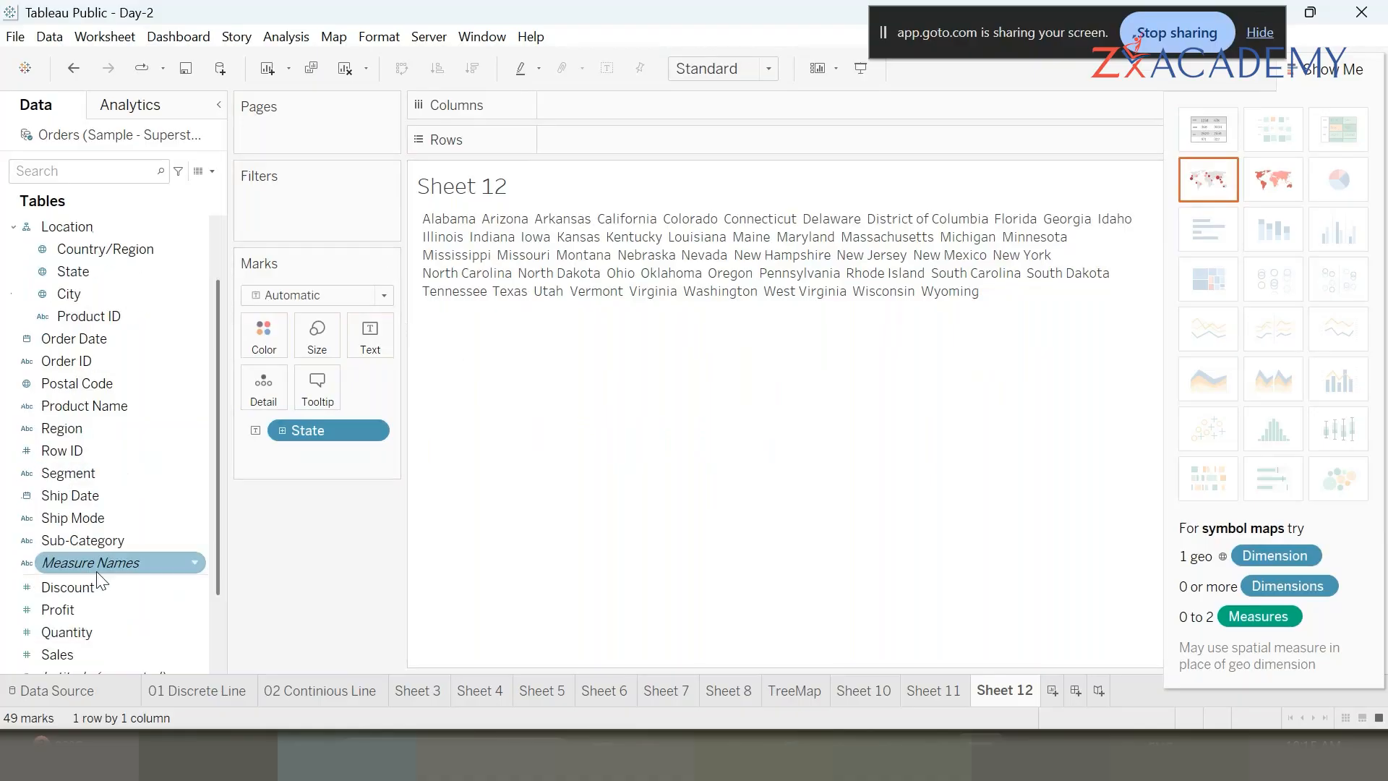
drag(86, 656, 310, 340)
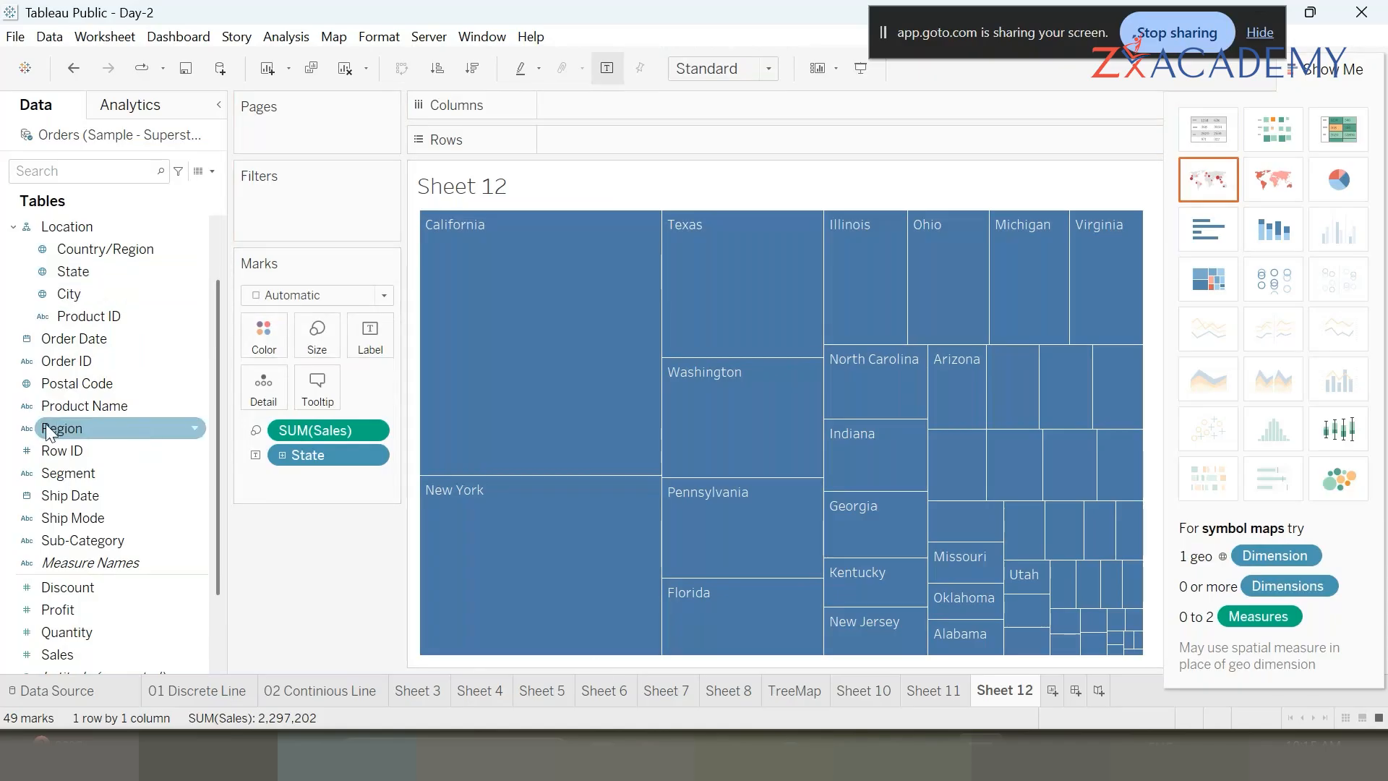
click(300, 295)
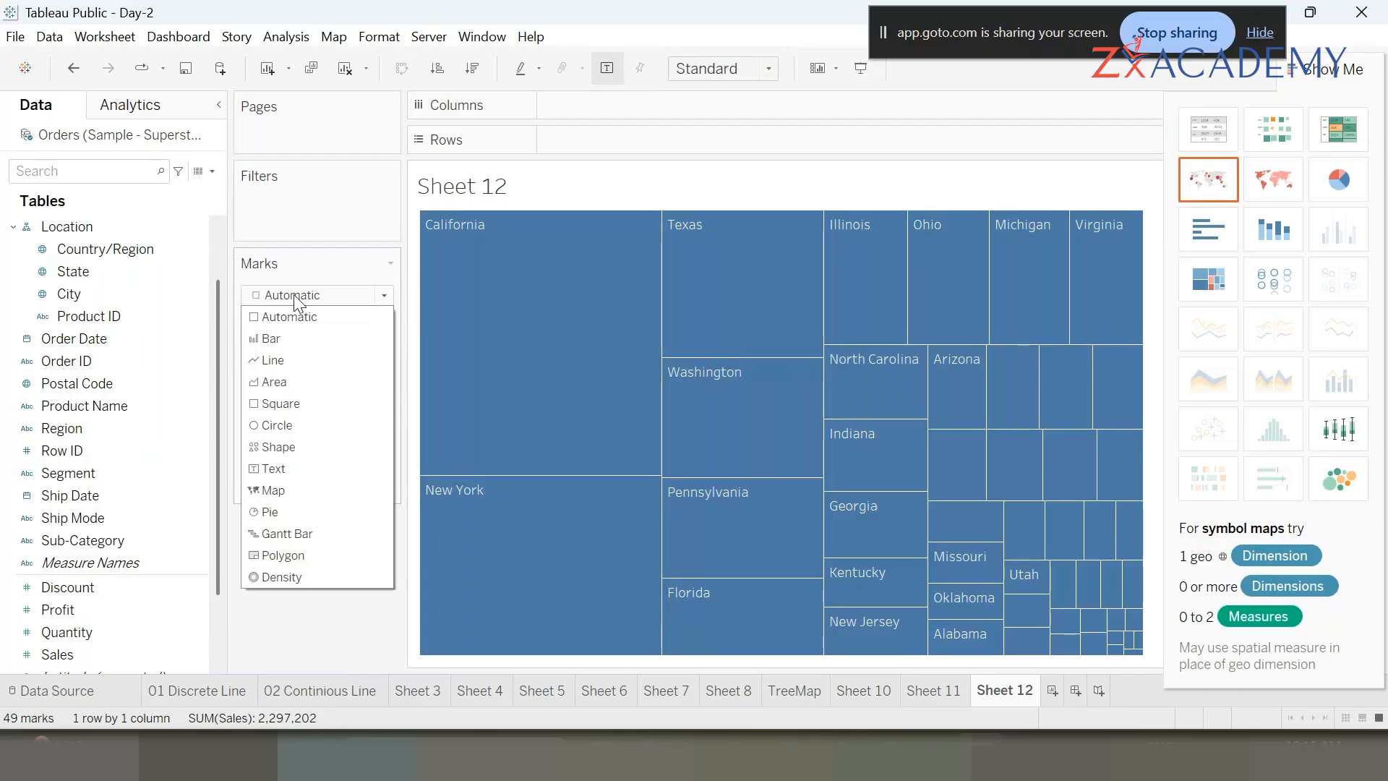
click(292, 472)
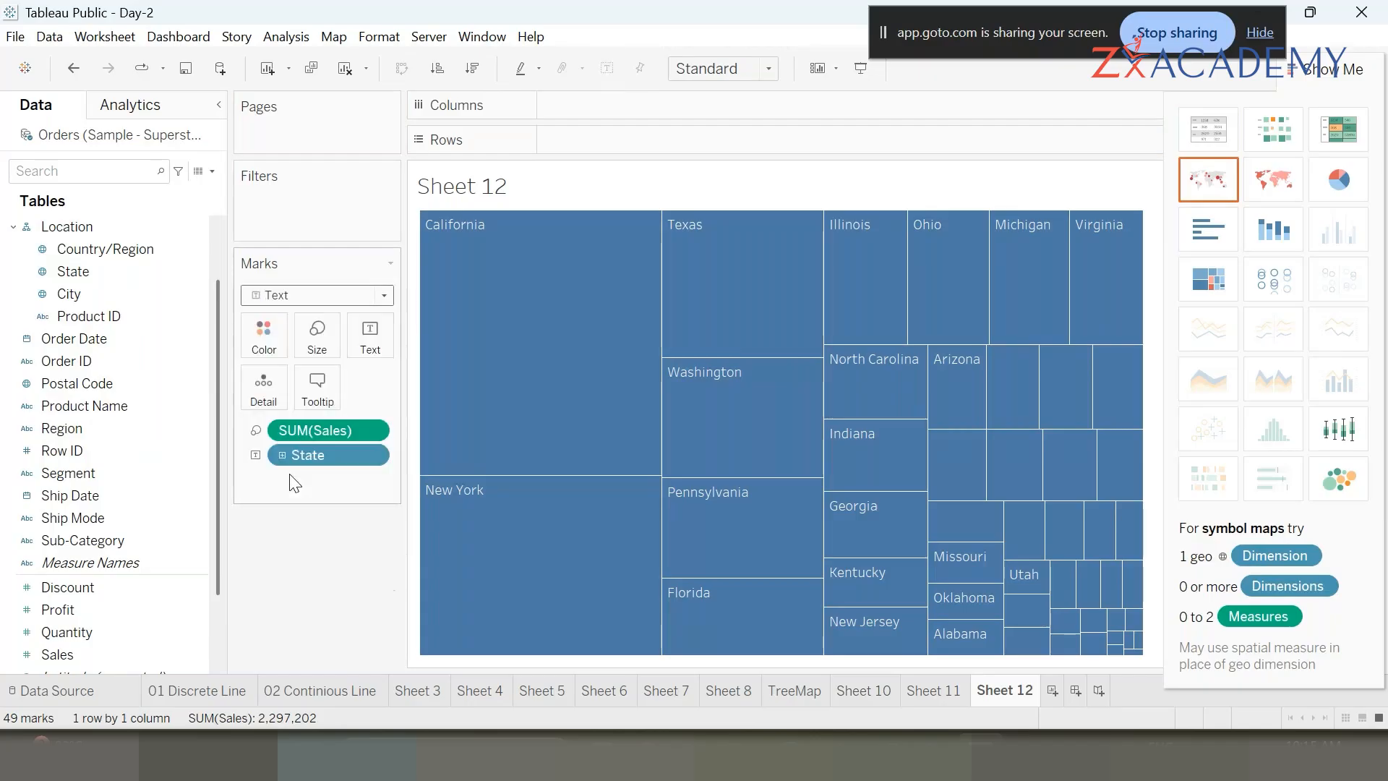
- Hide Show Me and color the word cloud by Profit
click(1332, 69)
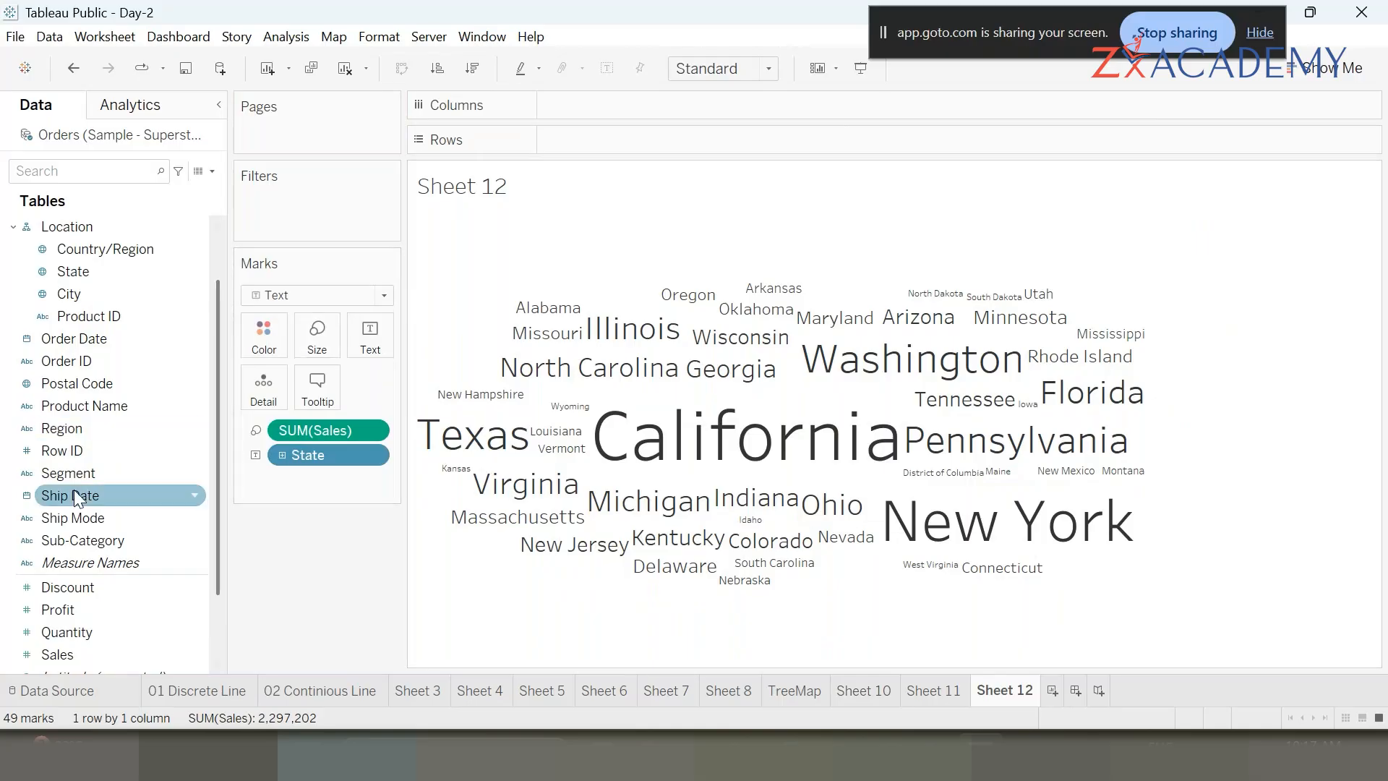
drag(65, 610, 253, 343)
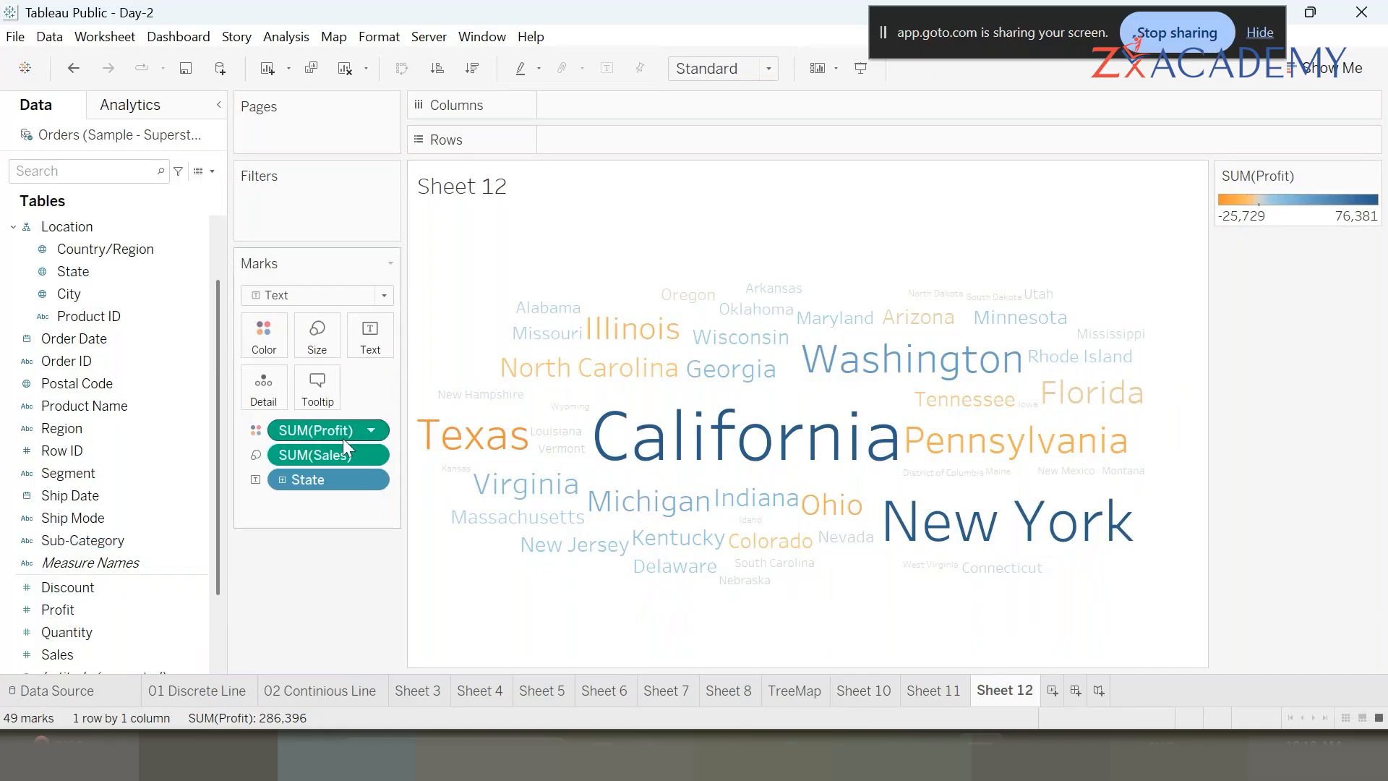
- Add a new blank worksheet and open the Show Me panel
mouse_move(446, 430)
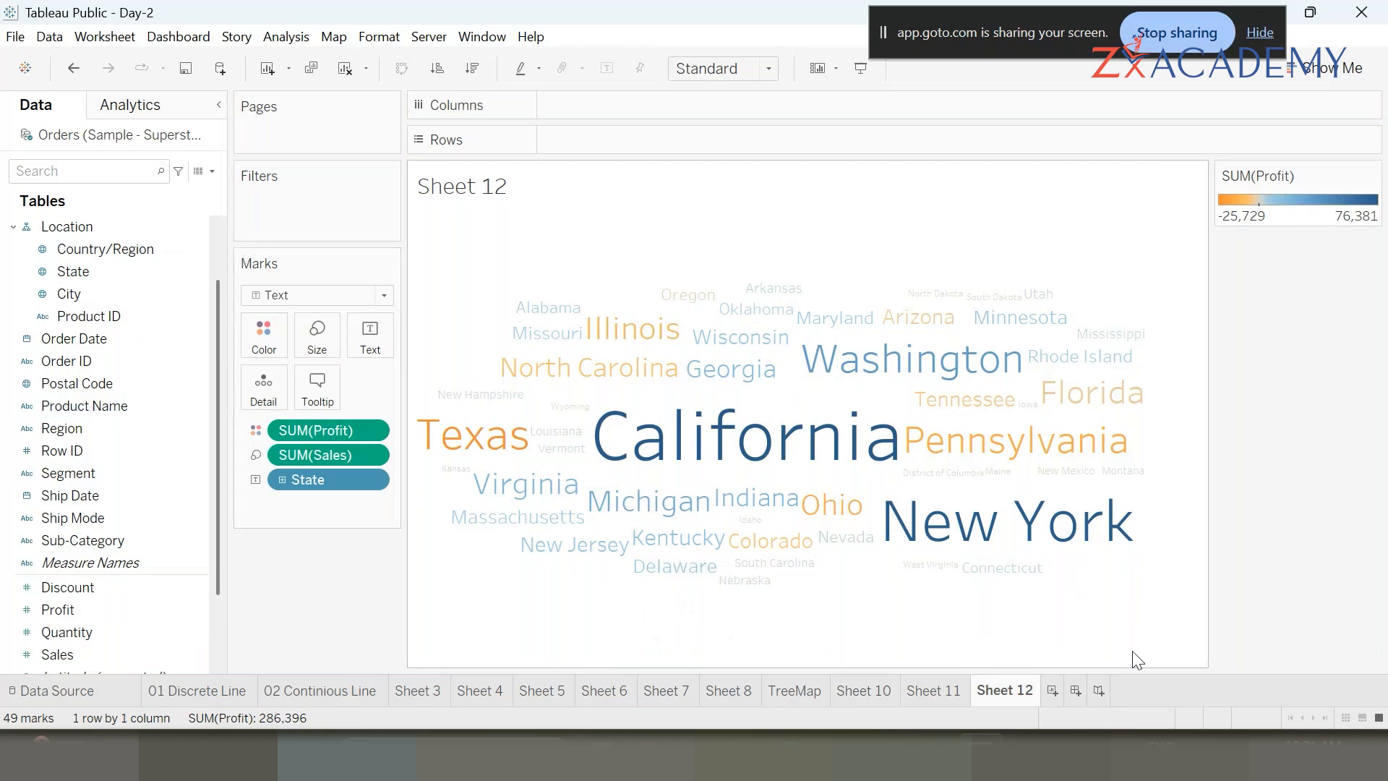
click(1052, 691)
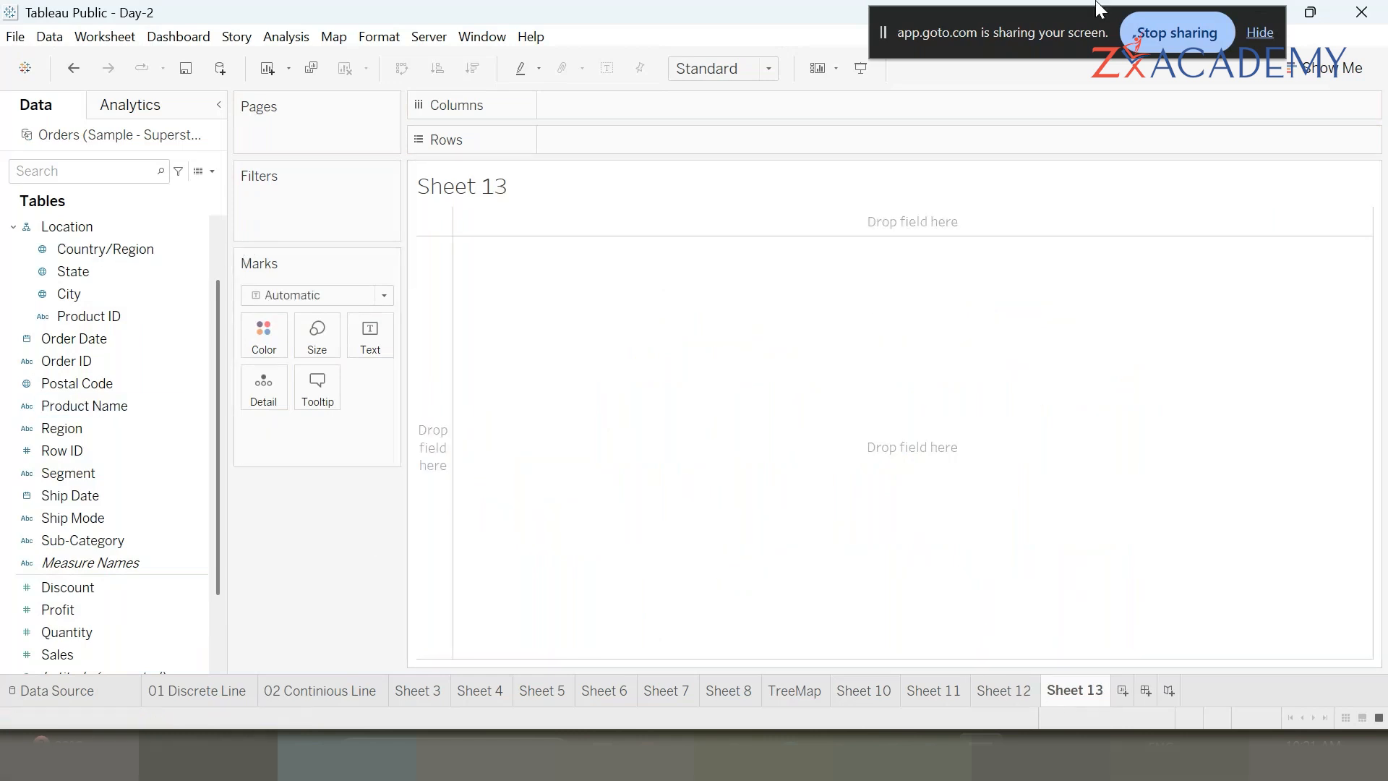
click(1334, 69)
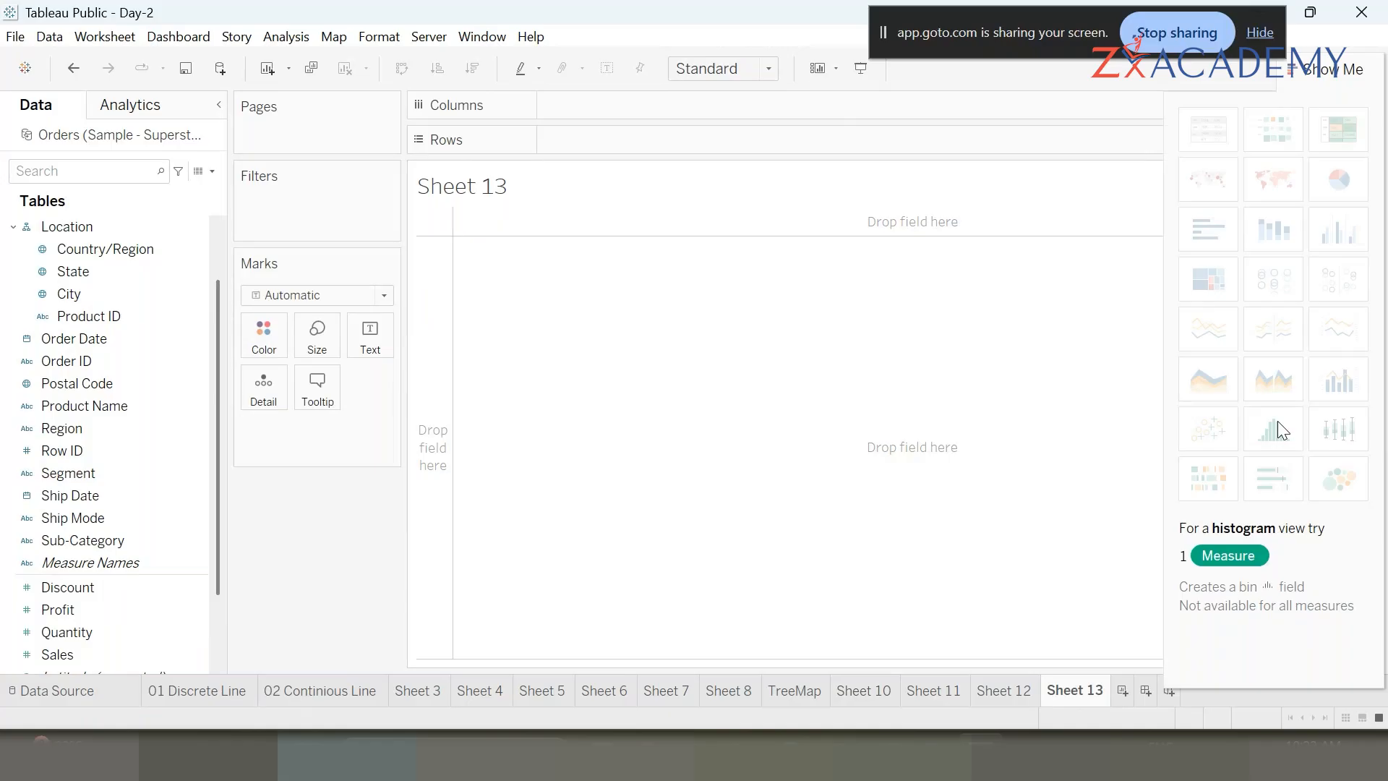
- Try to open the Data Source page and dismiss the data-file location prompt
click(72, 691)
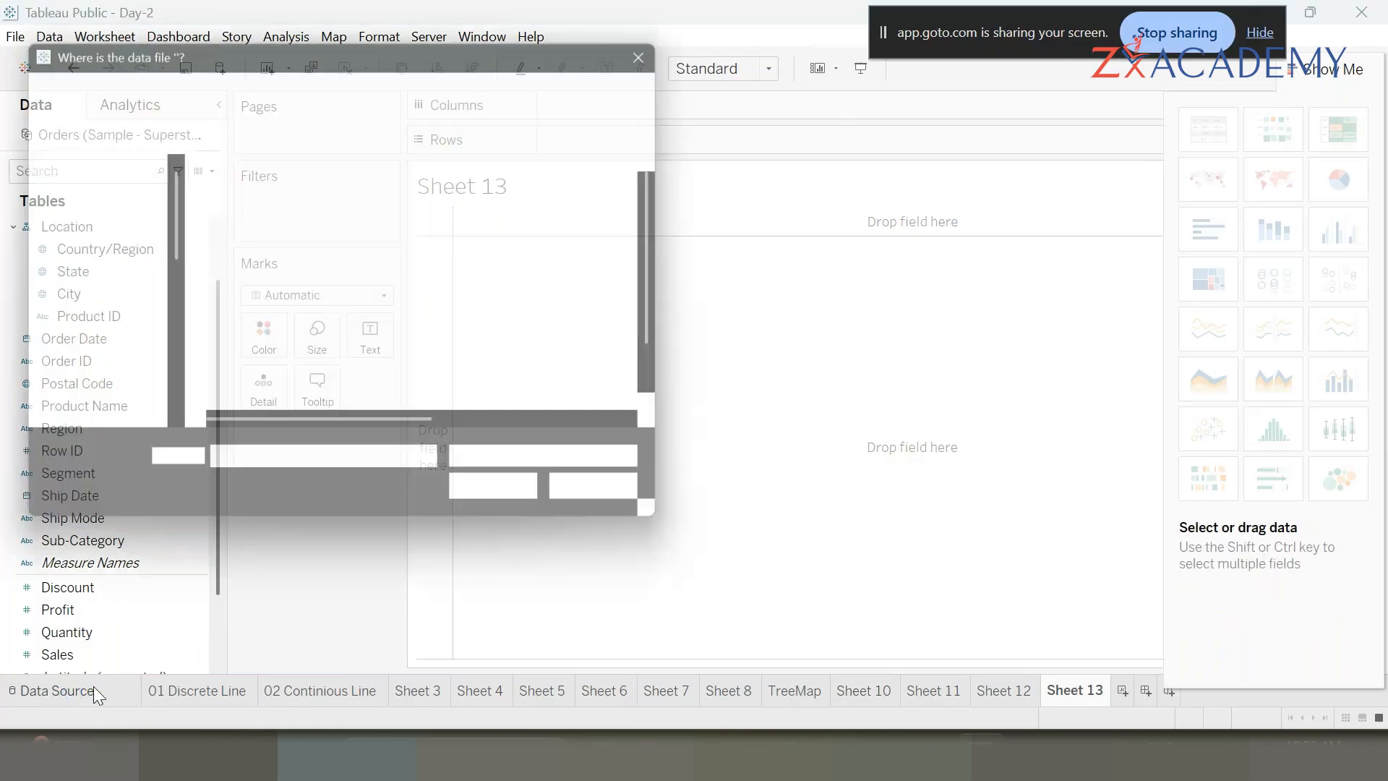
click(621, 506)
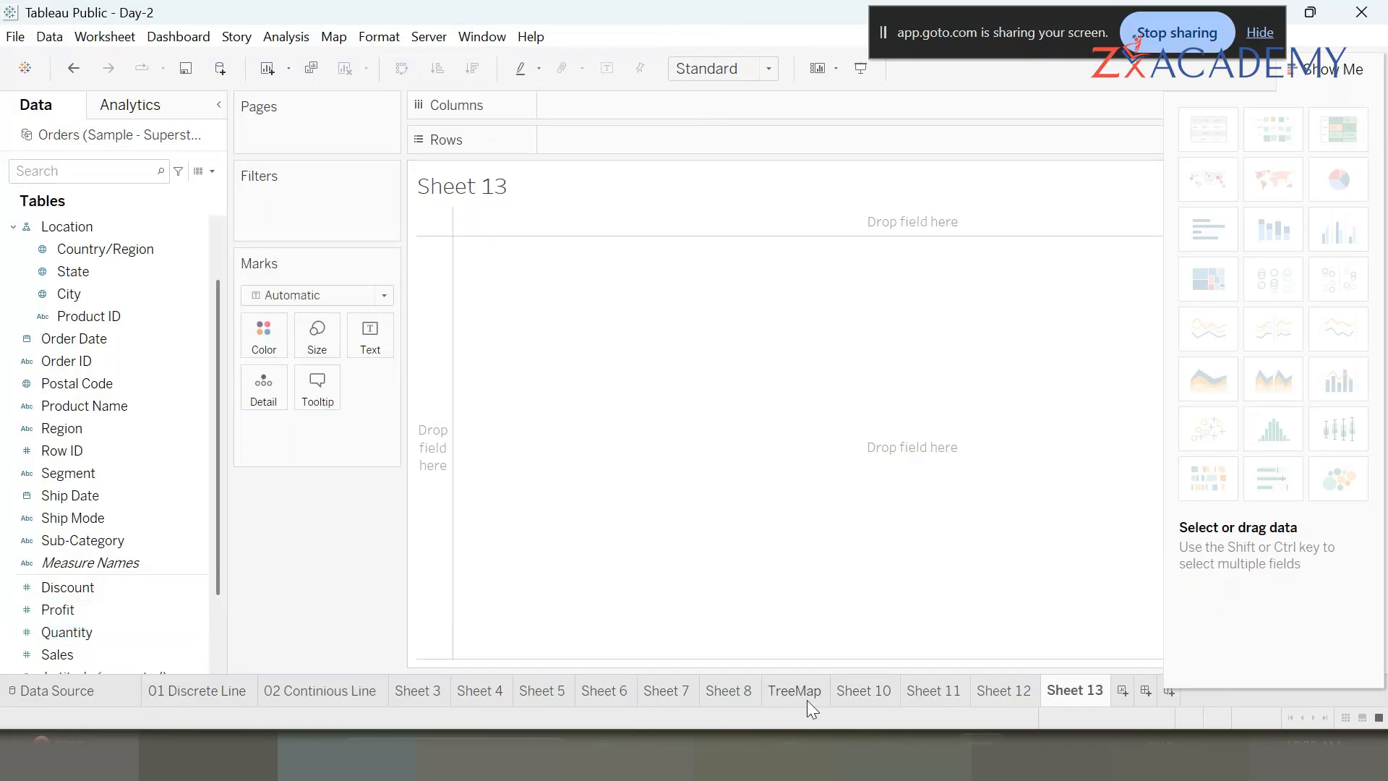
- Open Sample - Superstore.xlsx in Excel, maximize the window and close the Document Recovery pane
click(885, 753)
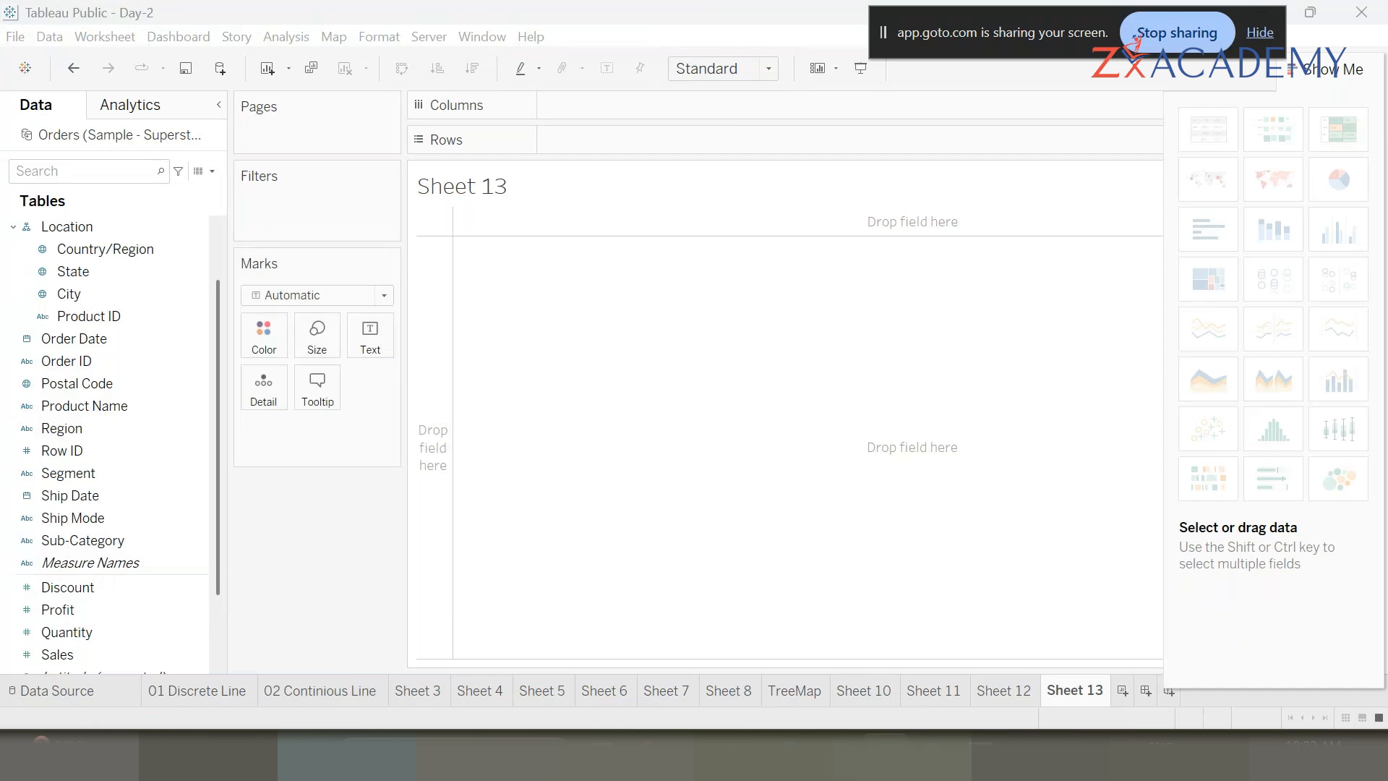
right_click(886, 753)
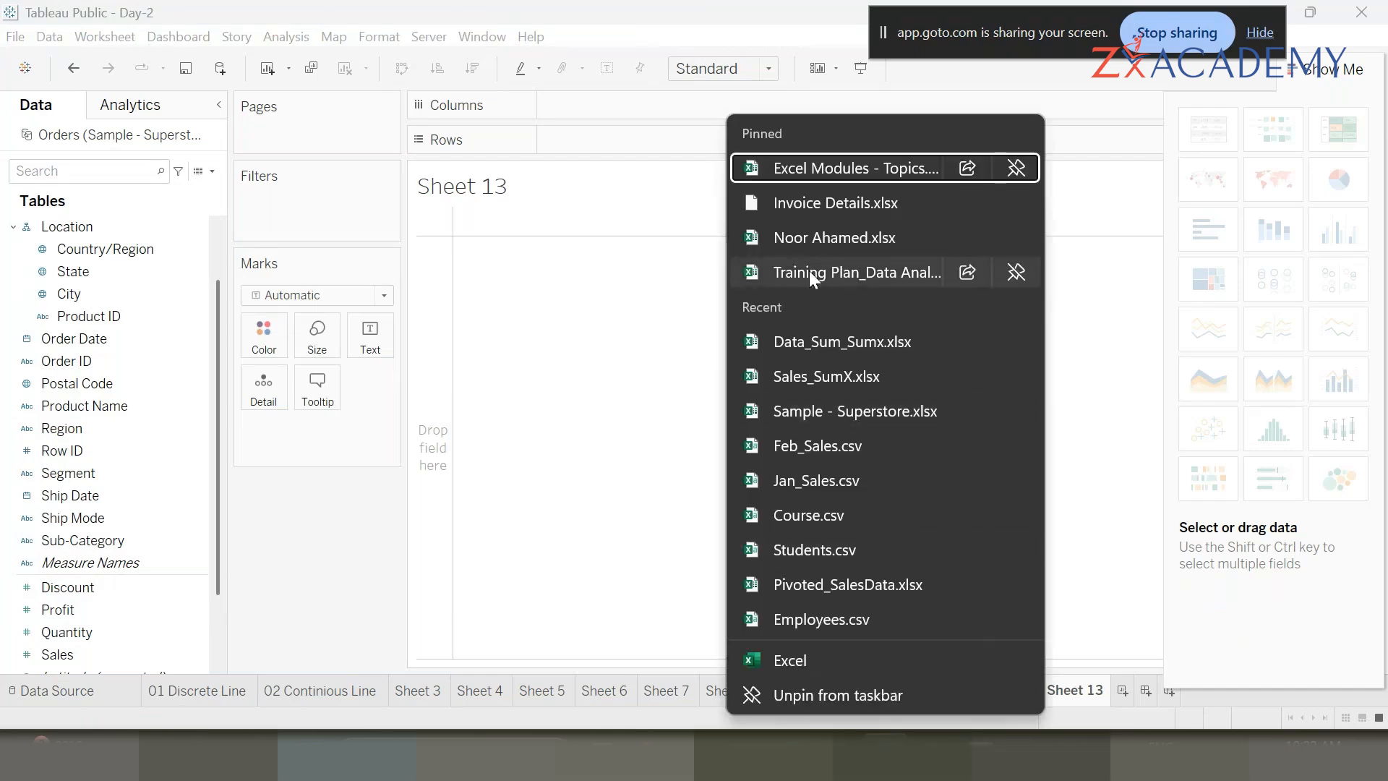
click(906, 409)
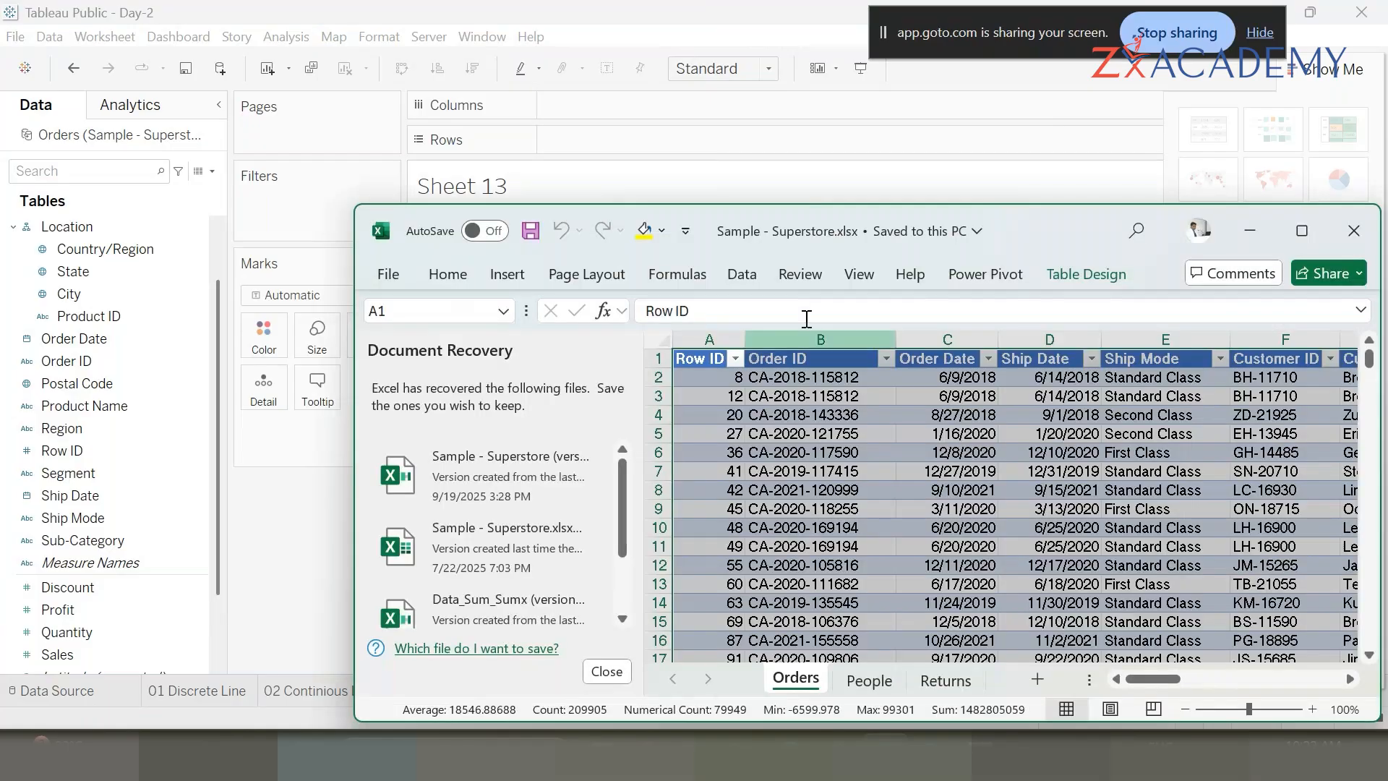
click(1305, 231)
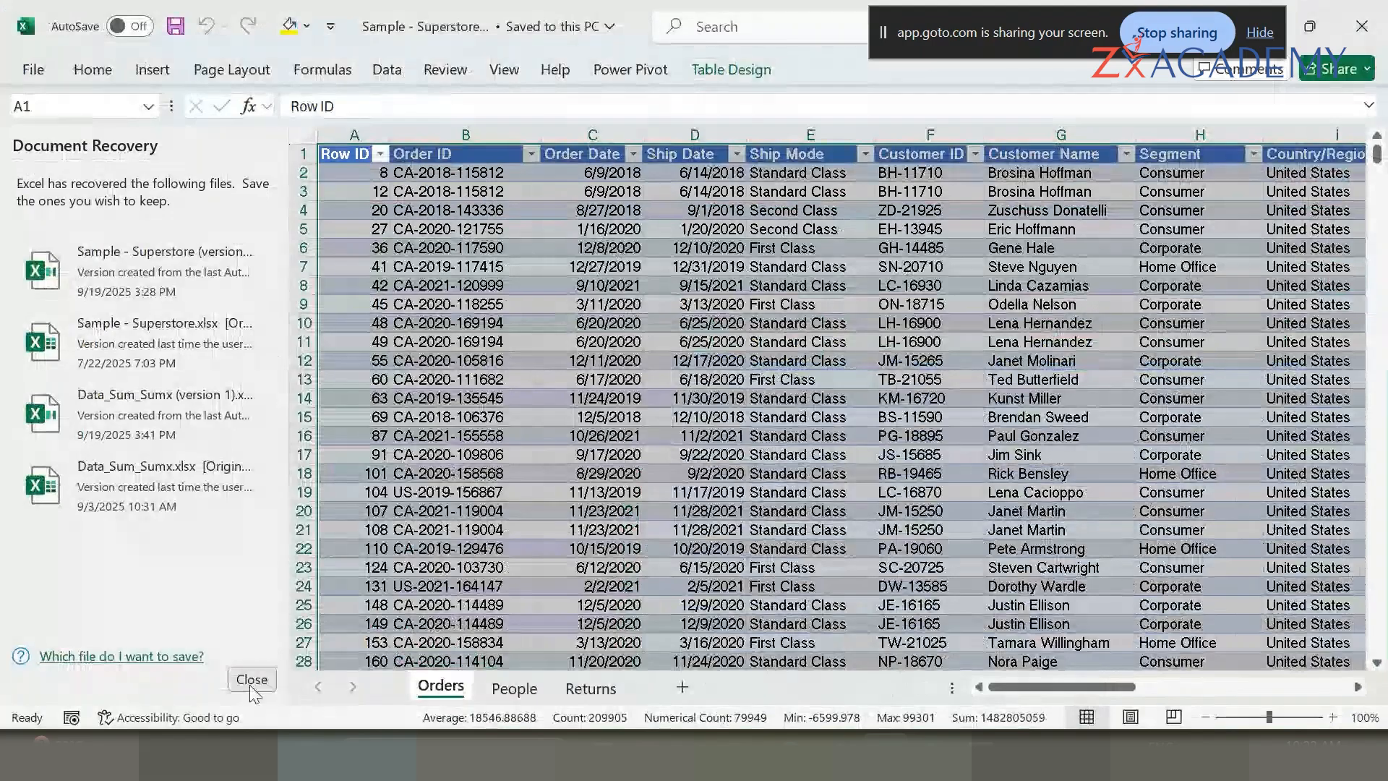
click(251, 679)
- Examine the distinct values of the Quantity column through its filter list, then minimize Excel
click(463, 368)
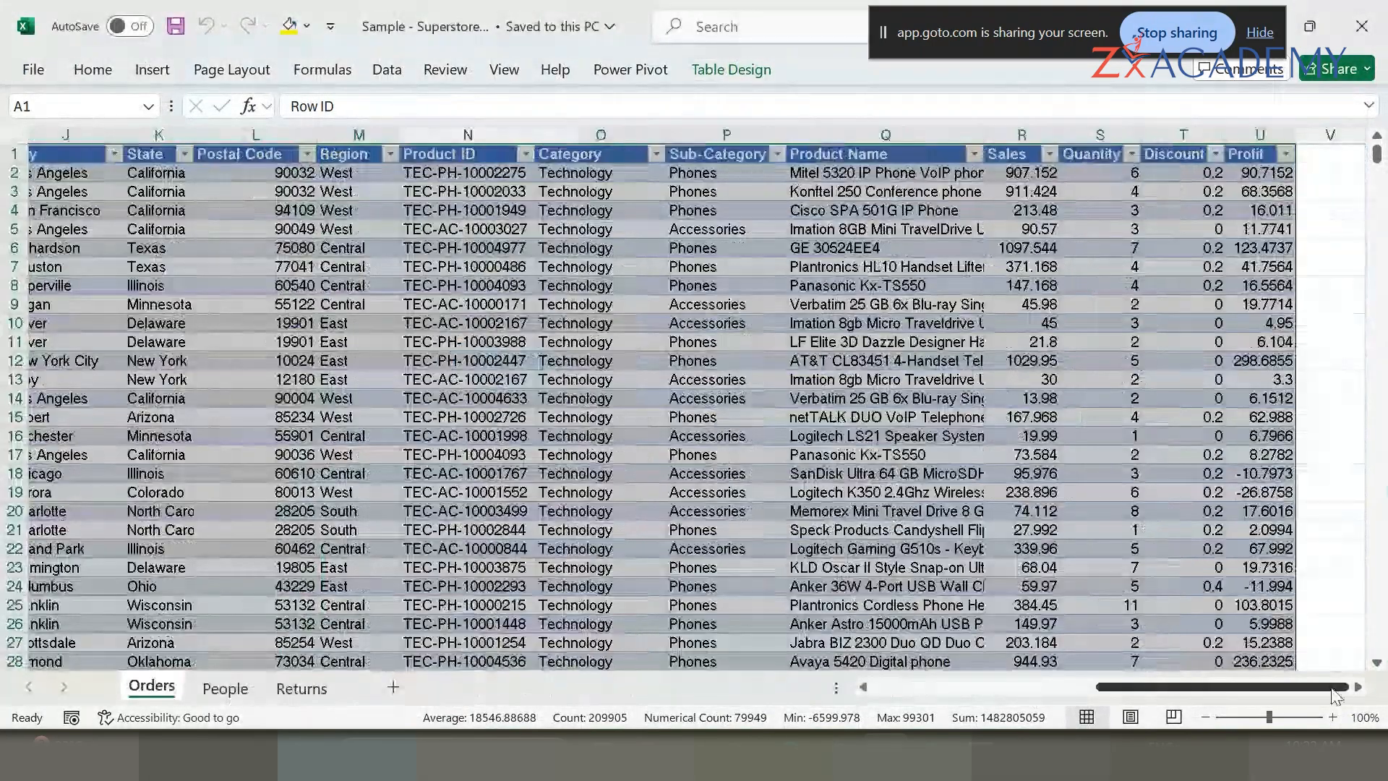
click(1099, 209)
click(1132, 154)
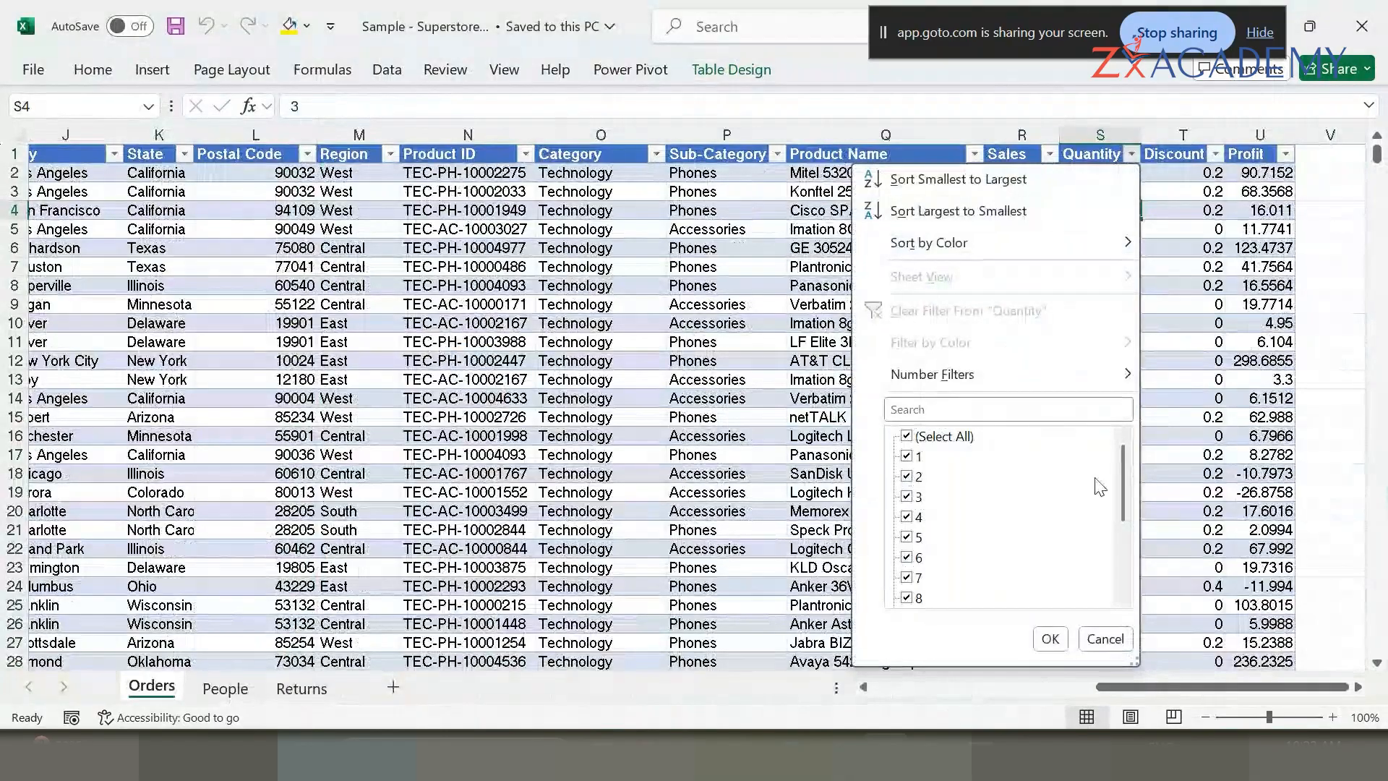
drag(1126, 463, 1122, 558)
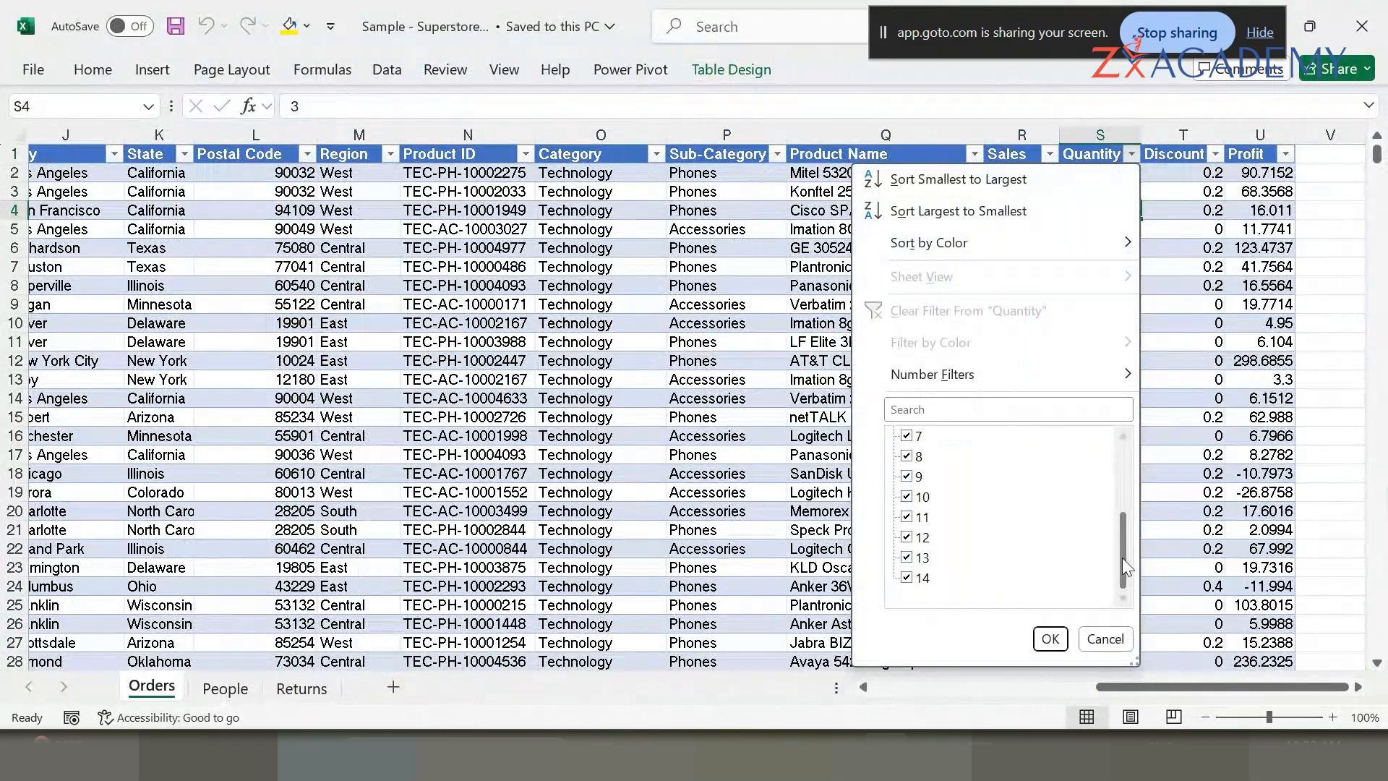
scroll(972, 510, up, 3)
scroll(959, 521, down, 3)
click(1186, 340)
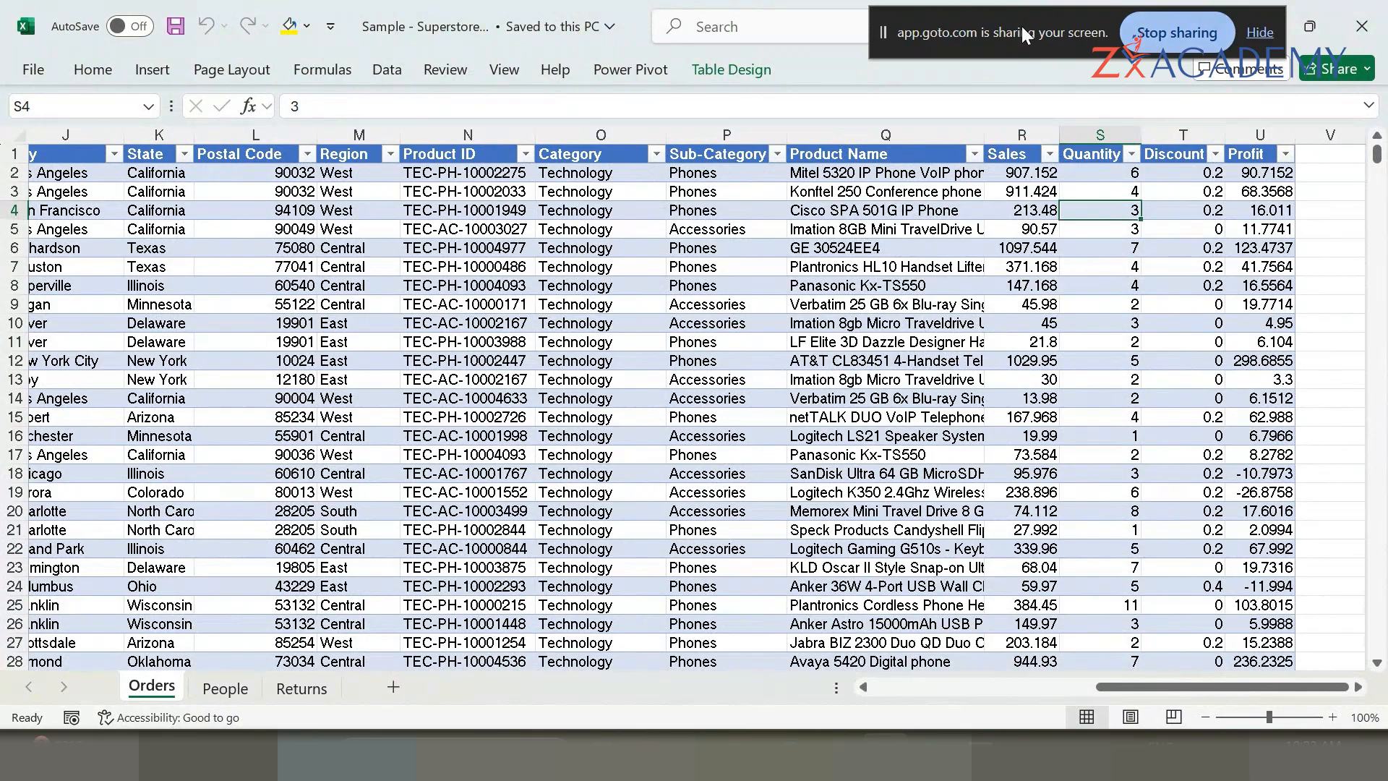
drag(1022, 27, 775, 13)
click(1259, 26)
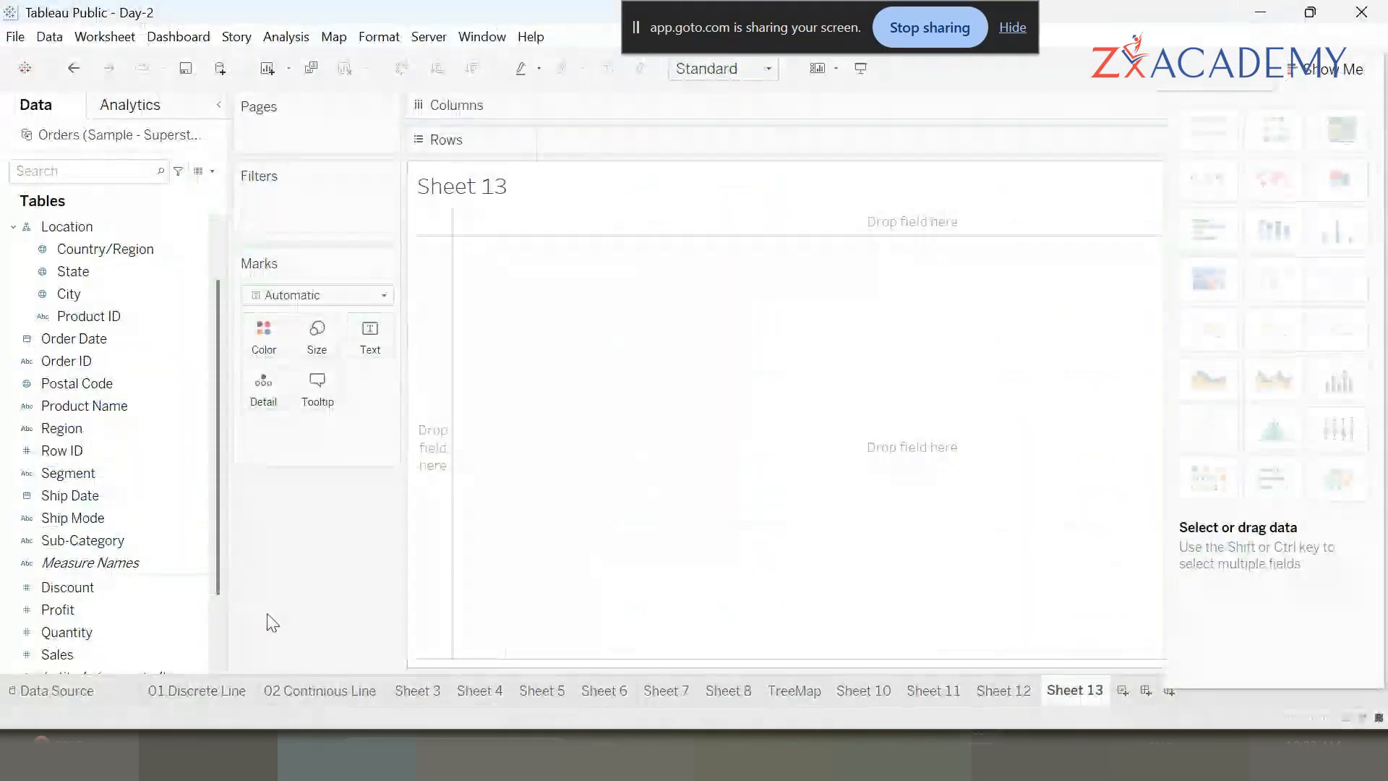
- Create bins from the Quantity field with a bin size of 1
scroll(186, 518, down, 2)
click(181, 541)
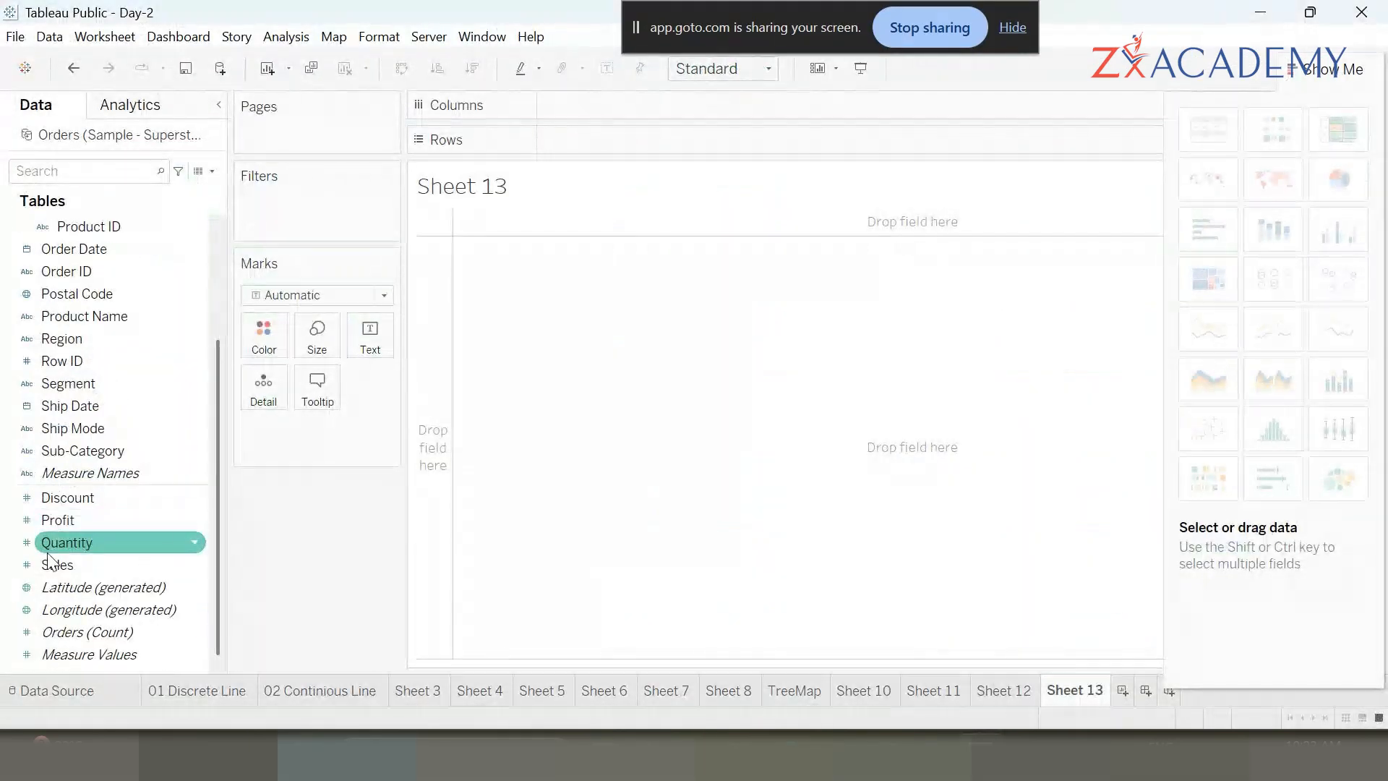
right_click(97, 544)
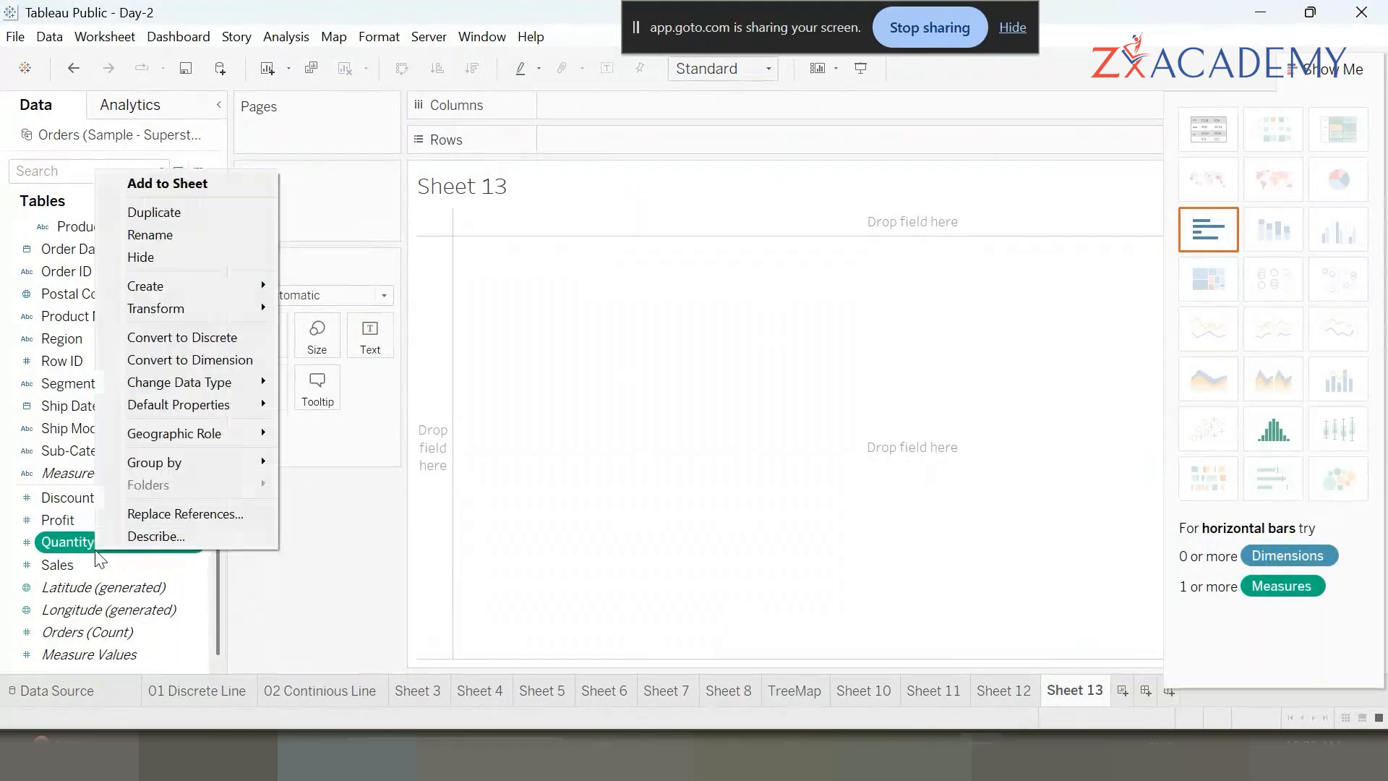
mouse_move(189, 284)
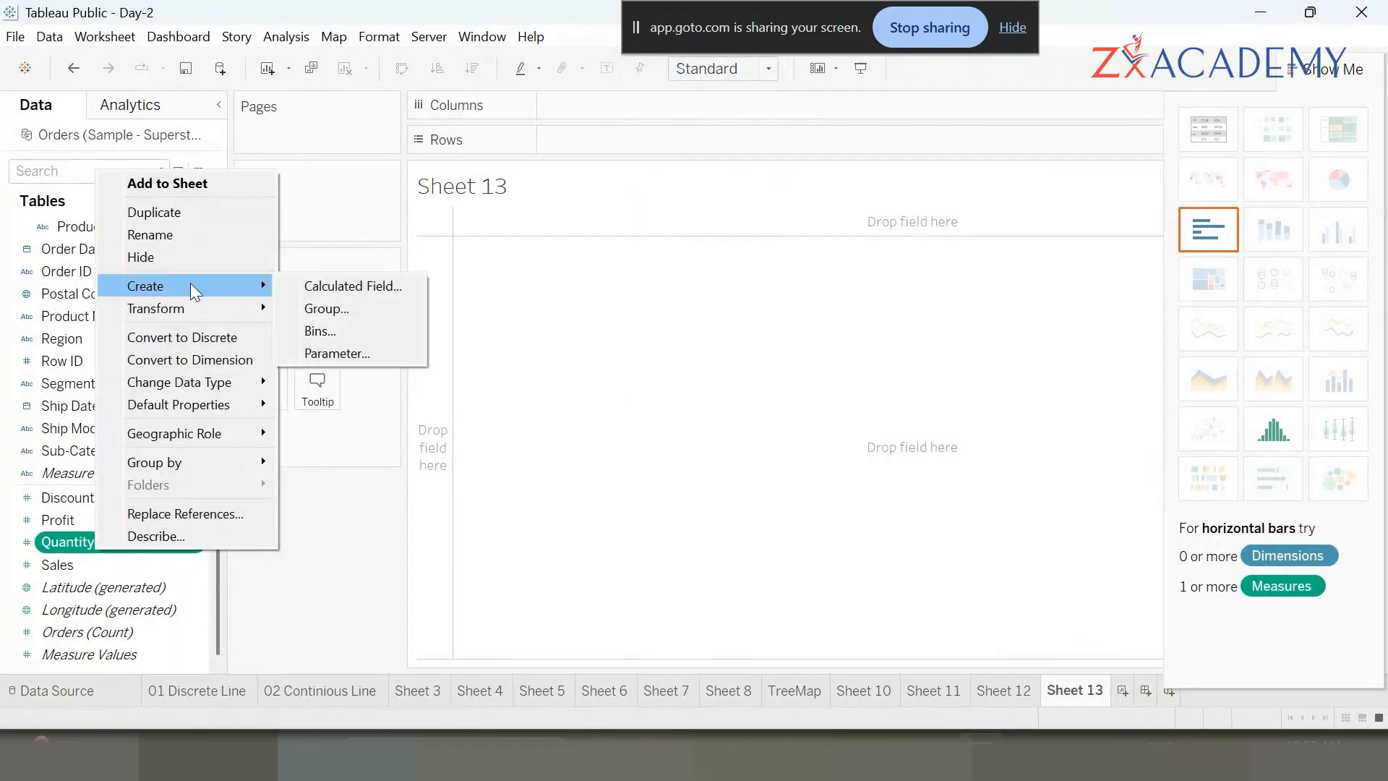
click(370, 336)
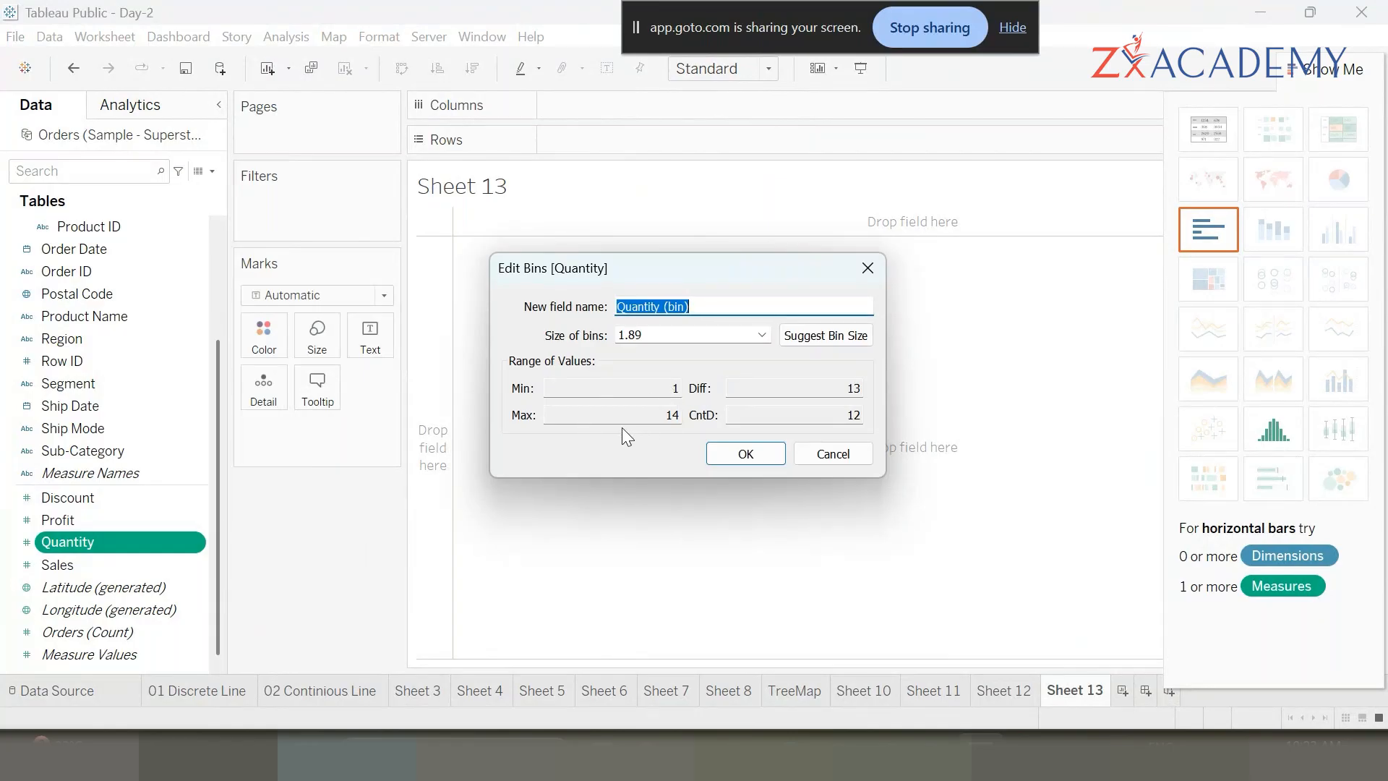
click(664, 331)
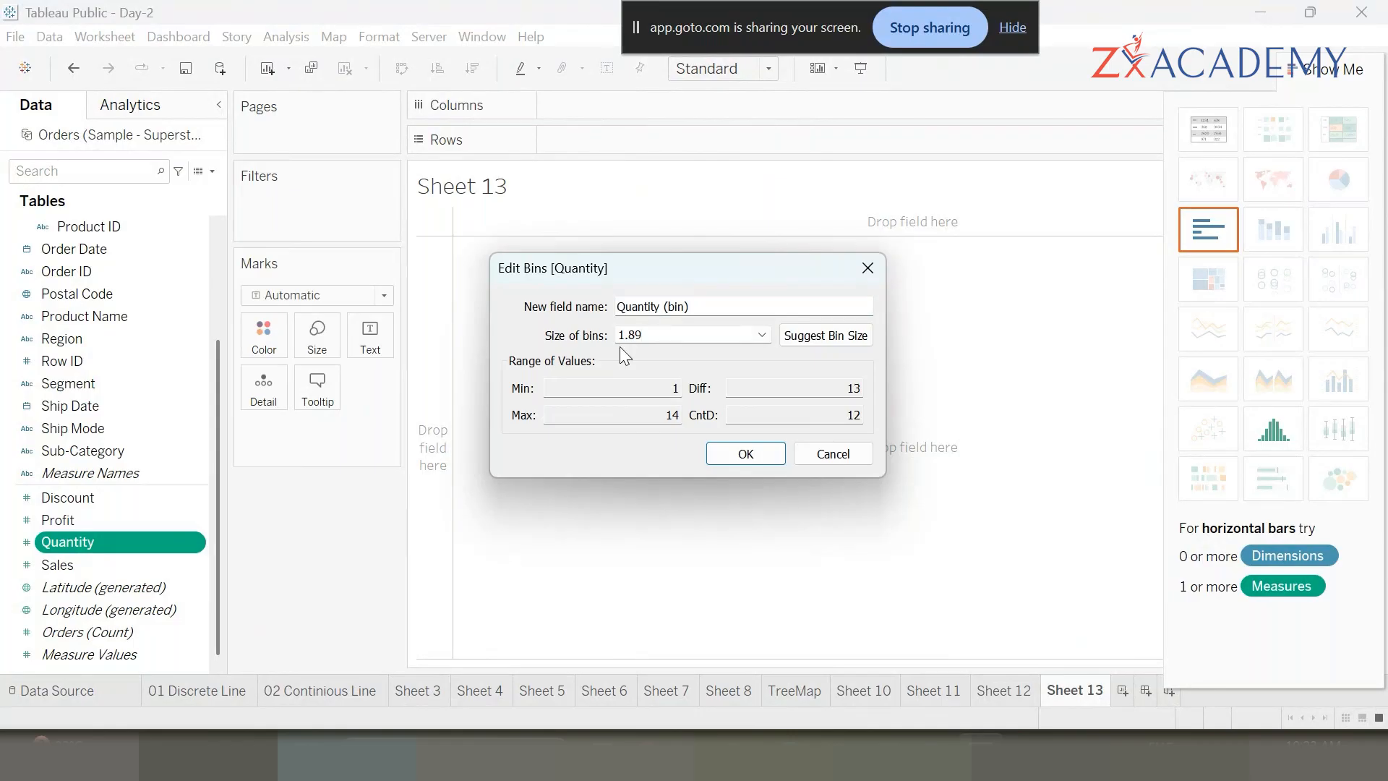
key(BackSpace)
key(BackSpace)
key(BackSpace)
click(752, 457)
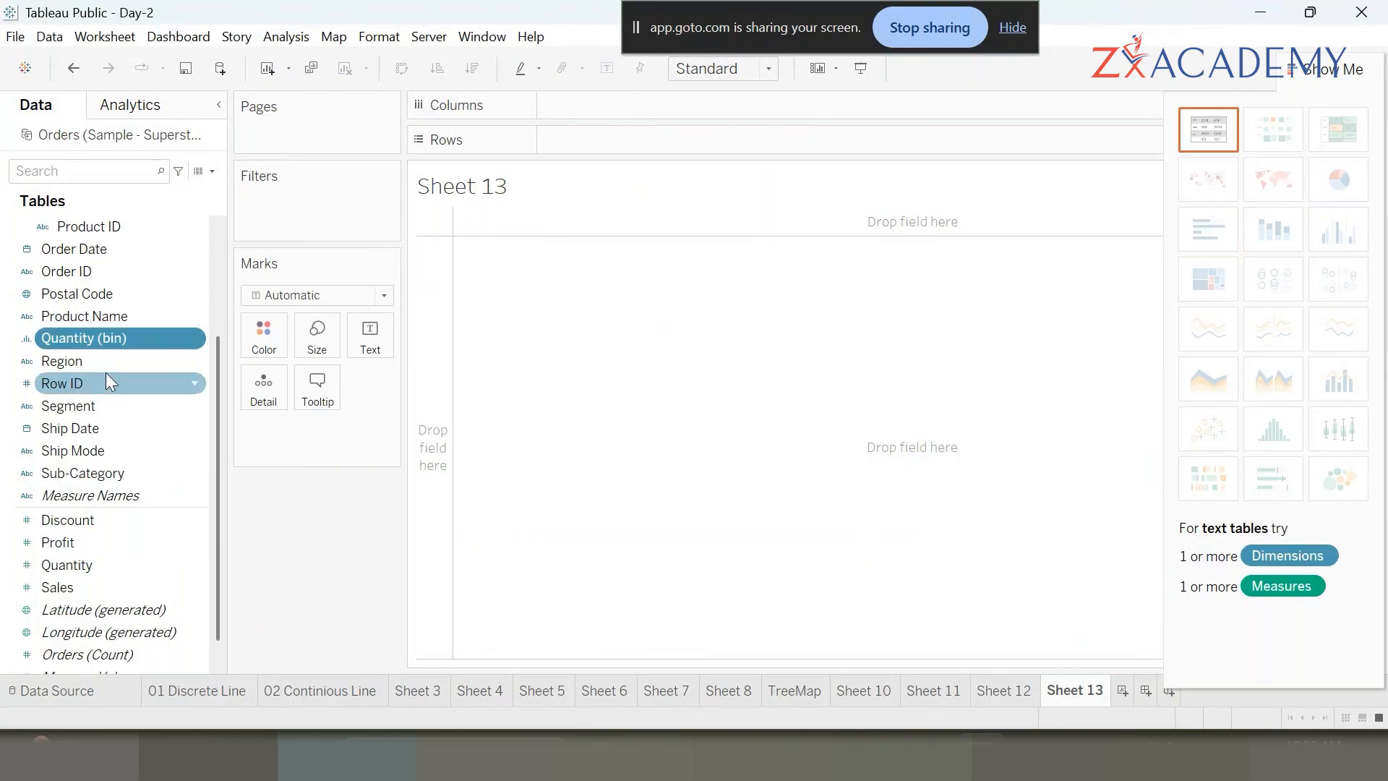
- Place Quantity (bin) on Columns and collapse the Location hierarchy in the data pane
drag(119, 335, 631, 97)
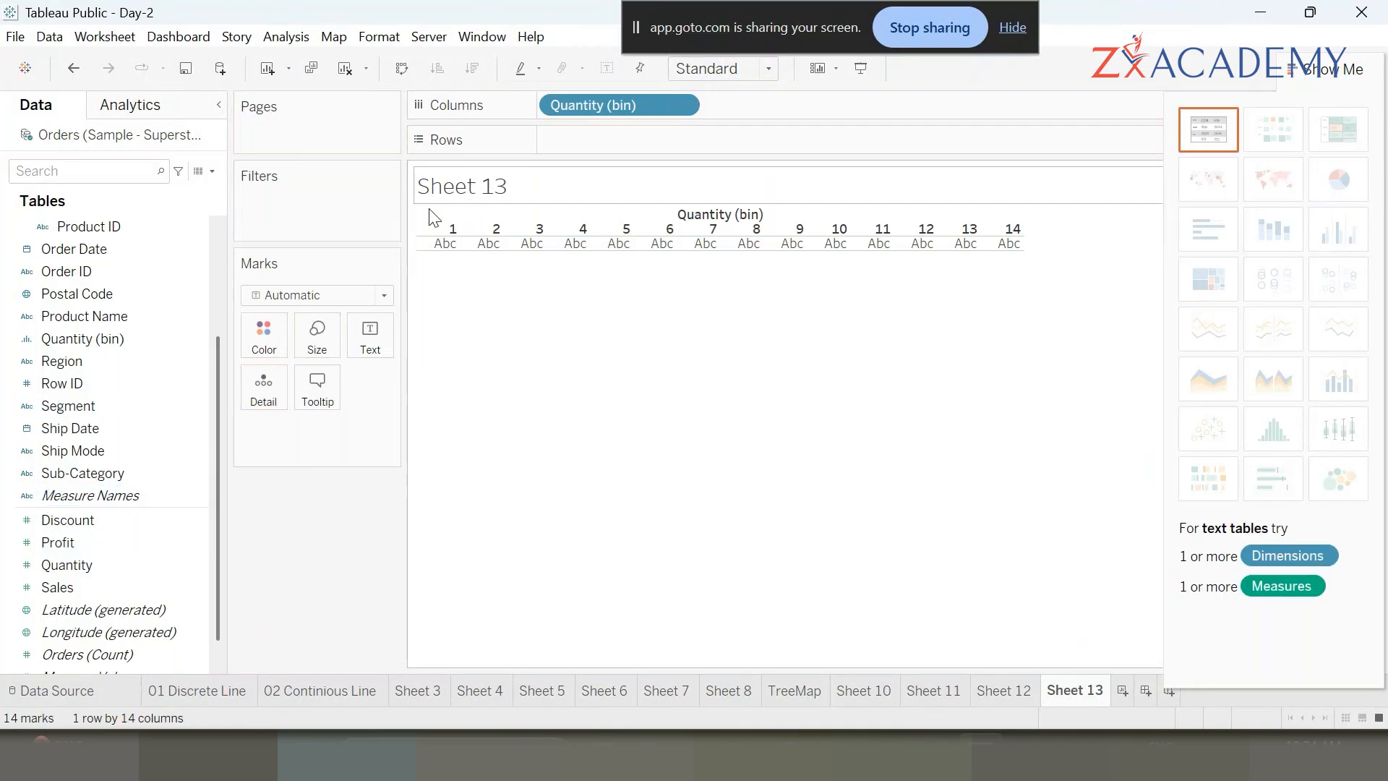
scroll(46, 542, up, 3)
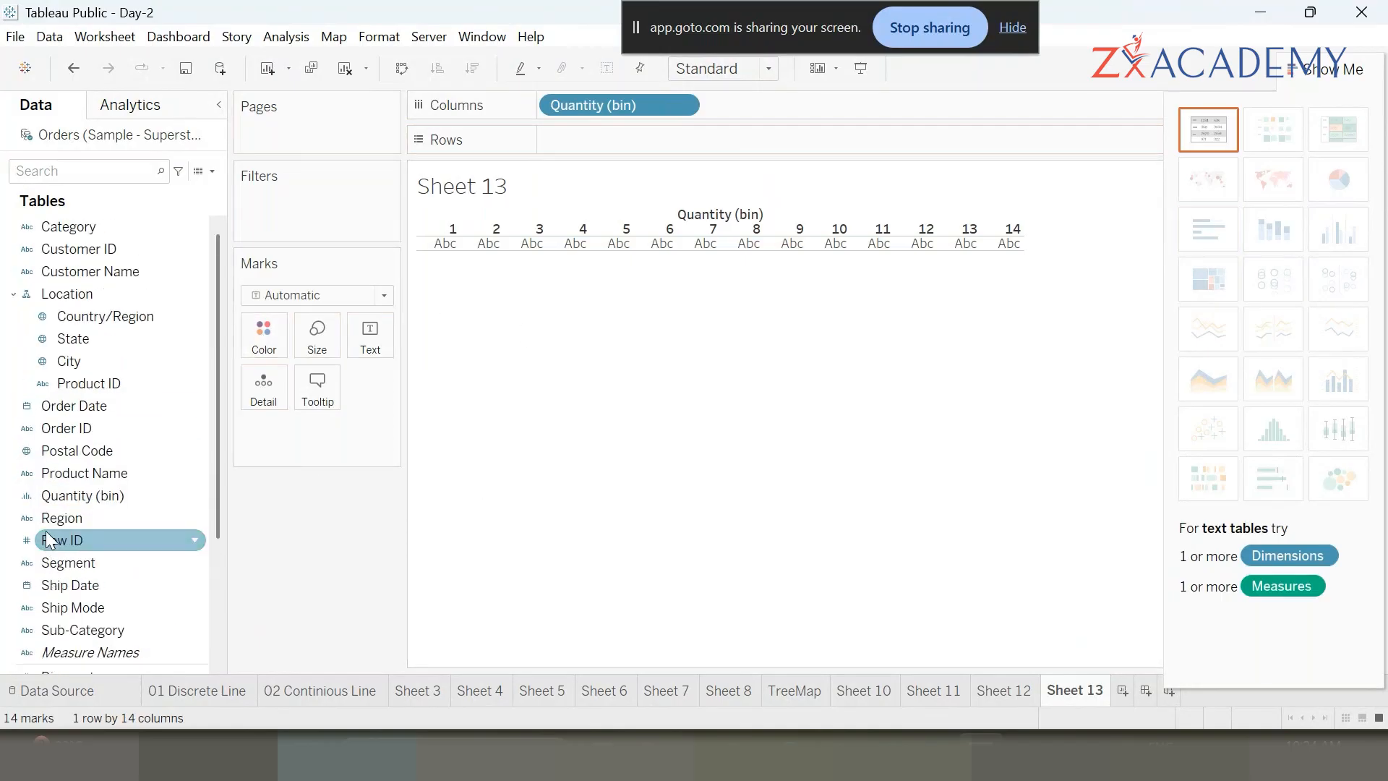
click(14, 295)
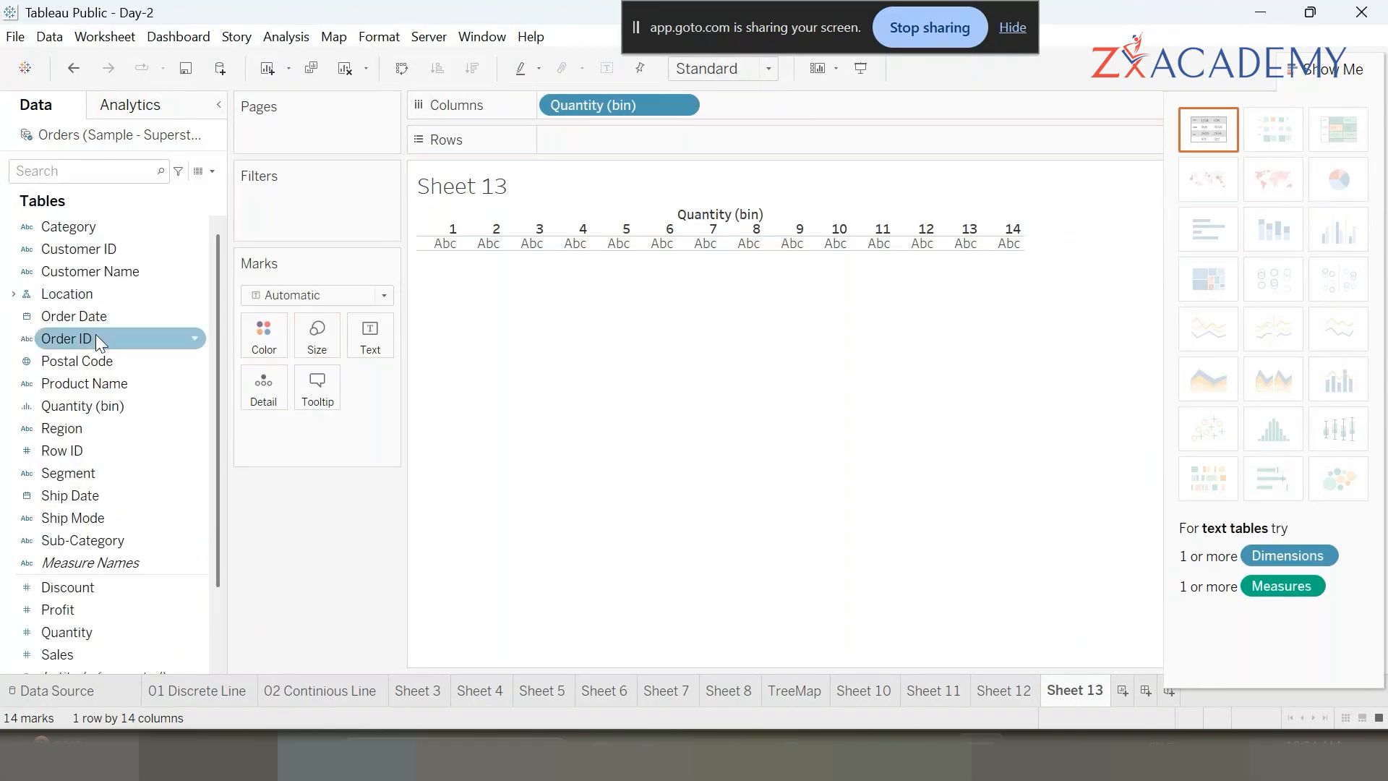
drag(80, 383, 610, 141)
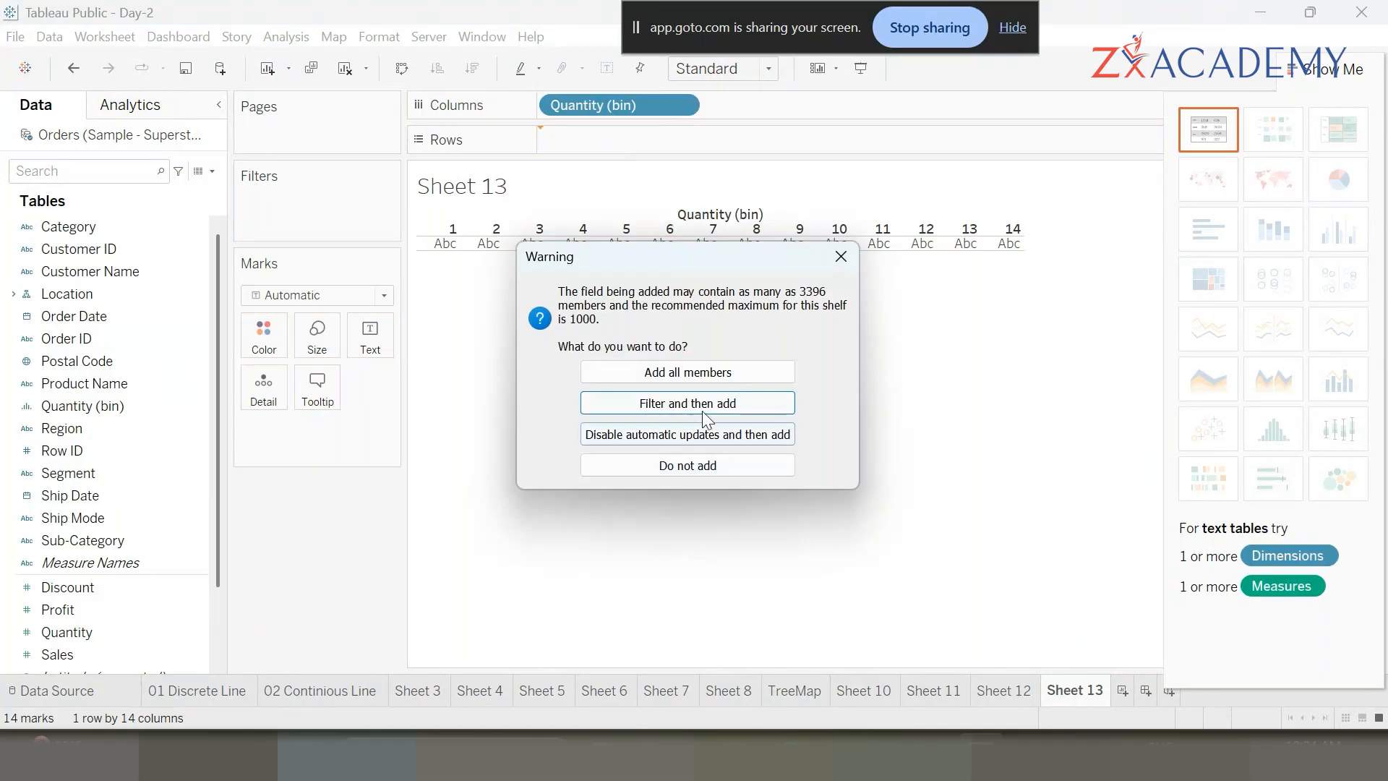
click(618, 372)
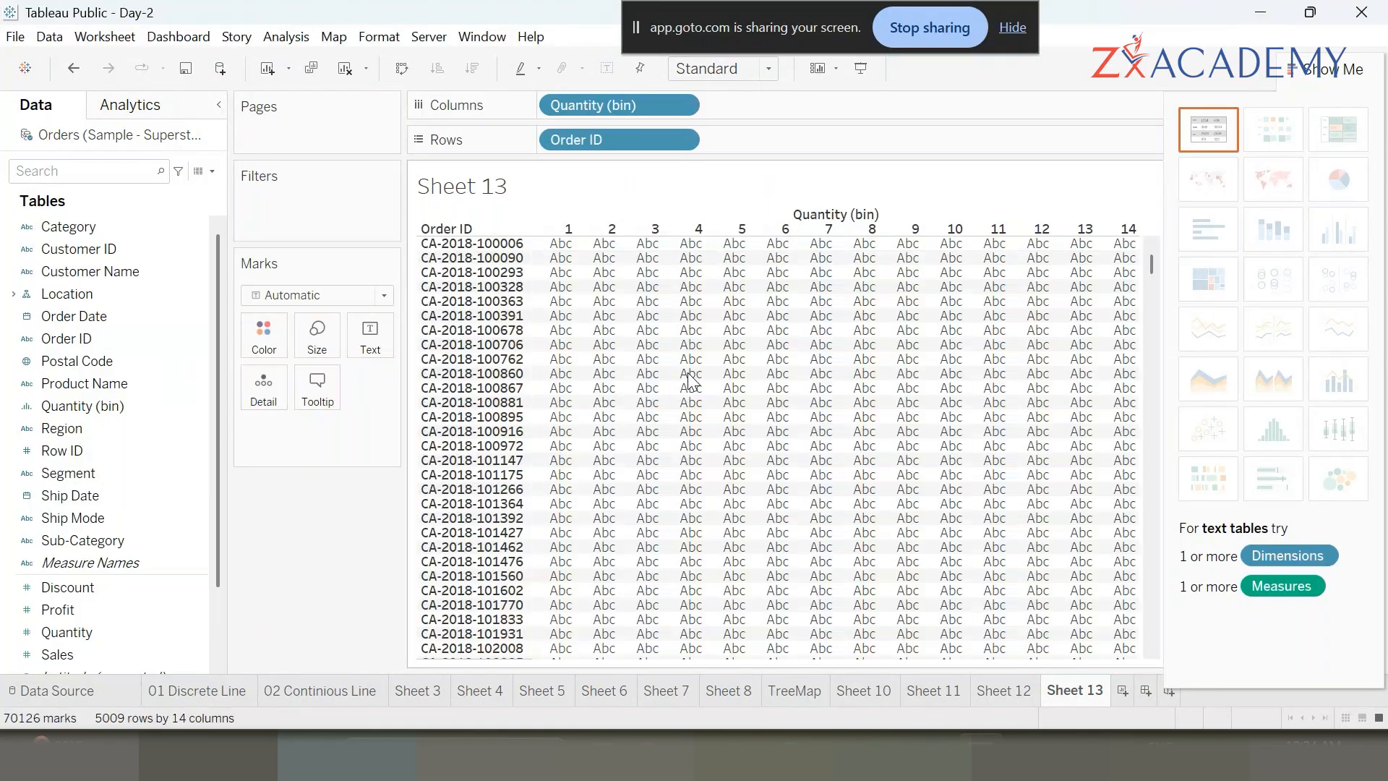
click(680, 139)
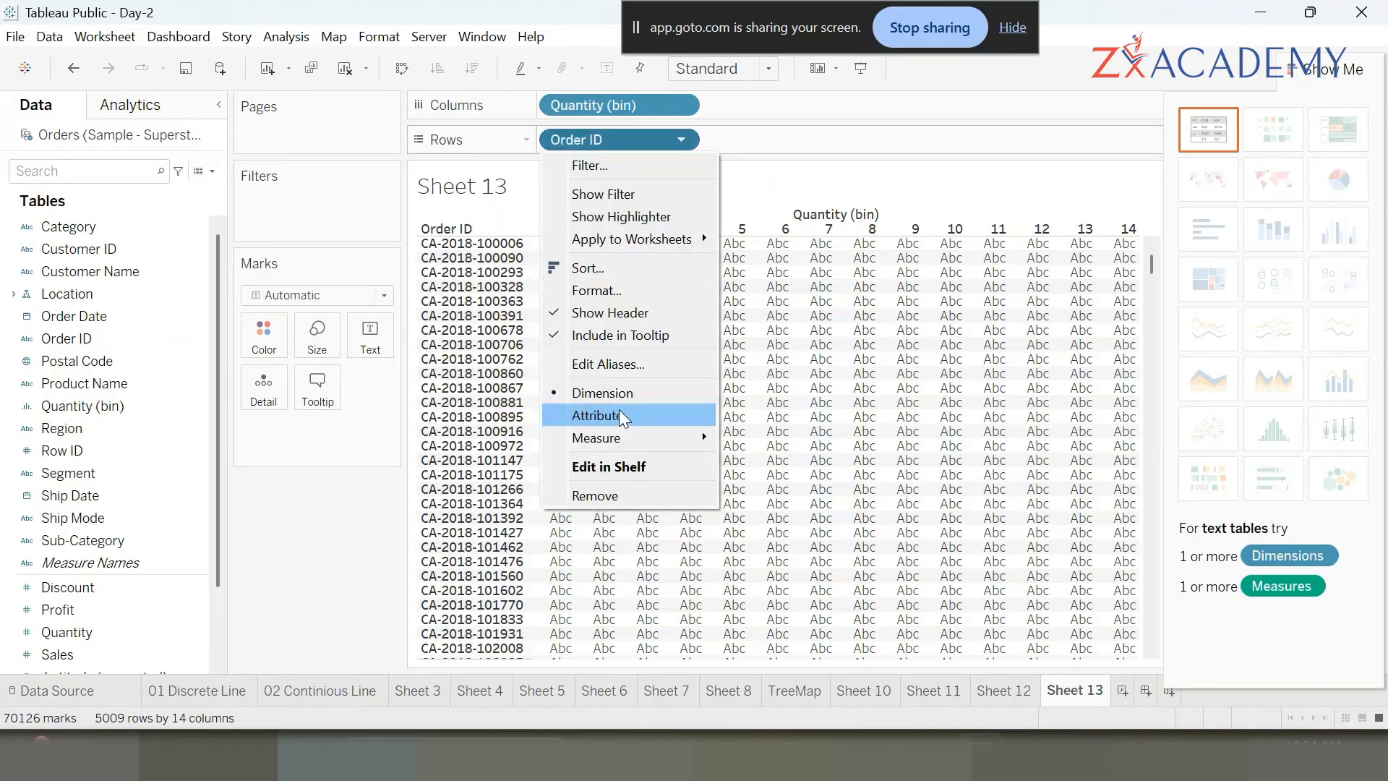
click(607, 151)
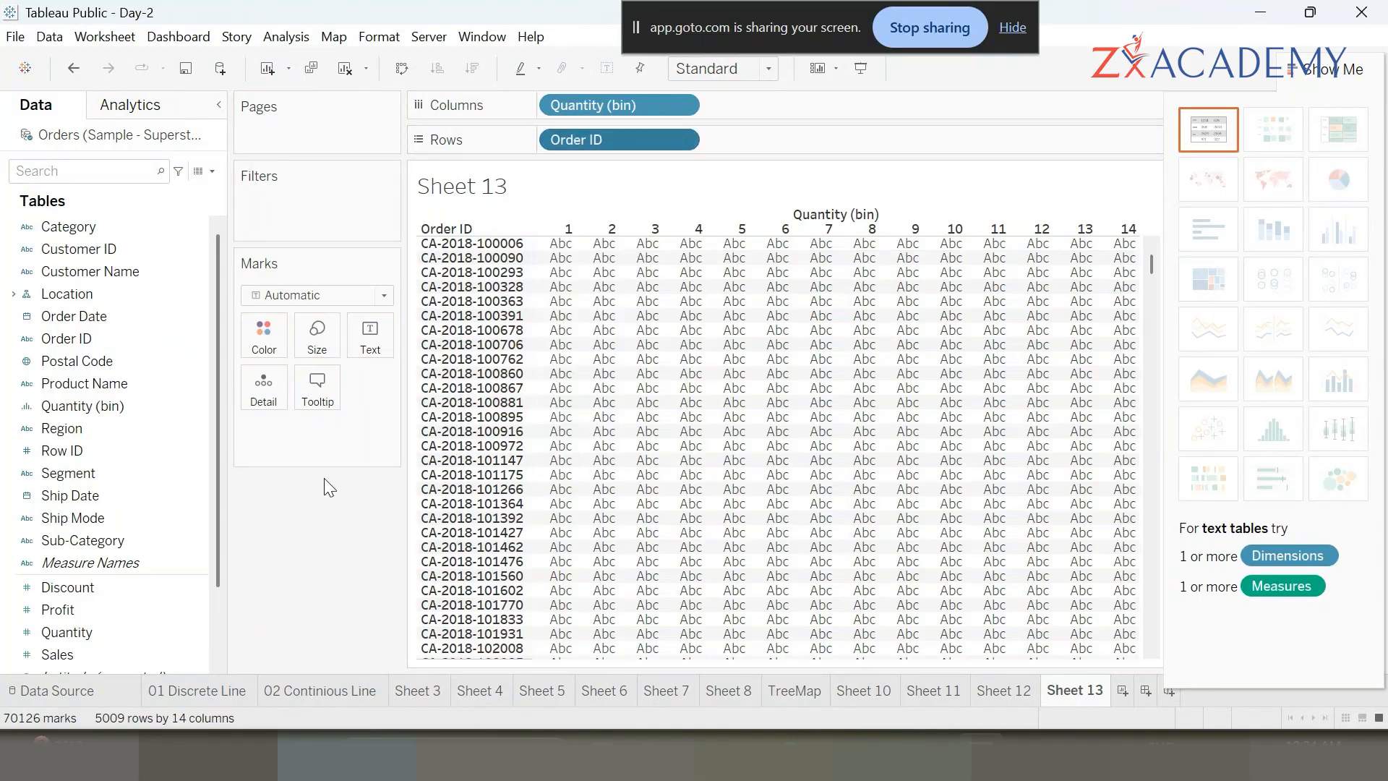
drag(607, 144, 322, 564)
- Place the count of Order ID on Rows to turn the Quantity bins into a histogram
drag(118, 337, 648, 137)
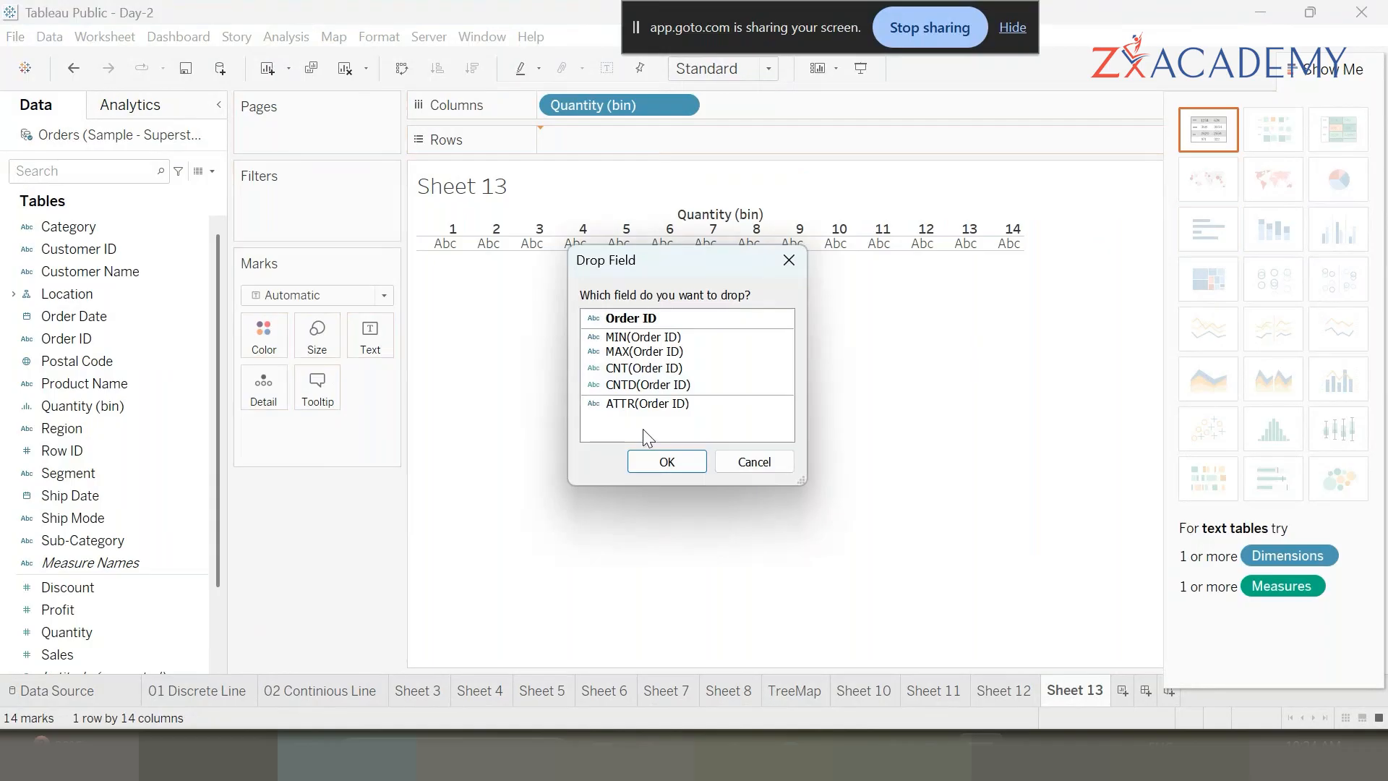
click(646, 372)
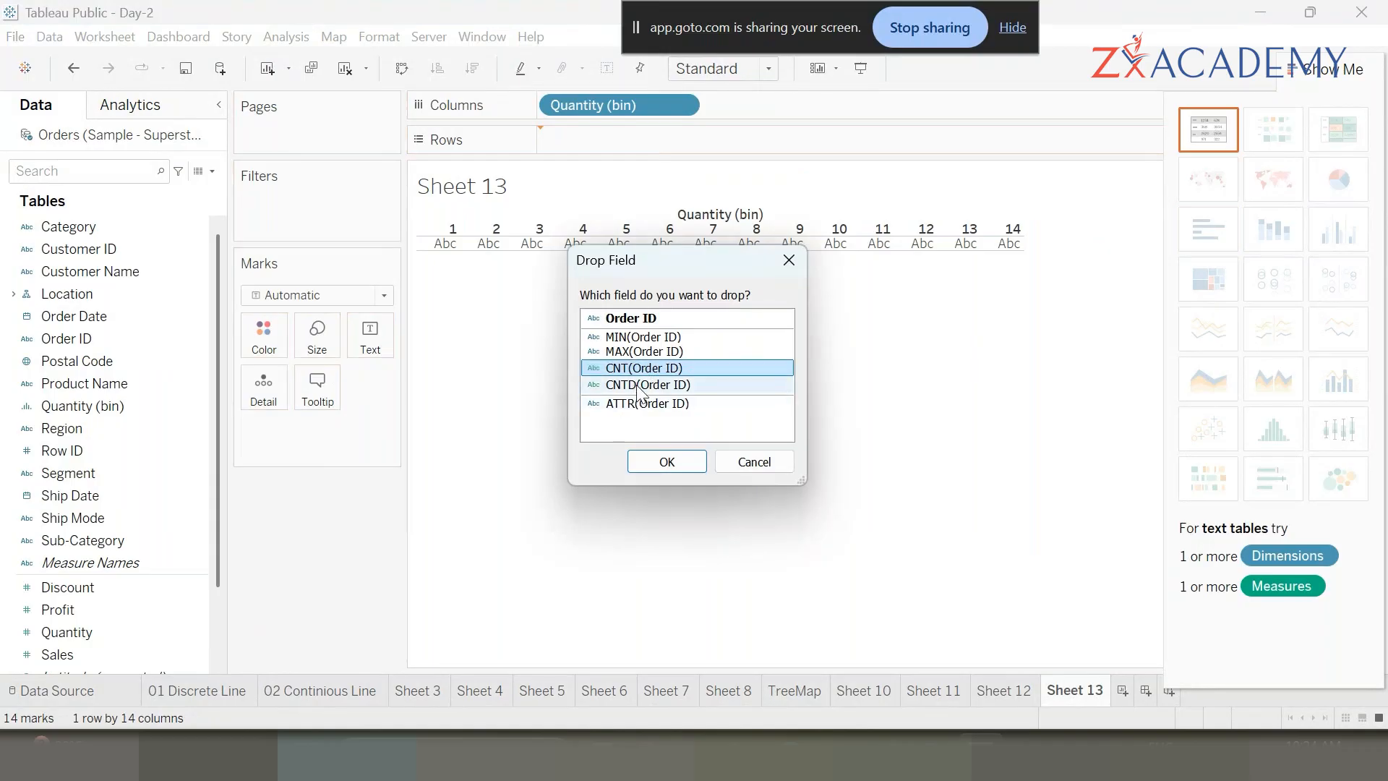
click(685, 470)
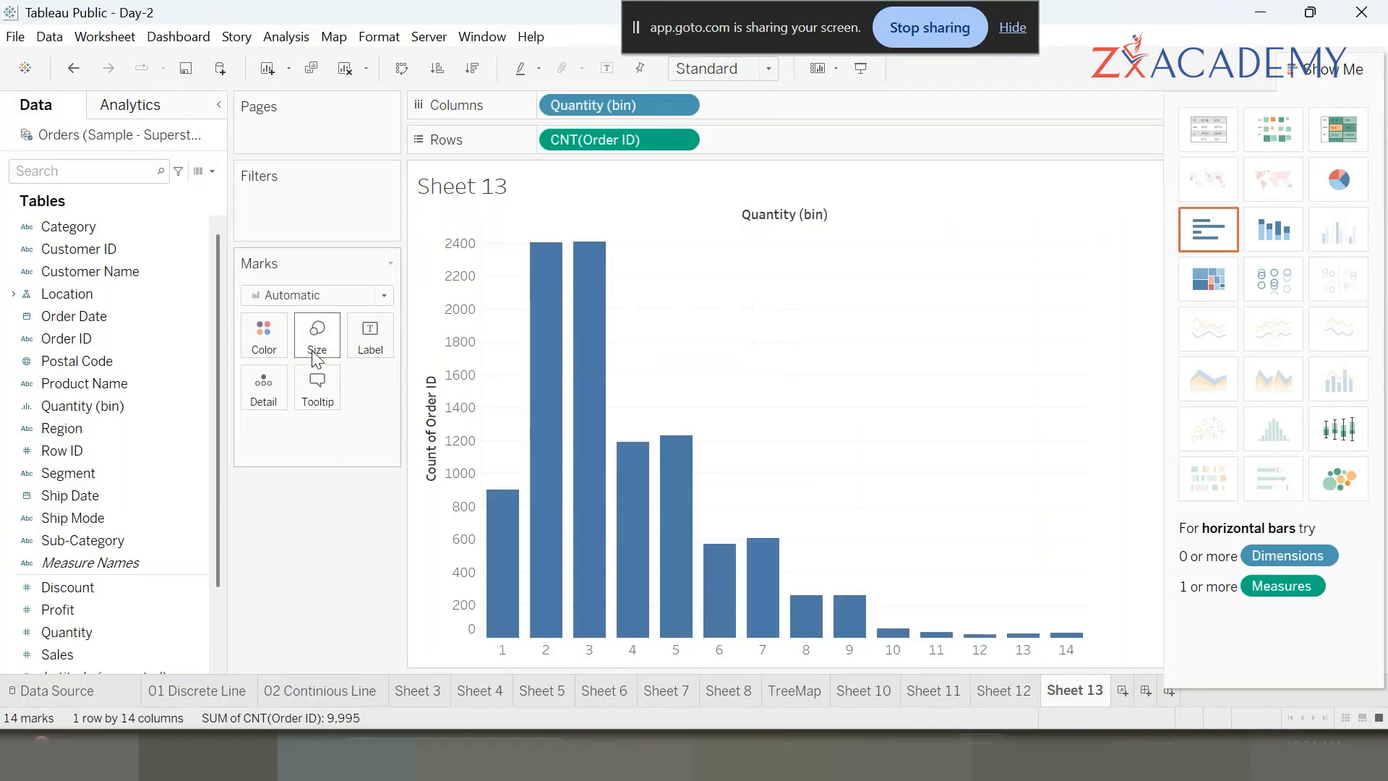
- Inspect the histogram bars' order counts and close the Show Me pane
mouse_move(521, 547)
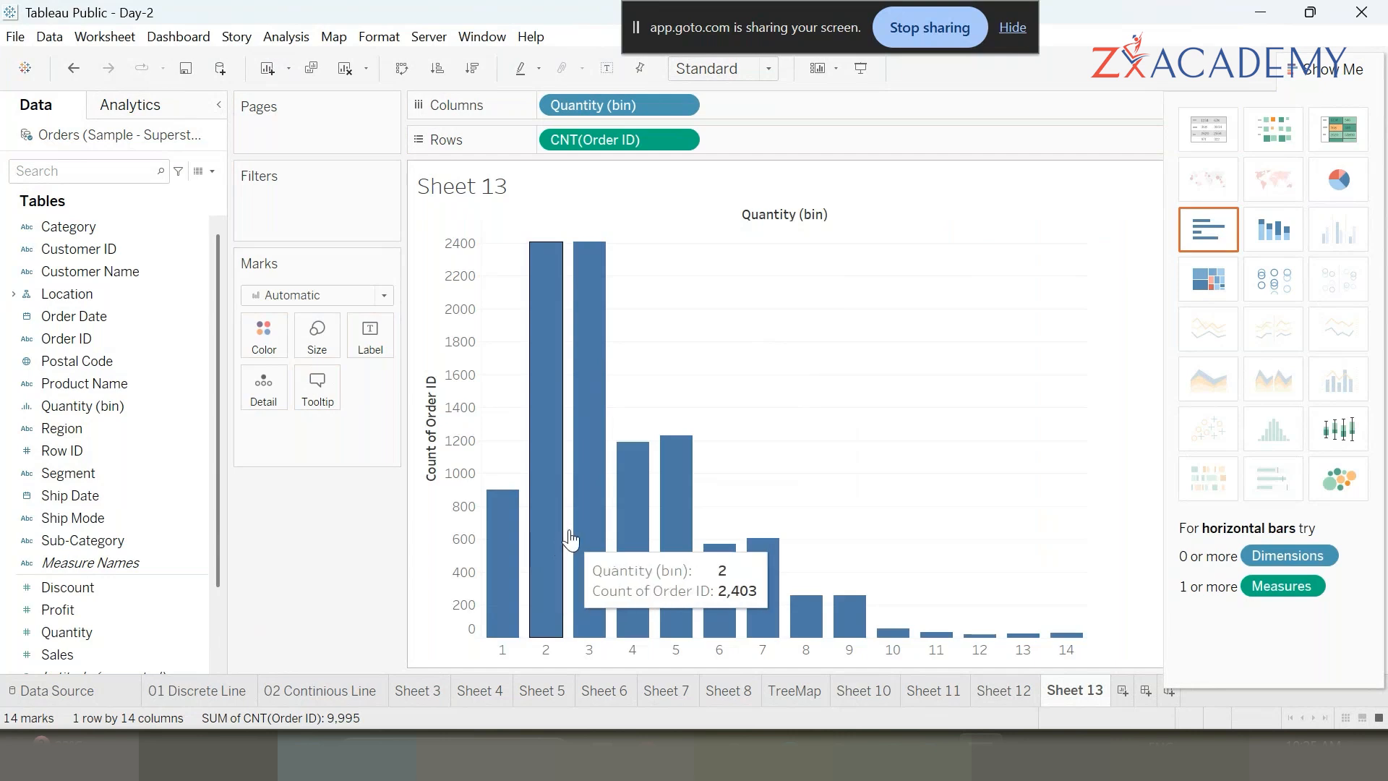
mouse_move(587, 458)
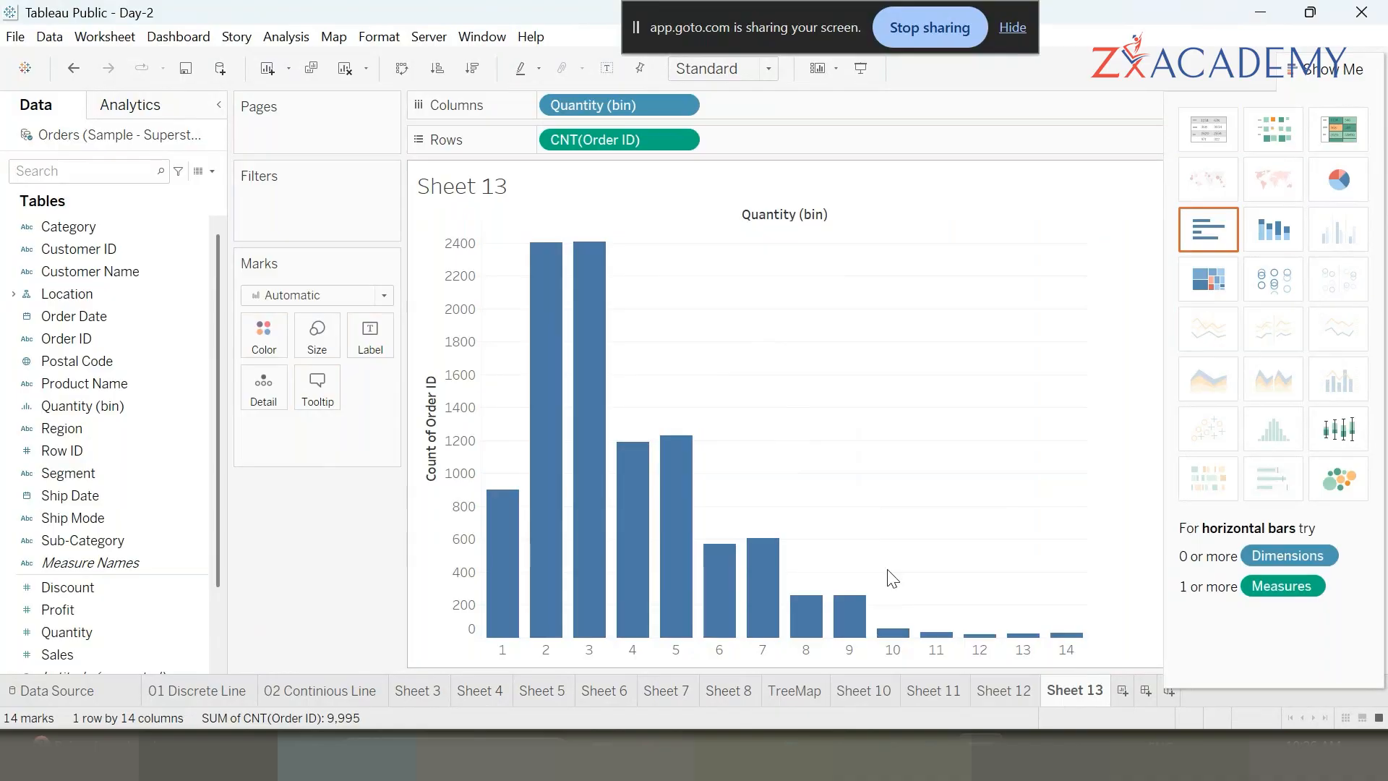
mouse_move(853, 638)
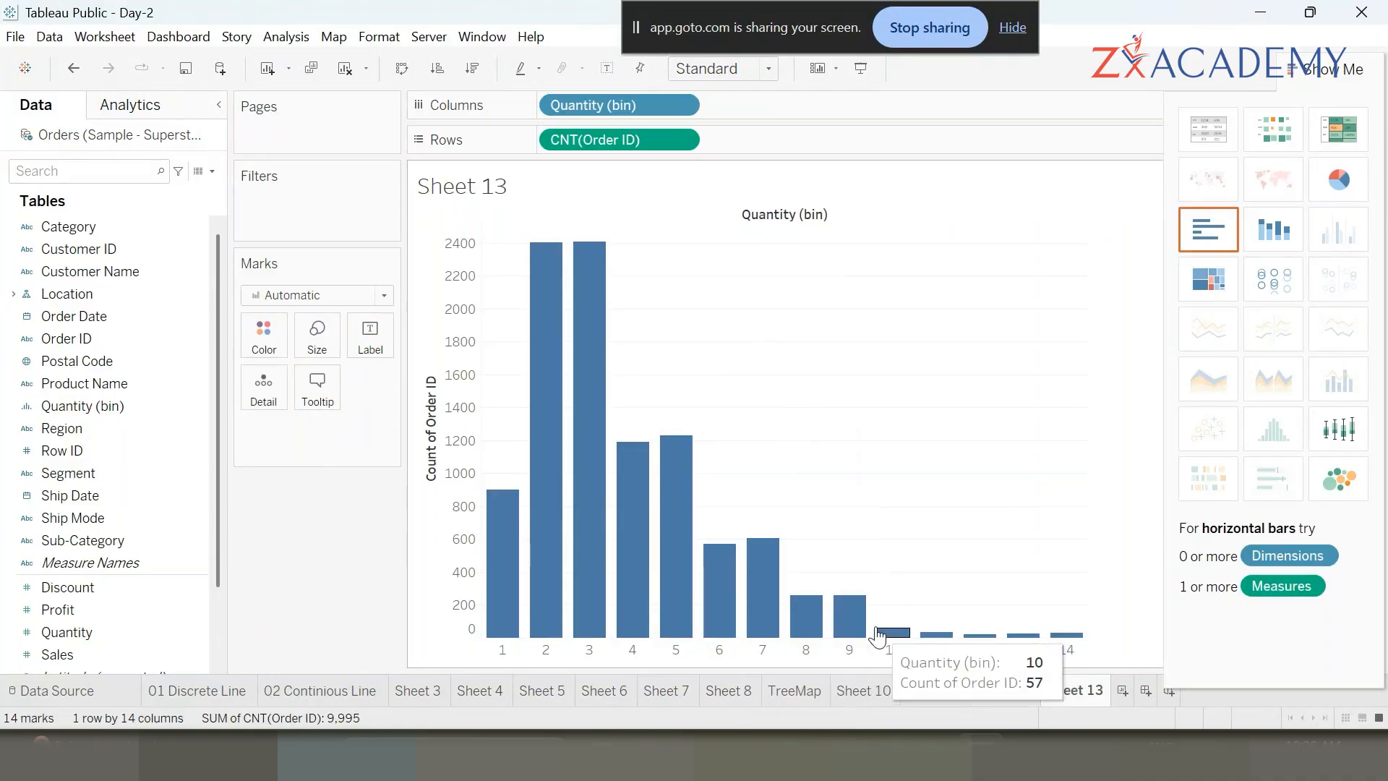
mouse_move(920, 642)
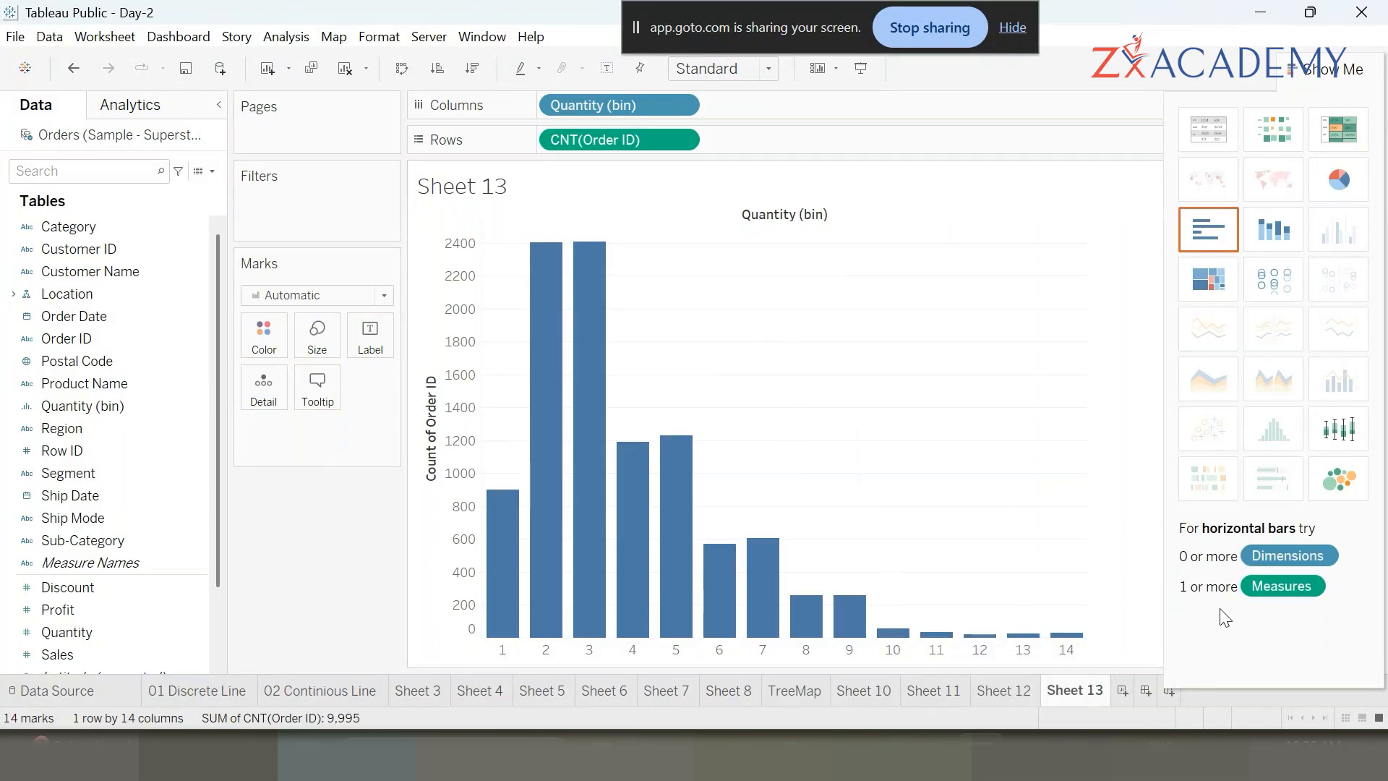
mouse_move(1079, 637)
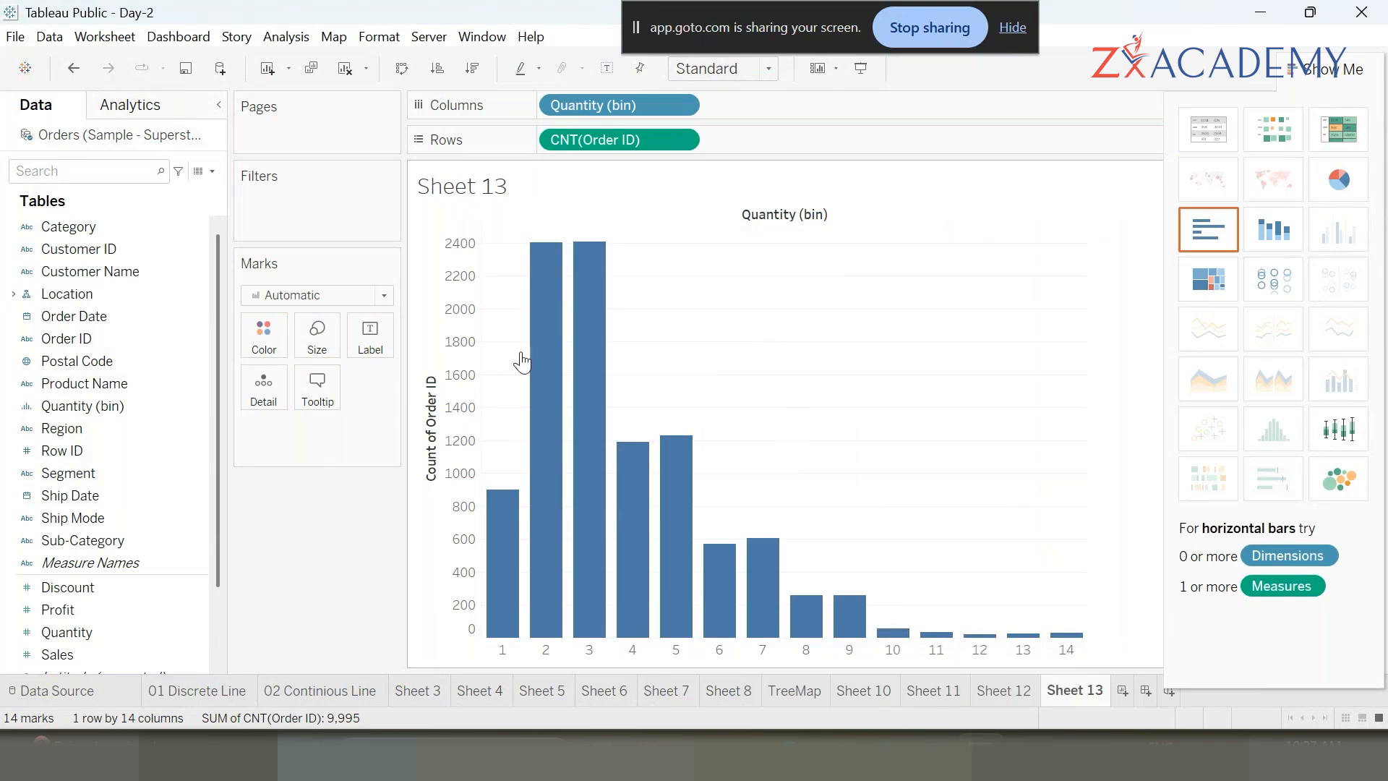
click(1327, 68)
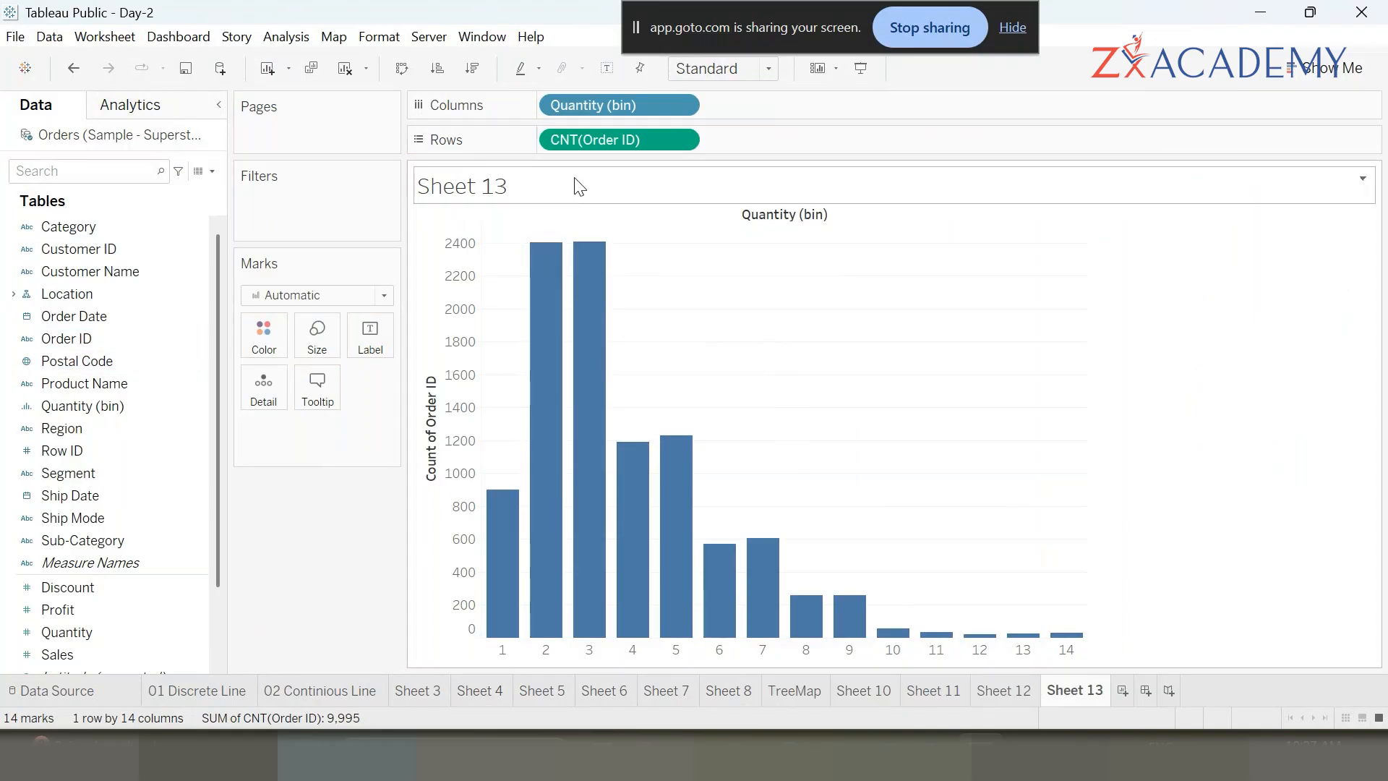
- Label the bars with the count of Order ID as percent of total and fit the chart to the entire view
drag(594, 138, 371, 336)
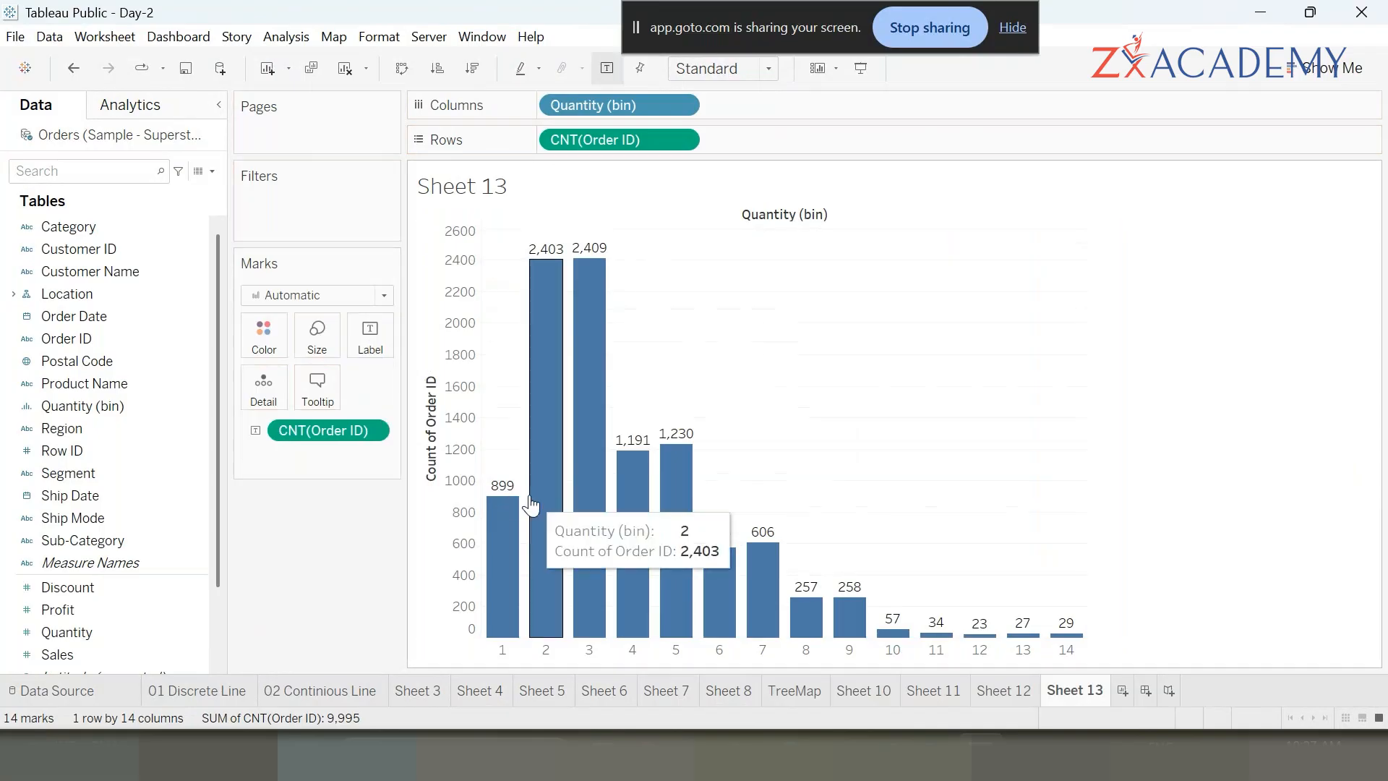
right_click(371, 425)
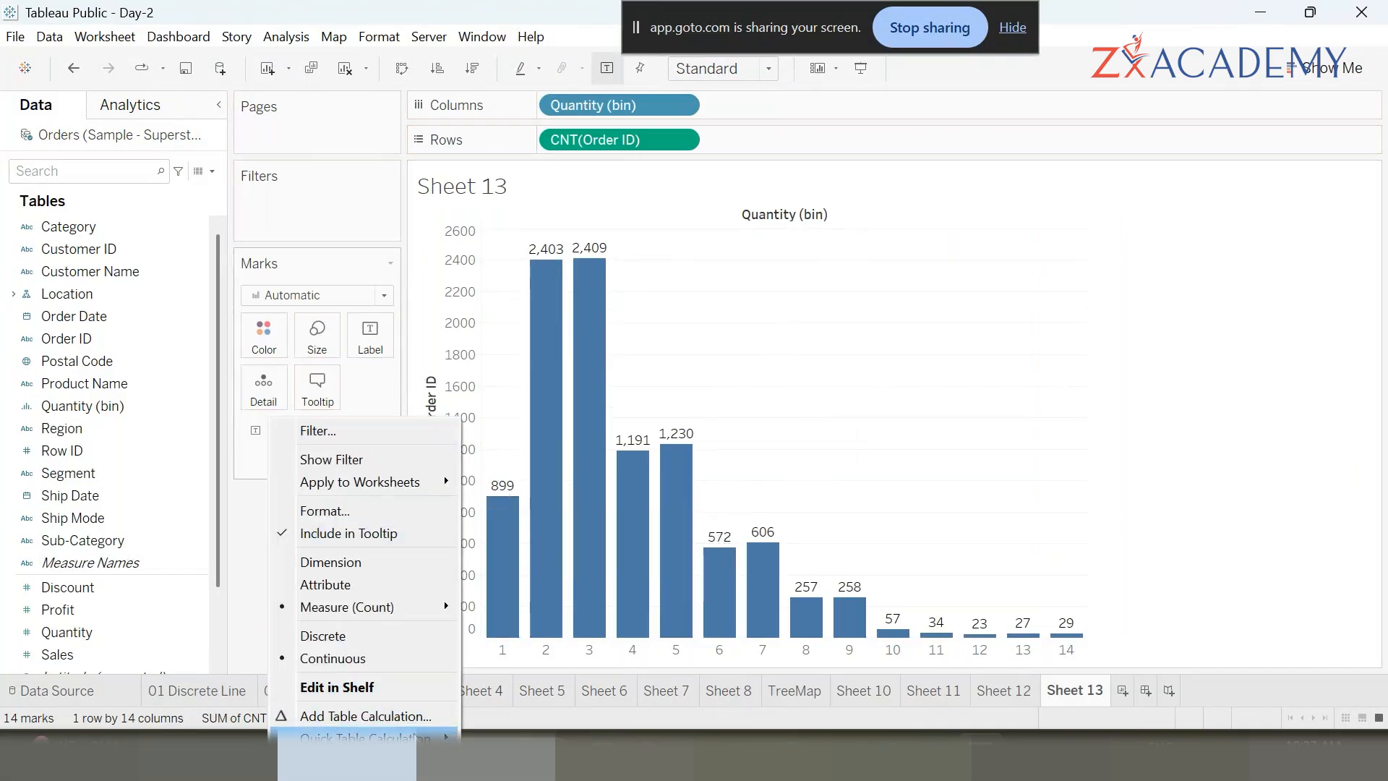
mouse_move(444, 738)
click(604, 612)
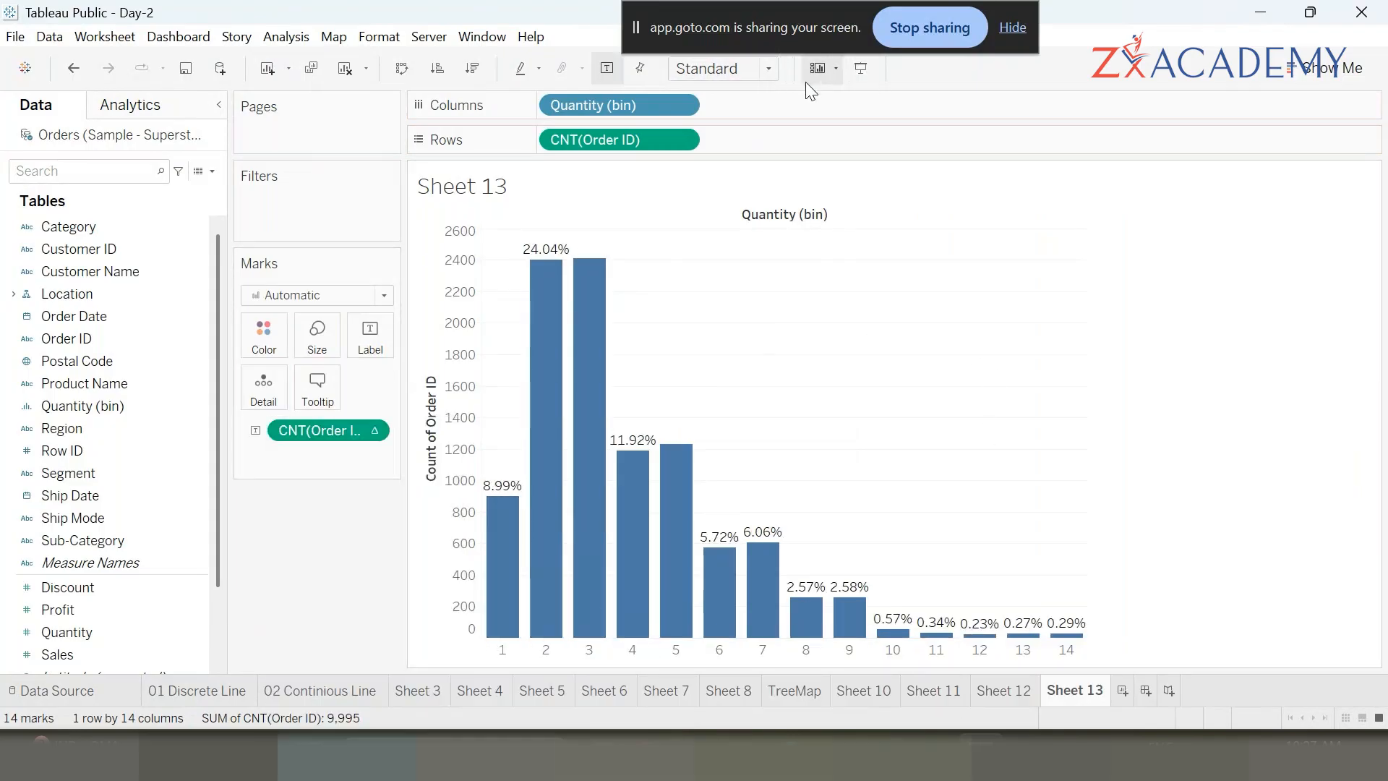
click(767, 68)
click(747, 146)
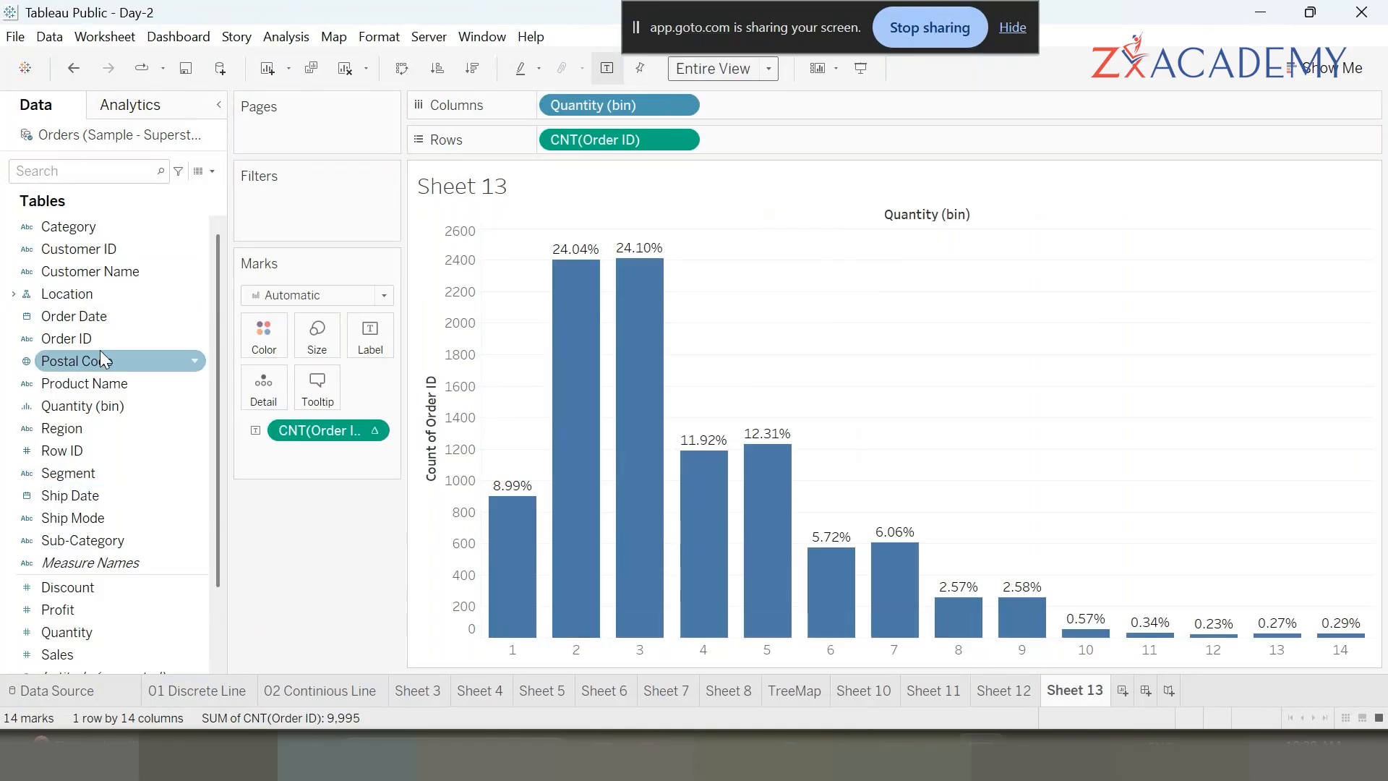
- Edit the Quantity (bin) field to set the bin size to 5
right_click(124, 407)
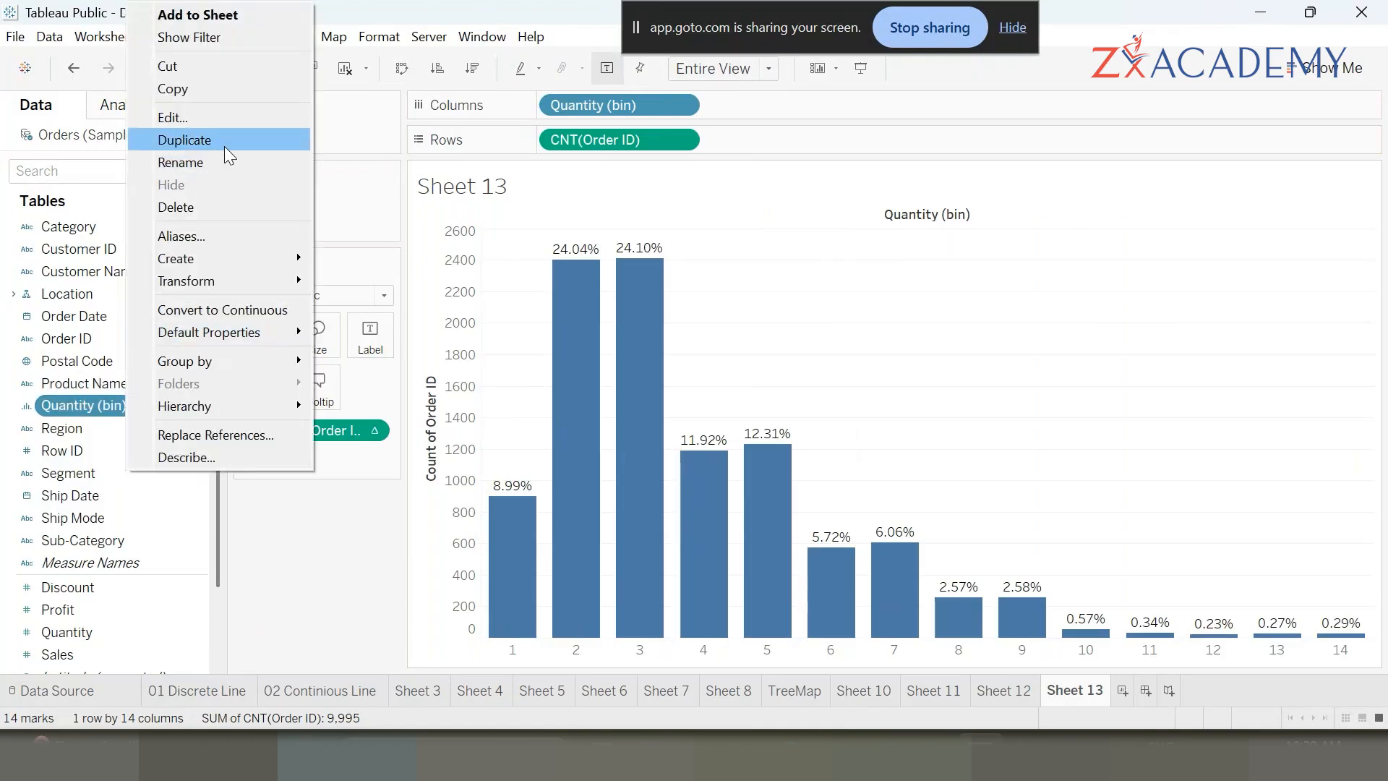
click(222, 116)
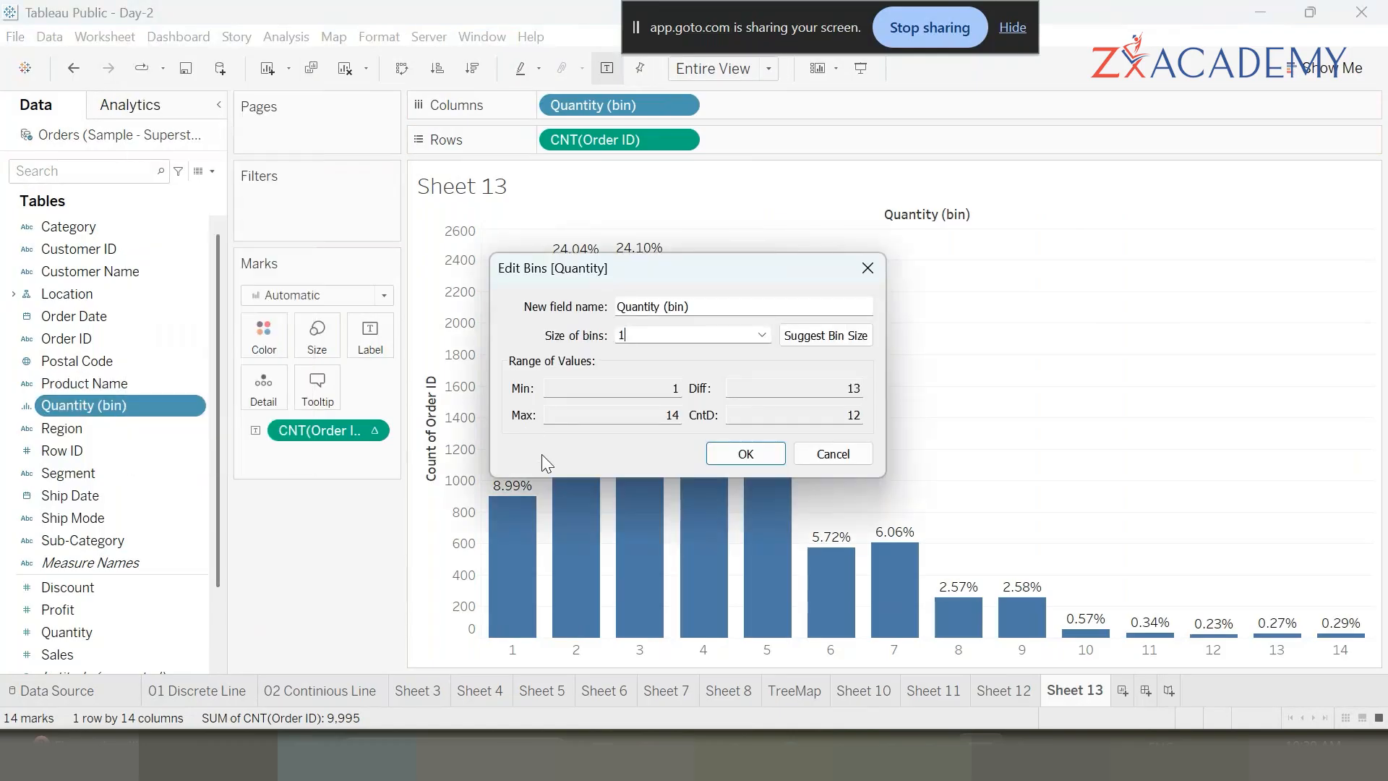
double_click(646, 336)
text(5)
click(752, 453)
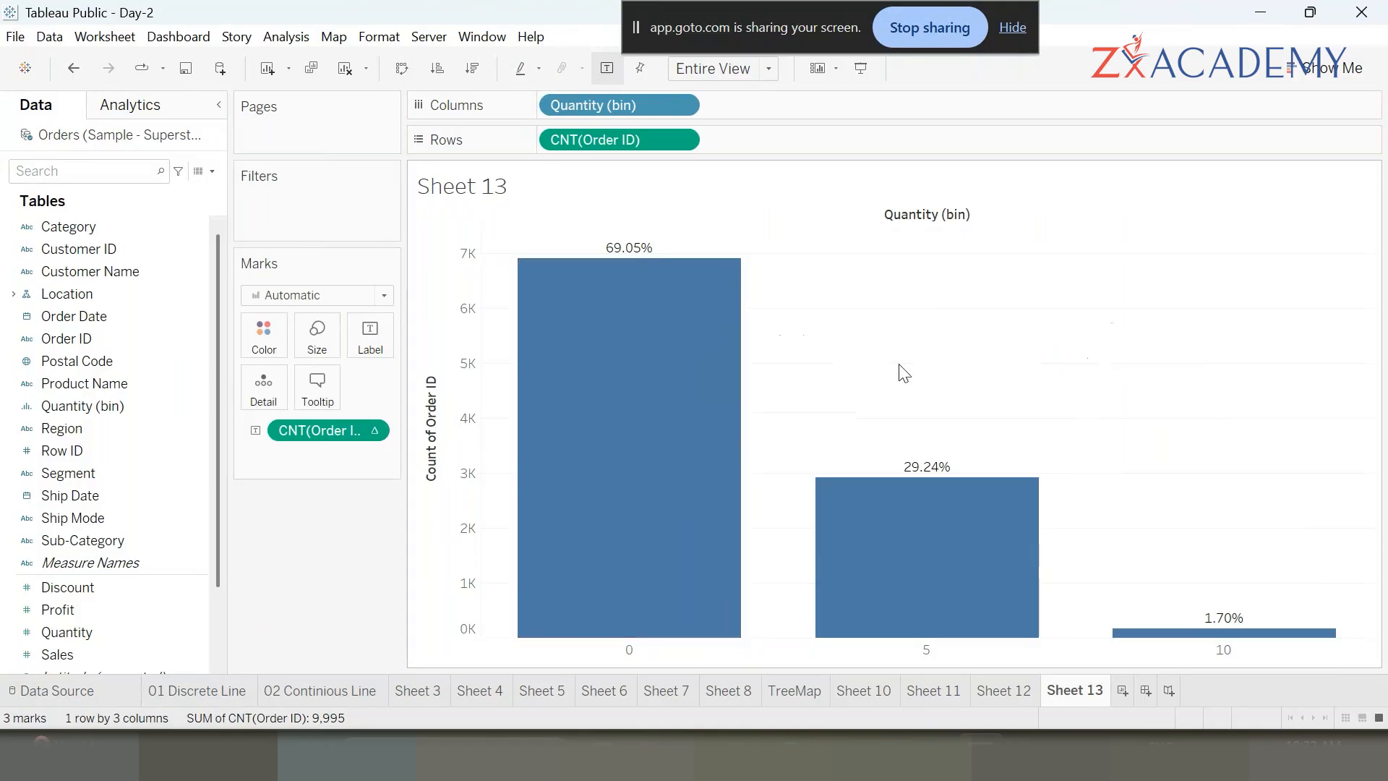
- Create a new worksheet, Sheet 14
click(1123, 690)
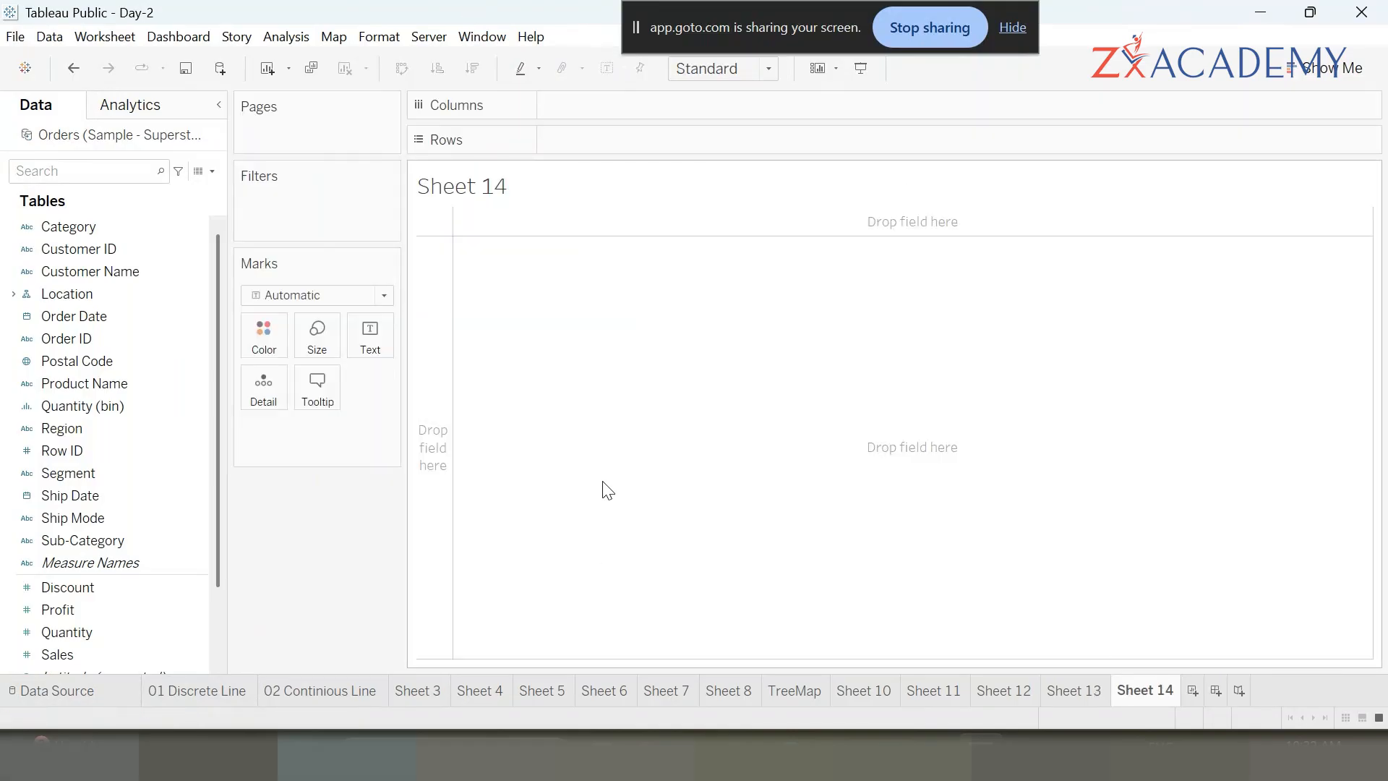
click(1316, 72)
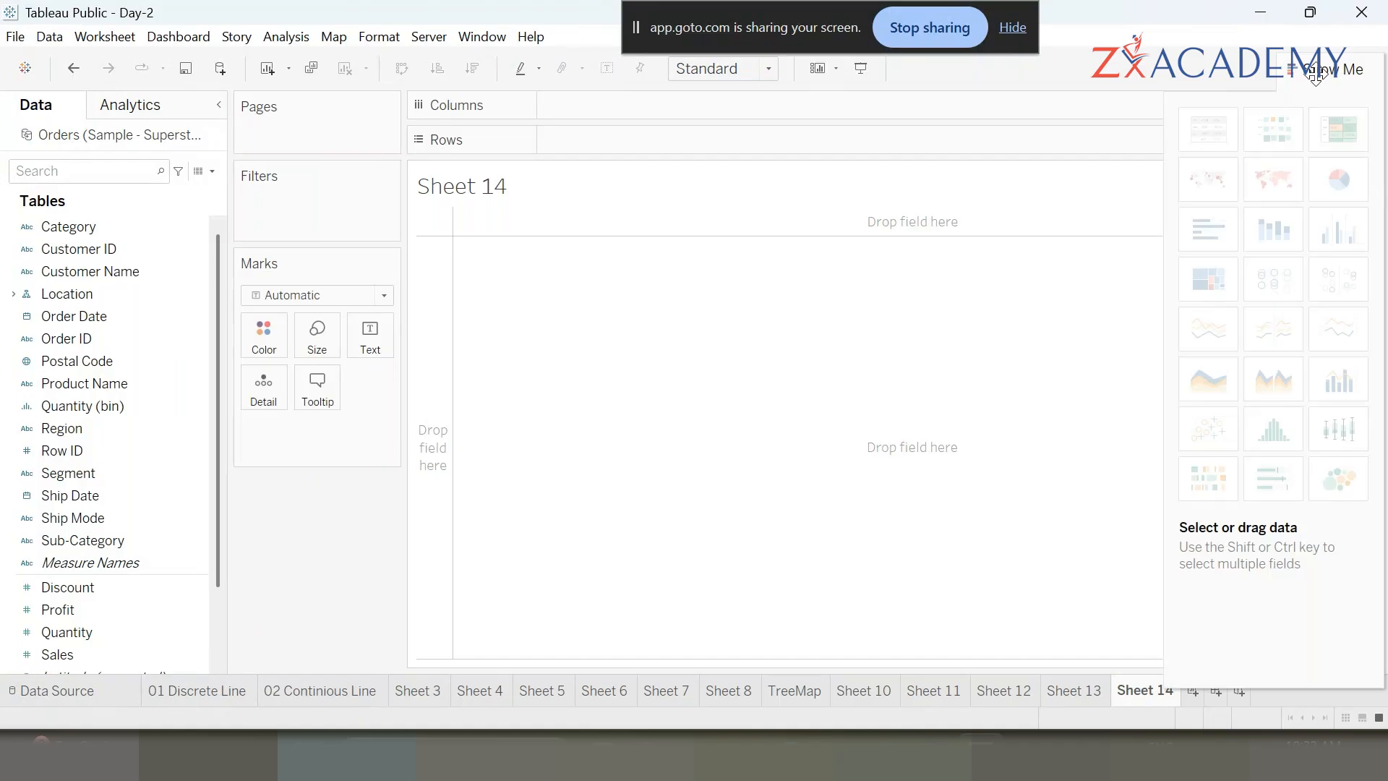
click(90, 272)
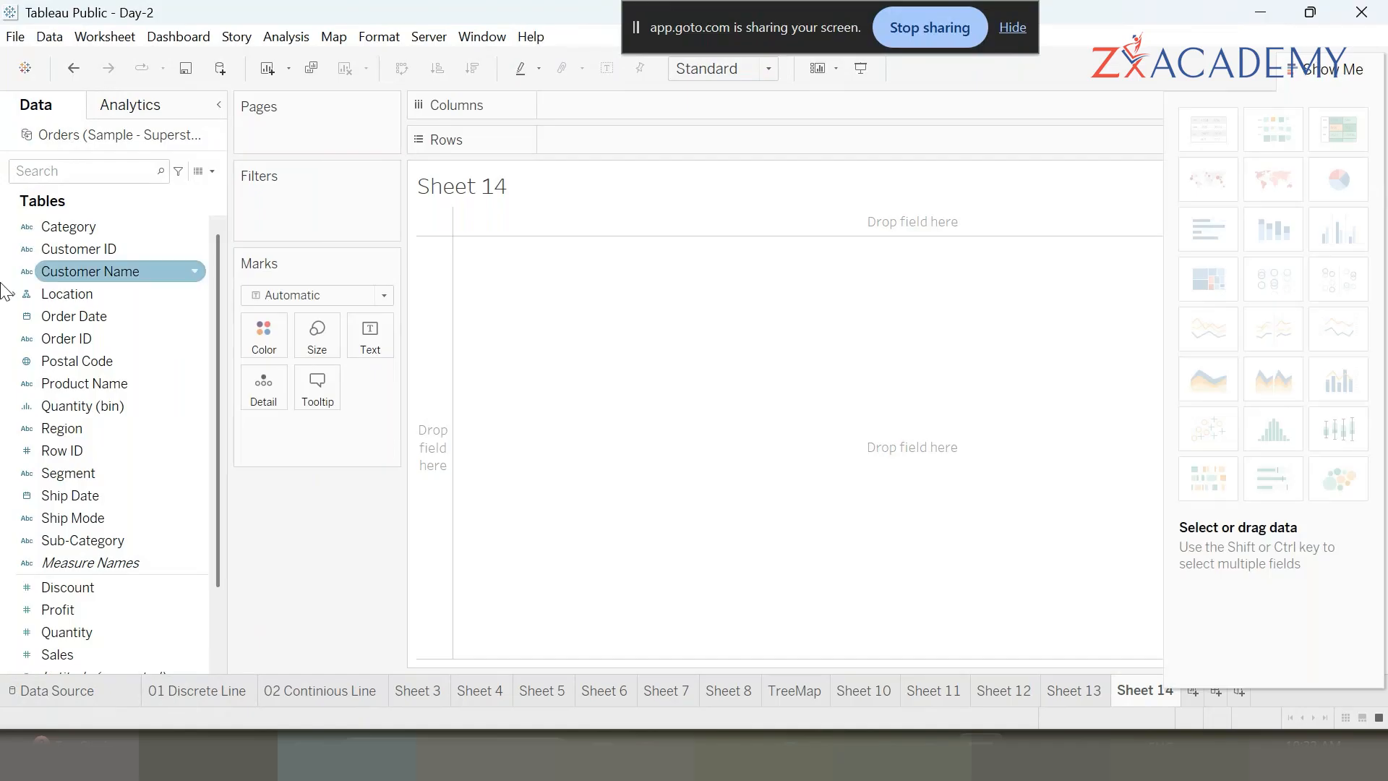
click(2, 429)
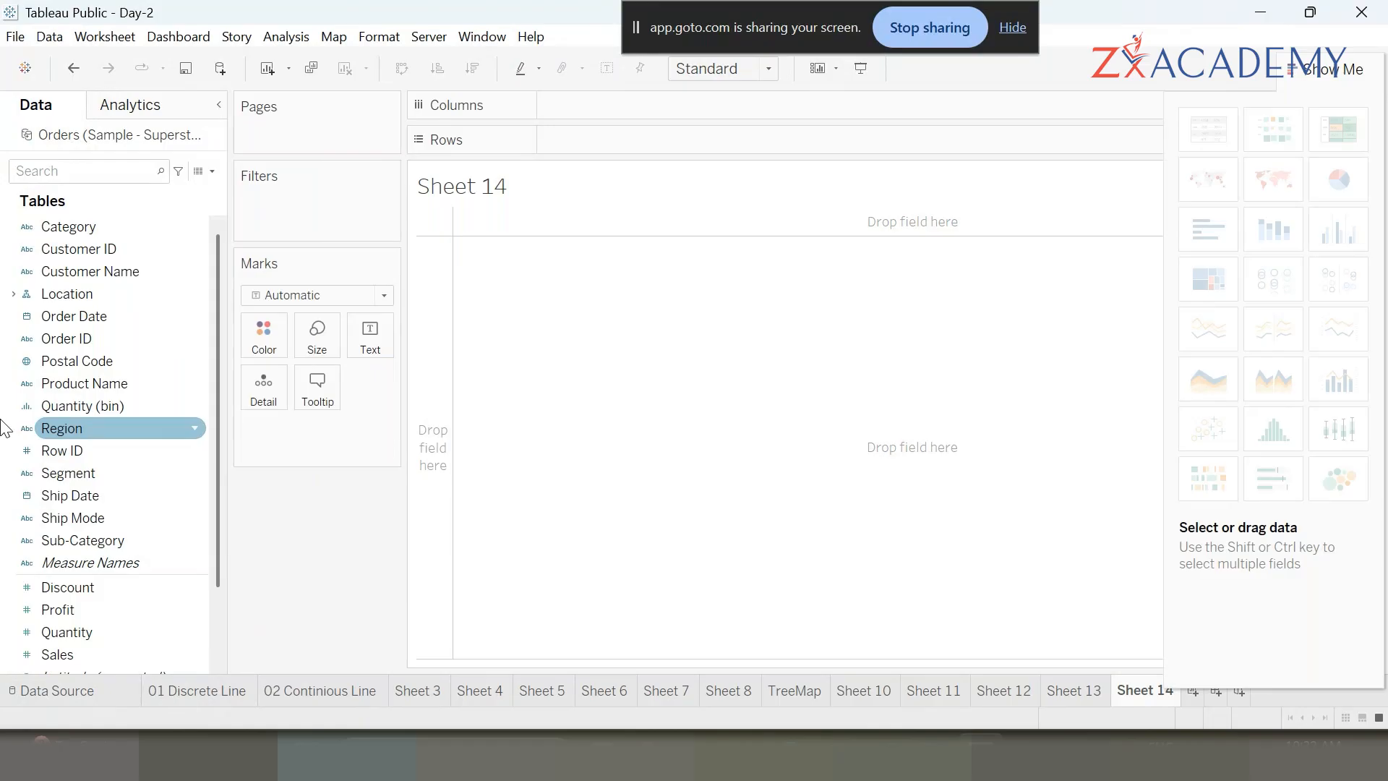
click(1341, 68)
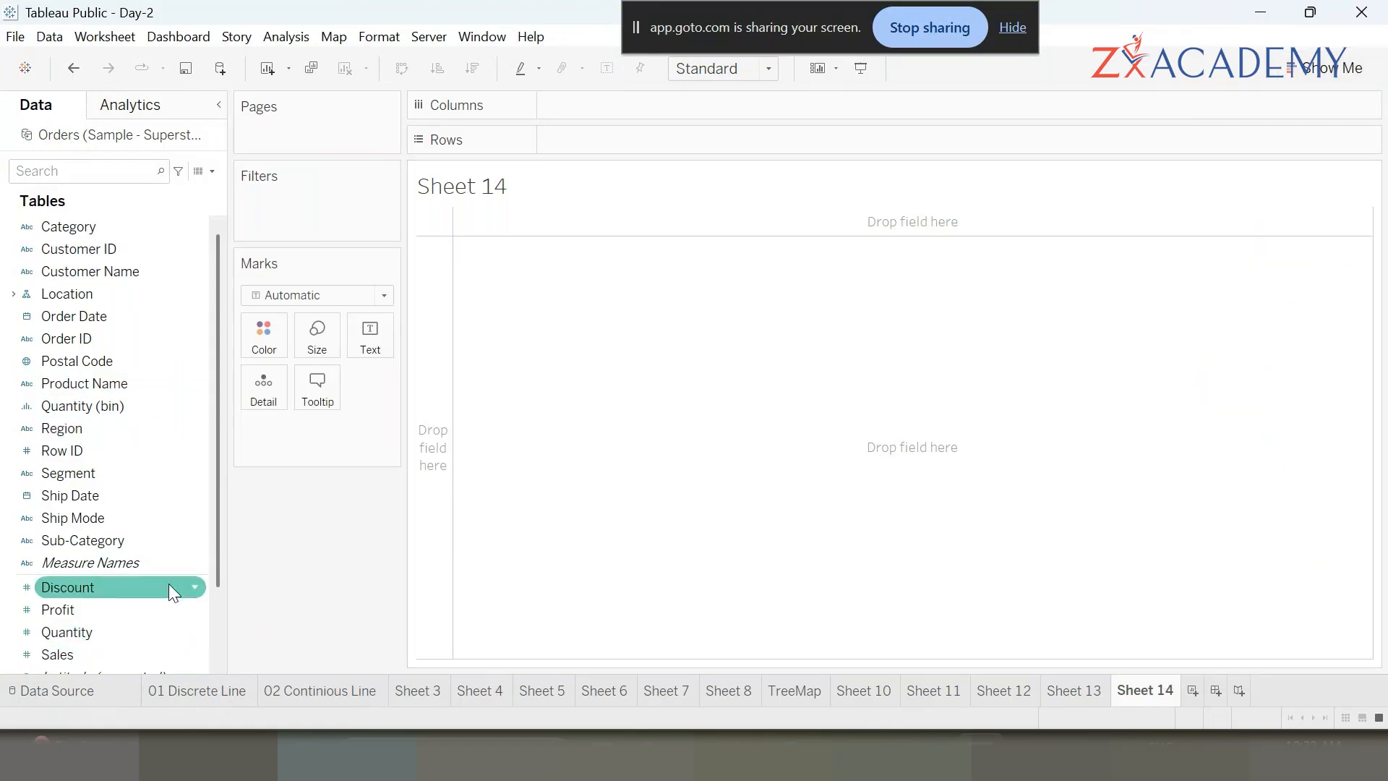
- Add Sales to Rows on the new sheet
scroll(151, 517, down, 1)
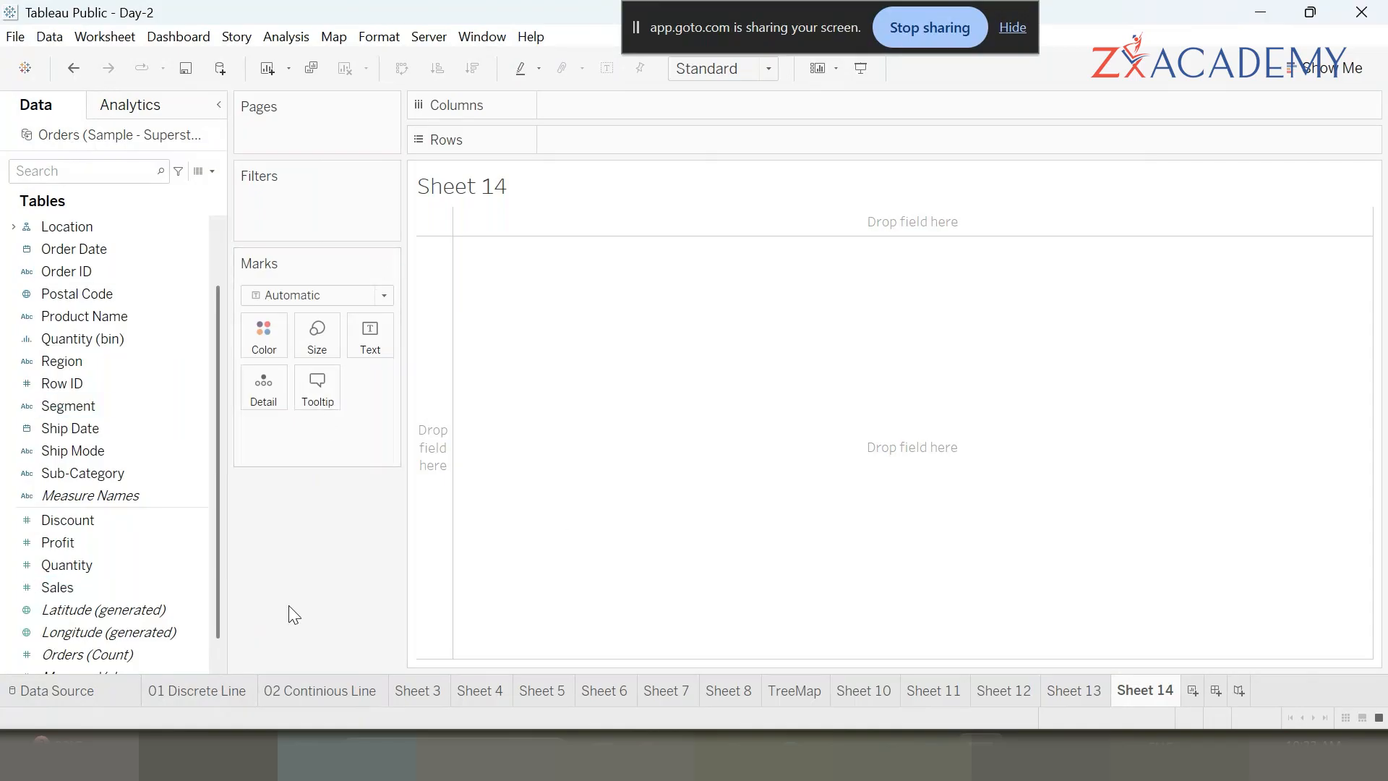
click(112, 478)
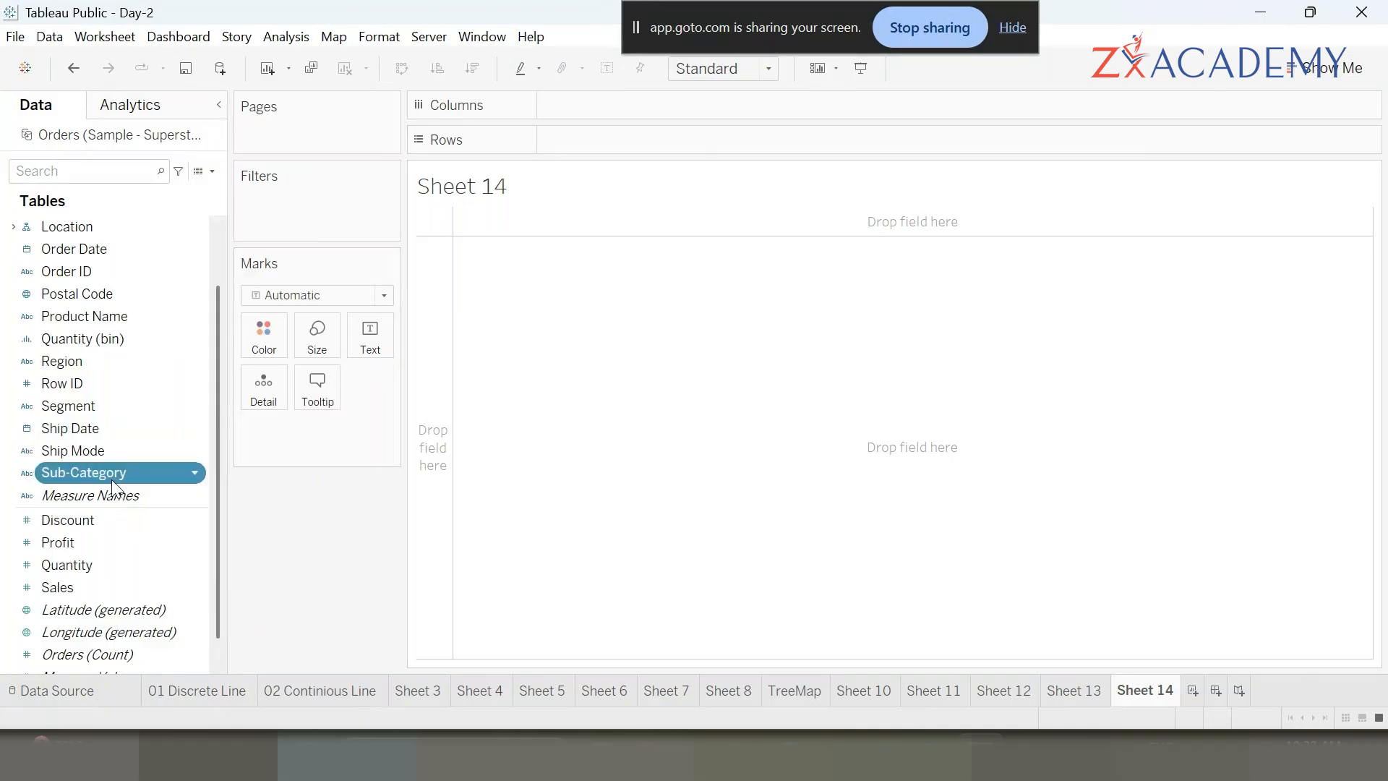
ctrl+click(94, 587)
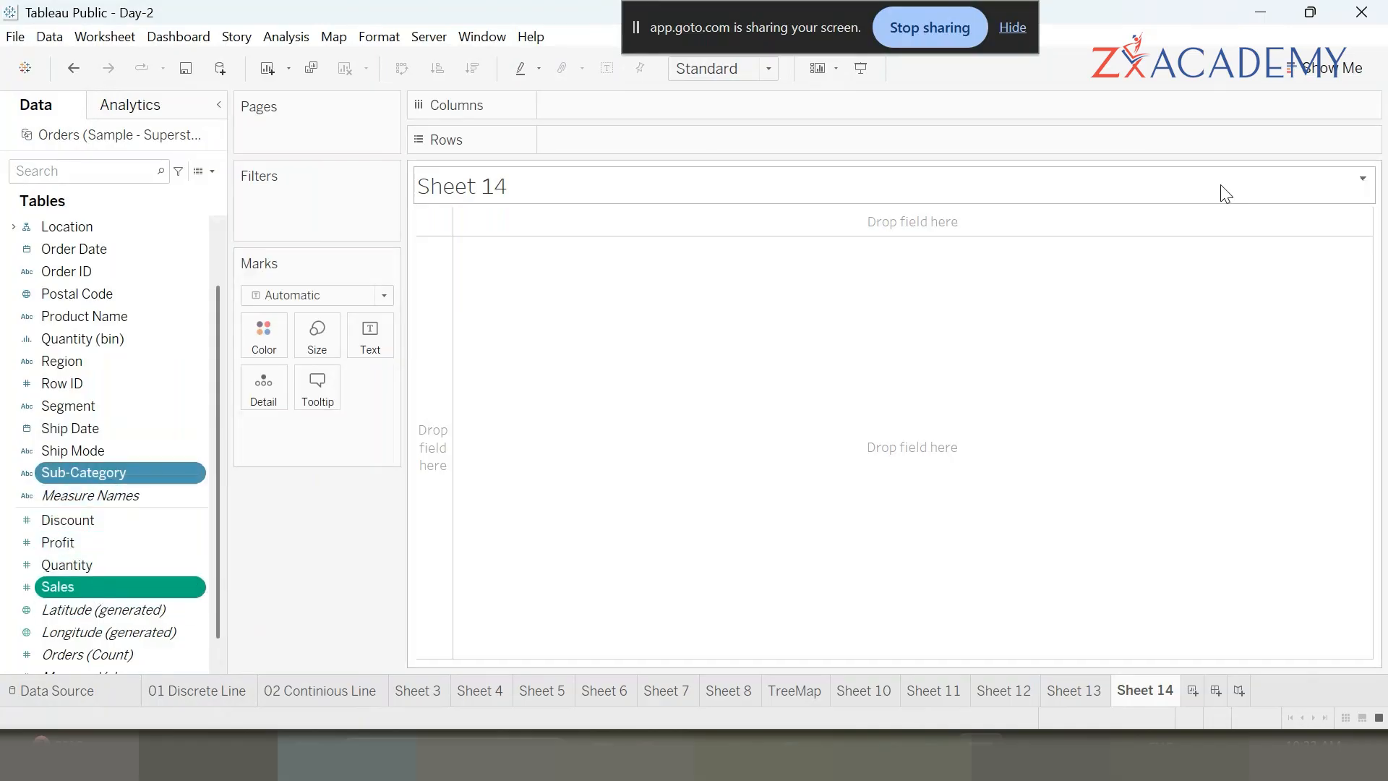
click(1331, 69)
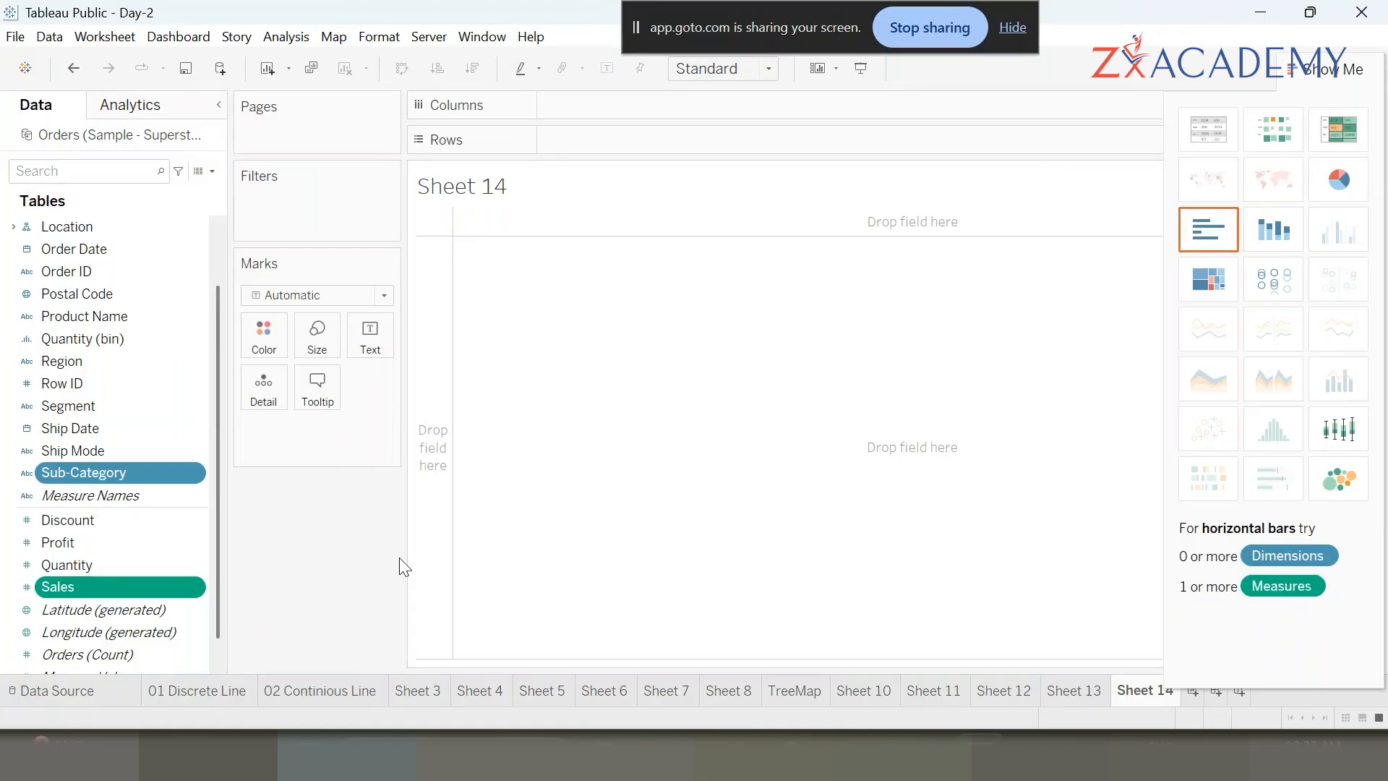
click(128, 586)
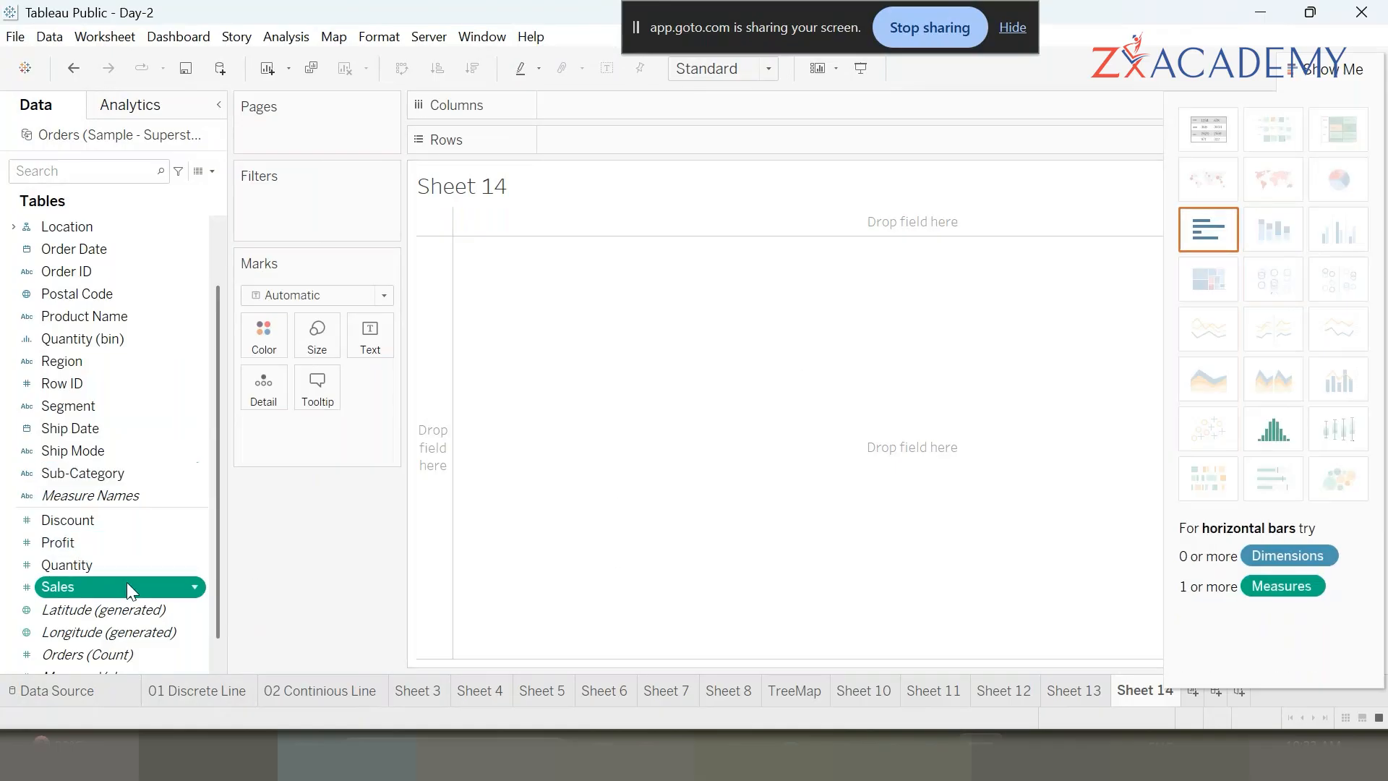
double_click(127, 589)
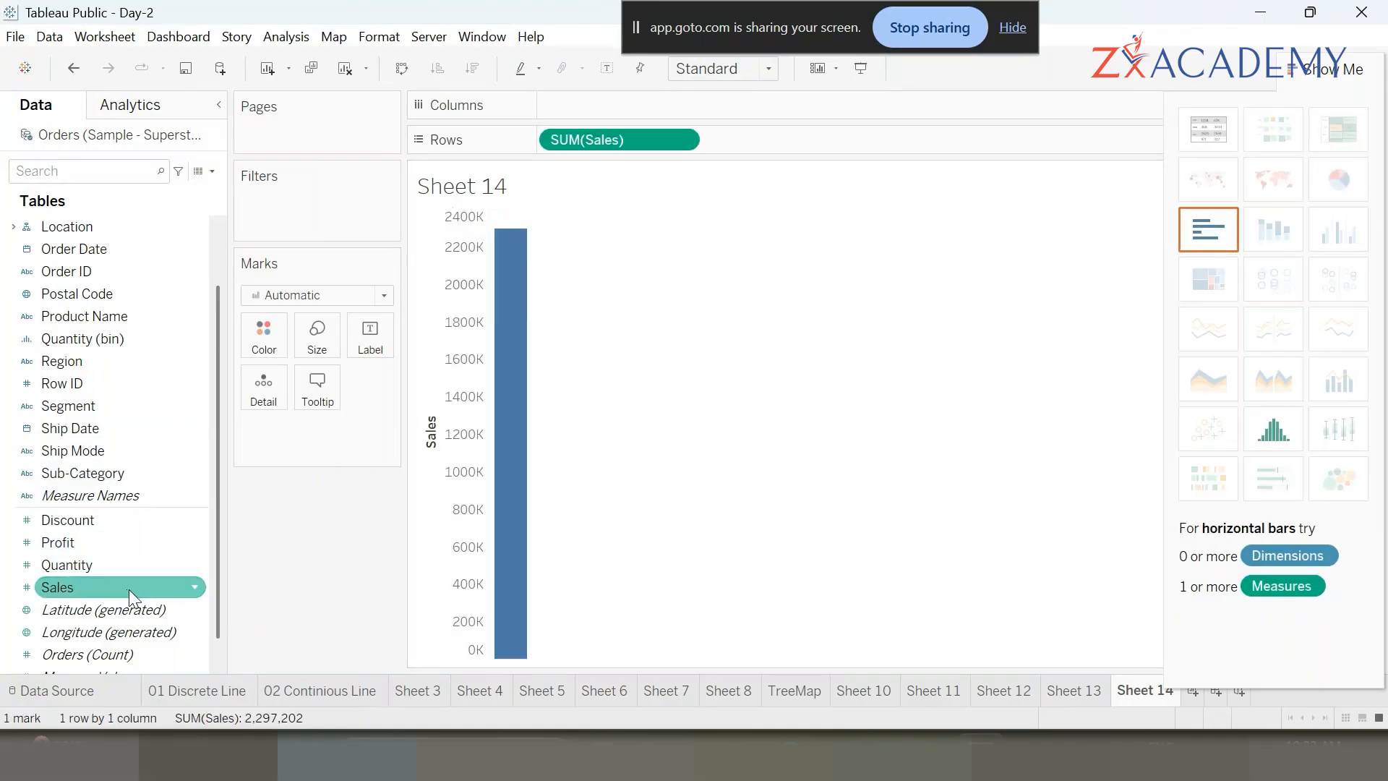
- Add Sub-Category to Columns, close Show Me and fit the bar chart to the entire view
double_click(128, 473)
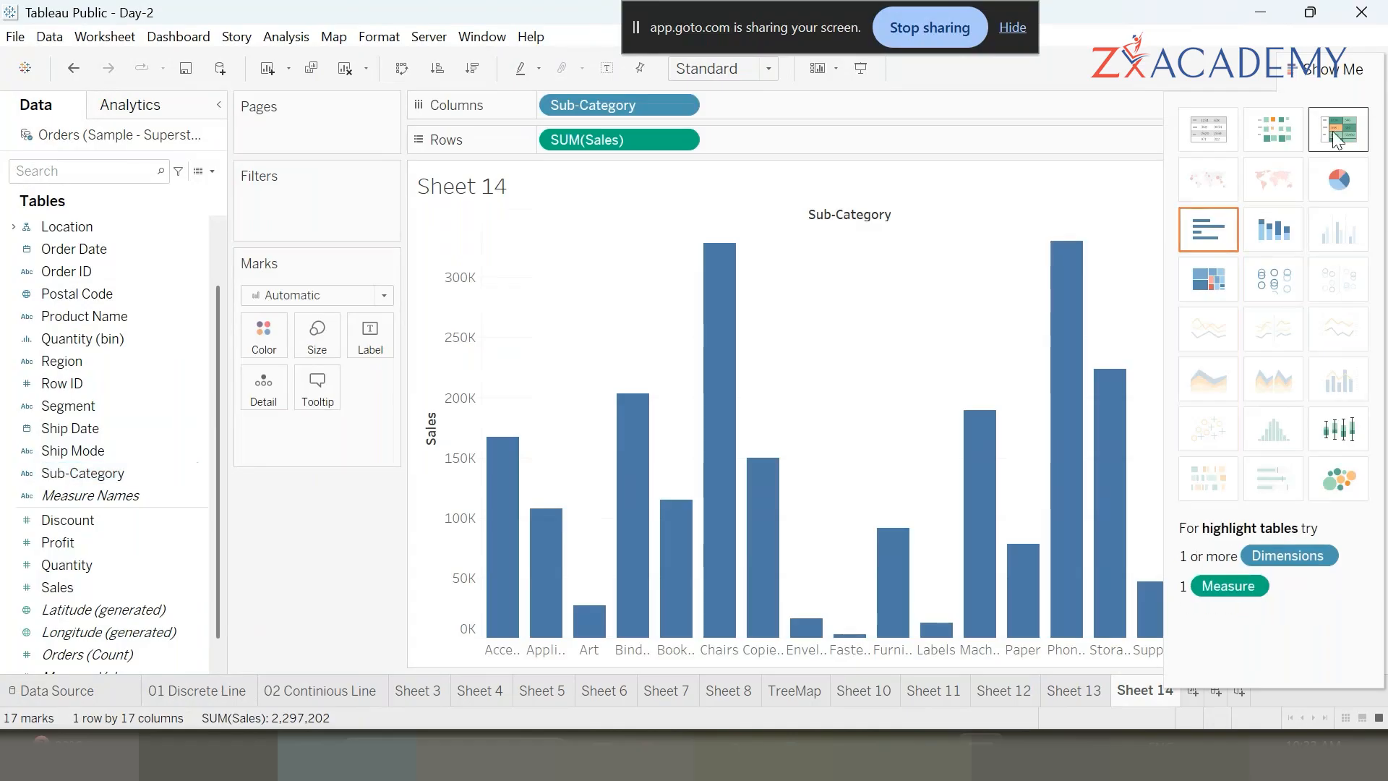
click(1333, 69)
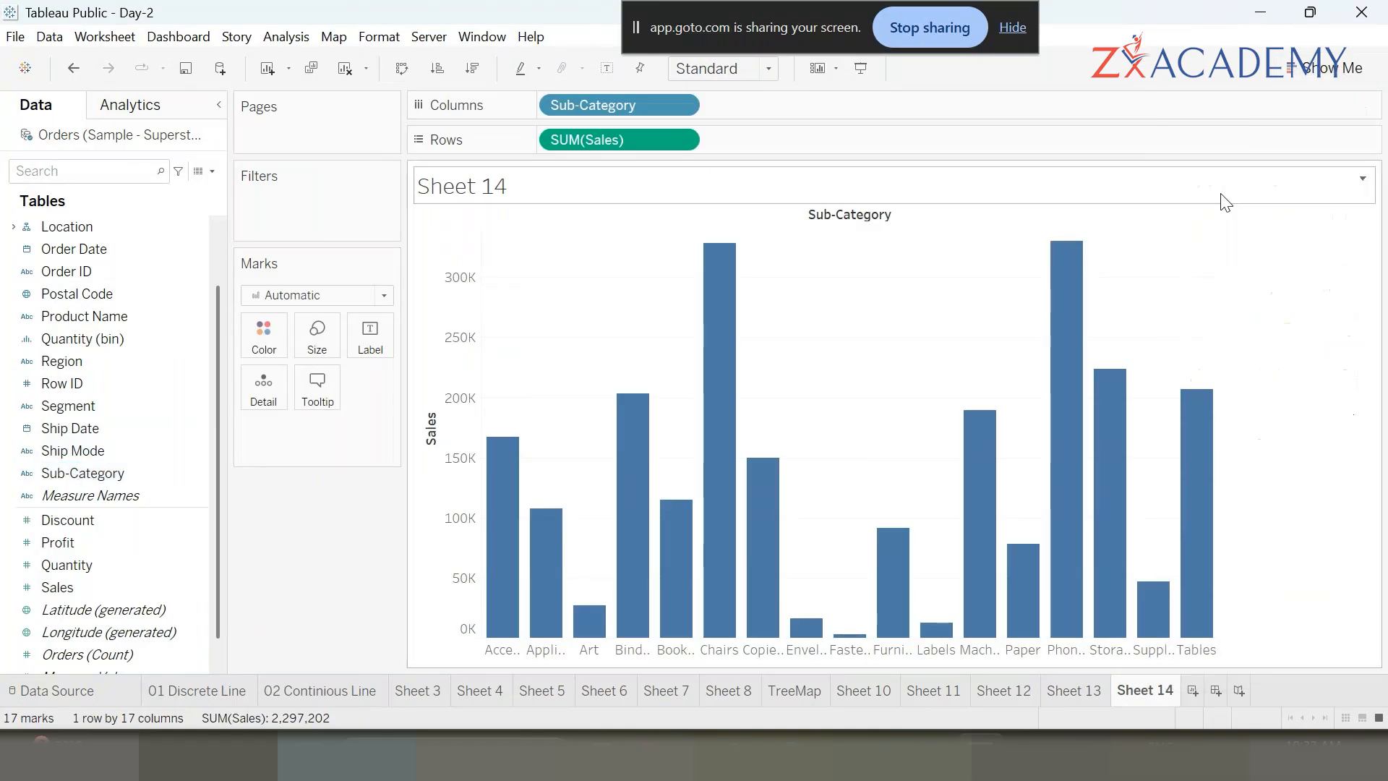
click(749, 66)
click(723, 148)
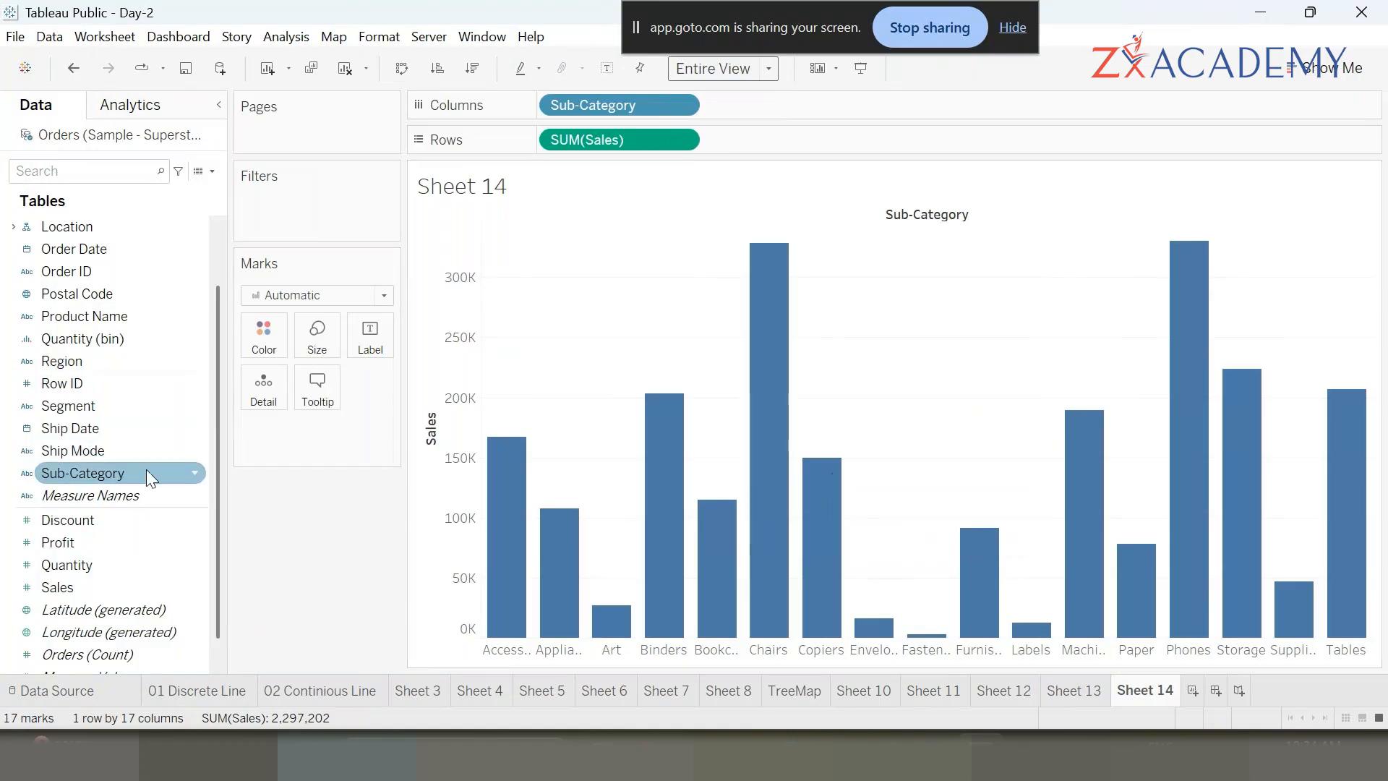
- Add Profit to Rows so it charts below Sales for each Sub-Category
double_click(93, 542)
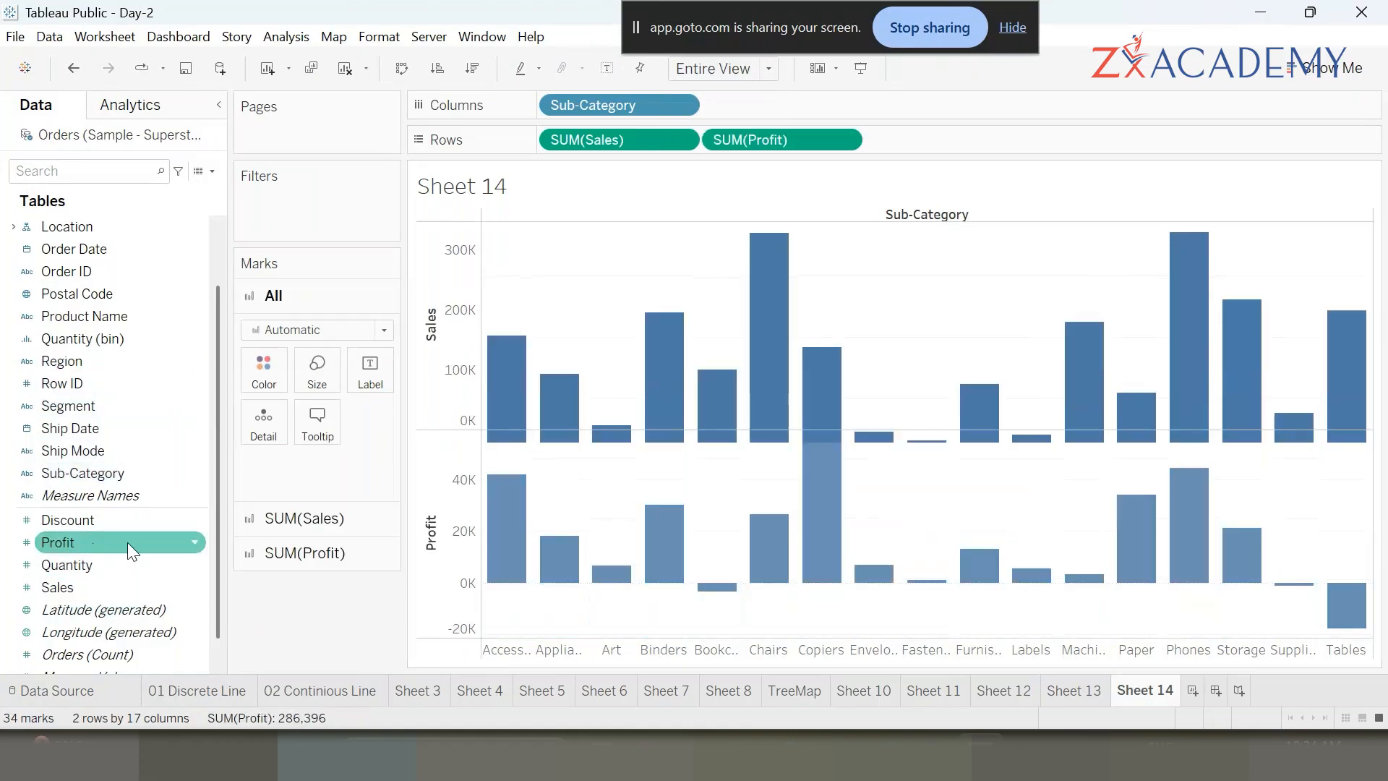
click(433, 376)
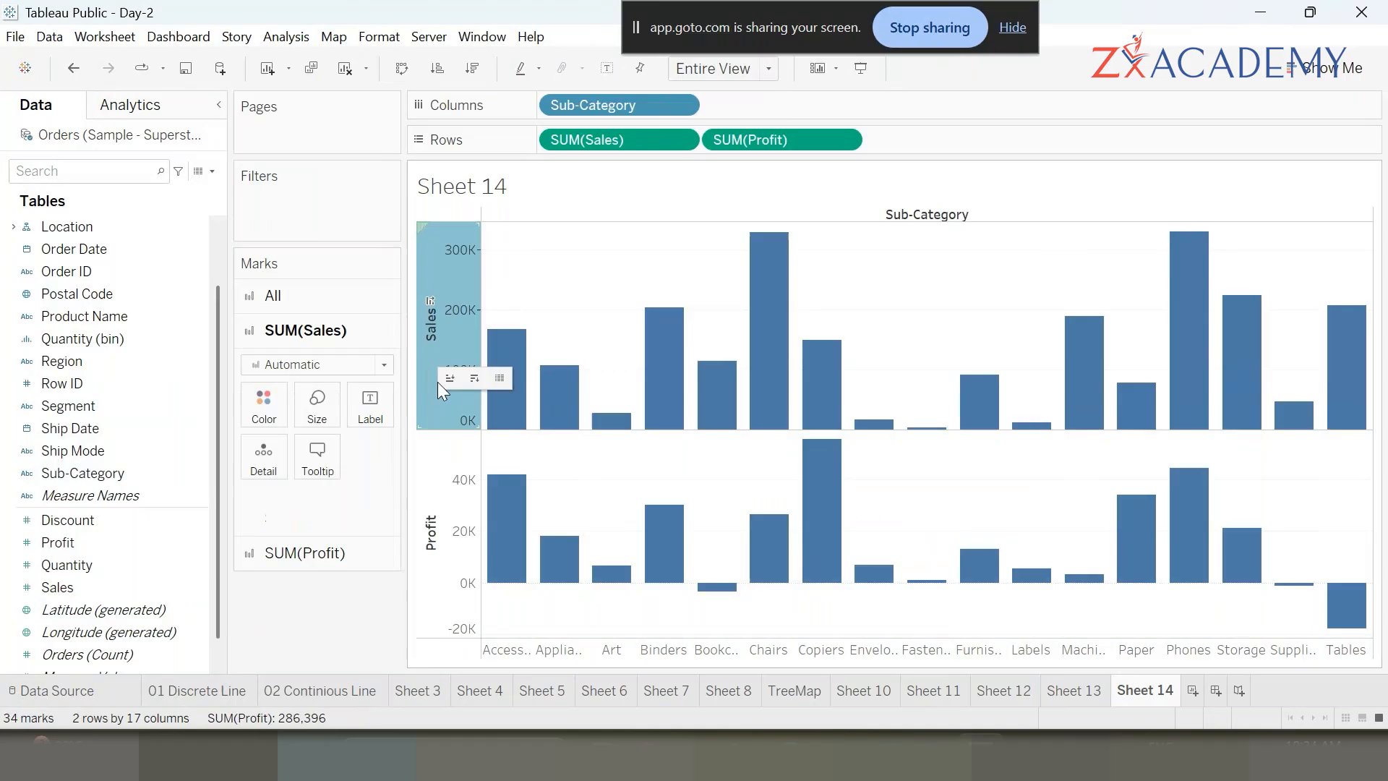
click(447, 518)
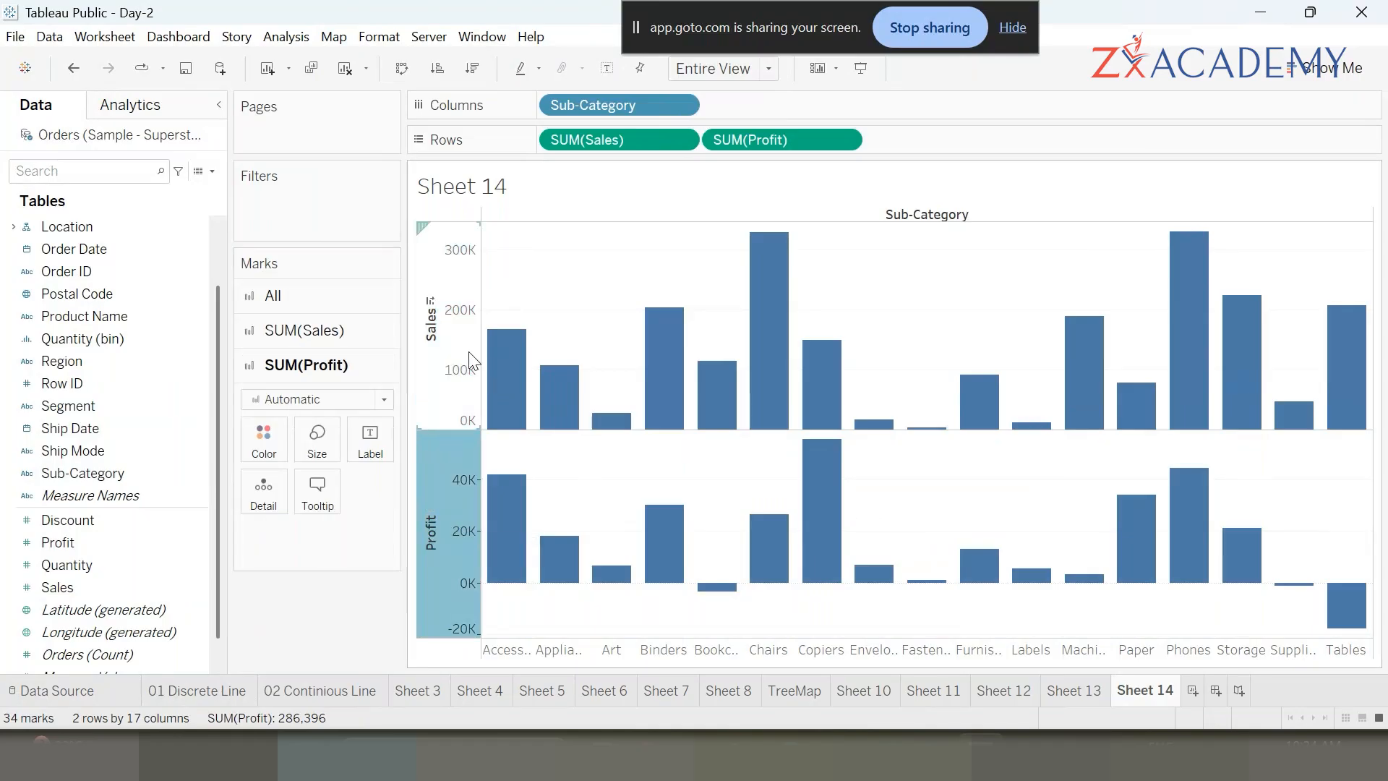
click(439, 358)
click(460, 550)
- Examine the Sales and Profit values of individual Sub-Category bars such as Chairs and Copiers
click(769, 575)
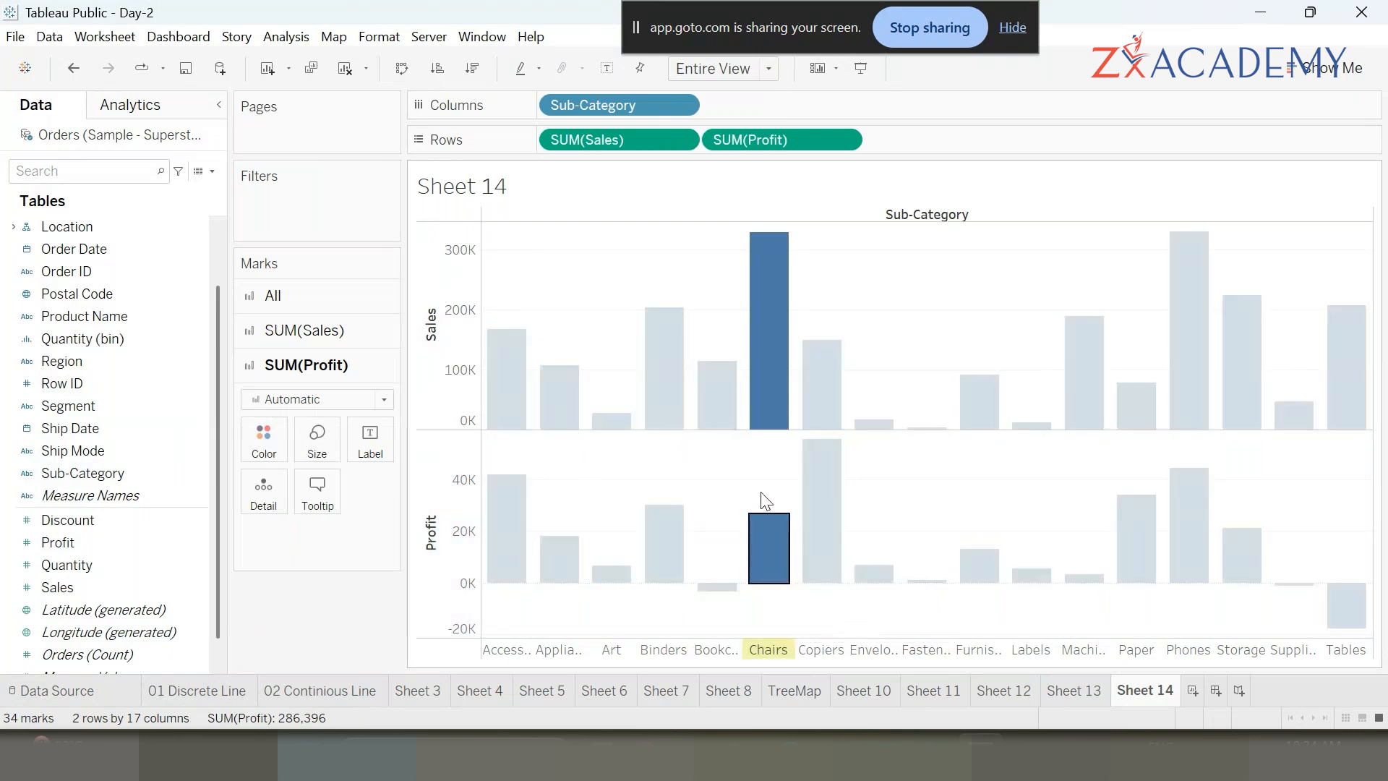
click(780, 279)
click(778, 273)
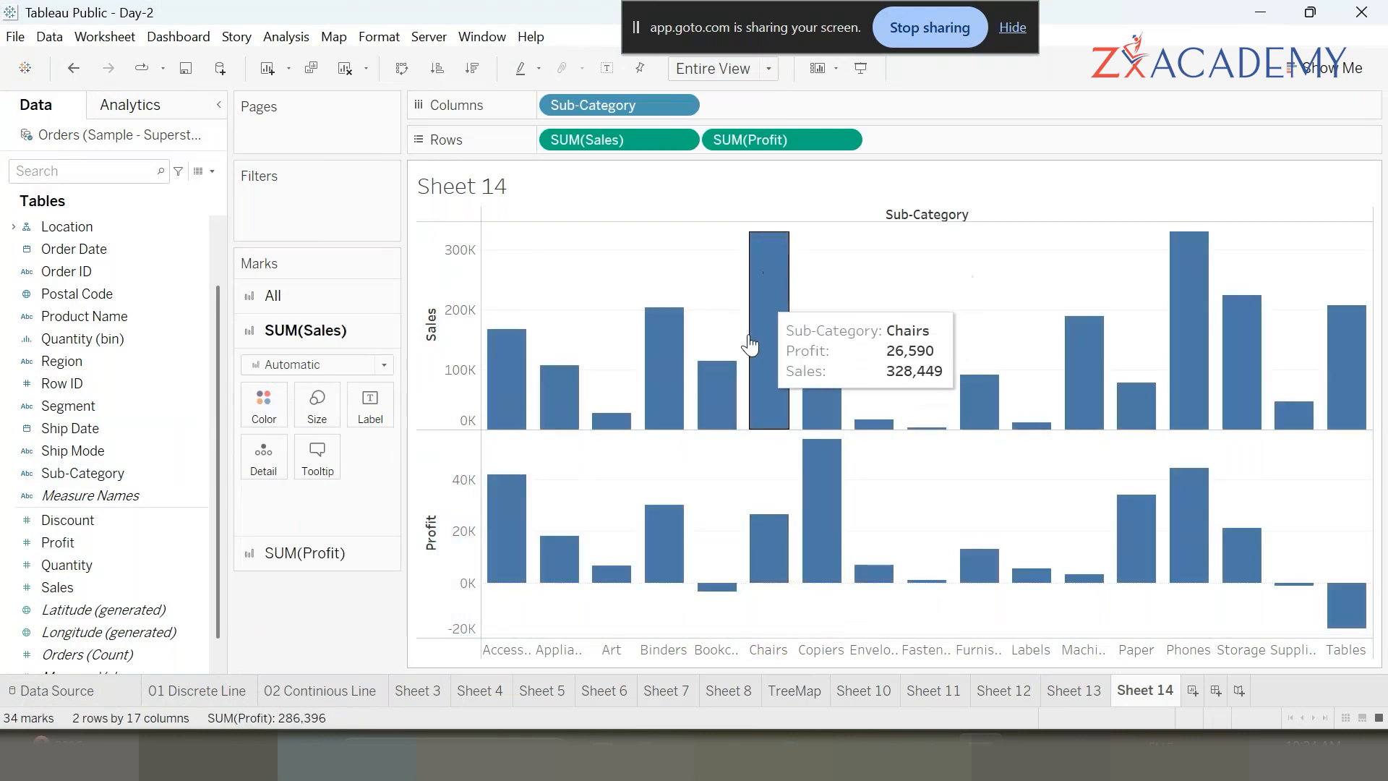
click(769, 553)
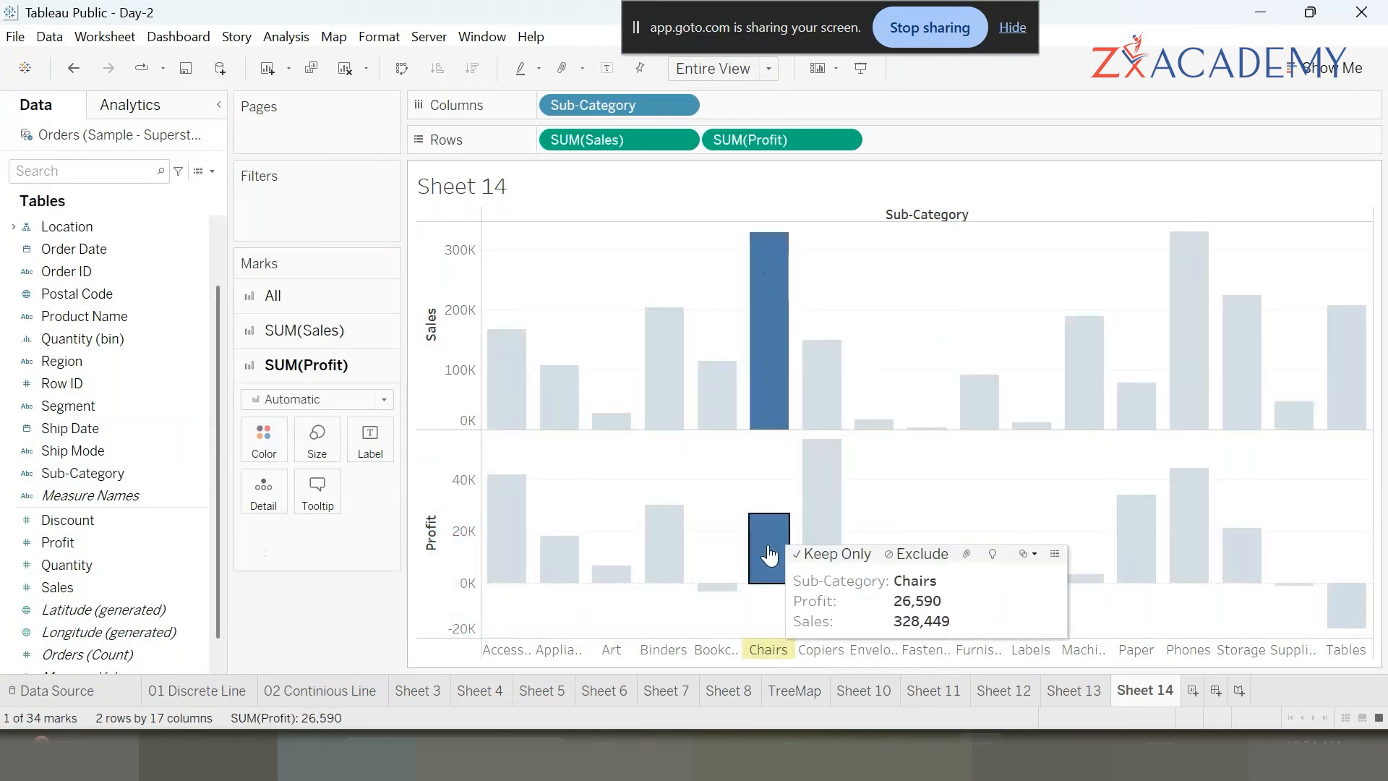
click(909, 357)
mouse_move(834, 412)
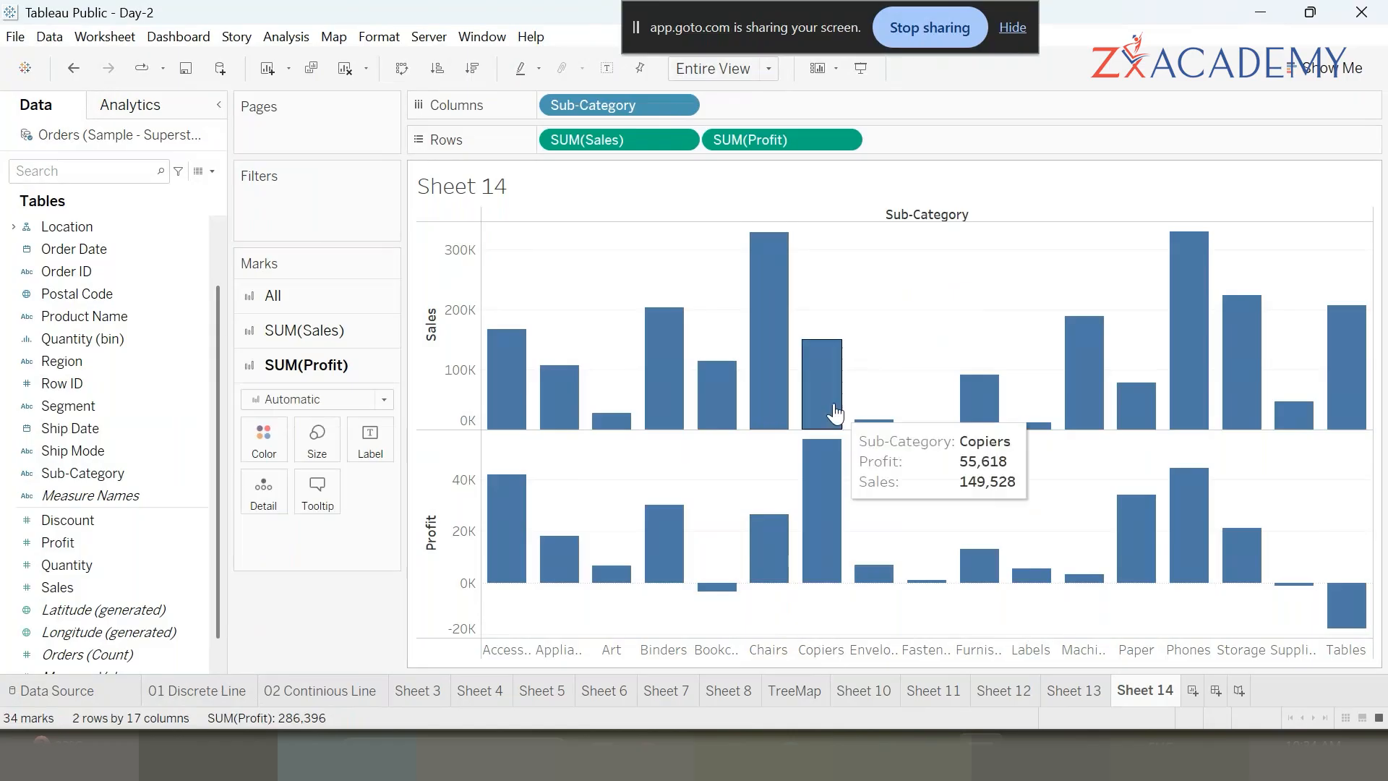
click(831, 388)
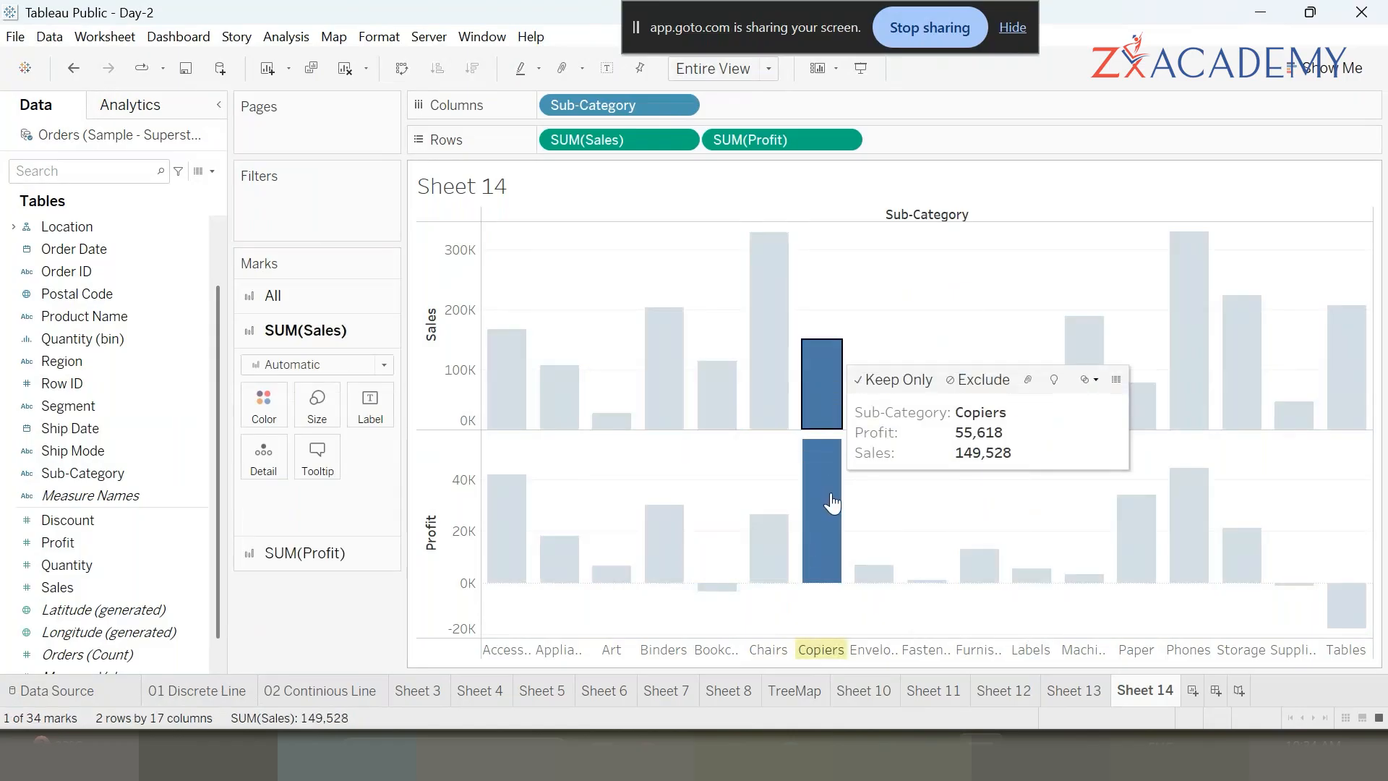
ctrl+click(782, 348)
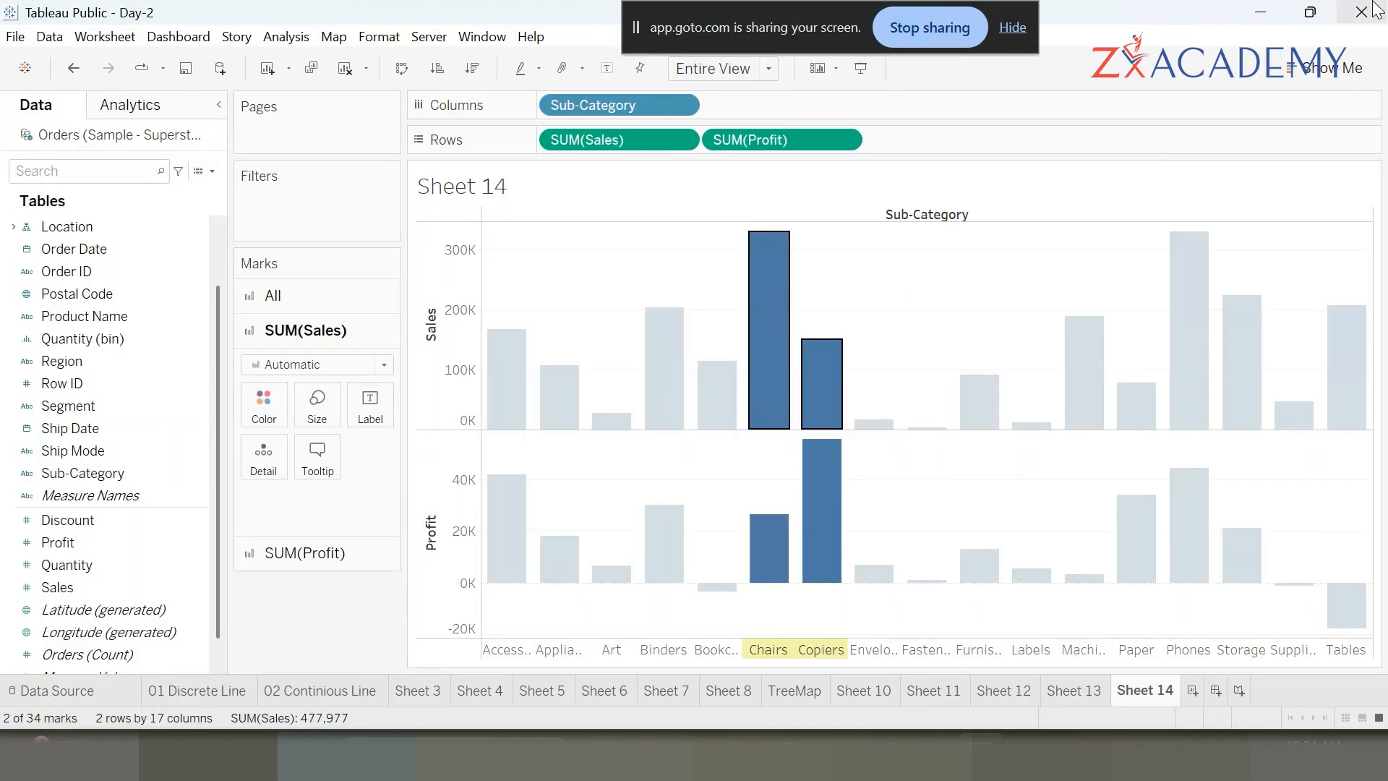
click(1038, 310)
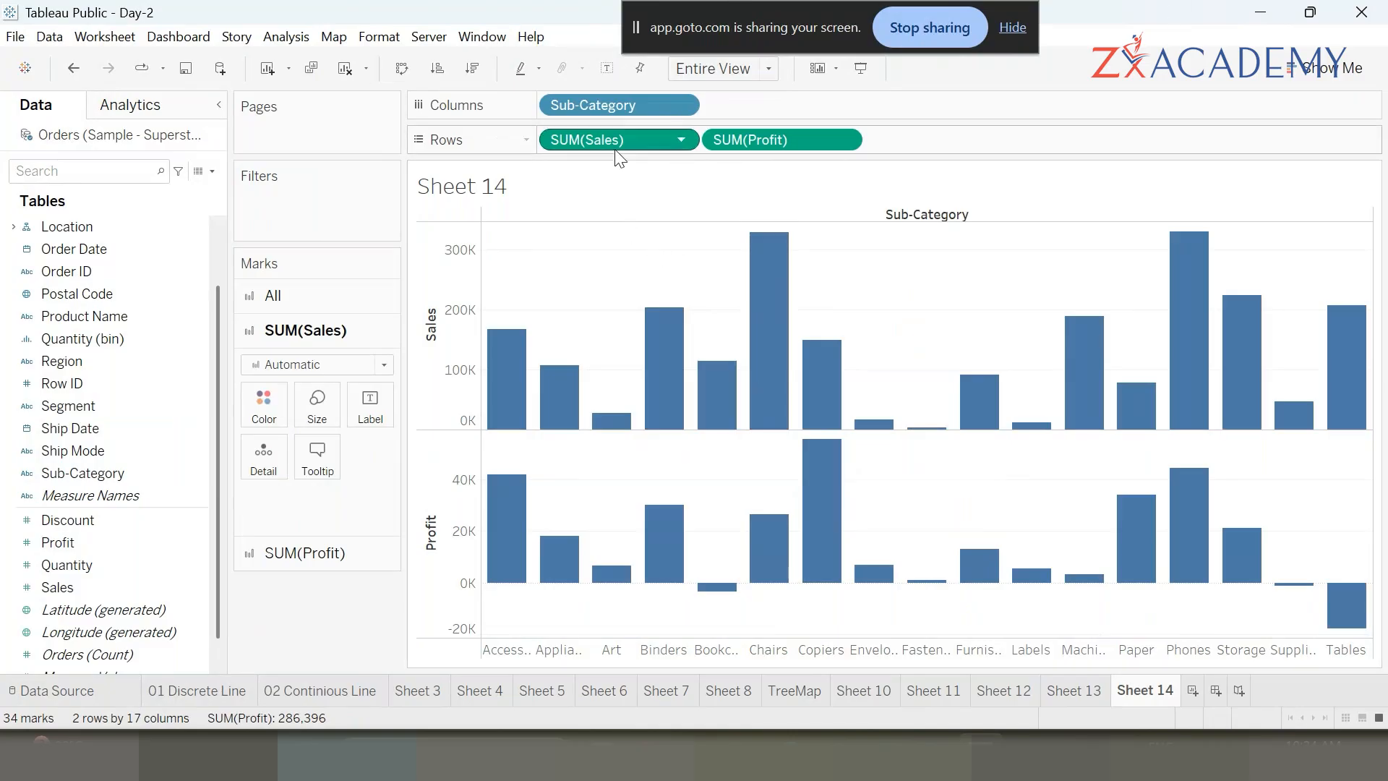
- Combine Sales and Profit on a dual axis, then undo the dual axis
click(790, 140)
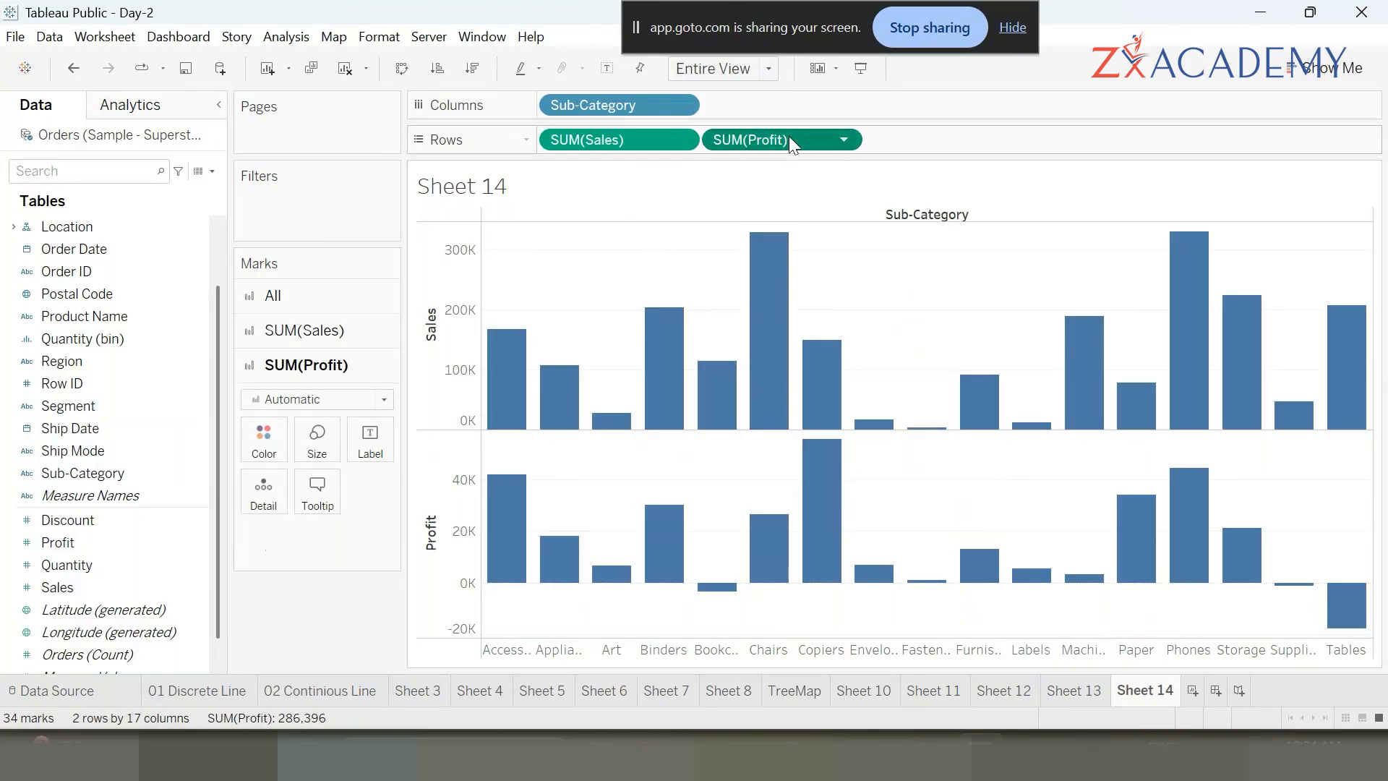
click(844, 138)
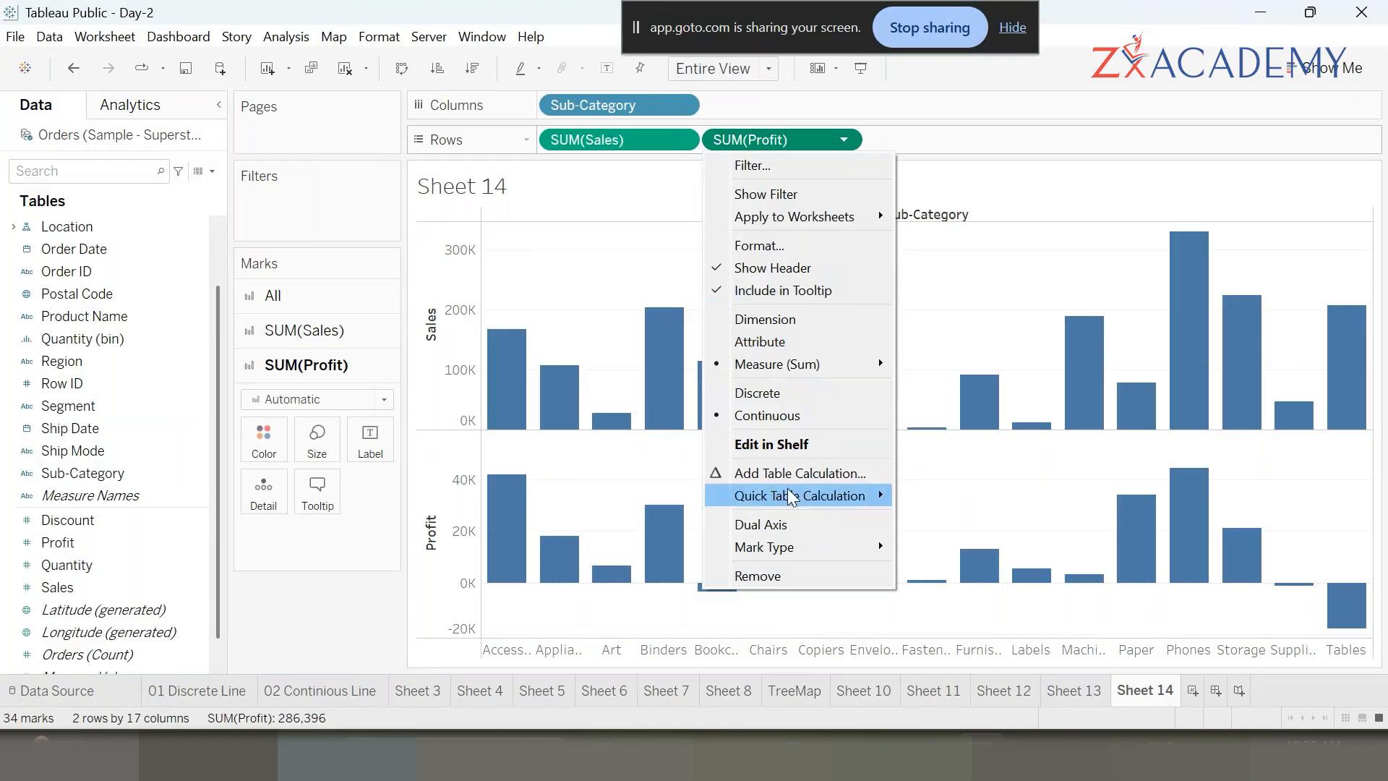
click(791, 526)
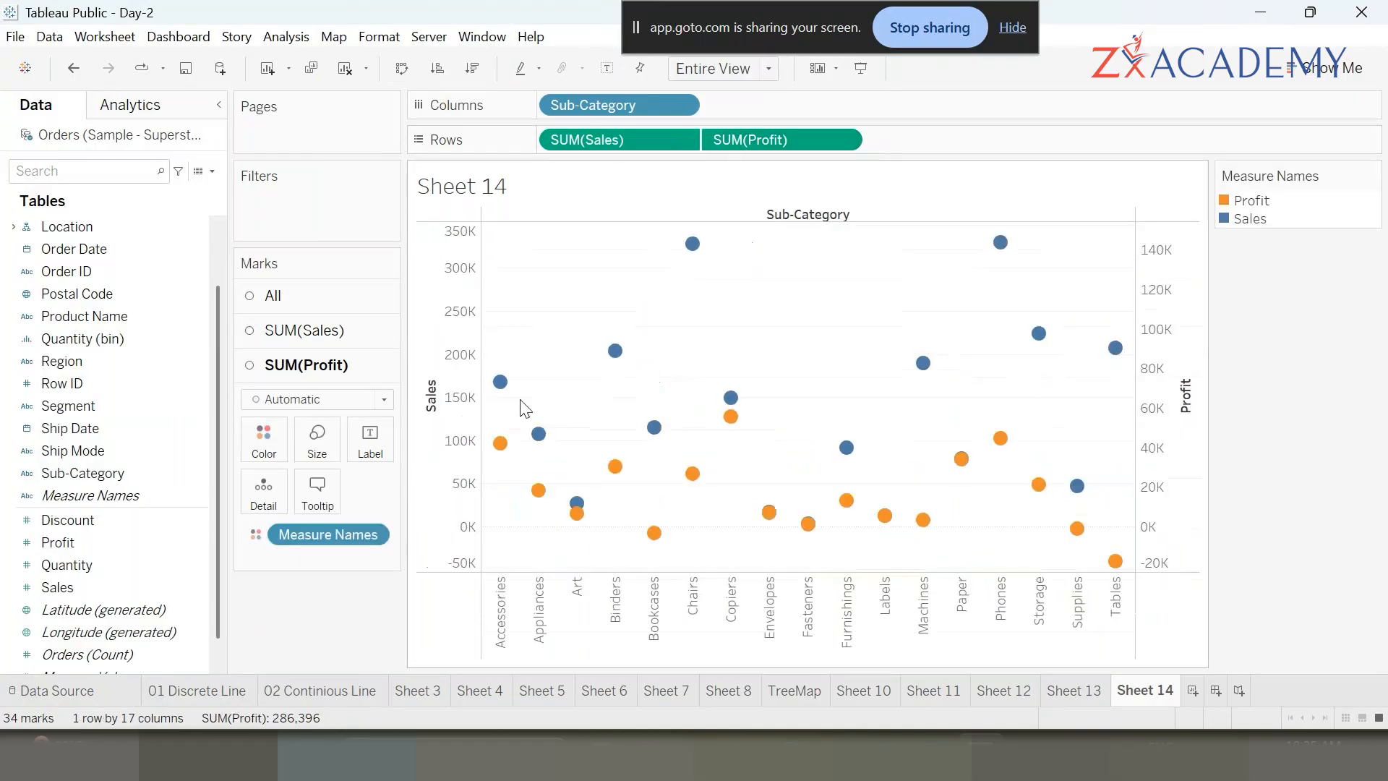
click(432, 428)
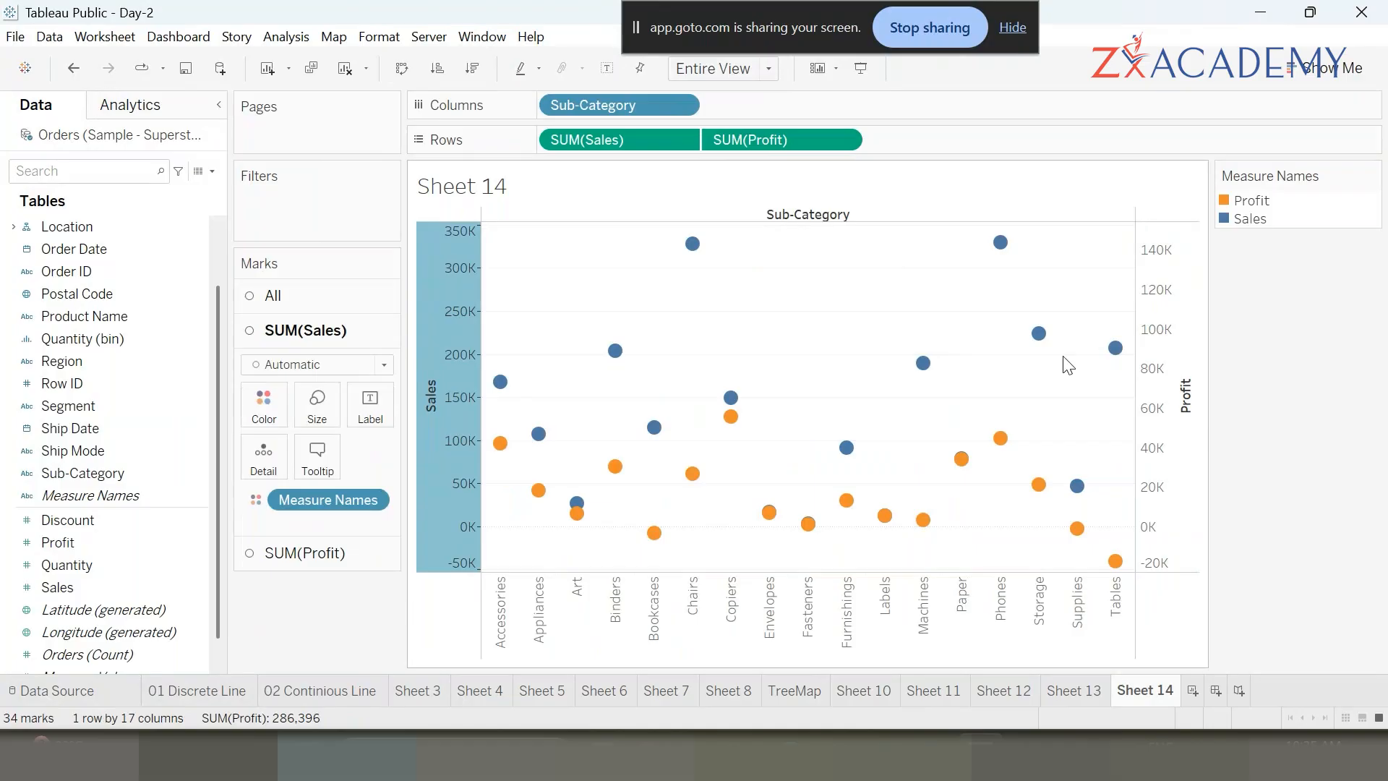
click(593, 140)
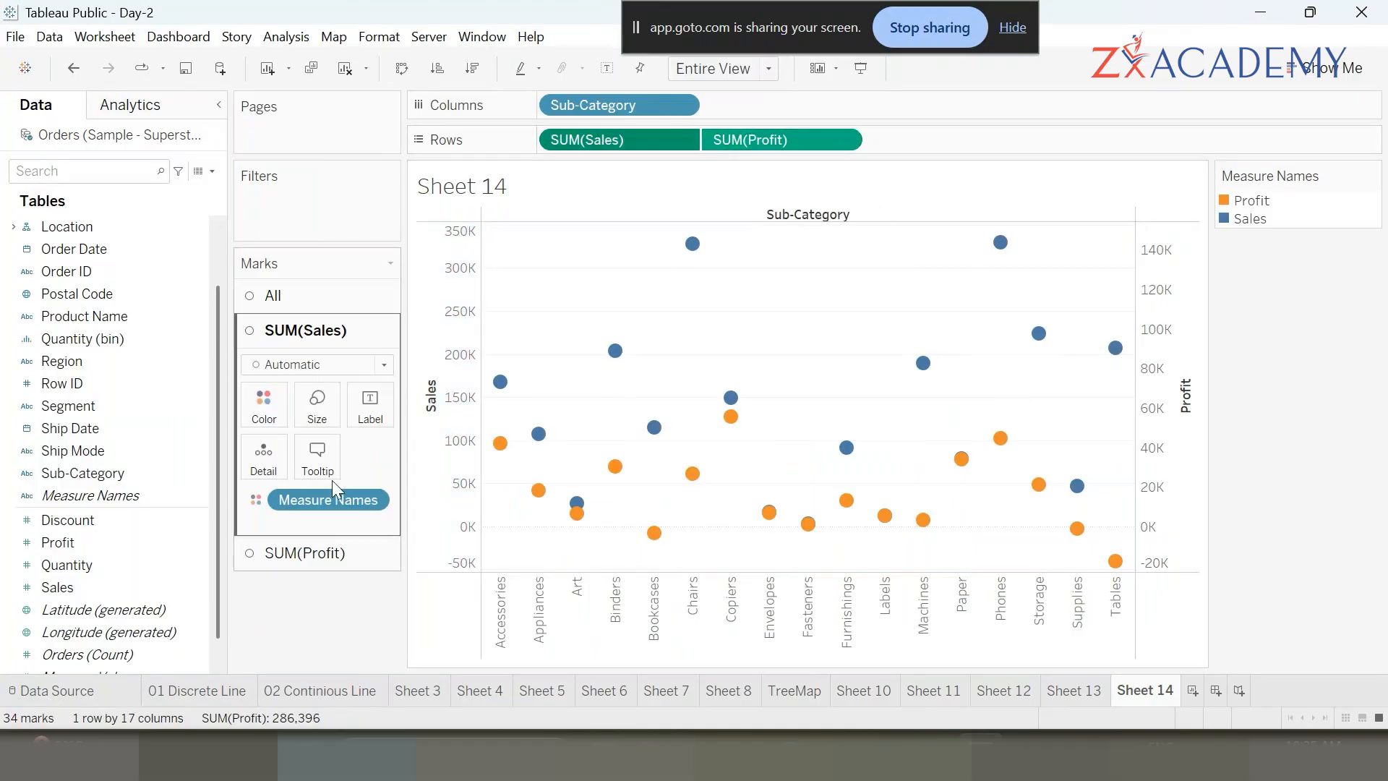
key(ctrl+z)
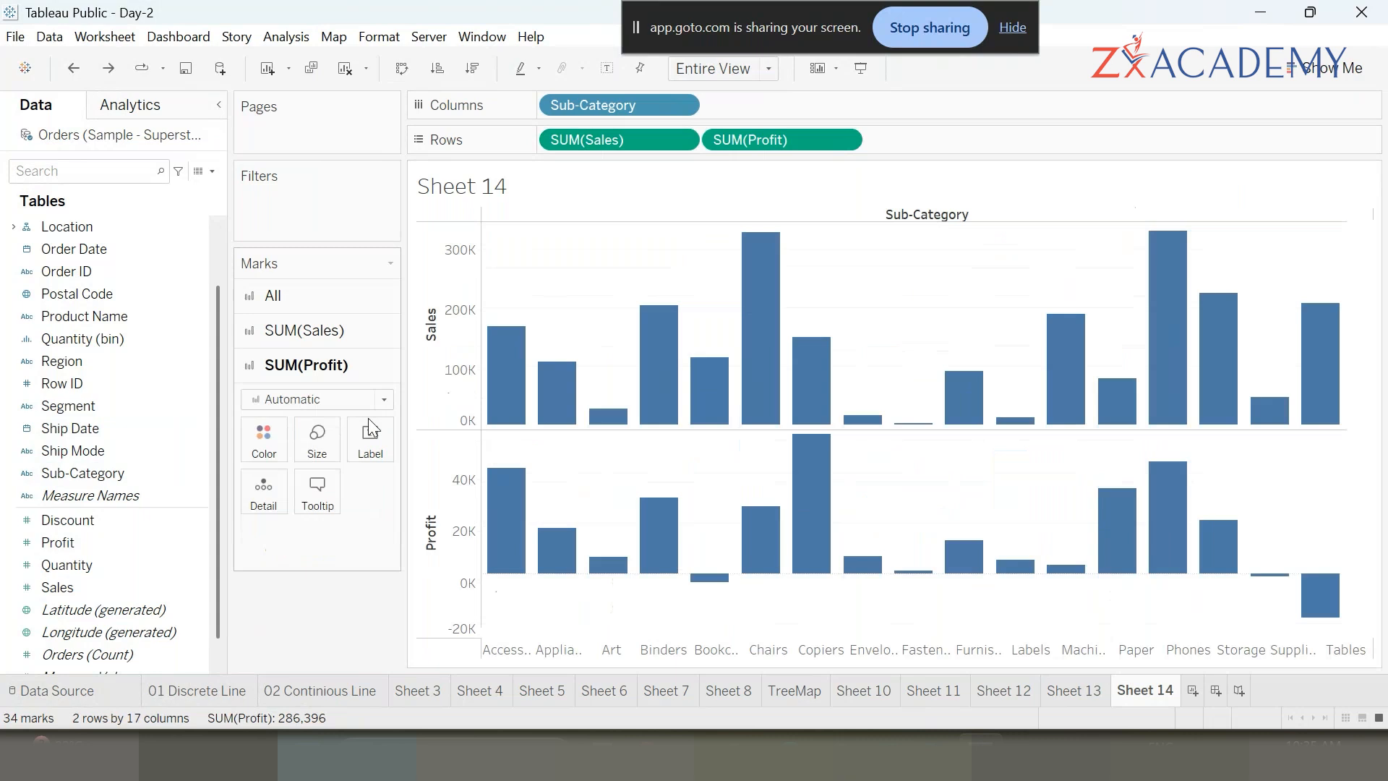
- Replace Sales on Rows with a second copy of Profit and combine both Profit measures on a dual axis
drag(573, 143, 325, 619)
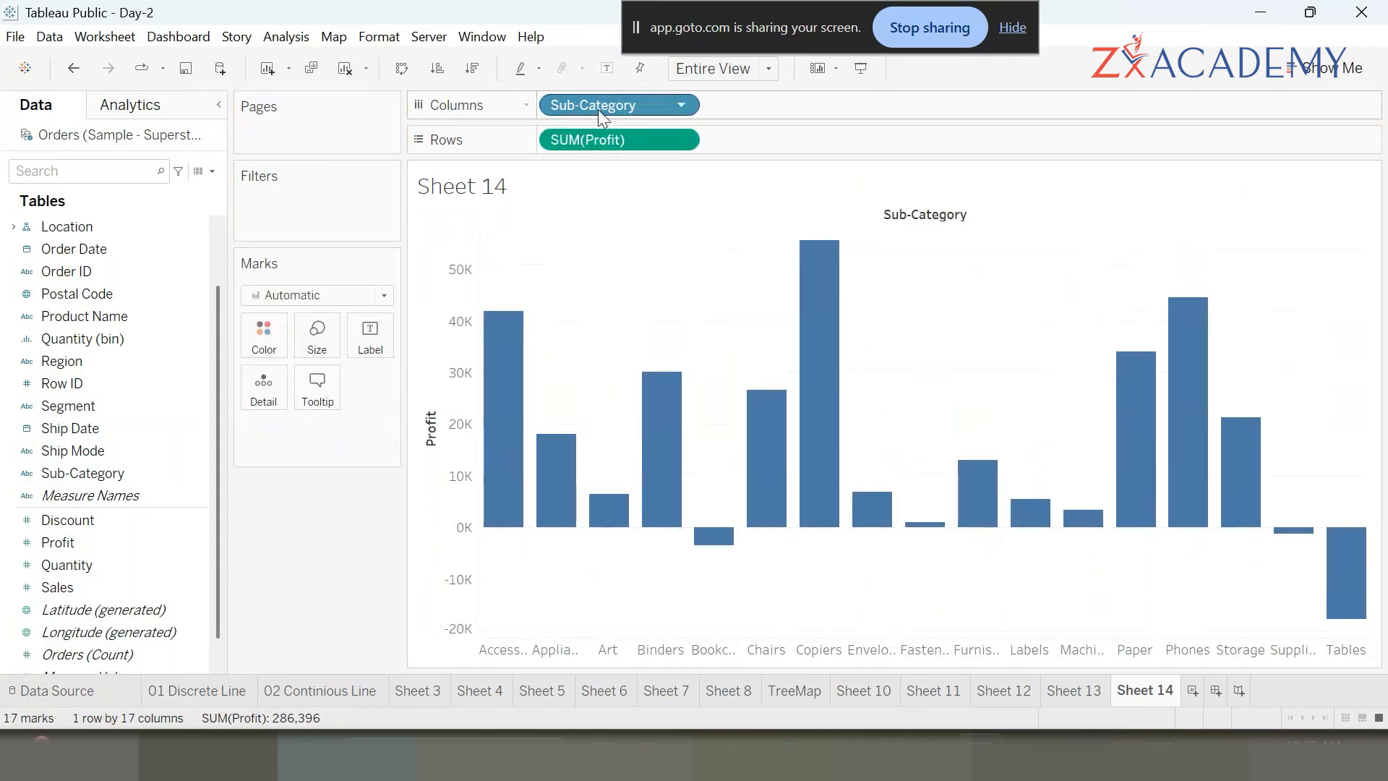
double_click(84, 544)
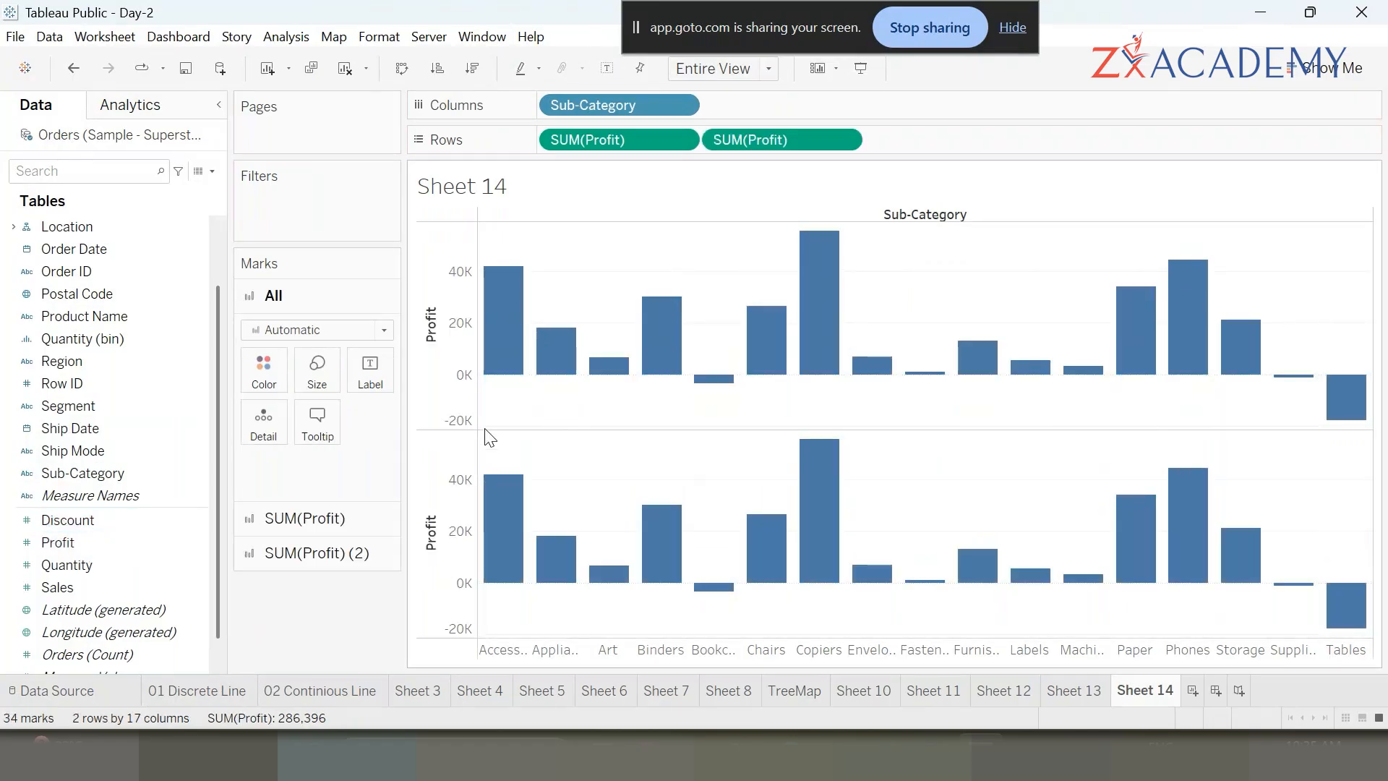
click(844, 139)
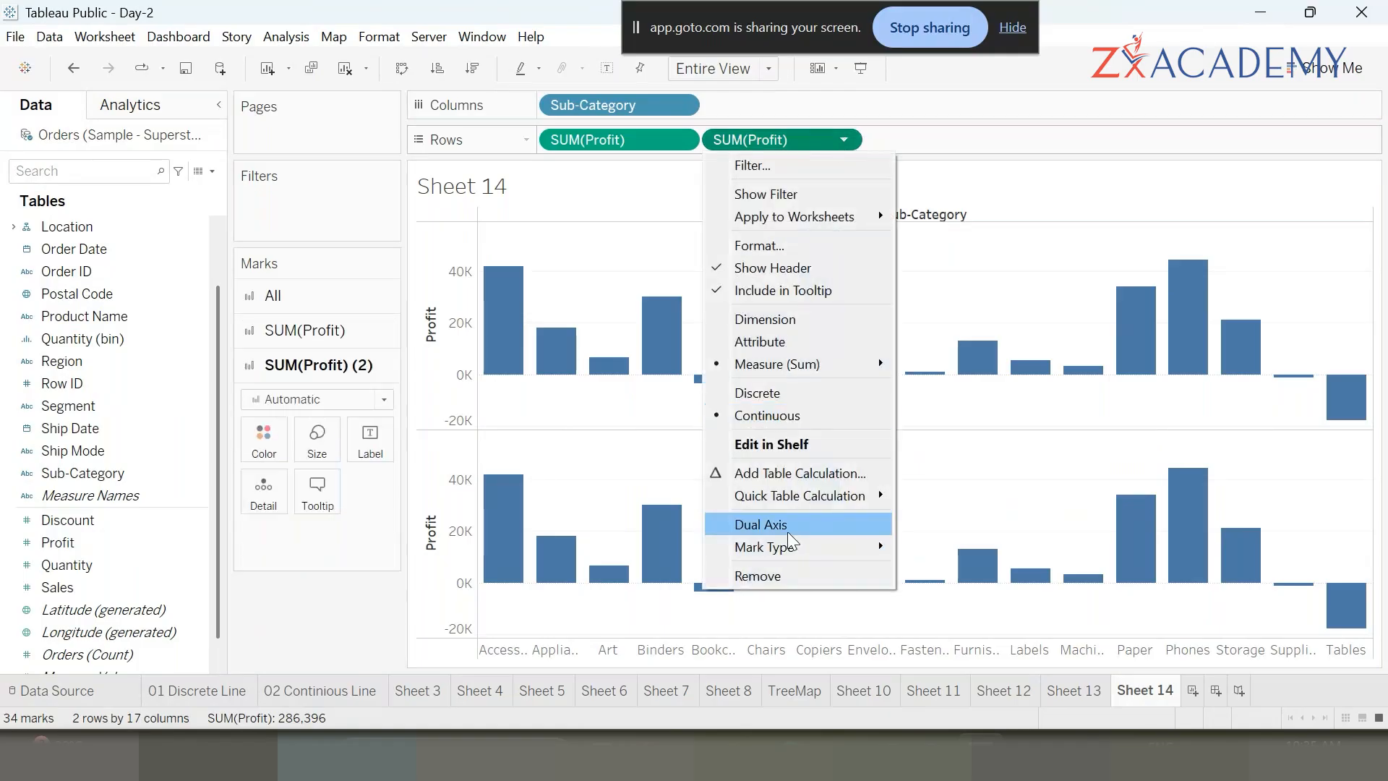
click(788, 526)
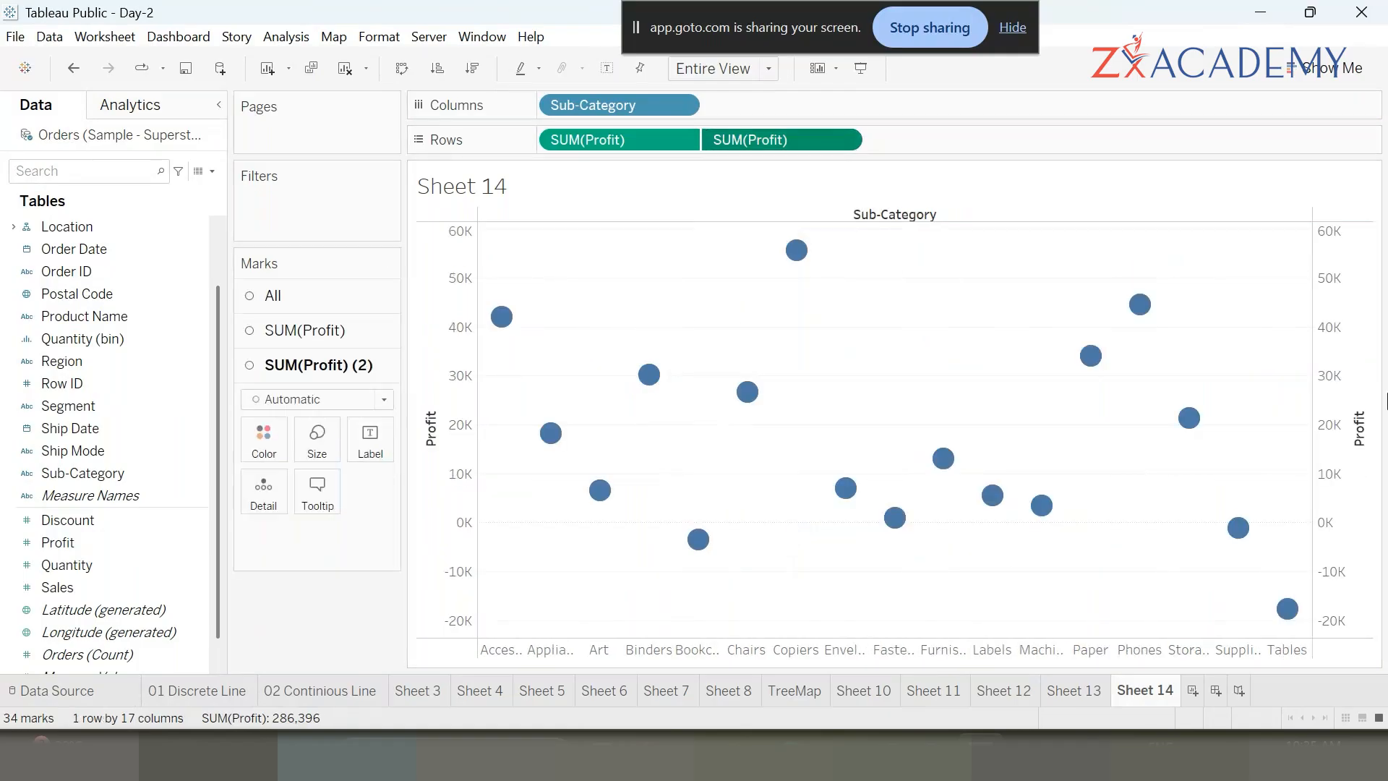
click(436, 446)
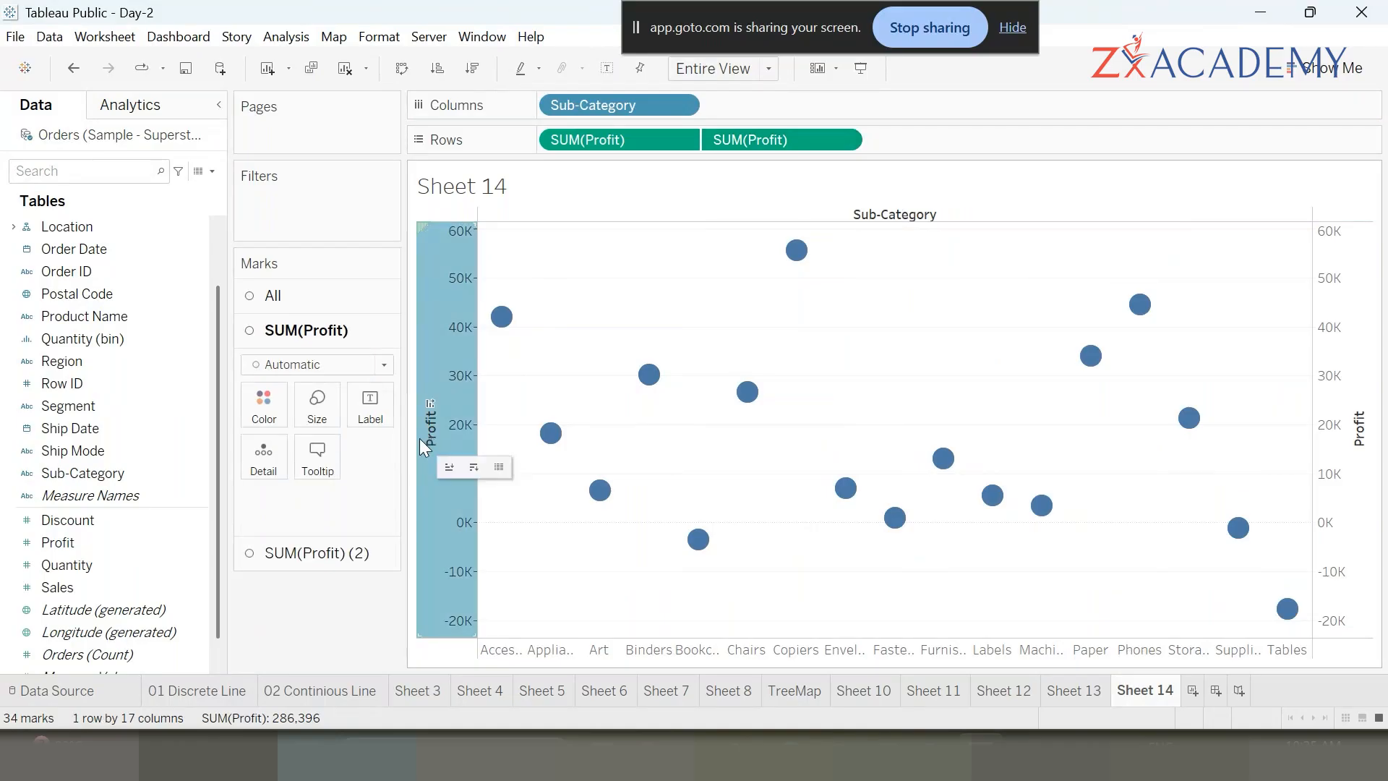
click(1340, 414)
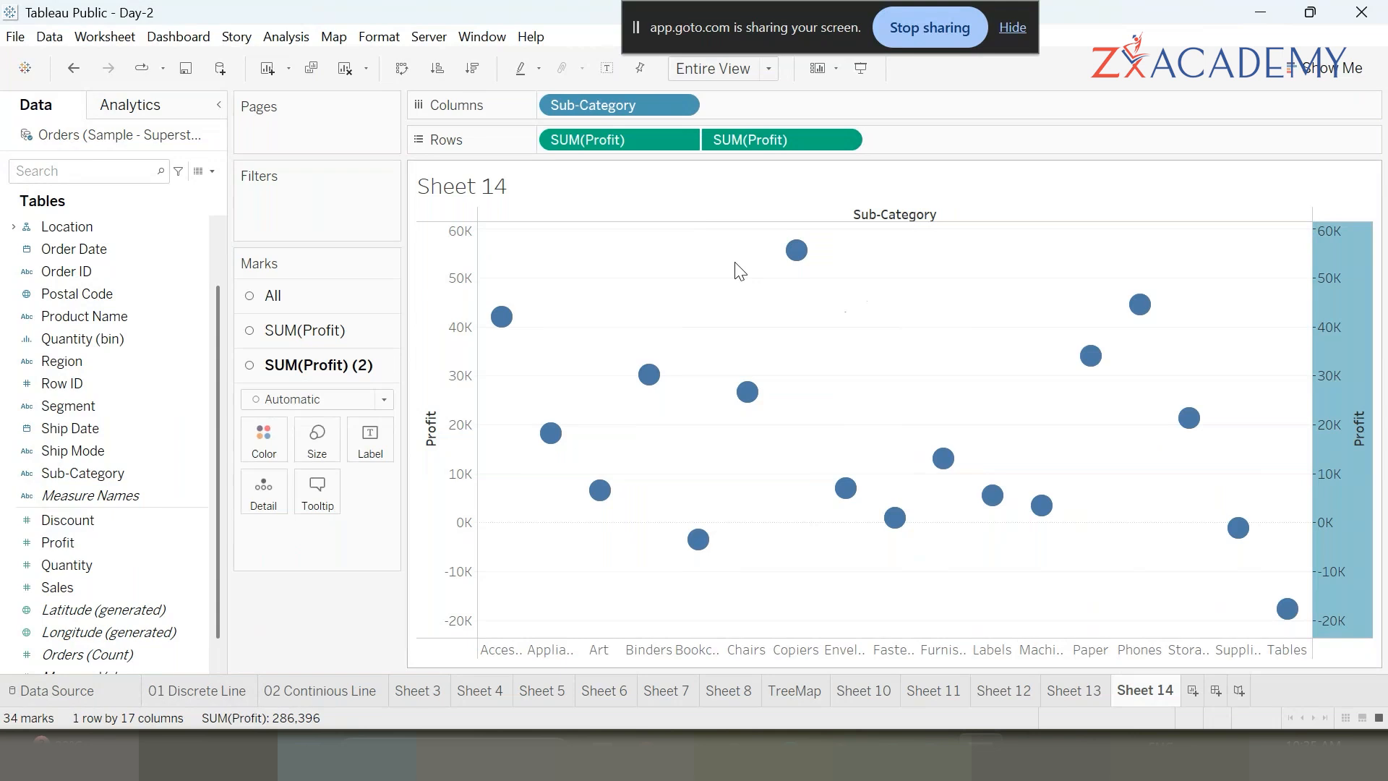
click(304, 330)
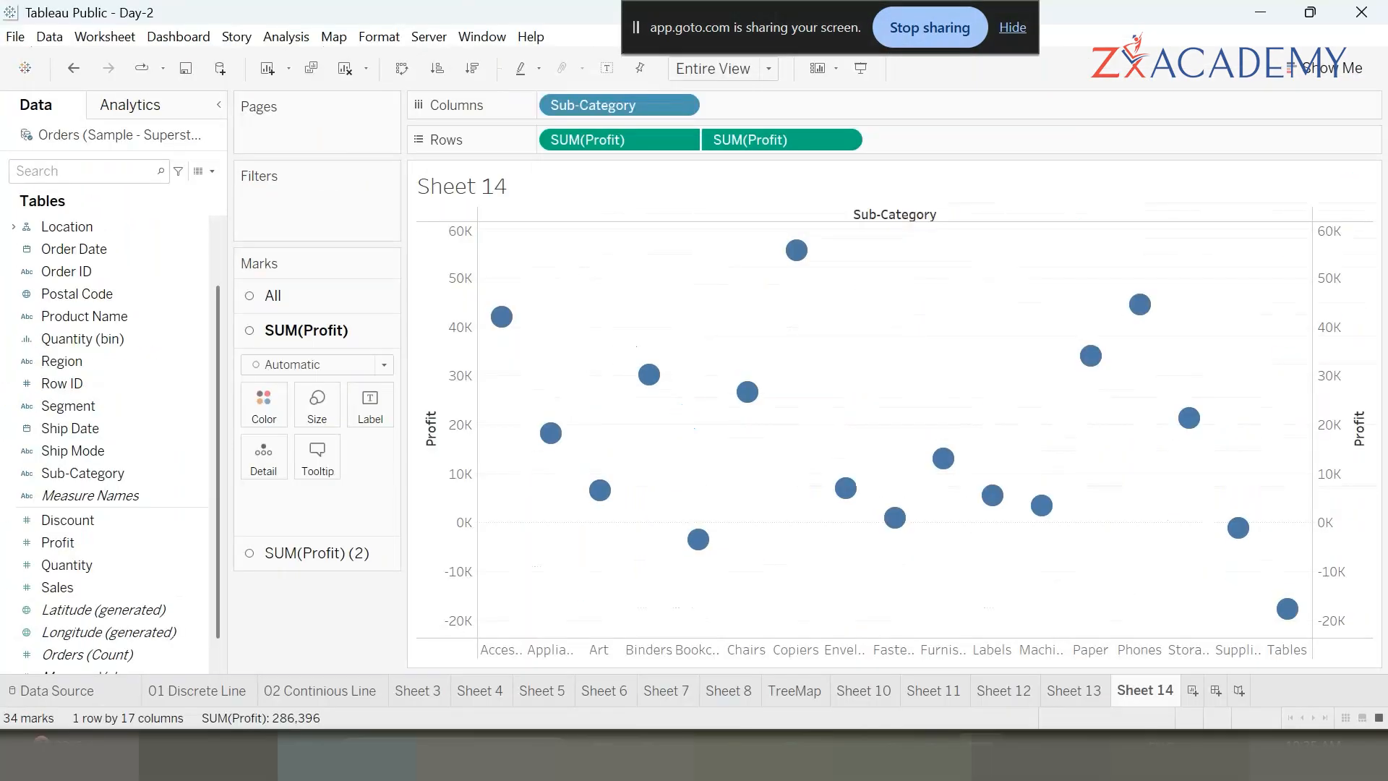
mouse_move(331, 235)
mouse_down()
mouse_move(186, 614)
mouse_move(409, 469)
mouse_up()
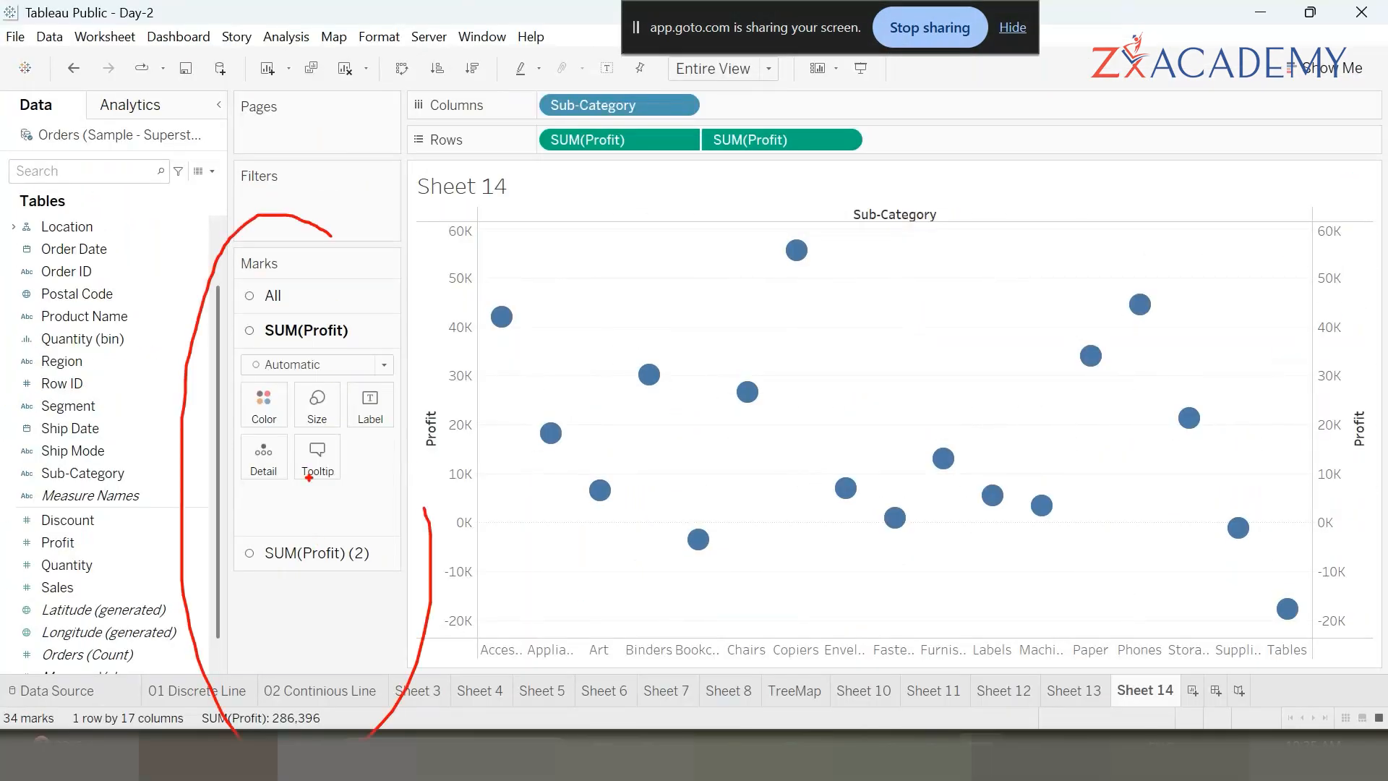
drag(299, 297, 377, 286)
mouse_move(306, 334)
mouse_down()
mouse_move(314, 353)
mouse_move(386, 323)
mouse_up()
drag(662, 154, 567, 181)
mouse_move(358, 558)
mouse_down()
mouse_move(584, 437)
mouse_move(728, 231)
mouse_move(744, 174)
mouse_up()
mouse_move(393, 533)
mouse_down()
mouse_move(233, 561)
mouse_move(344, 553)
mouse_up()
key(Escape)
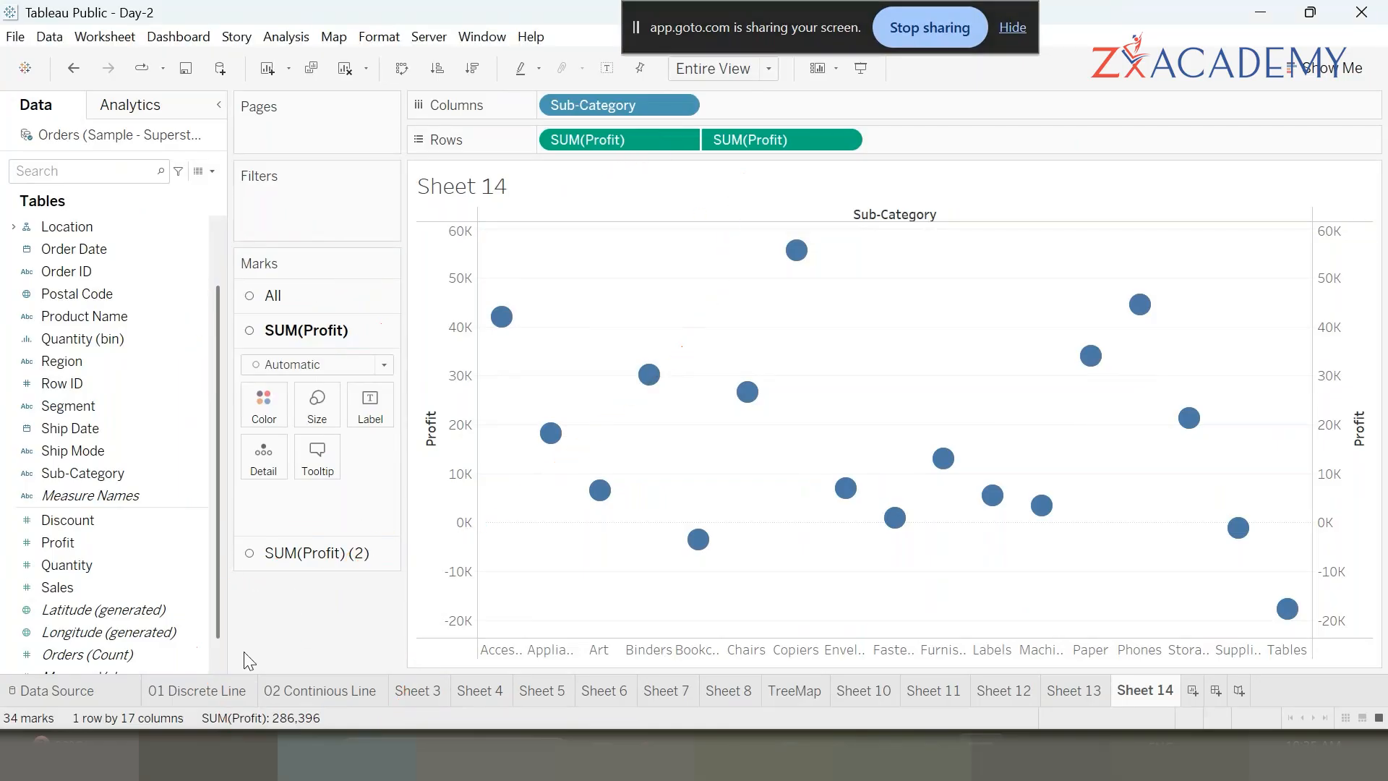
- Set the first Profit marks to Bar and the second Profit marks to Line
click(384, 364)
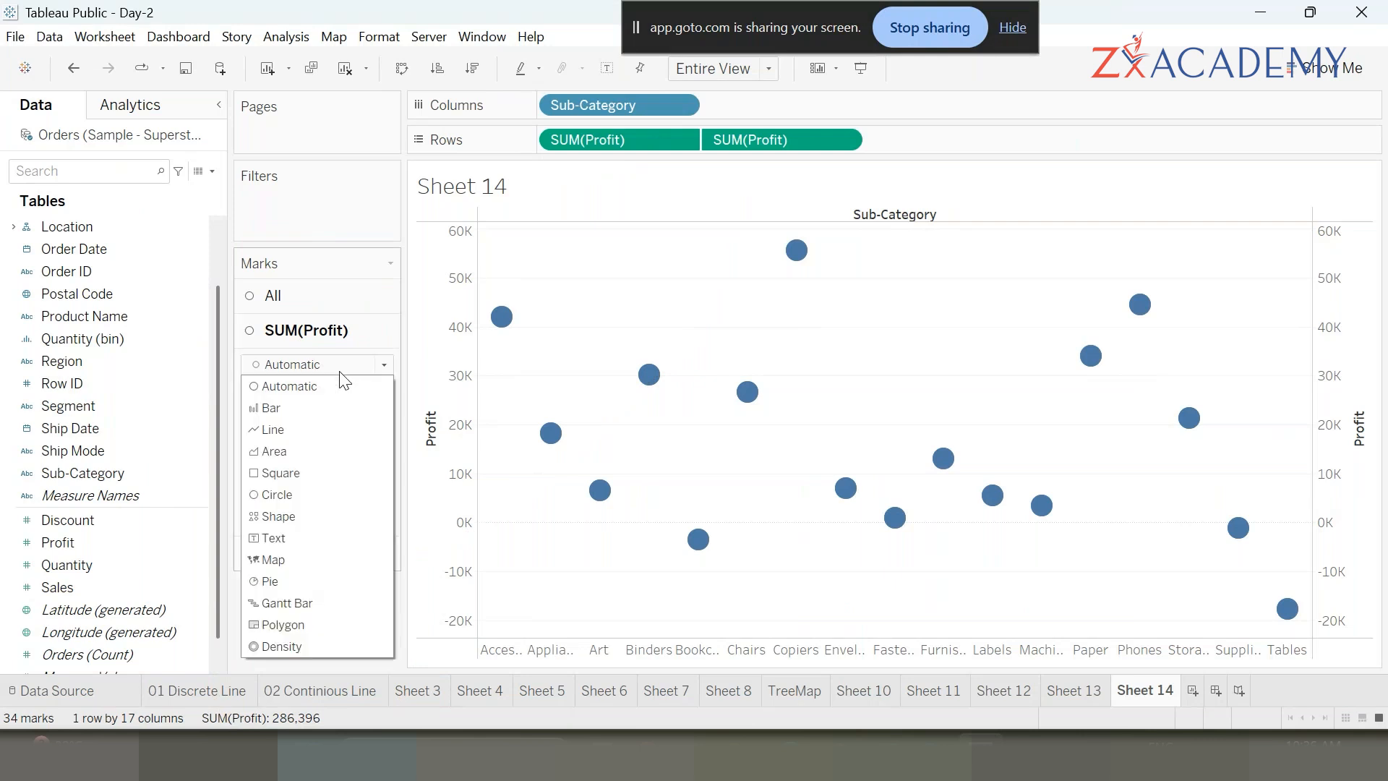
click(288, 406)
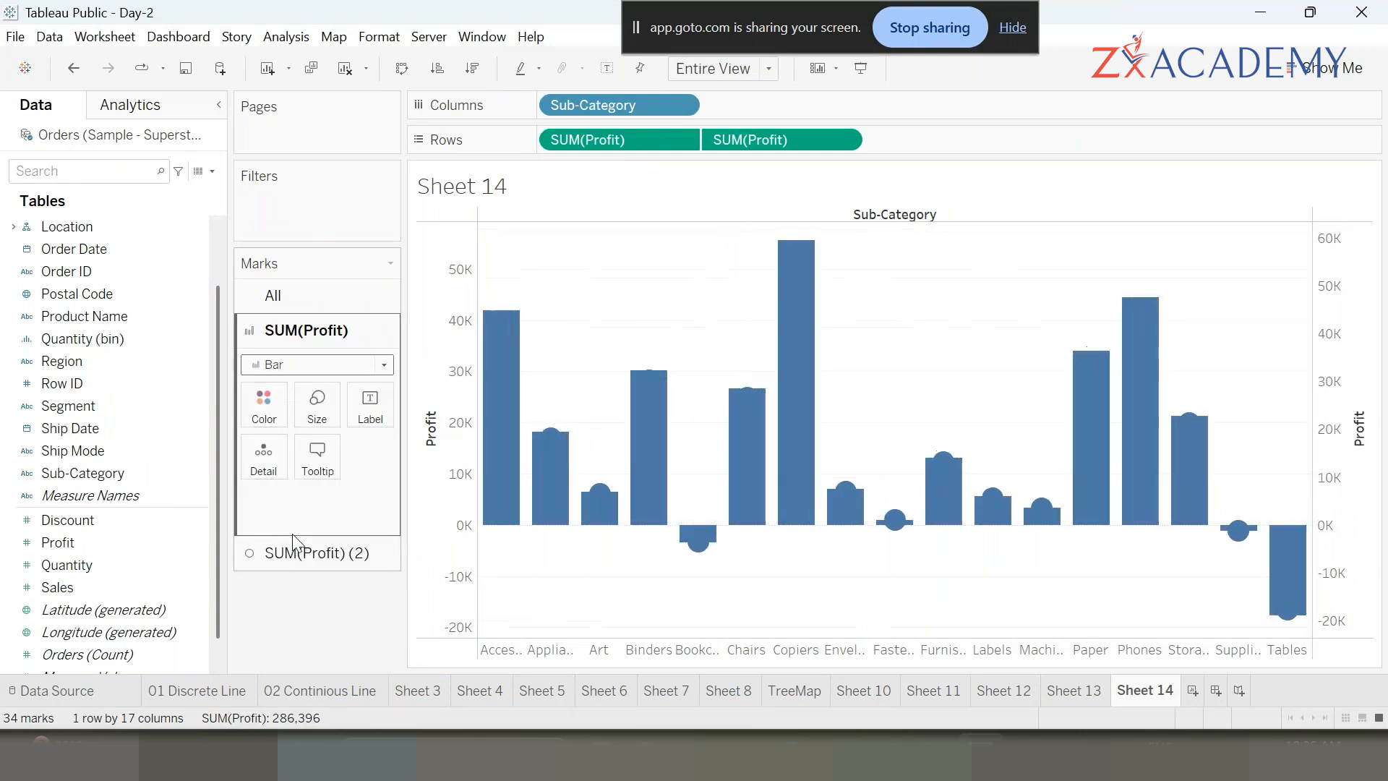
click(346, 553)
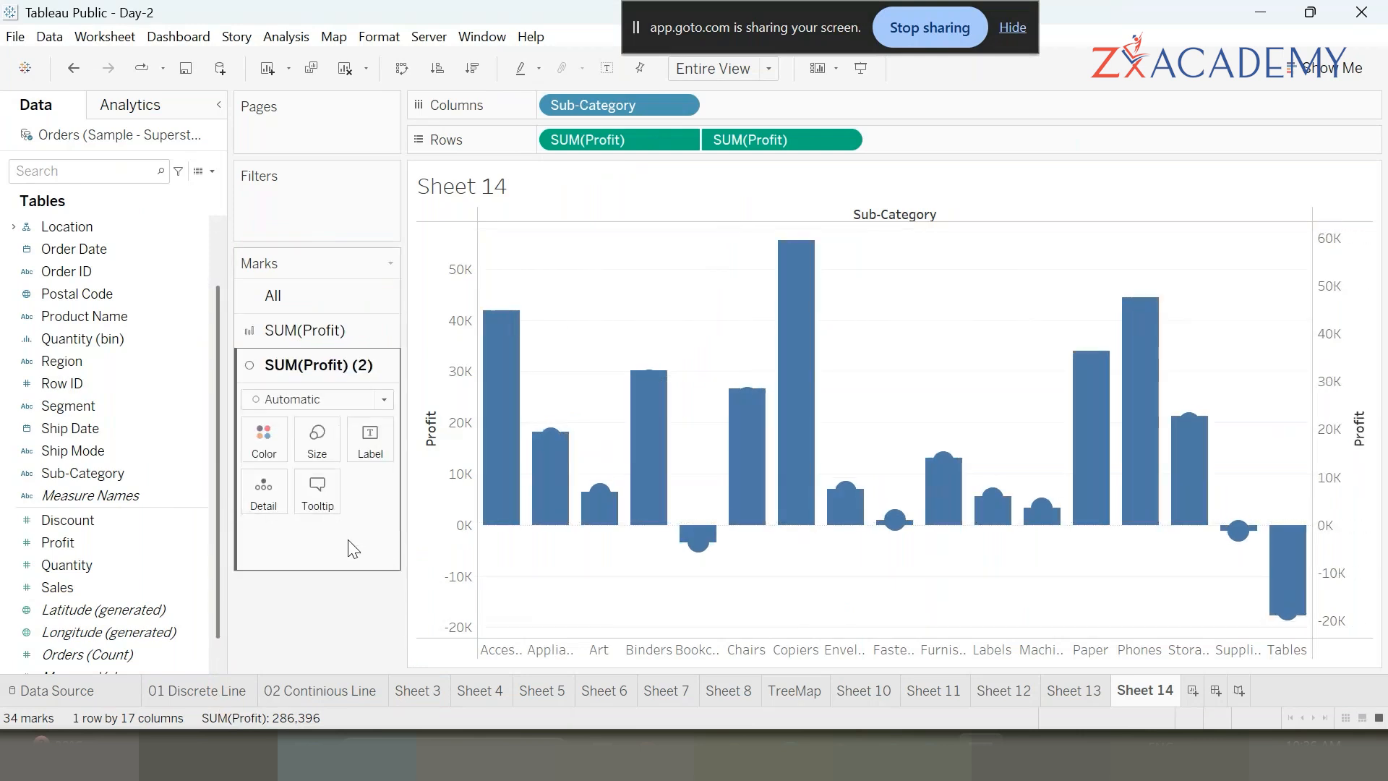
click(323, 407)
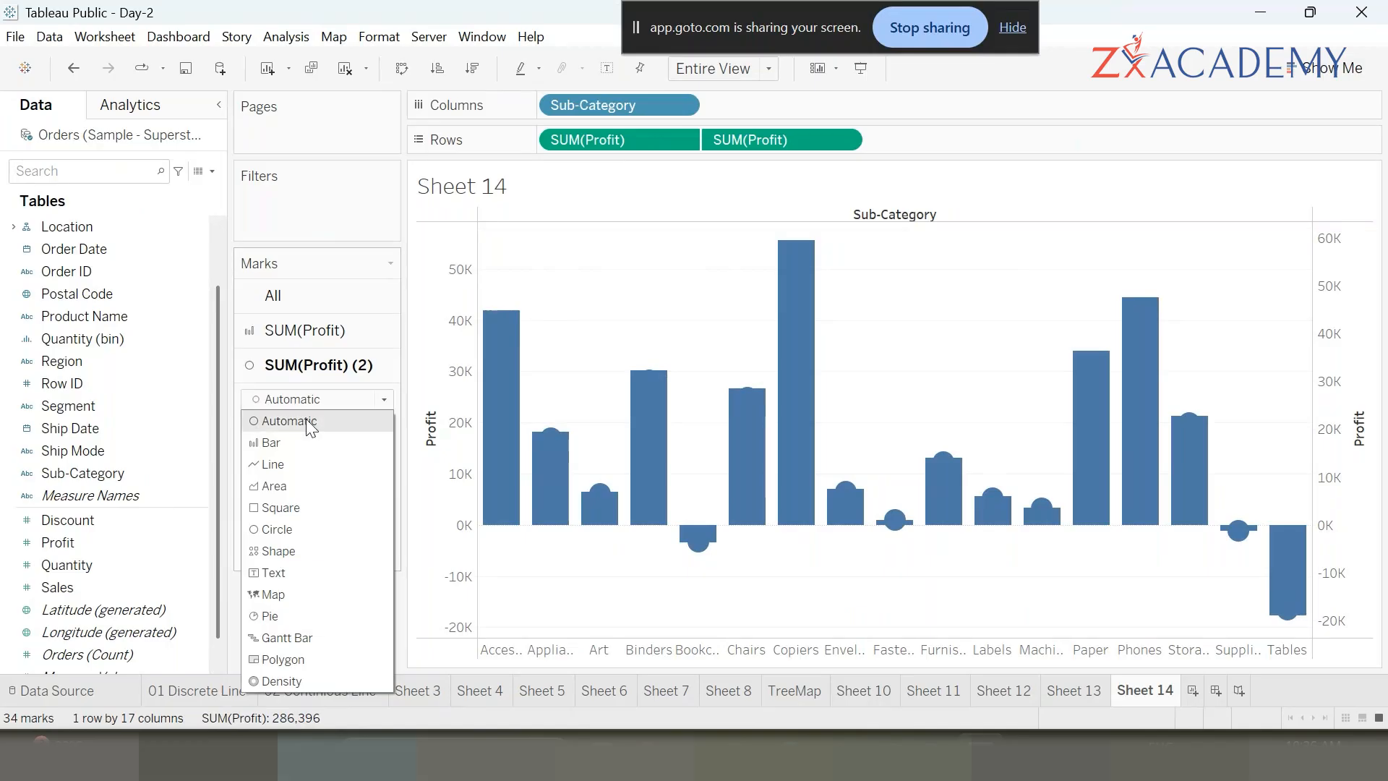
click(290, 443)
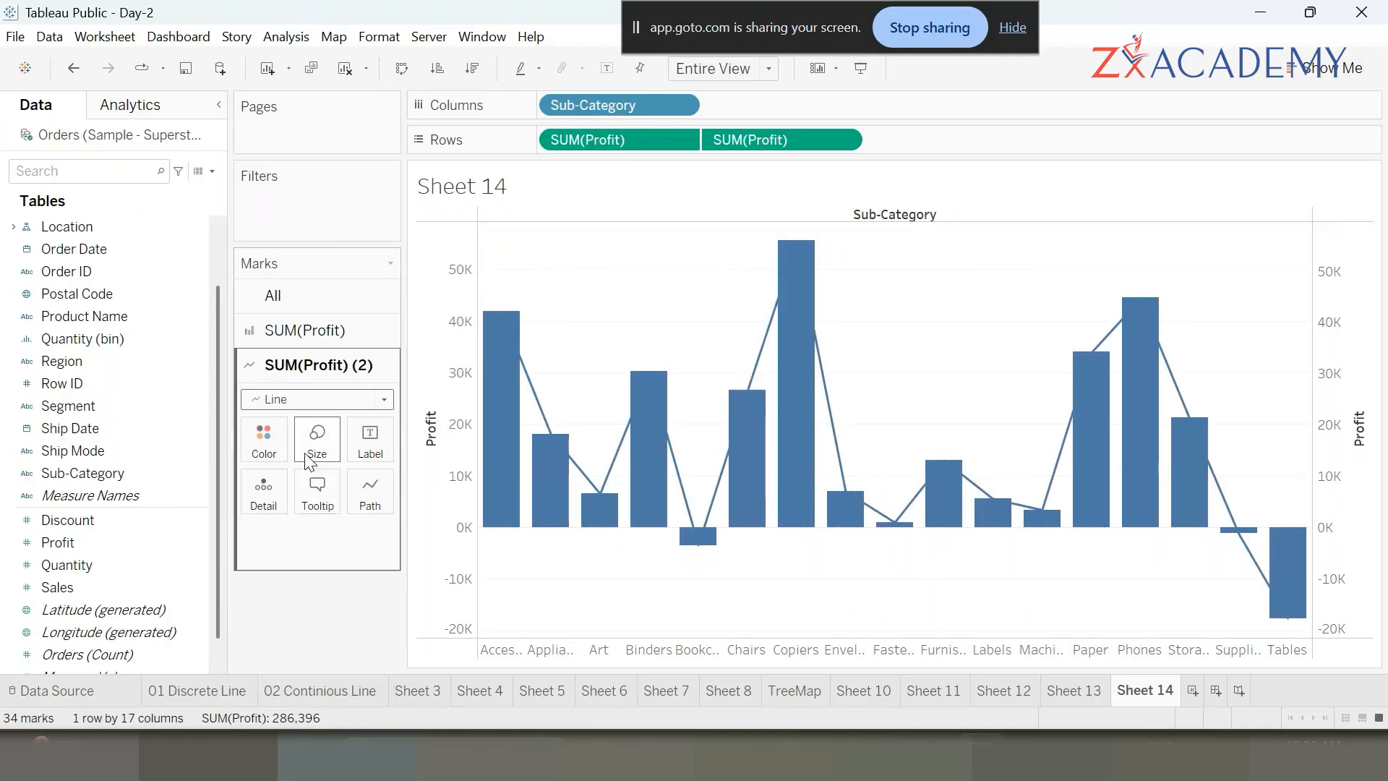
- Color the Profit line orange
click(261, 443)
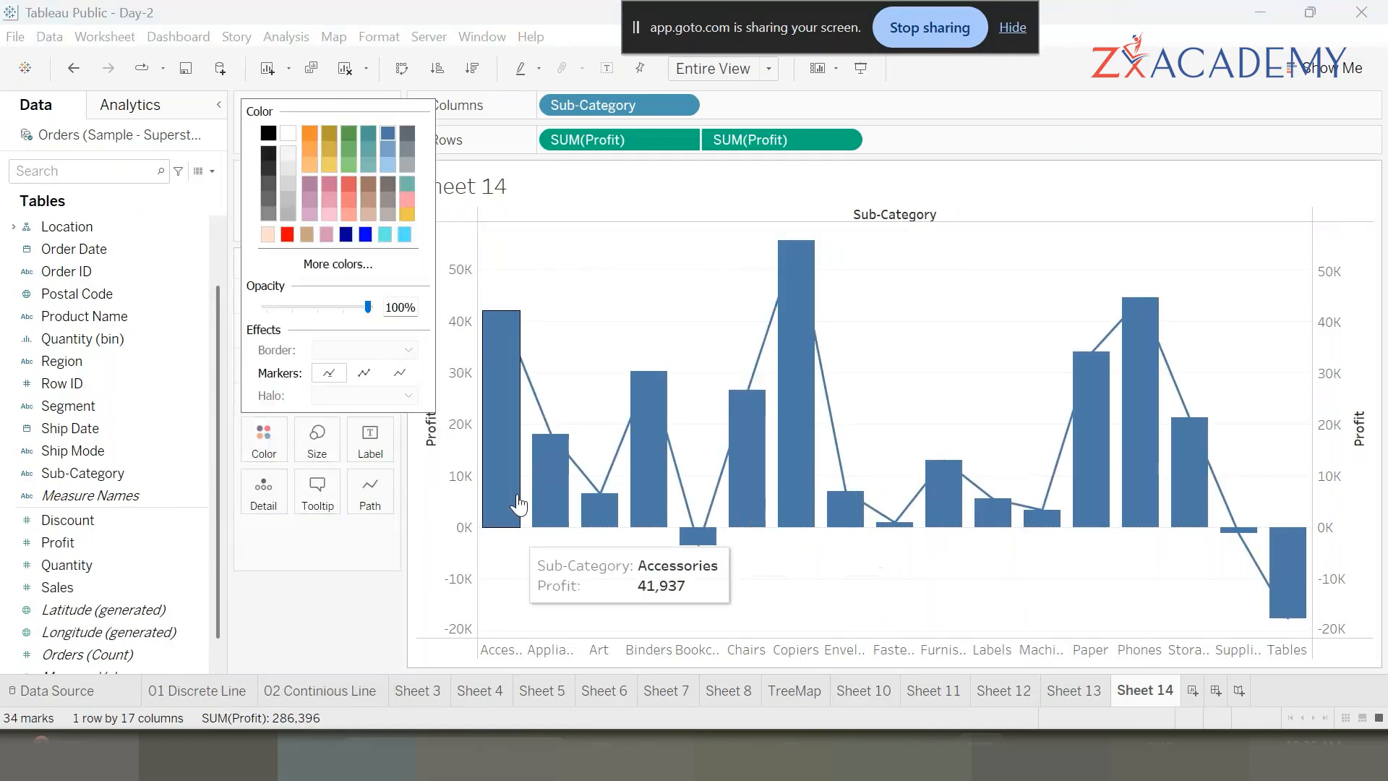
click(312, 136)
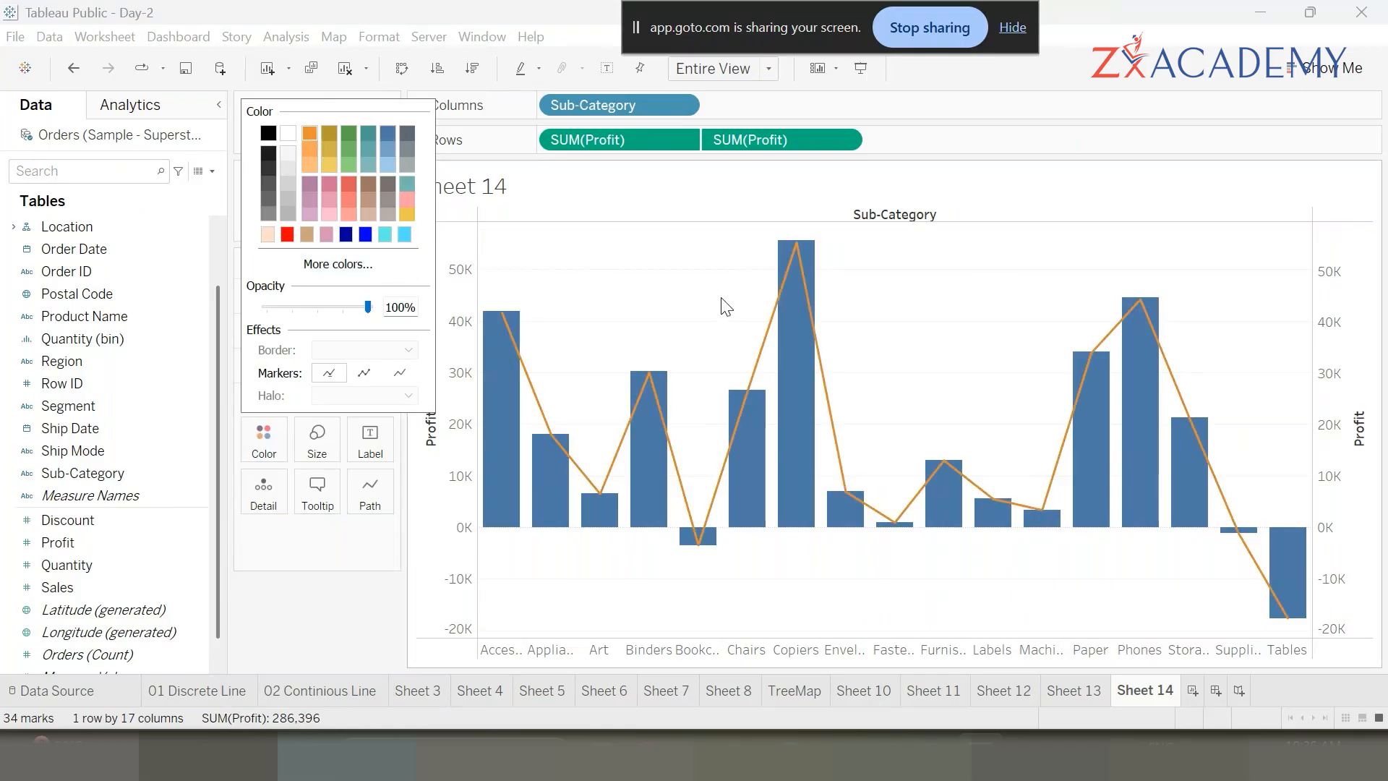
click(682, 318)
- Sort the Sub-Categories by Profit in descending order
mouse_move(649, 383)
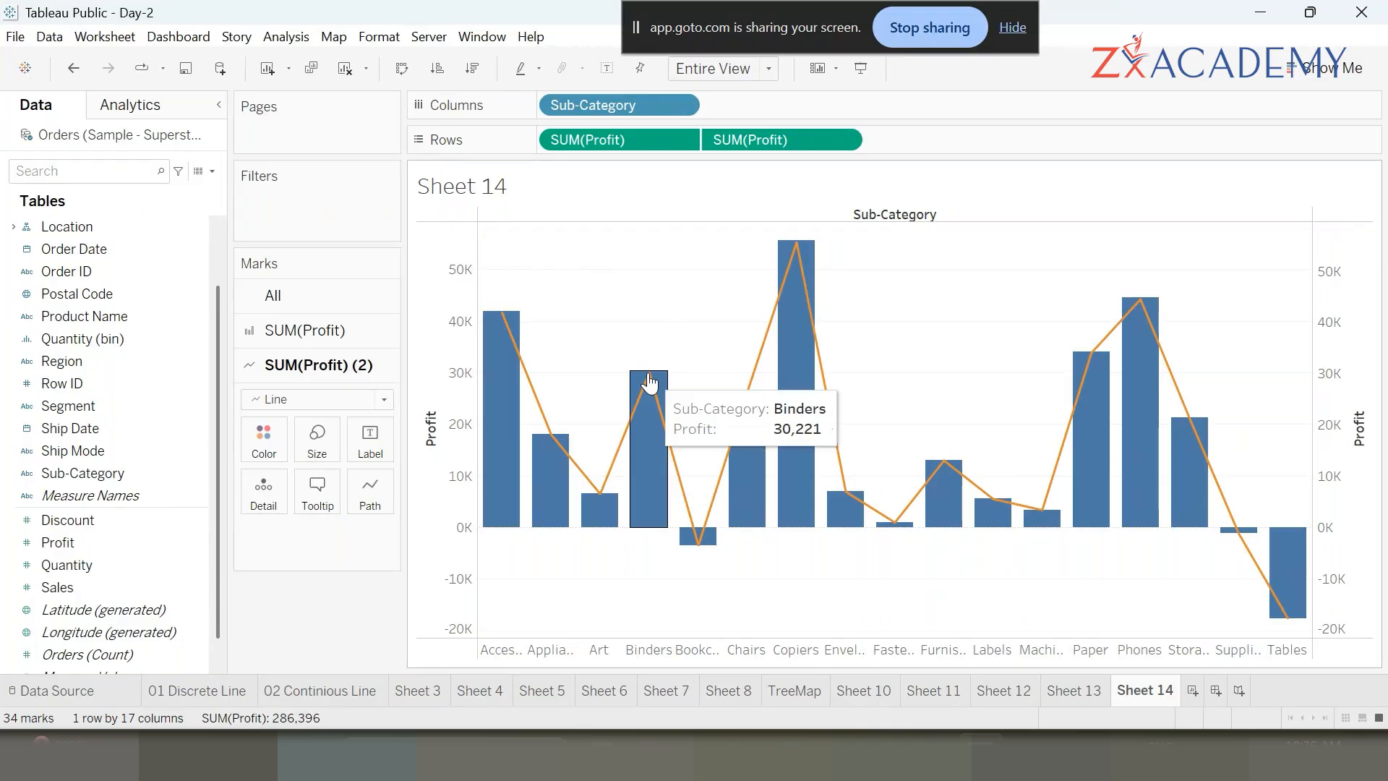
click(430, 407)
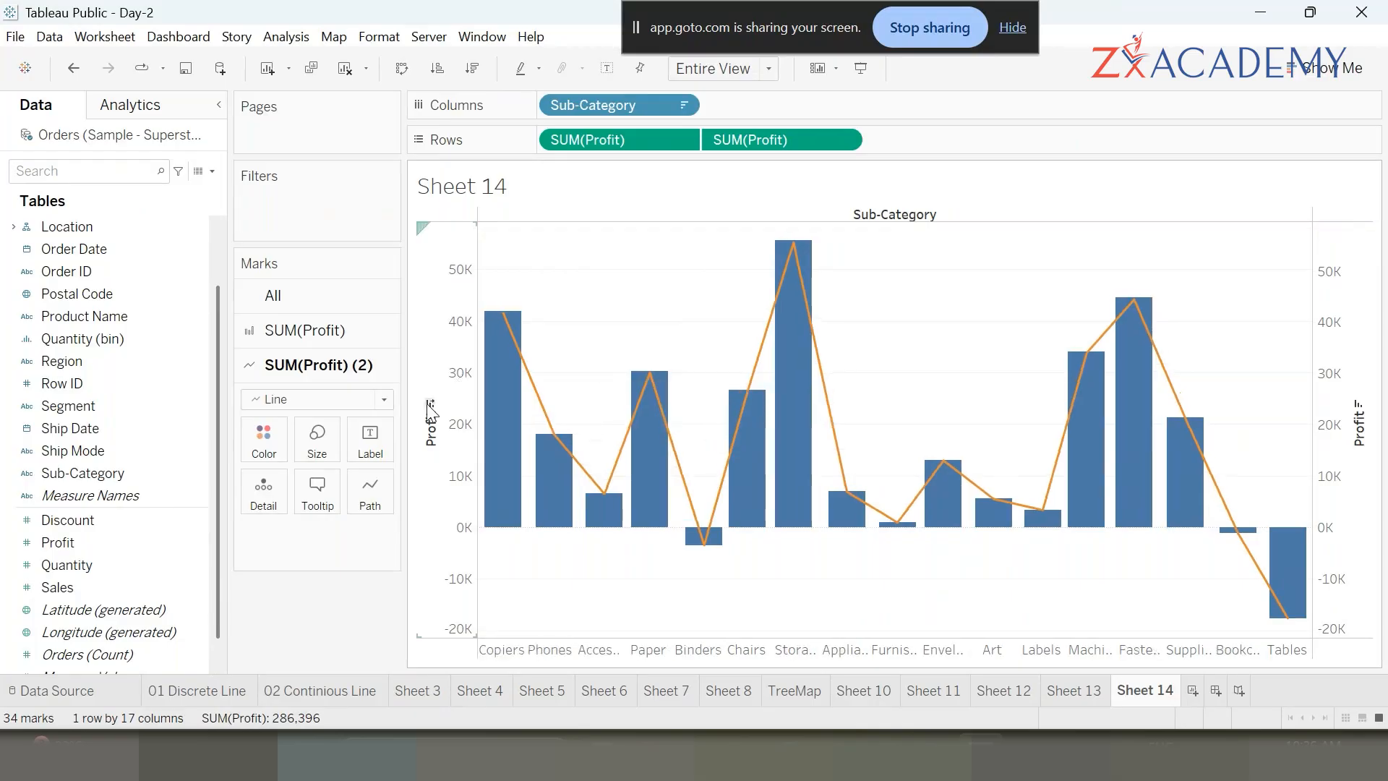
mouse_move(487, 259)
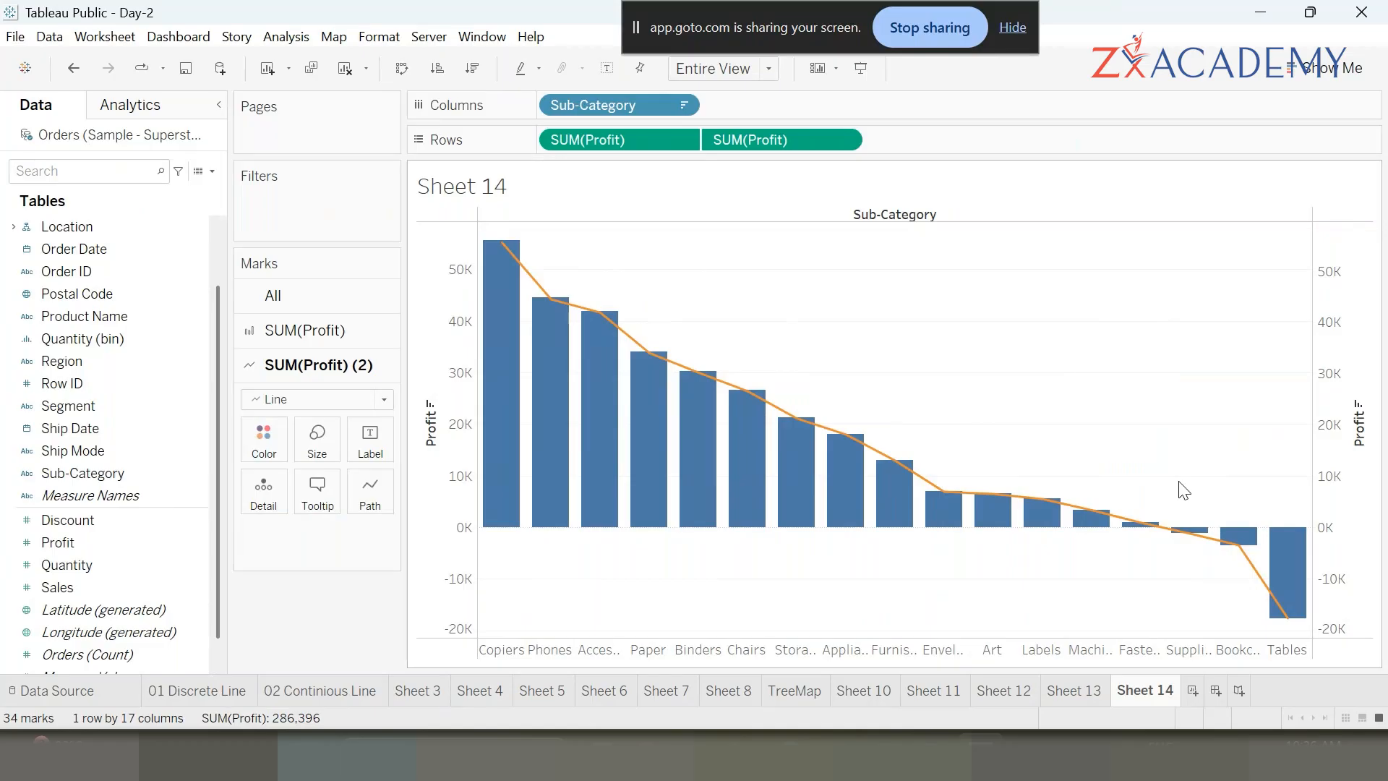
mouse_move(504, 324)
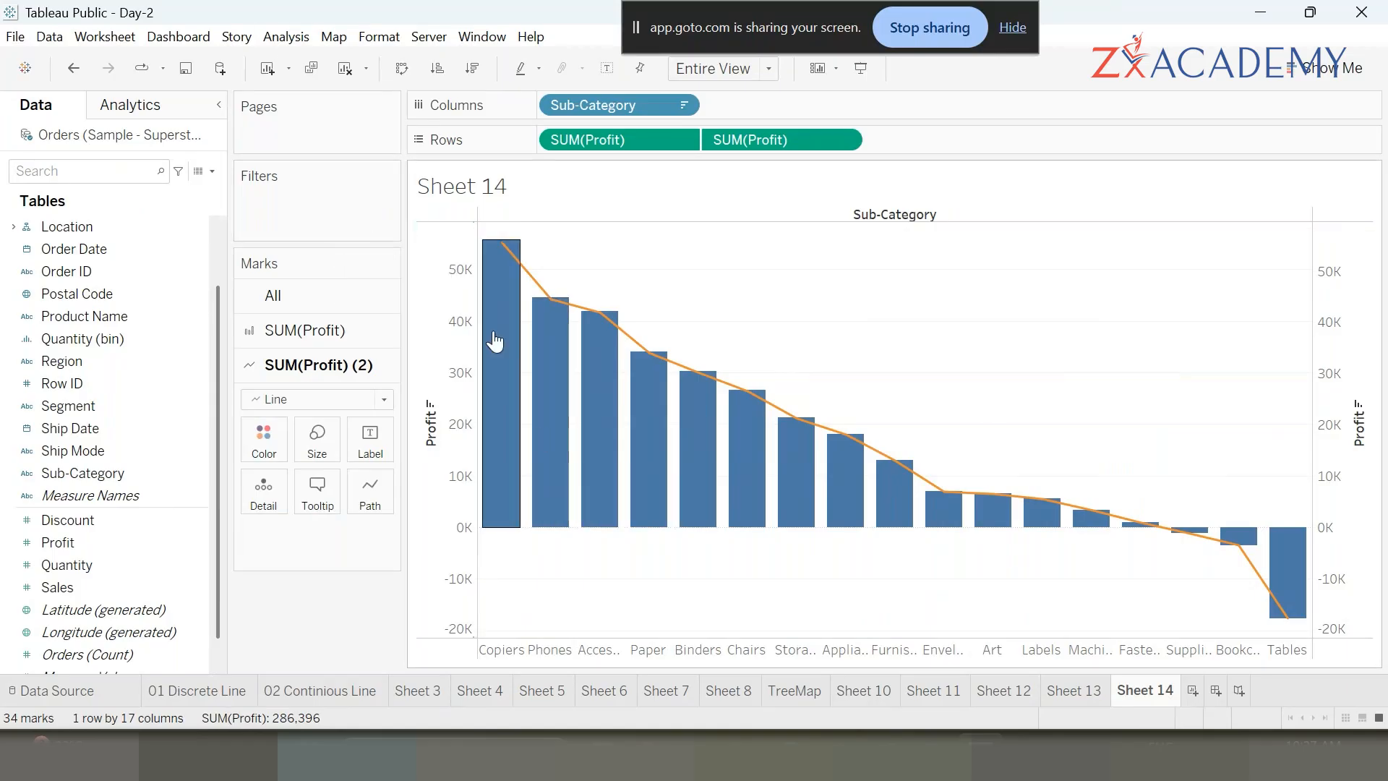
mouse_move(516, 348)
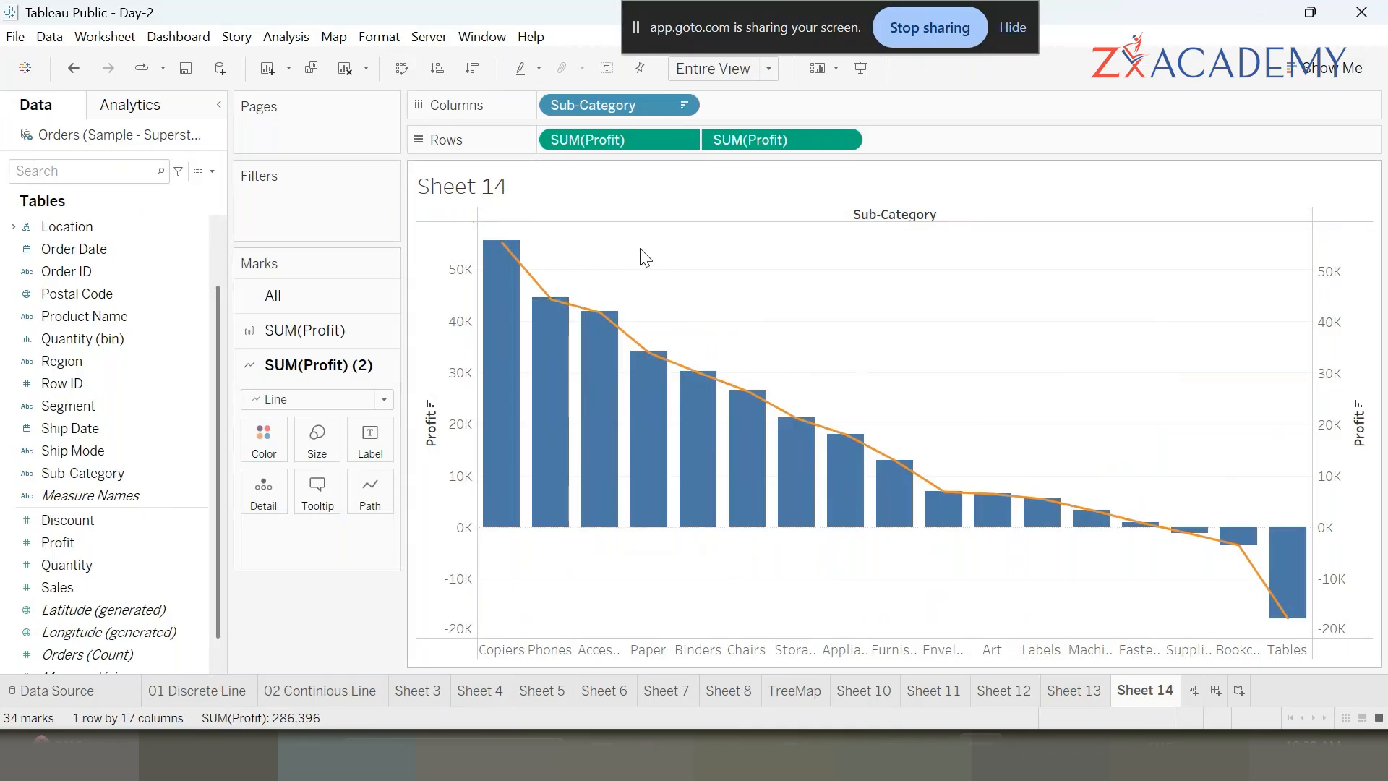
mouse_move(578, 311)
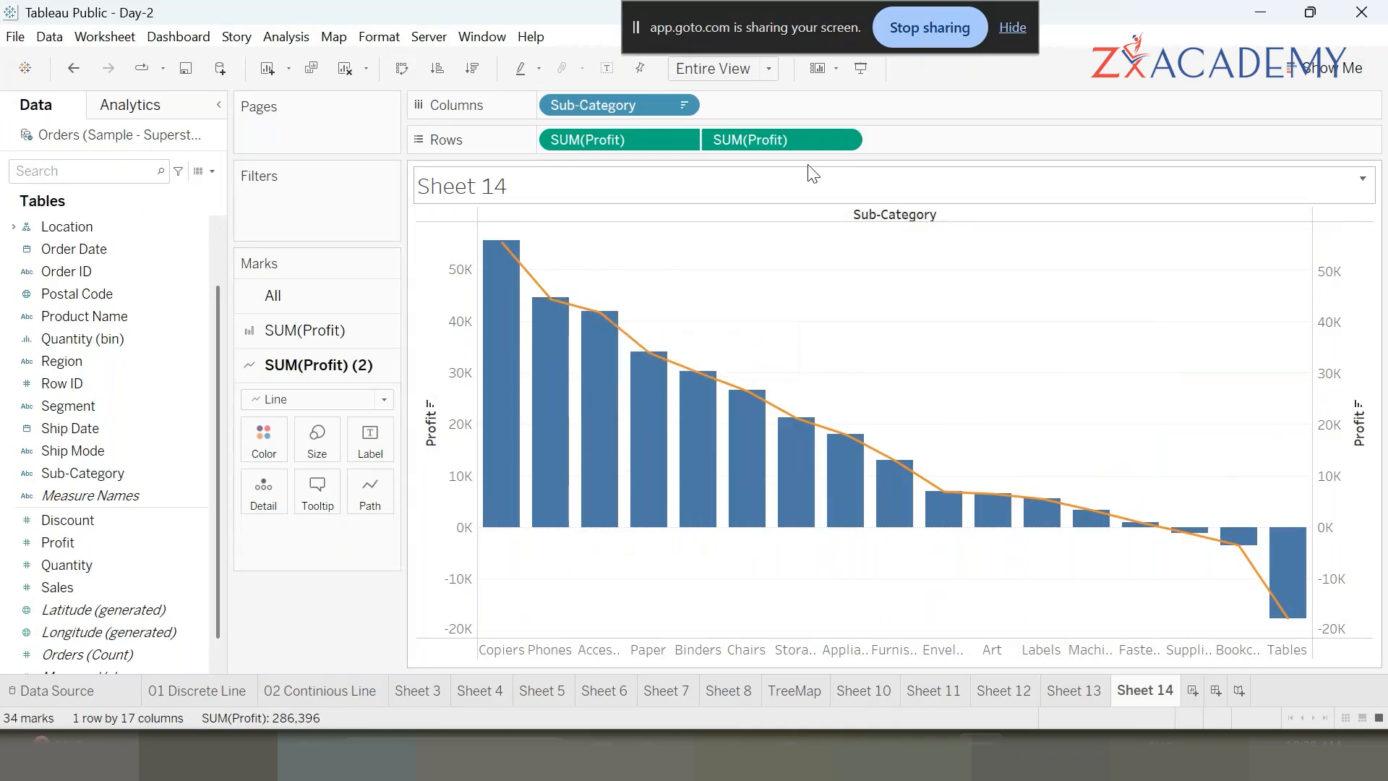
- Apply a Percent of Total quick table calculation to the second Profit measure, then clear the table calculation
click(845, 141)
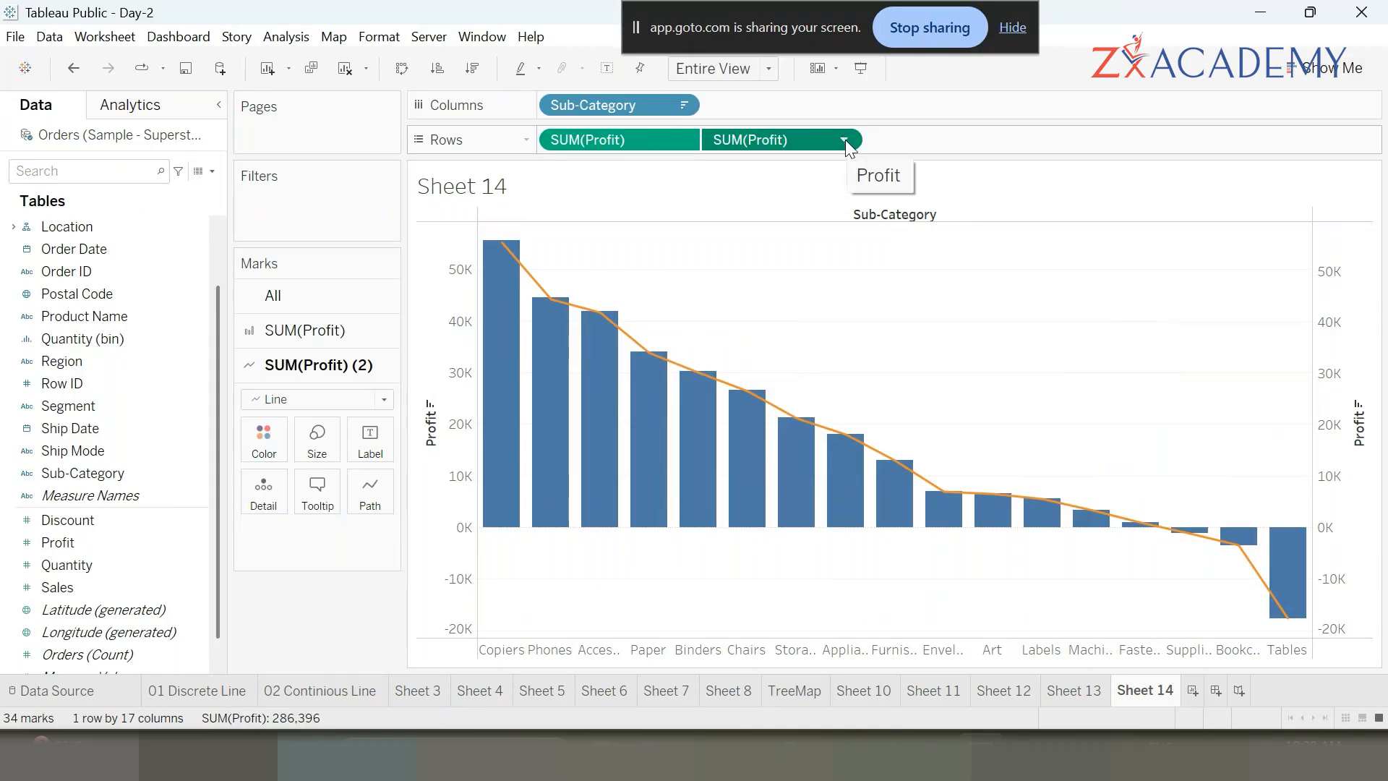
click(845, 141)
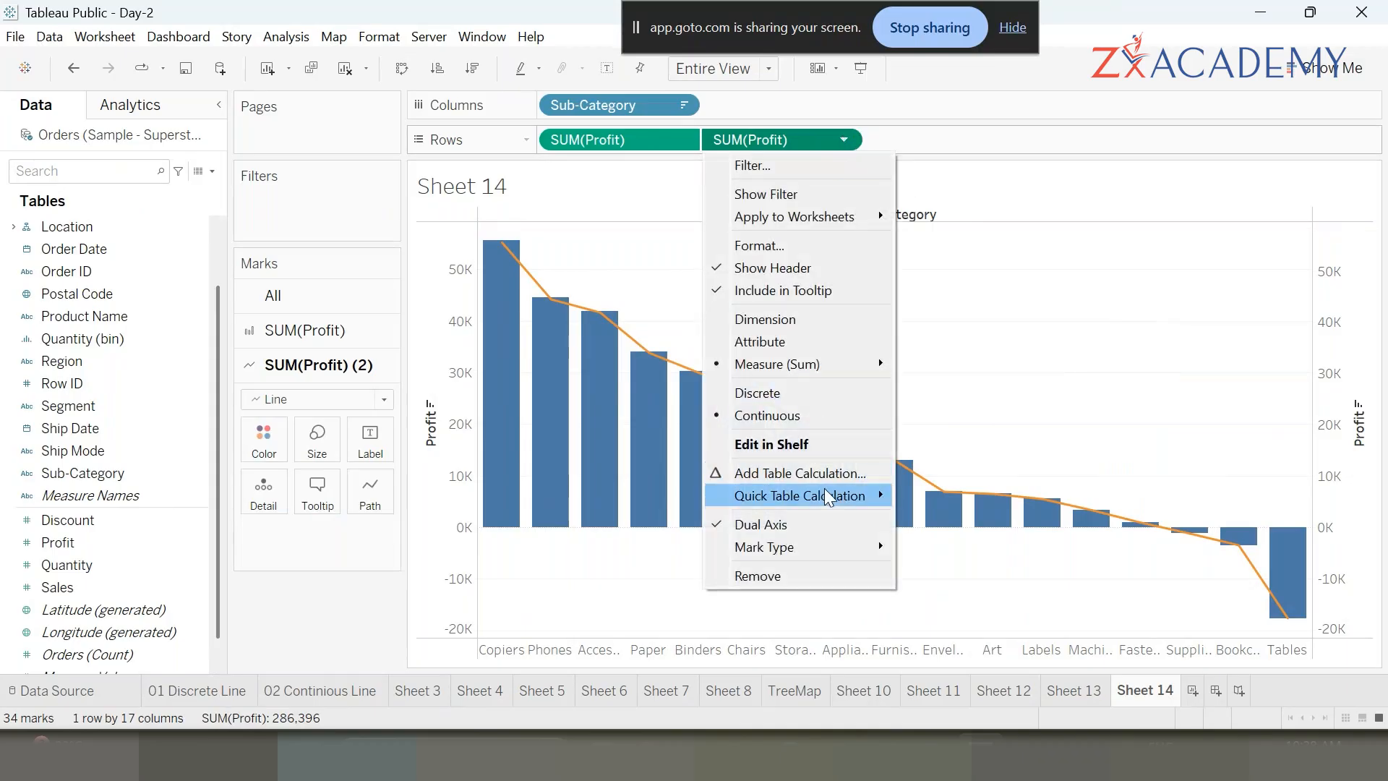
mouse_move(864, 499)
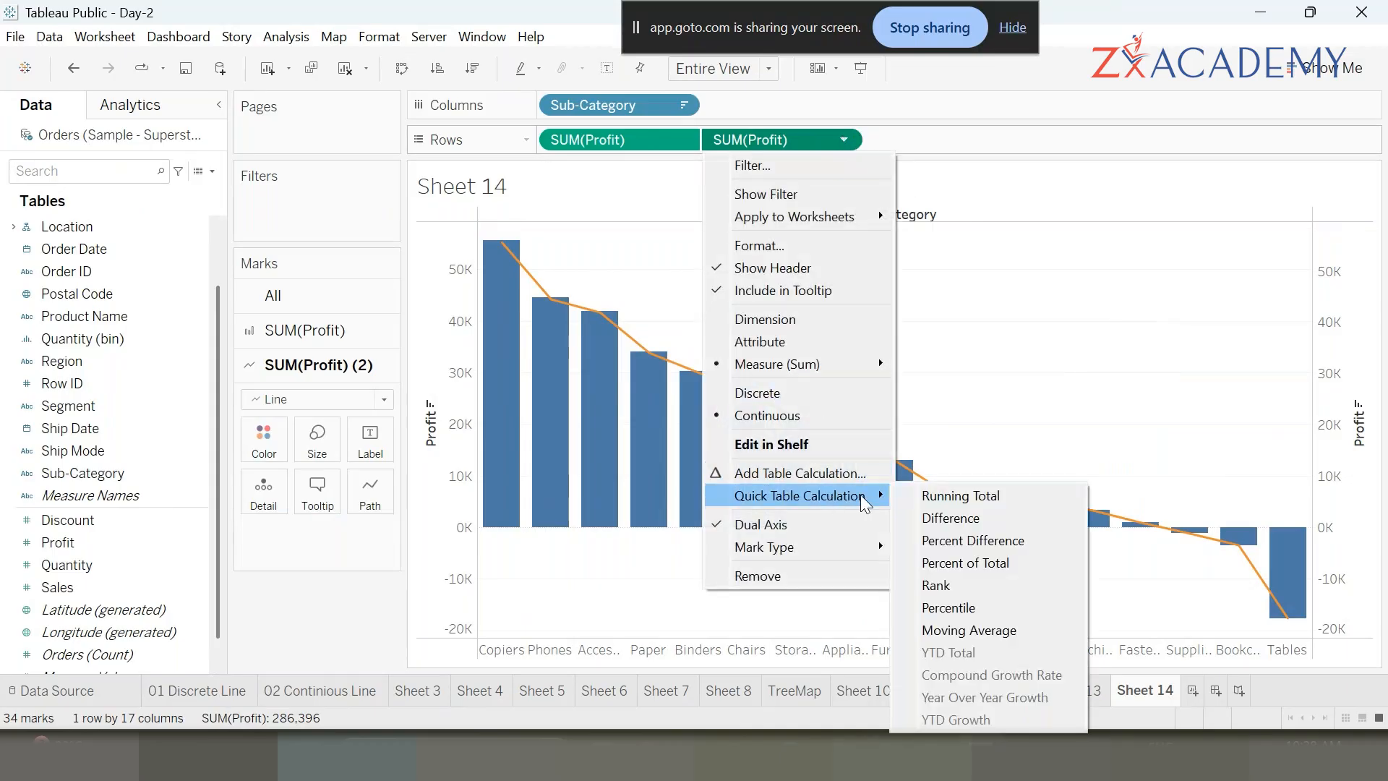
click(1015, 561)
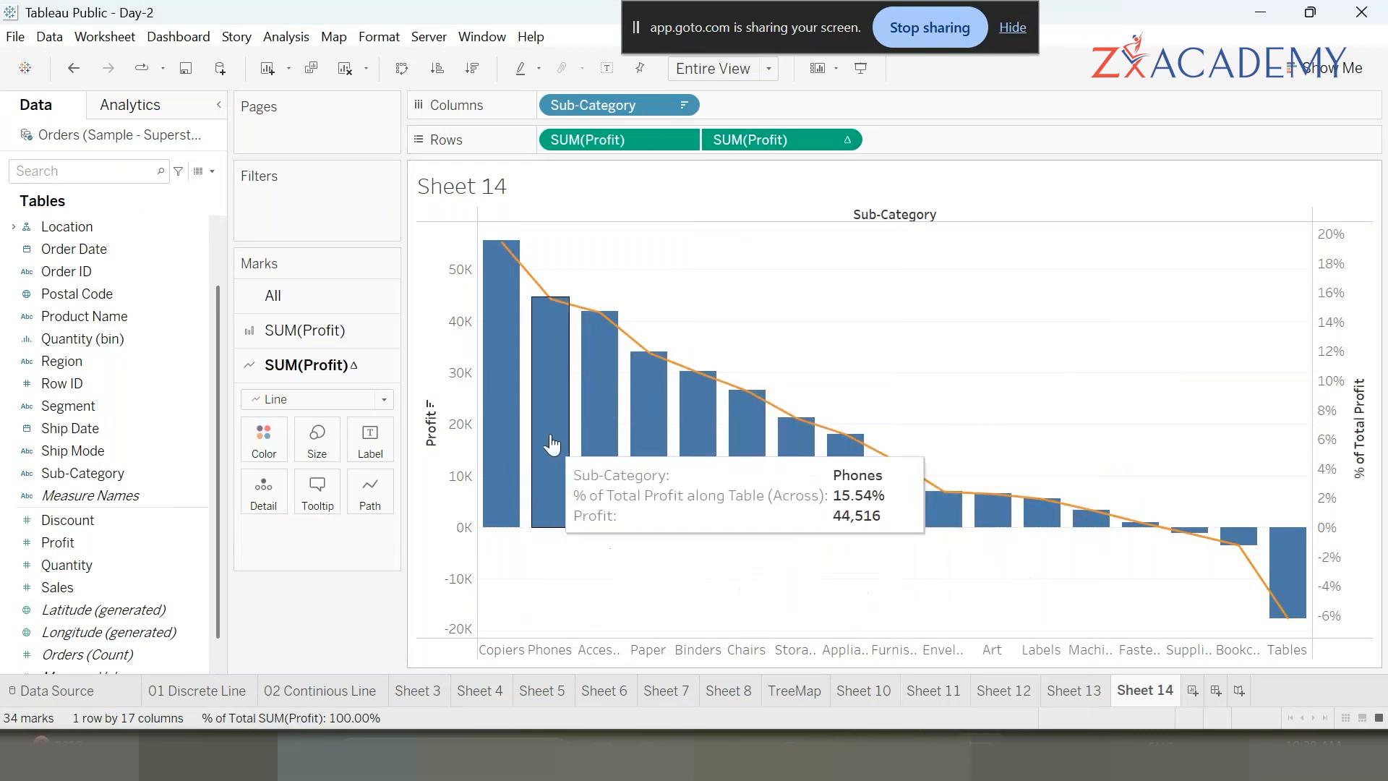
click(850, 142)
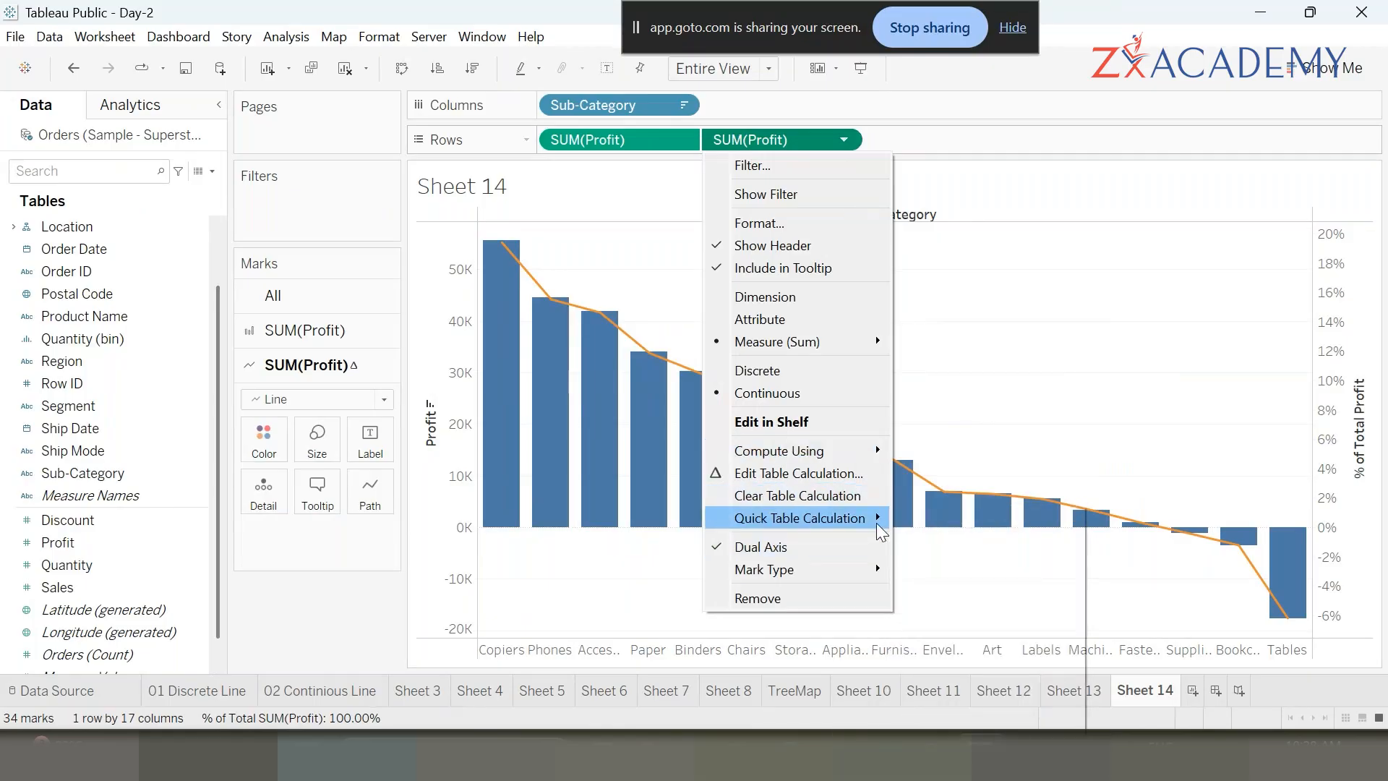
mouse_move(878, 525)
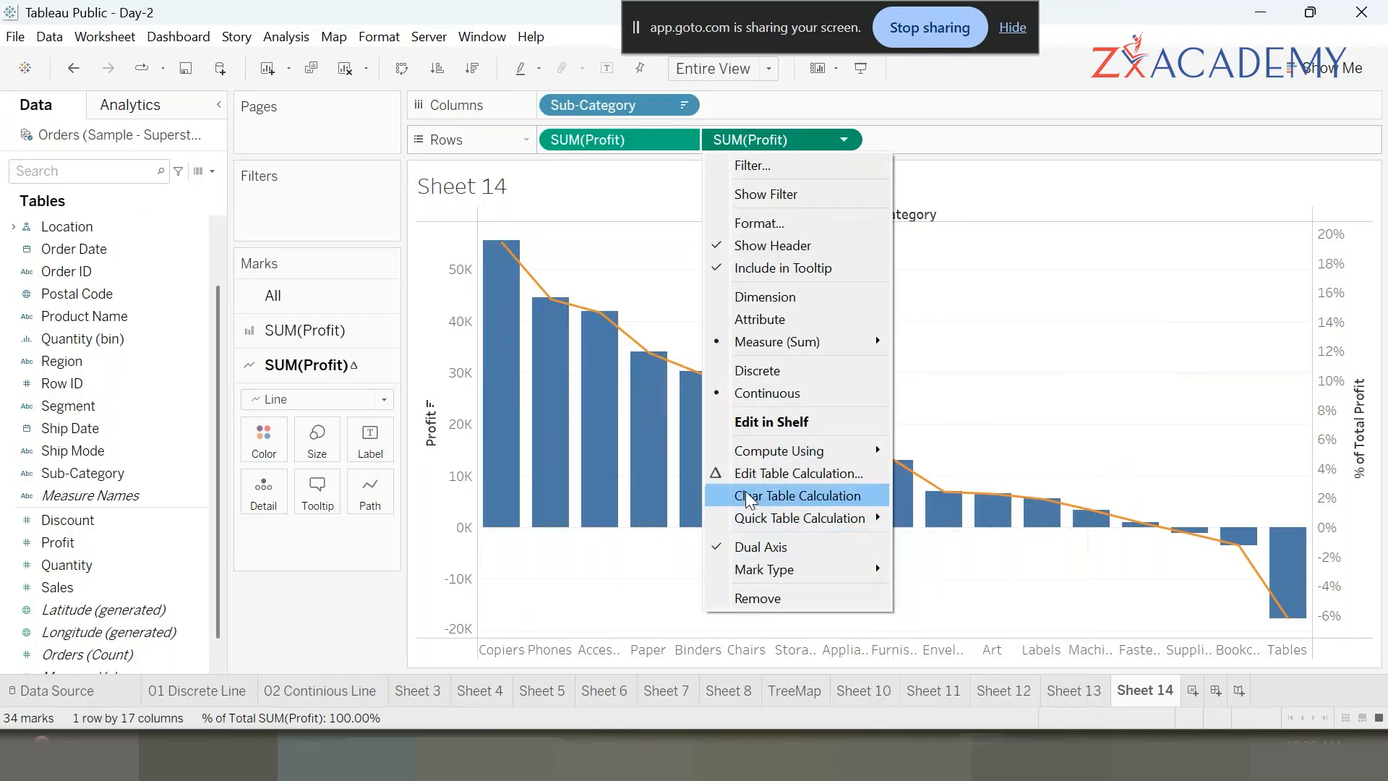
click(1117, 413)
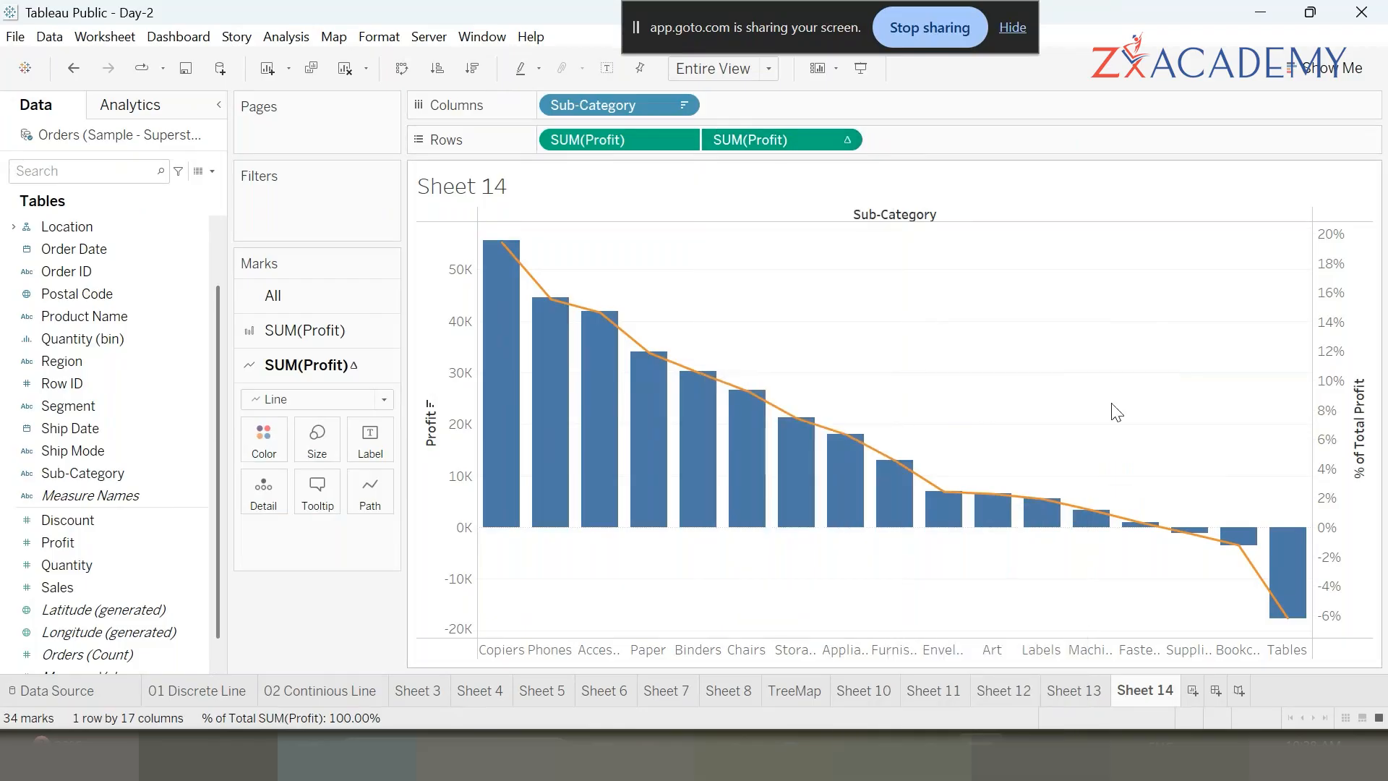
- Apply a Running Total quick table calculation to the second Profit measure on Rows
click(842, 146)
mouse_move(825, 502)
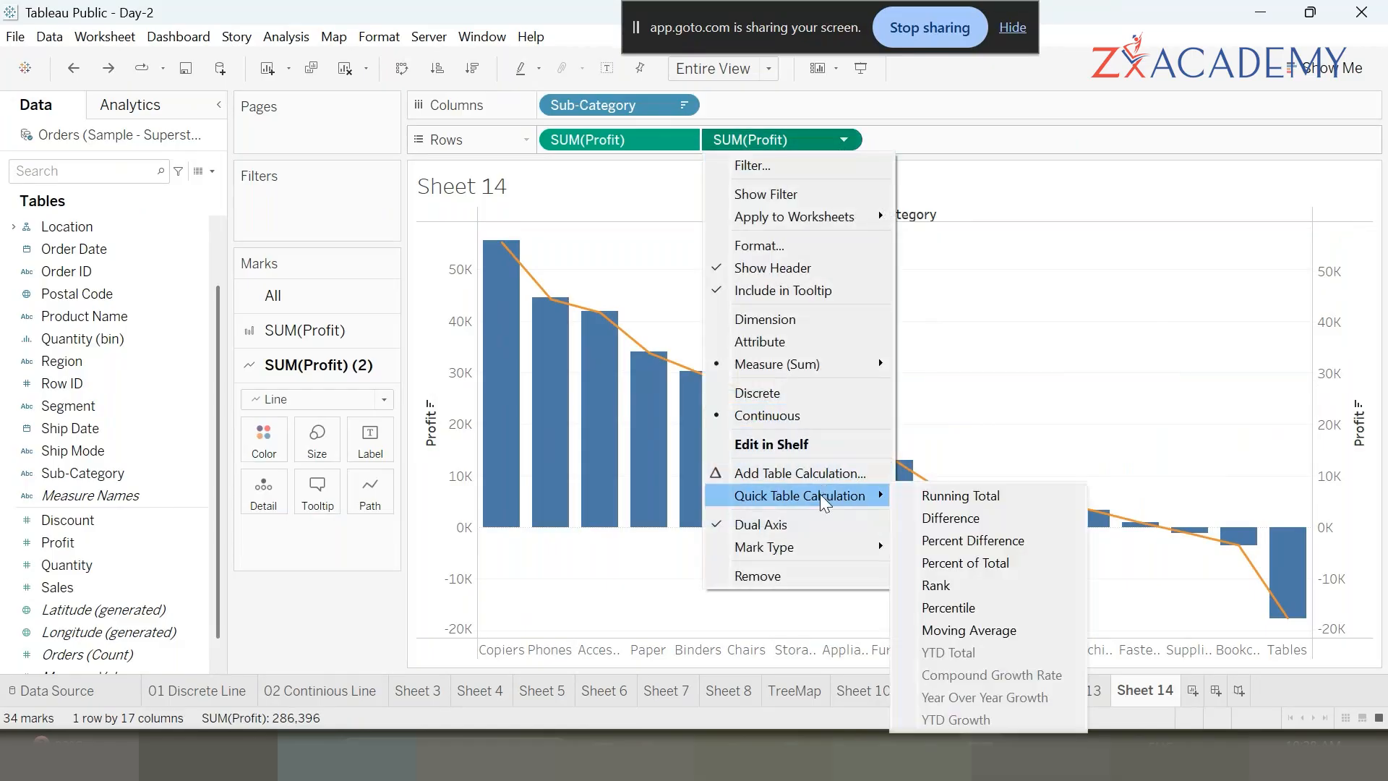
click(1005, 503)
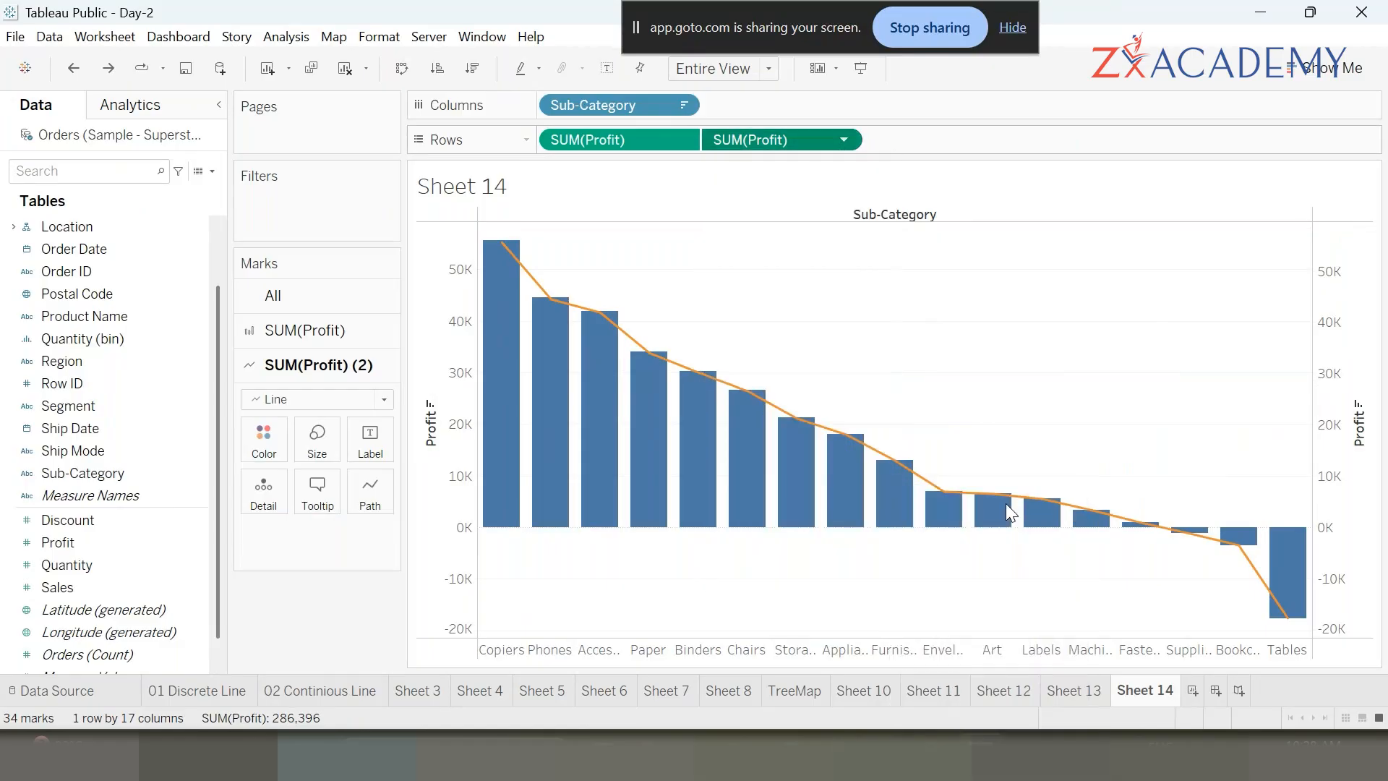
mouse_move(487, 487)
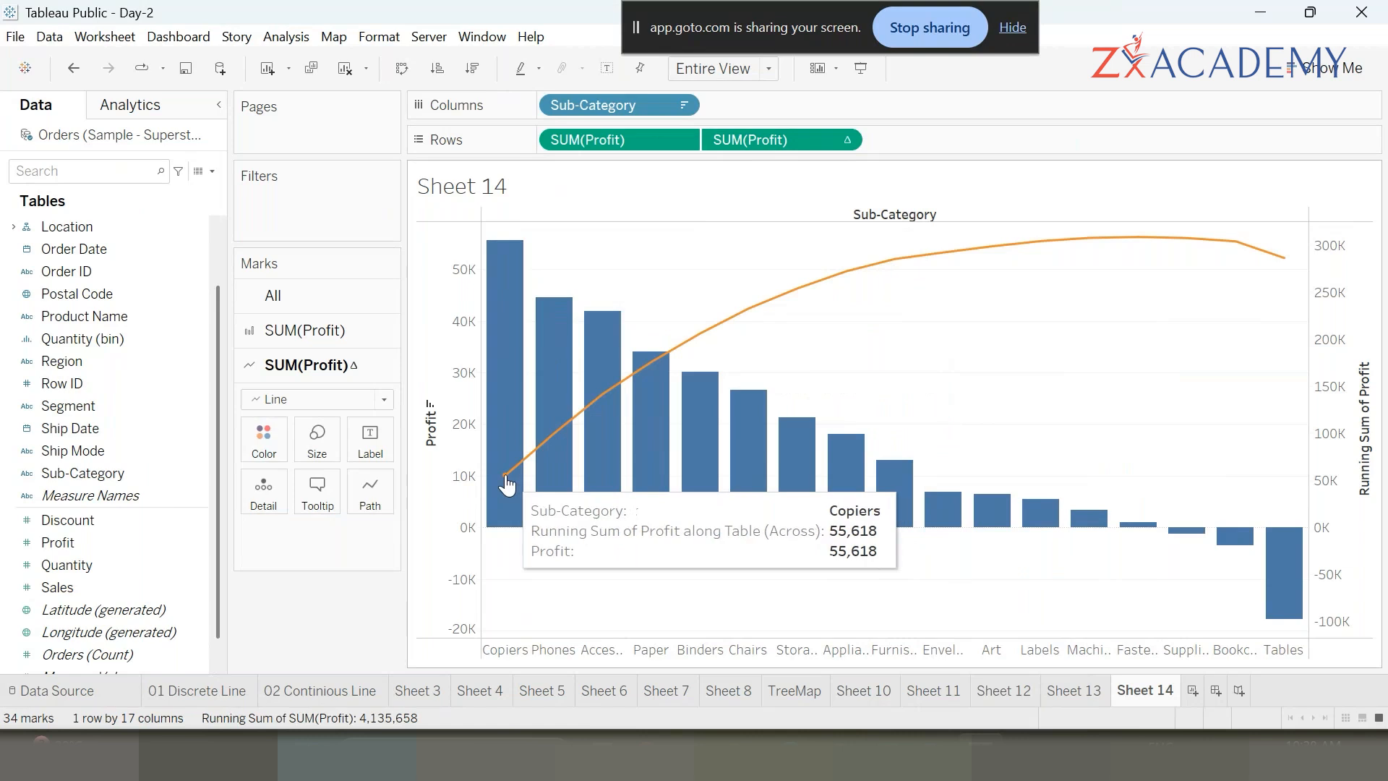
mouse_move(551, 447)
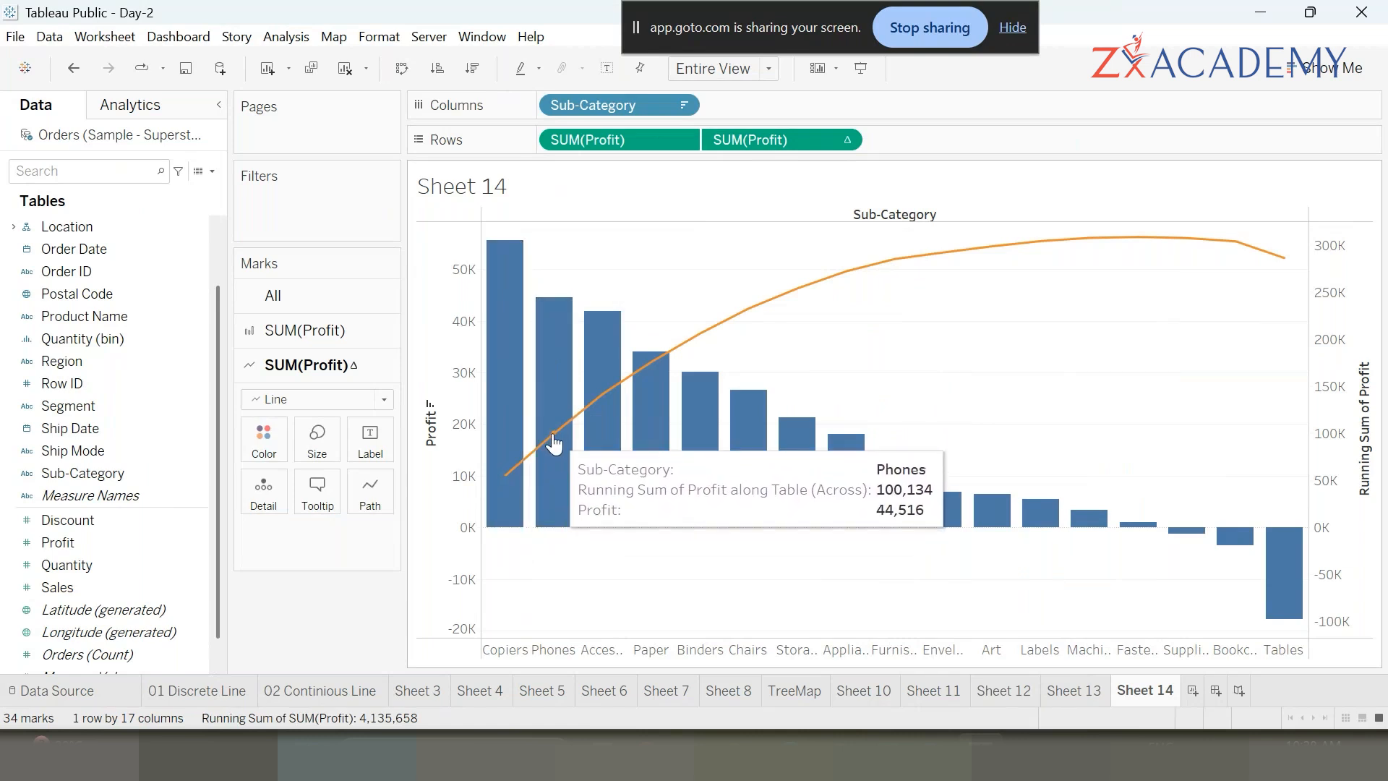
mouse_move(599, 407)
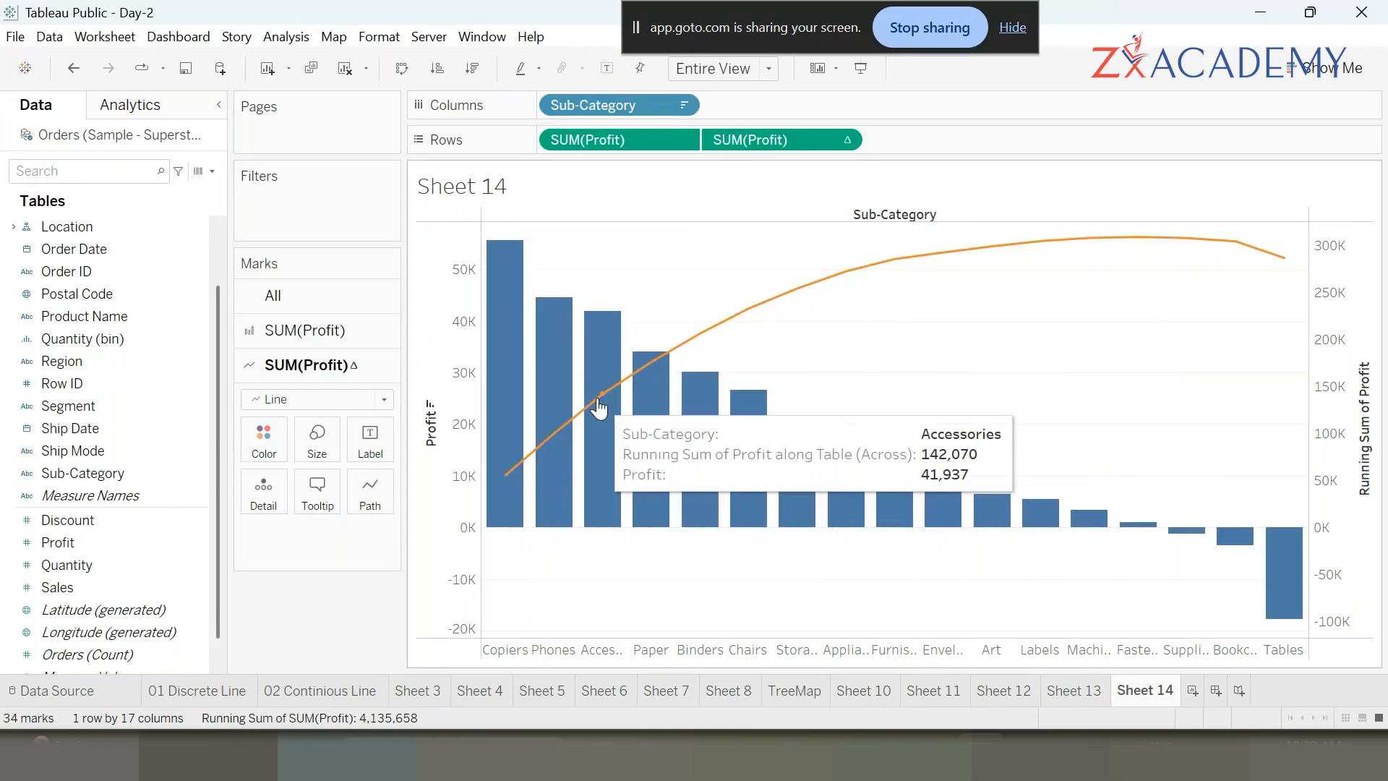
mouse_move(639, 358)
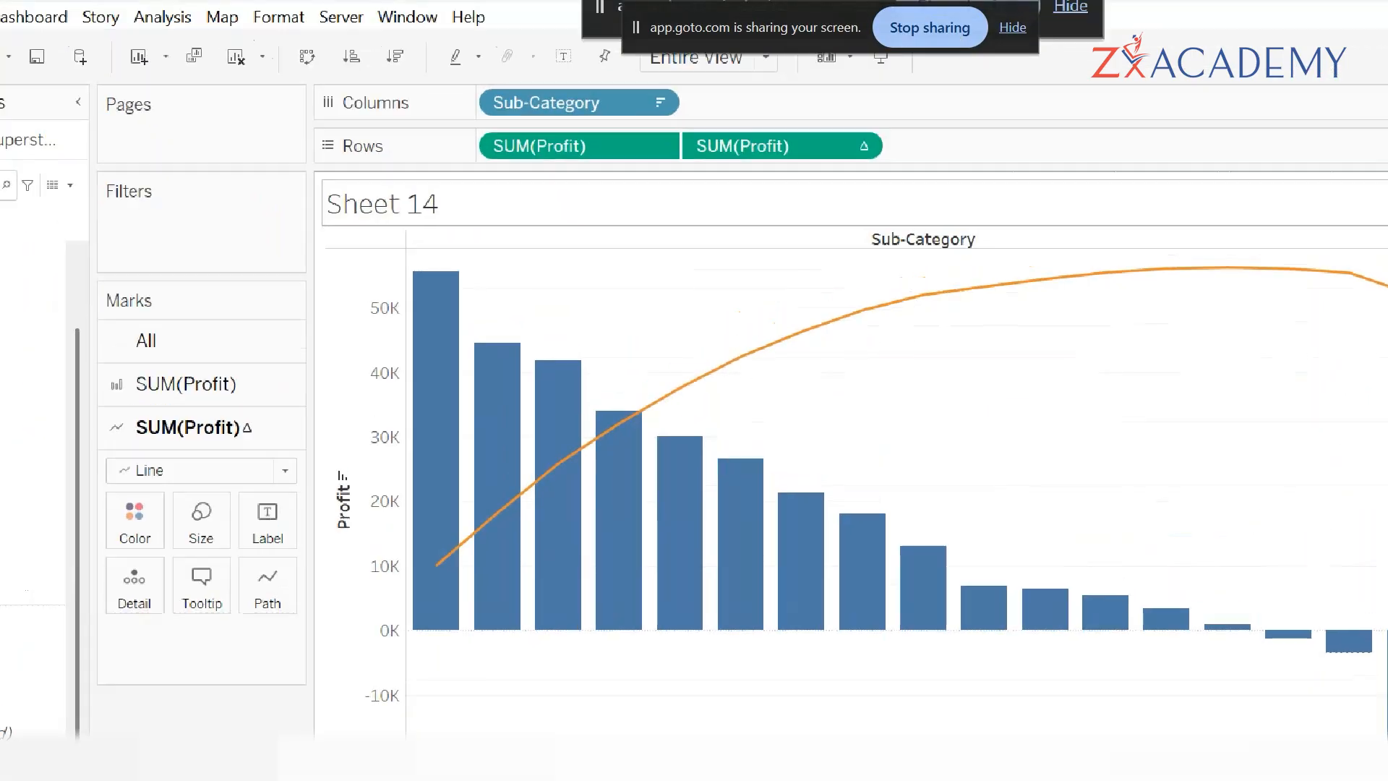
click(881, 111)
drag(887, 113, 841, 125)
drag(851, 173, 904, 161)
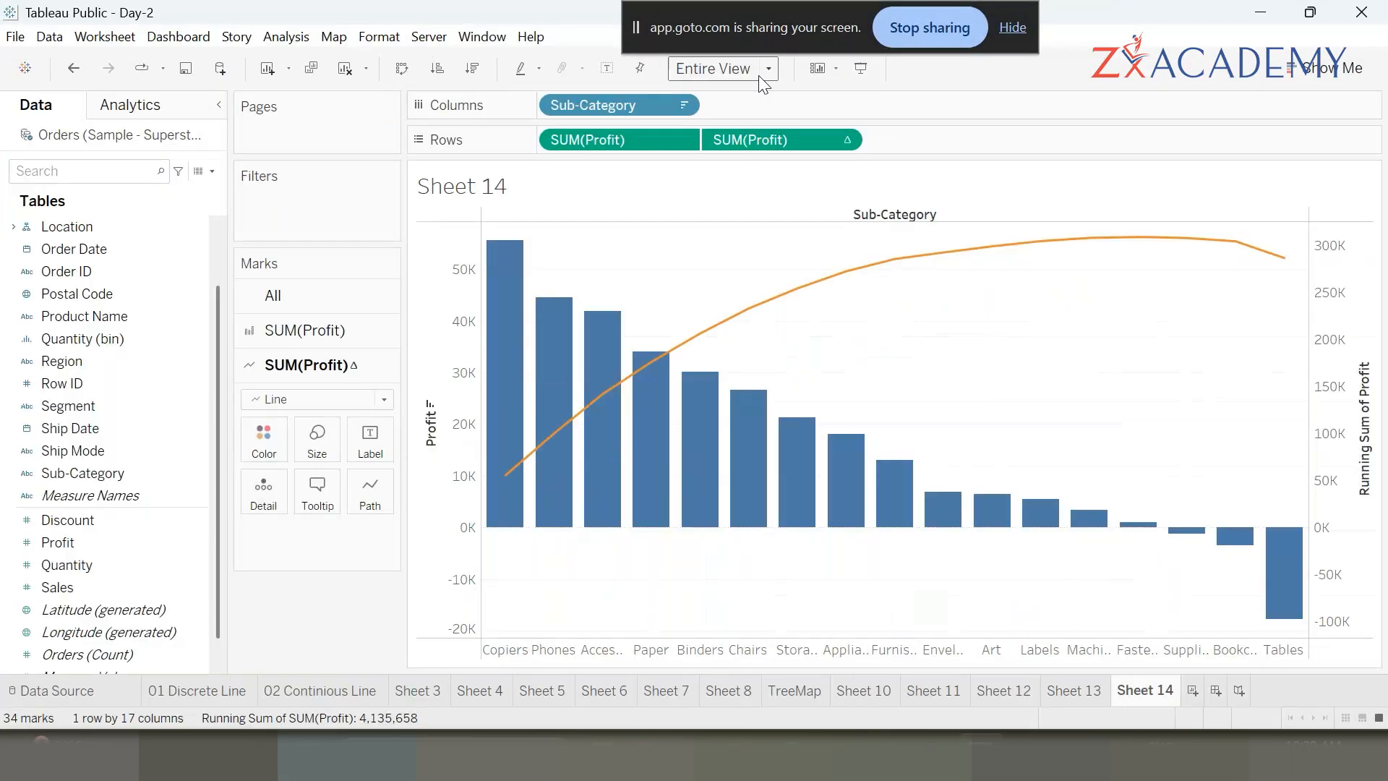
- Edit the running total calculation to add a Percent of Total secondary calculation
click(844, 140)
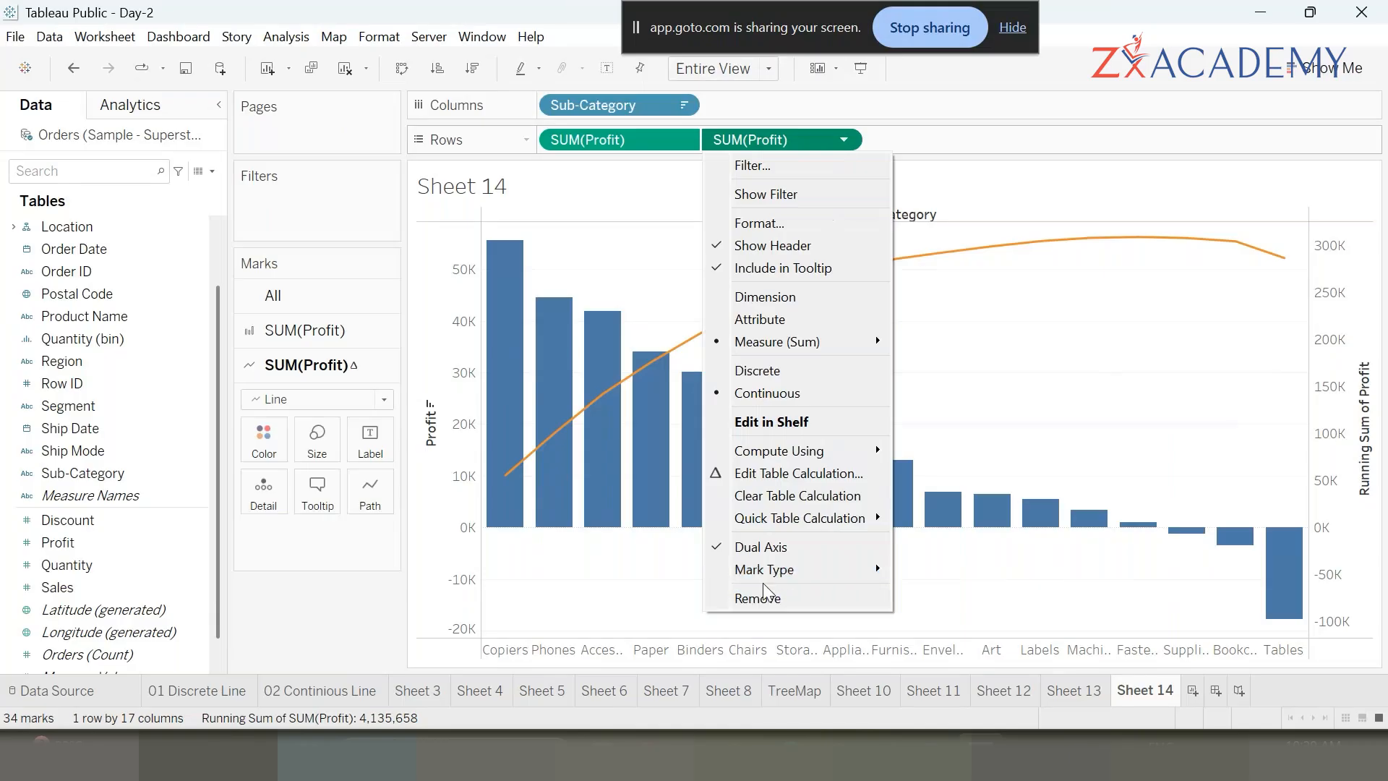
click(825, 475)
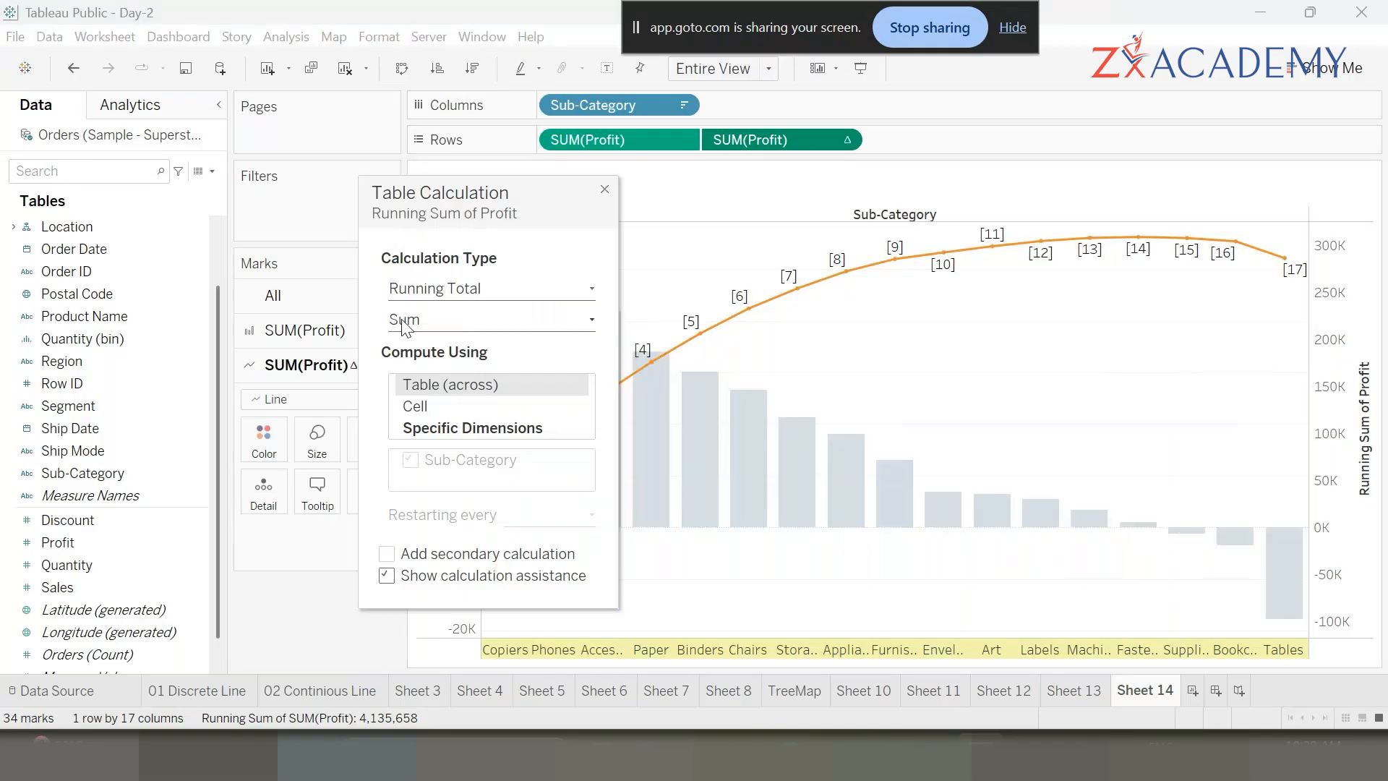
click(387, 556)
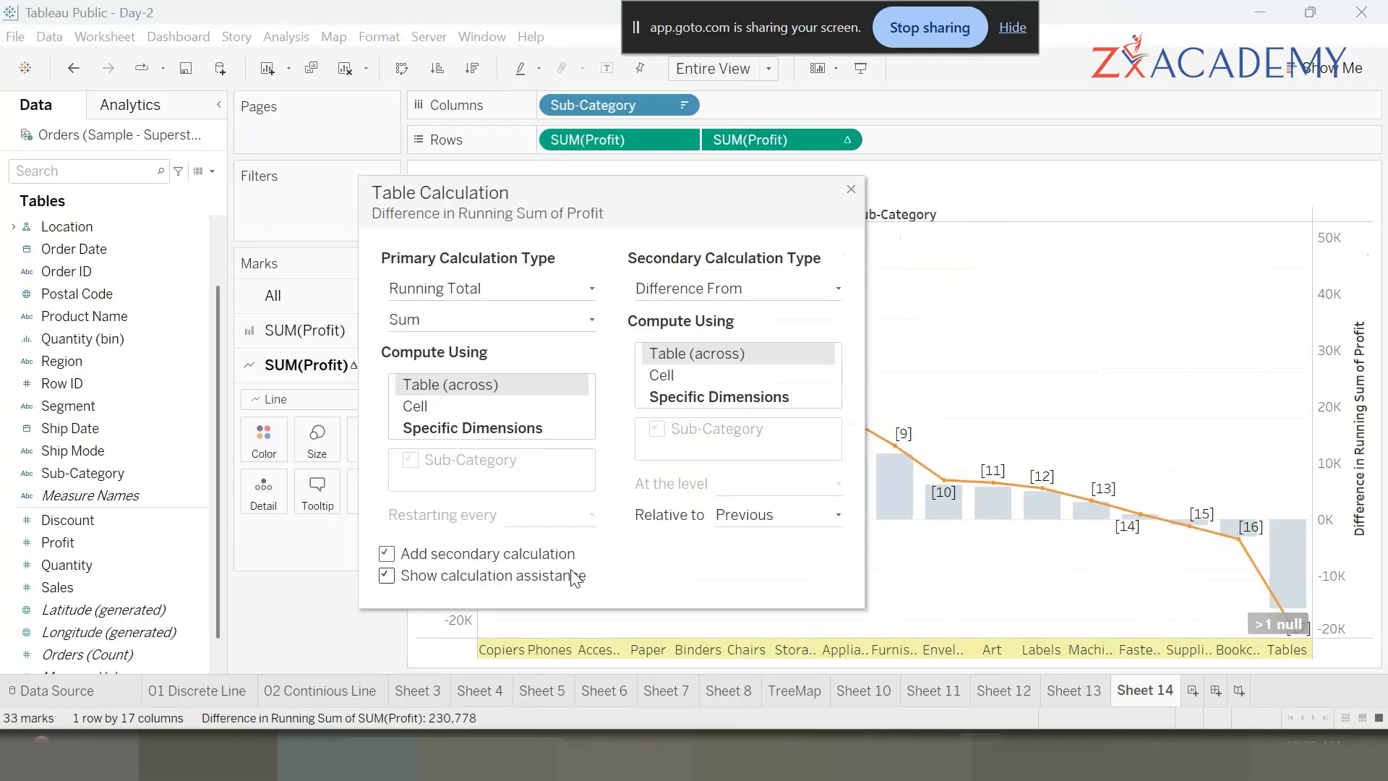
click(787, 289)
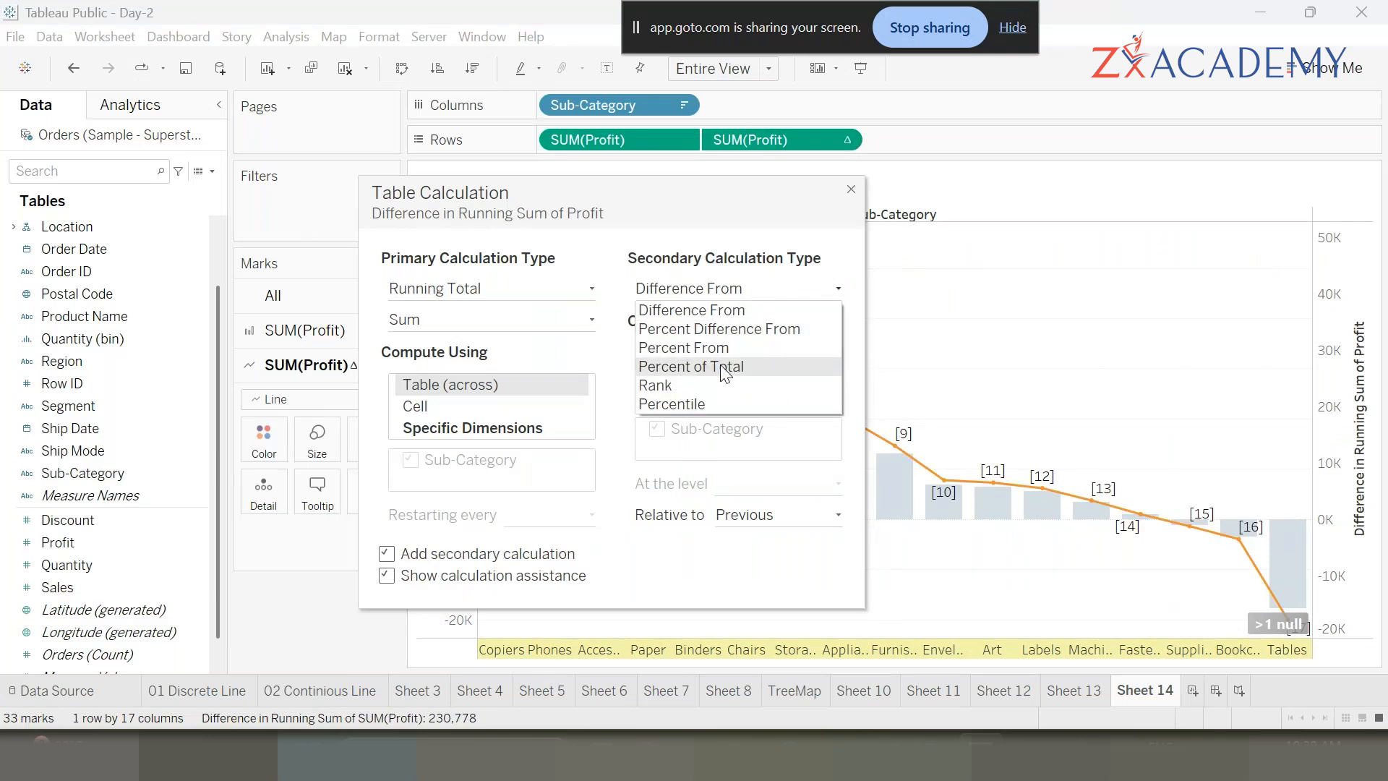
click(720, 365)
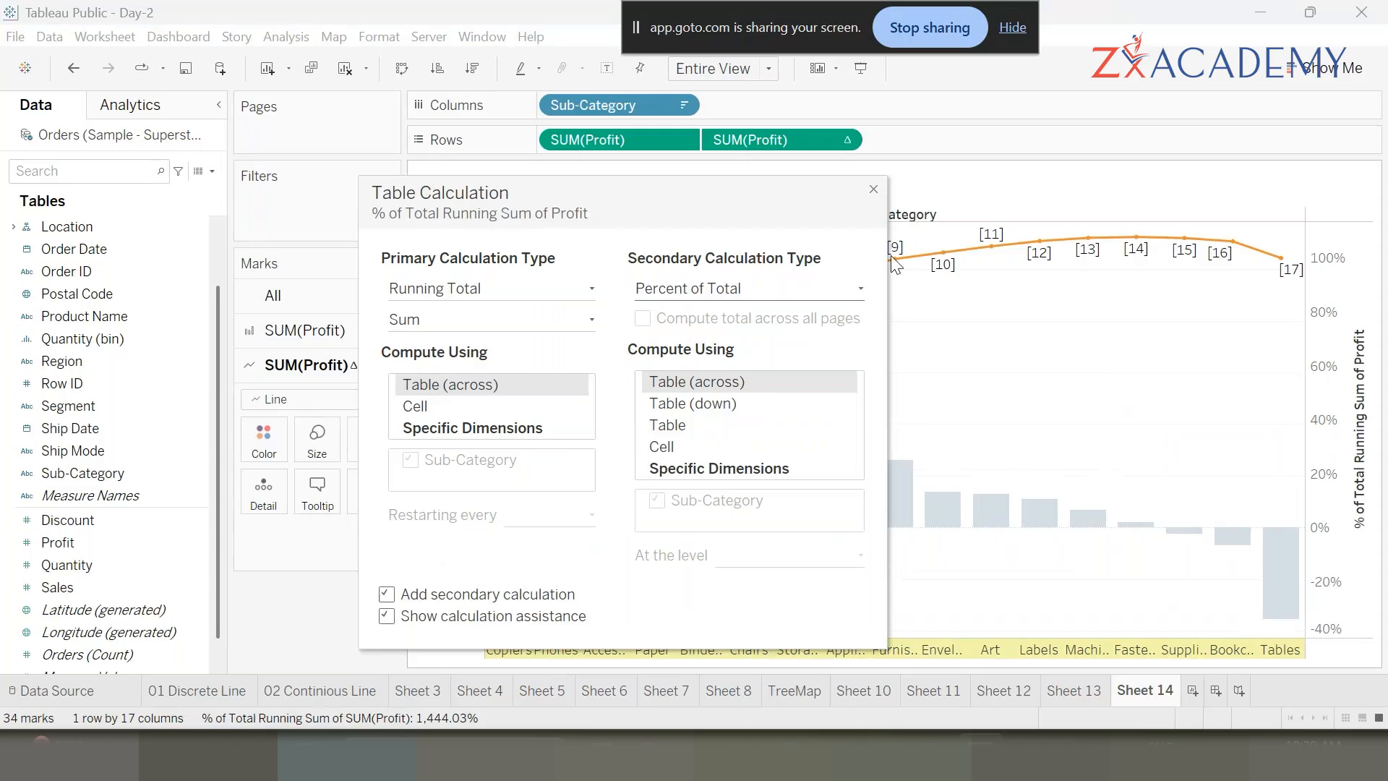
click(873, 188)
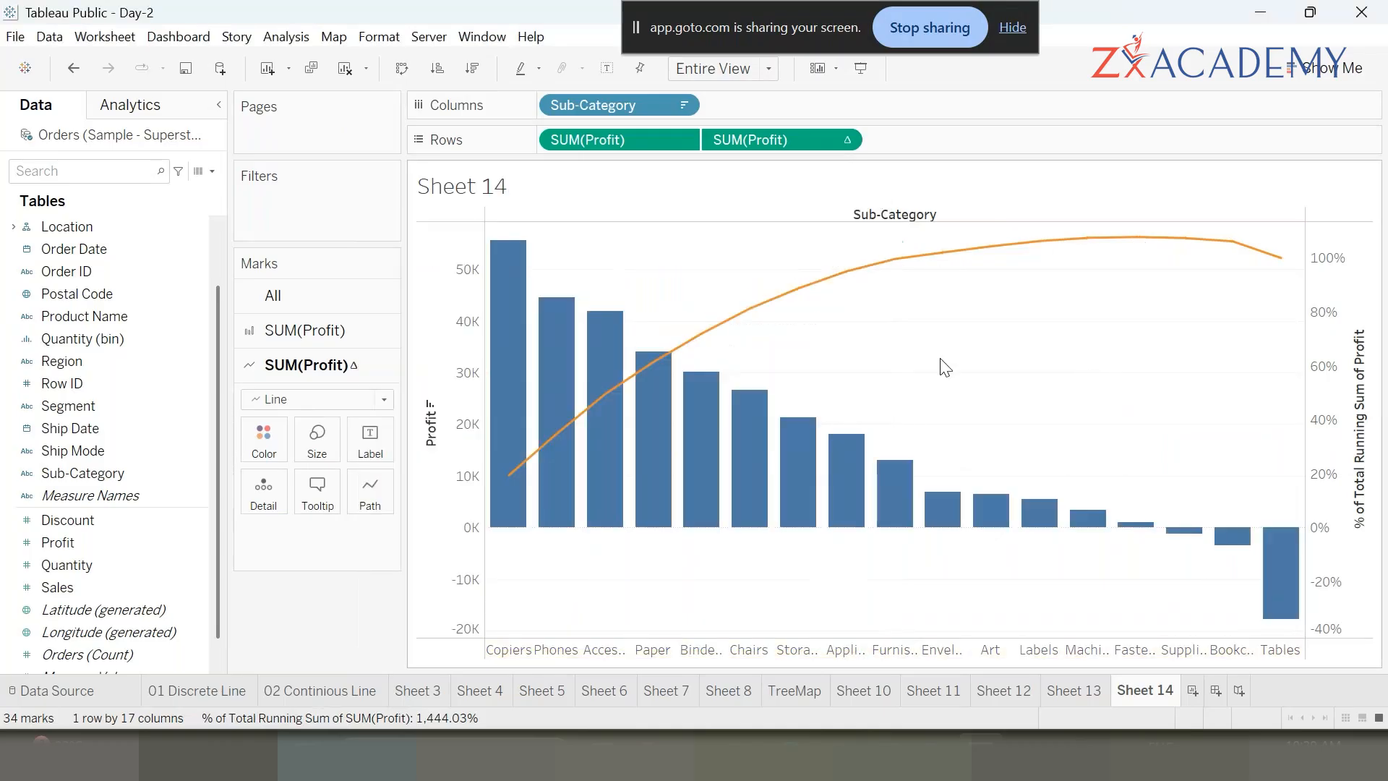
- Label the line marks with the percent of total running sum of Profit
mouse_move(512, 480)
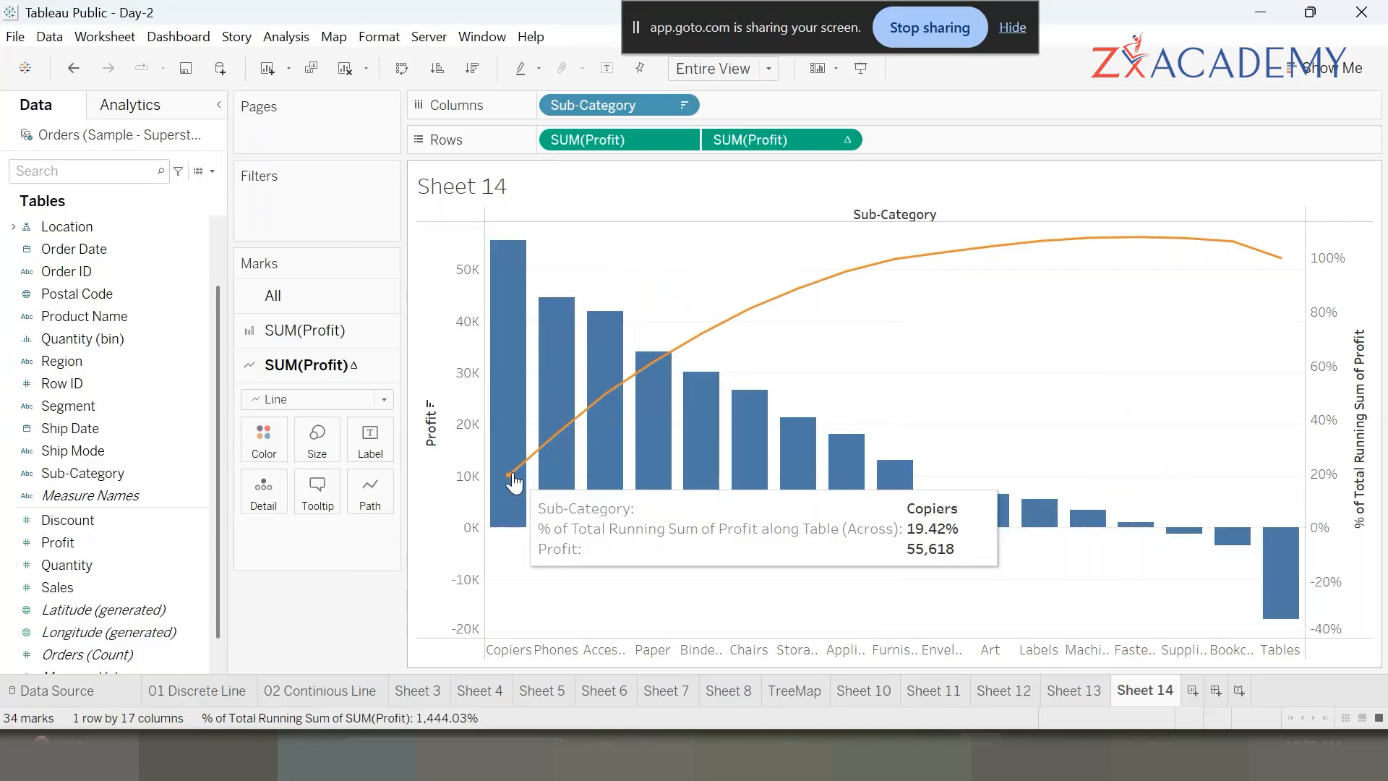
mouse_move(556, 495)
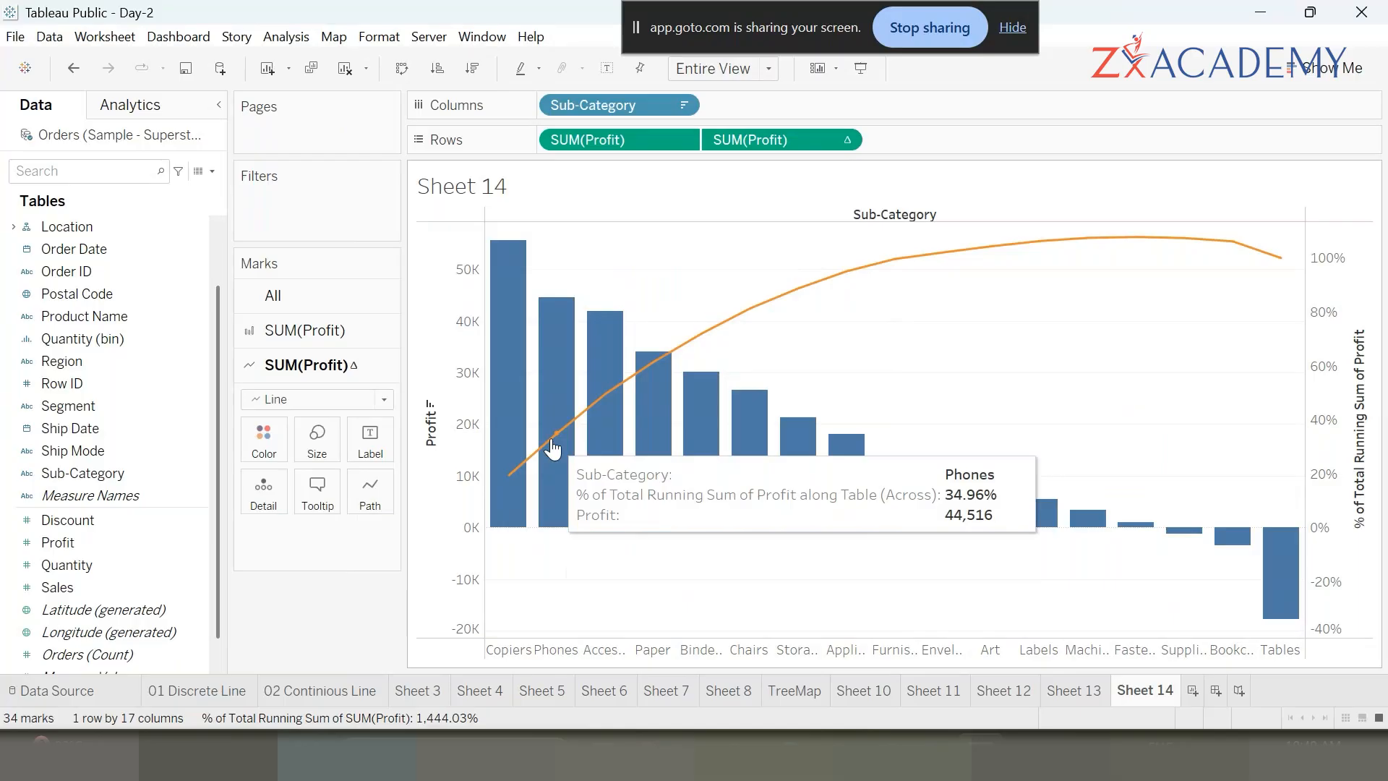
mouse_move(603, 367)
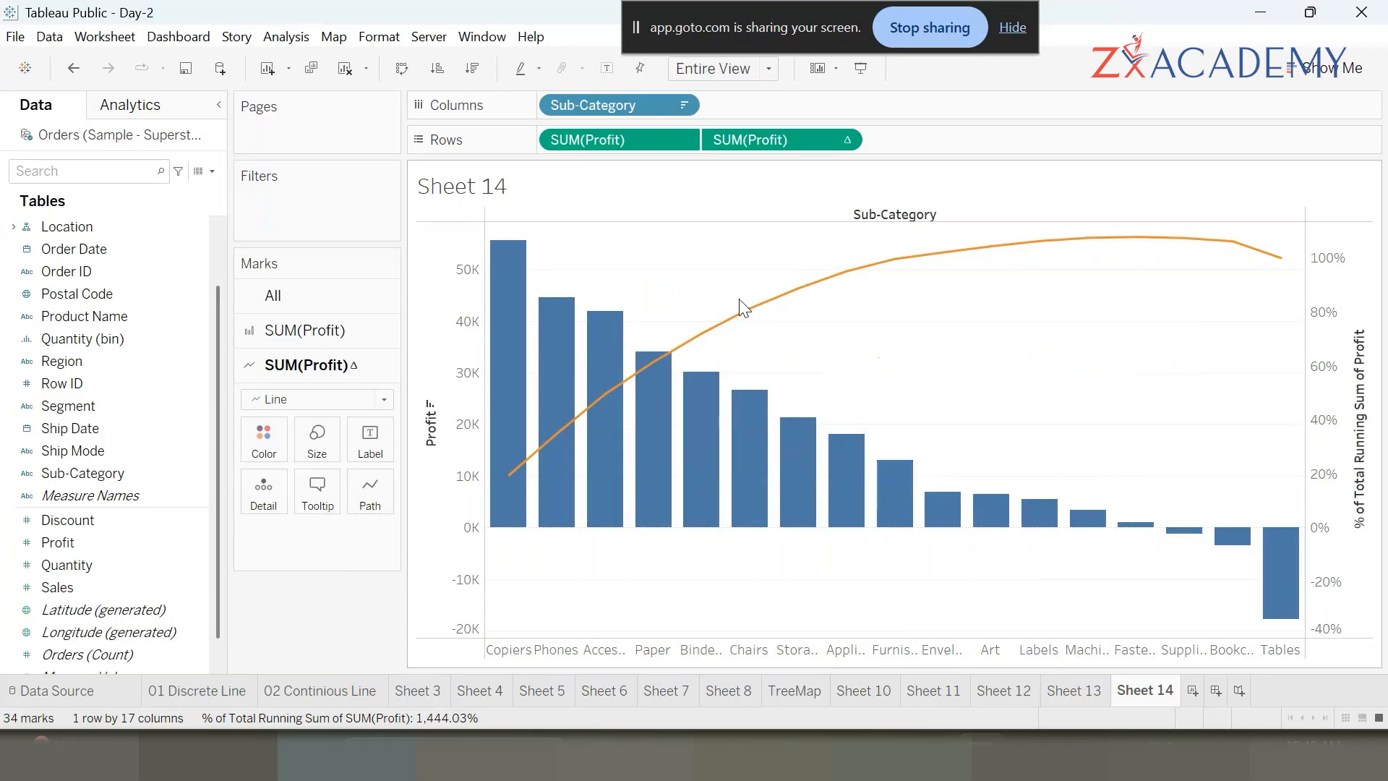
mouse_move(832, 454)
mouse_move(572, 309)
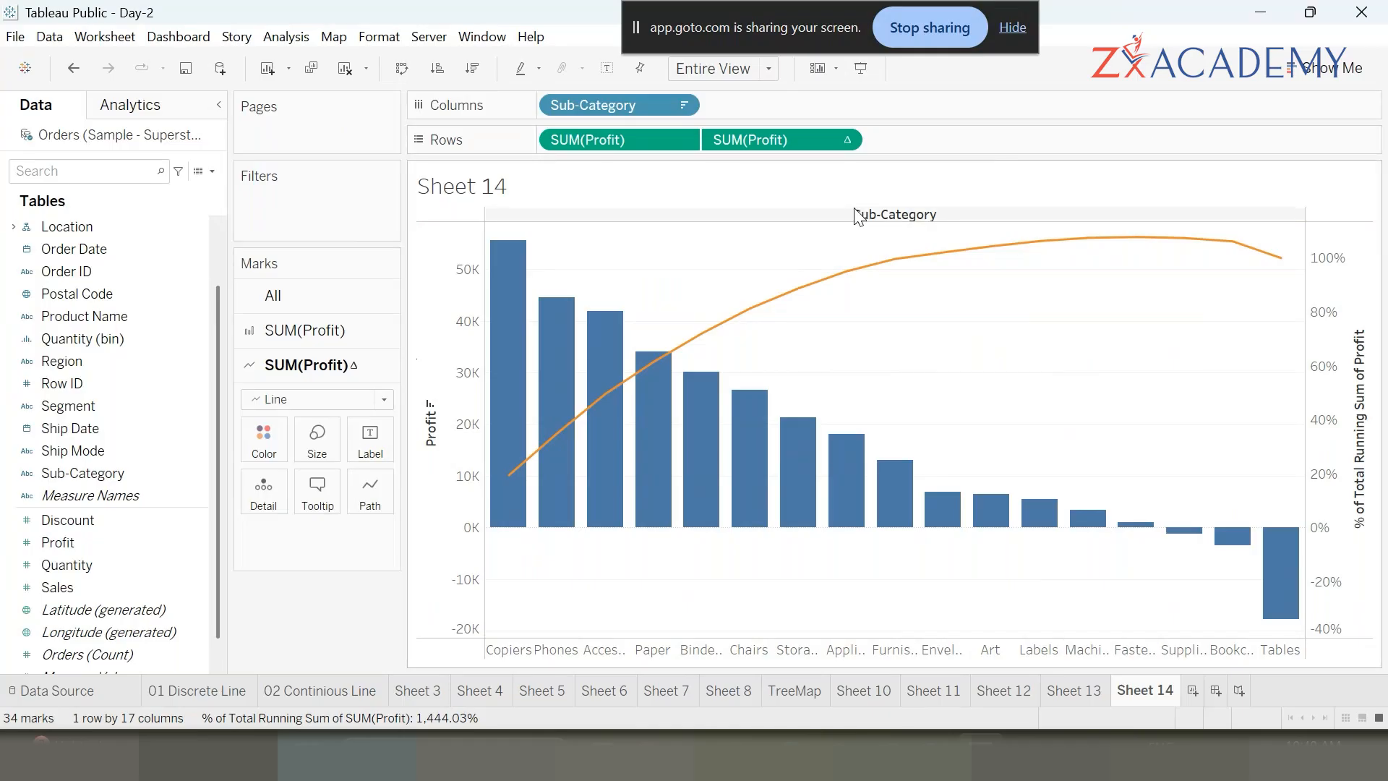
drag(771, 142, 371, 444)
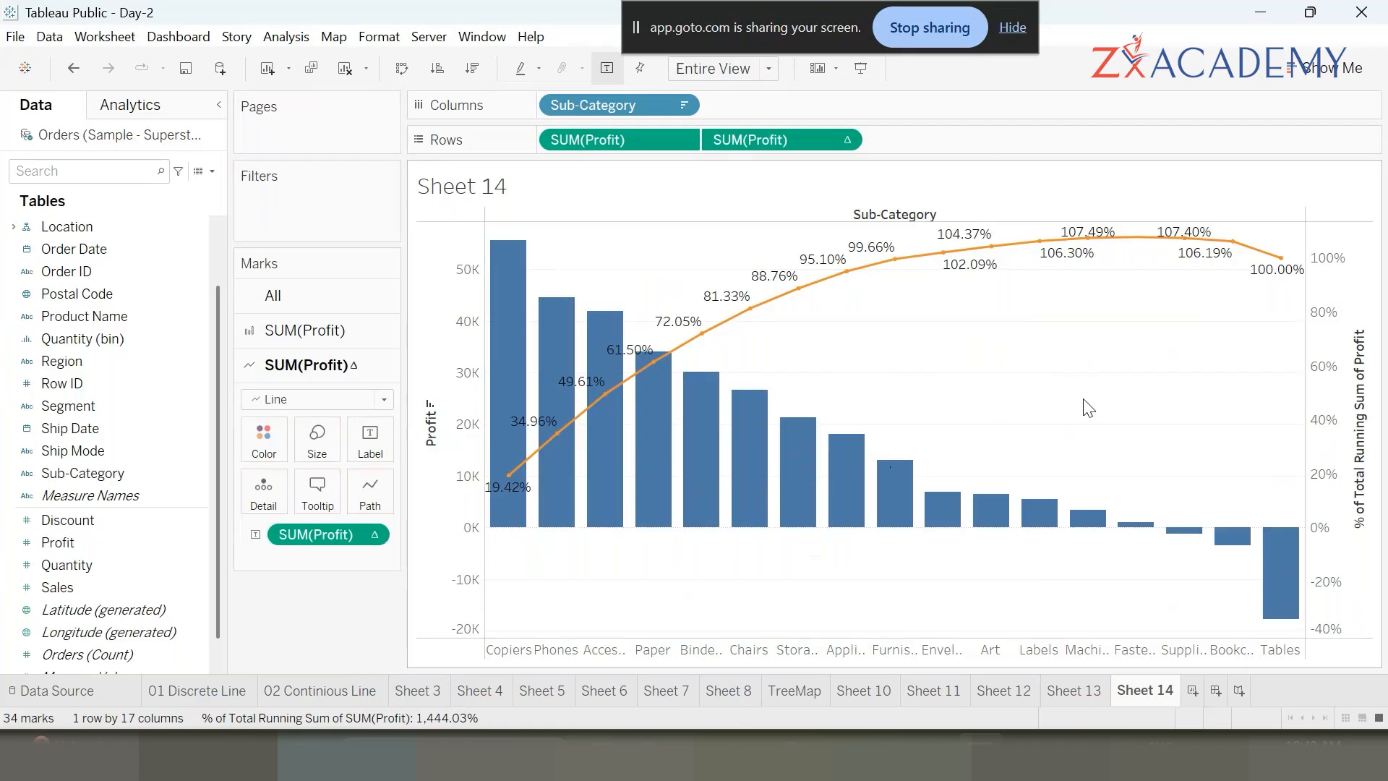
- Switch to presentation mode and inspect the Sub-Category tooltips on the bars and line
click(860, 70)
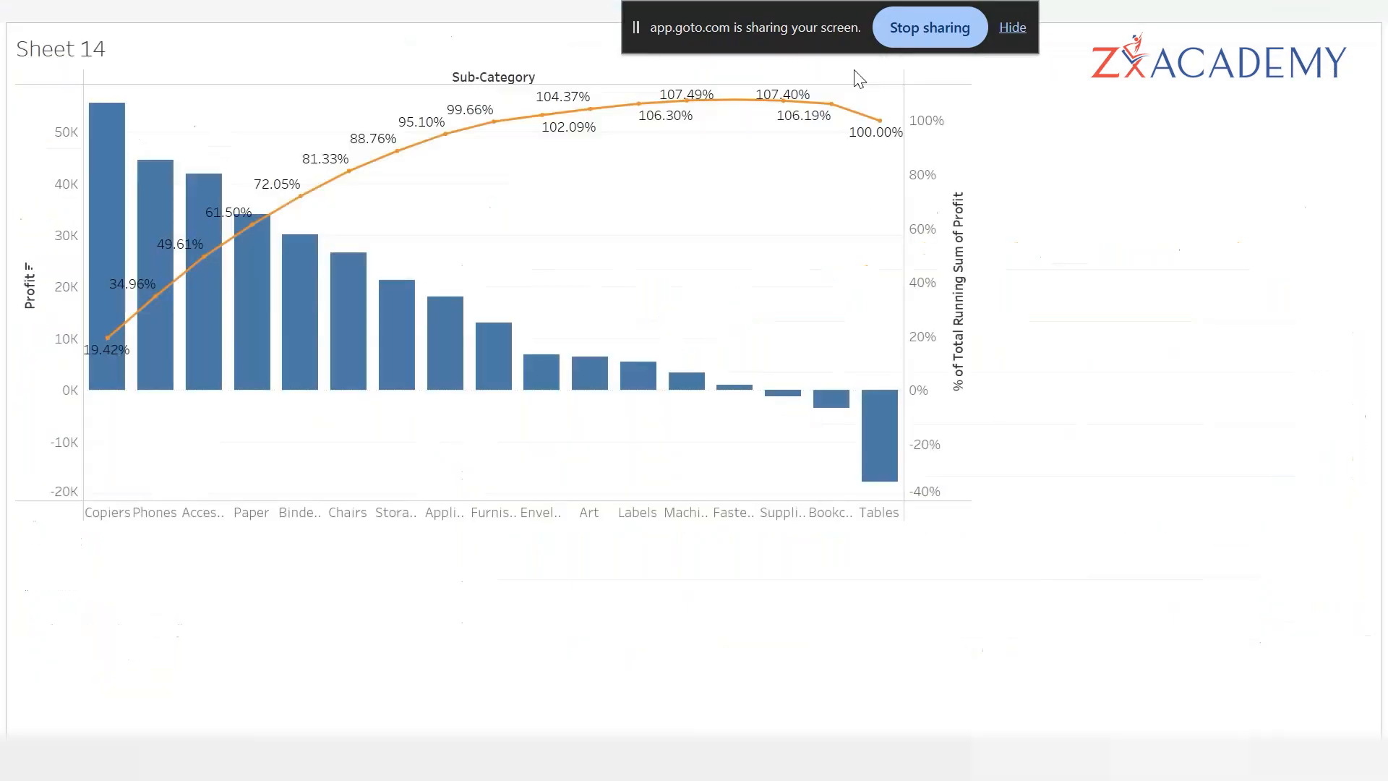
mouse_move(460, 217)
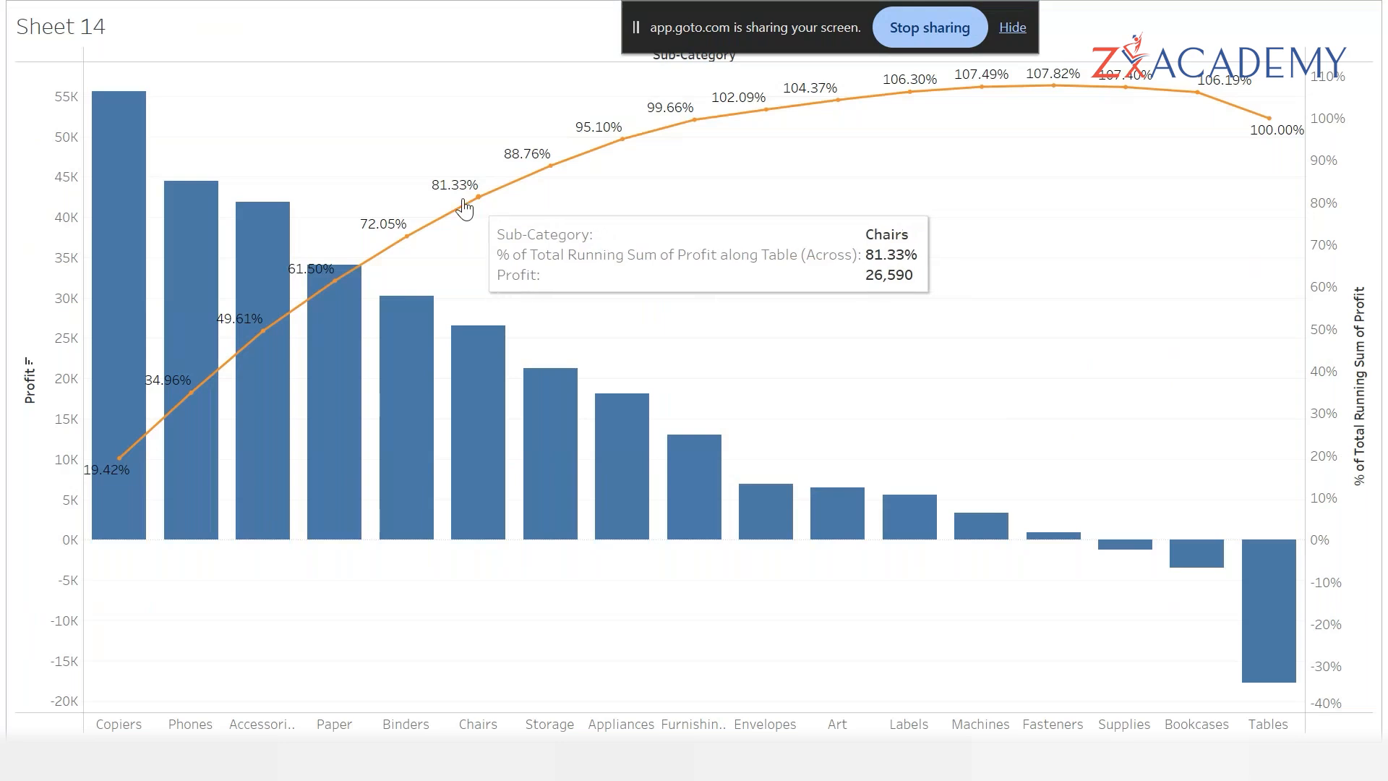
mouse_move(912, 94)
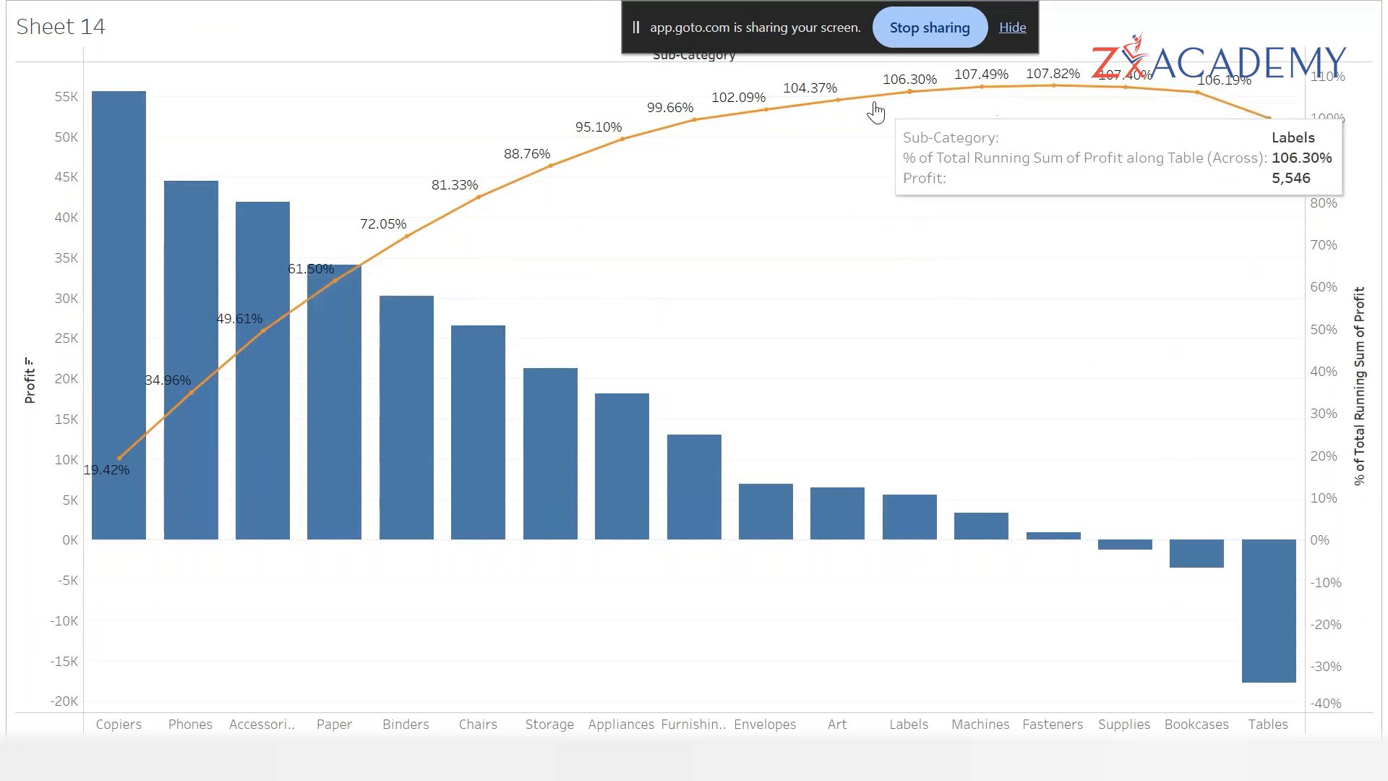
mouse_move(736, 125)
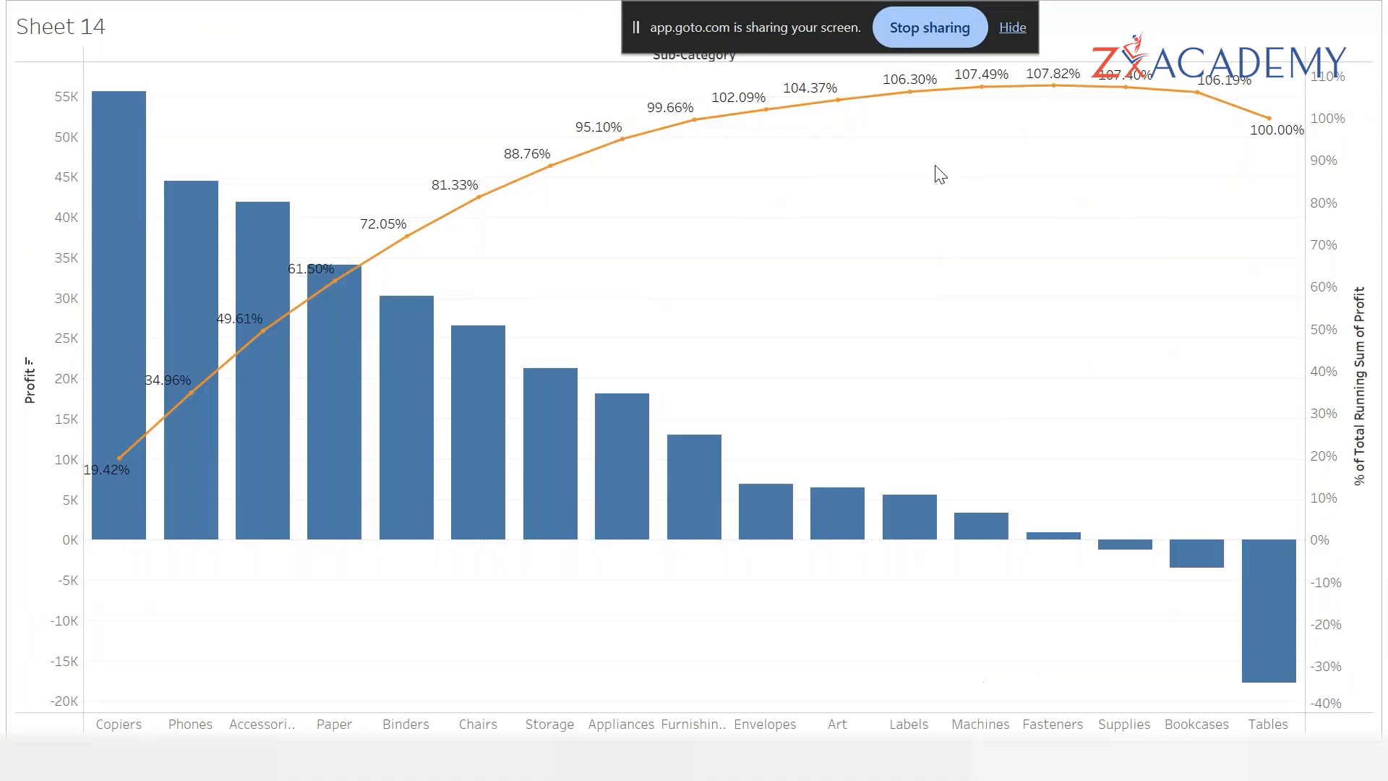
mouse_move(810, 110)
mouse_move(684, 118)
mouse_move(262, 297)
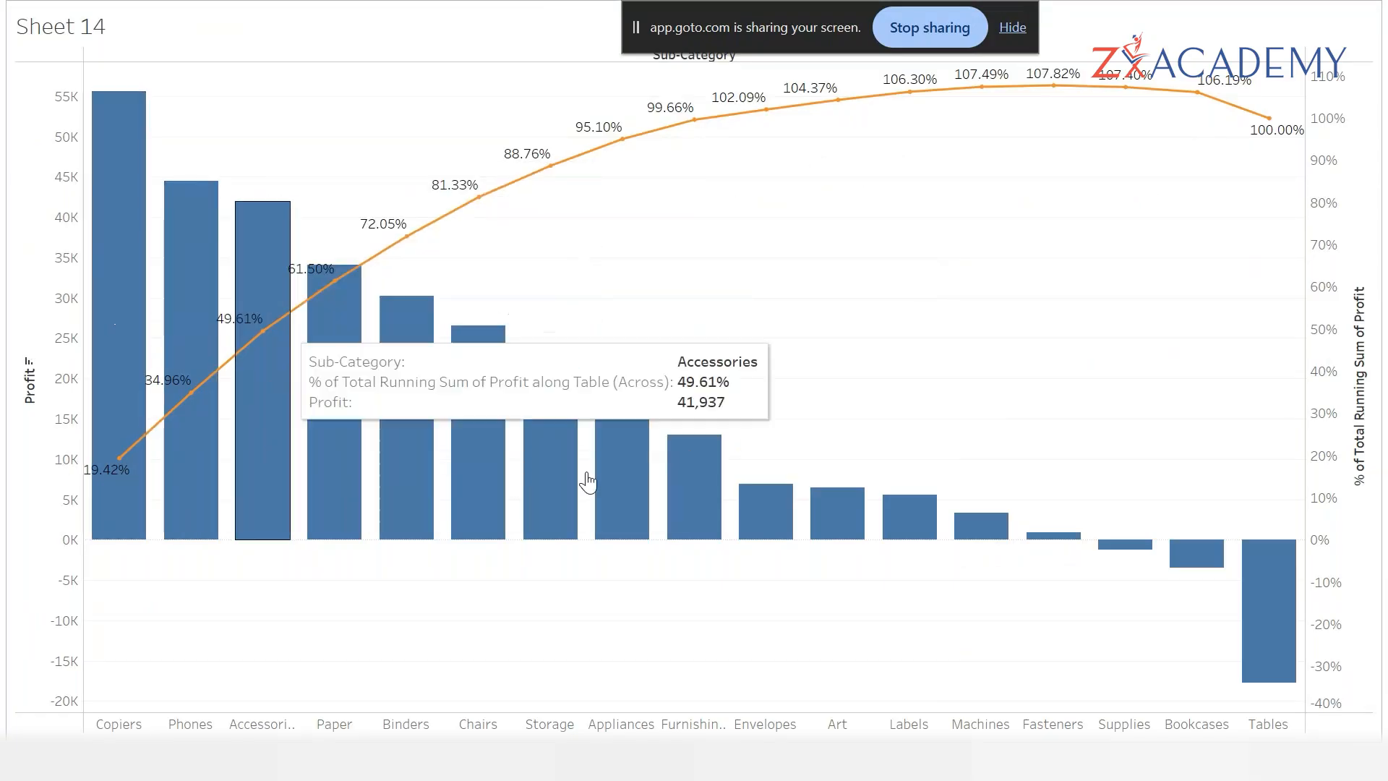
mouse_move(711, 473)
mouse_move(908, 555)
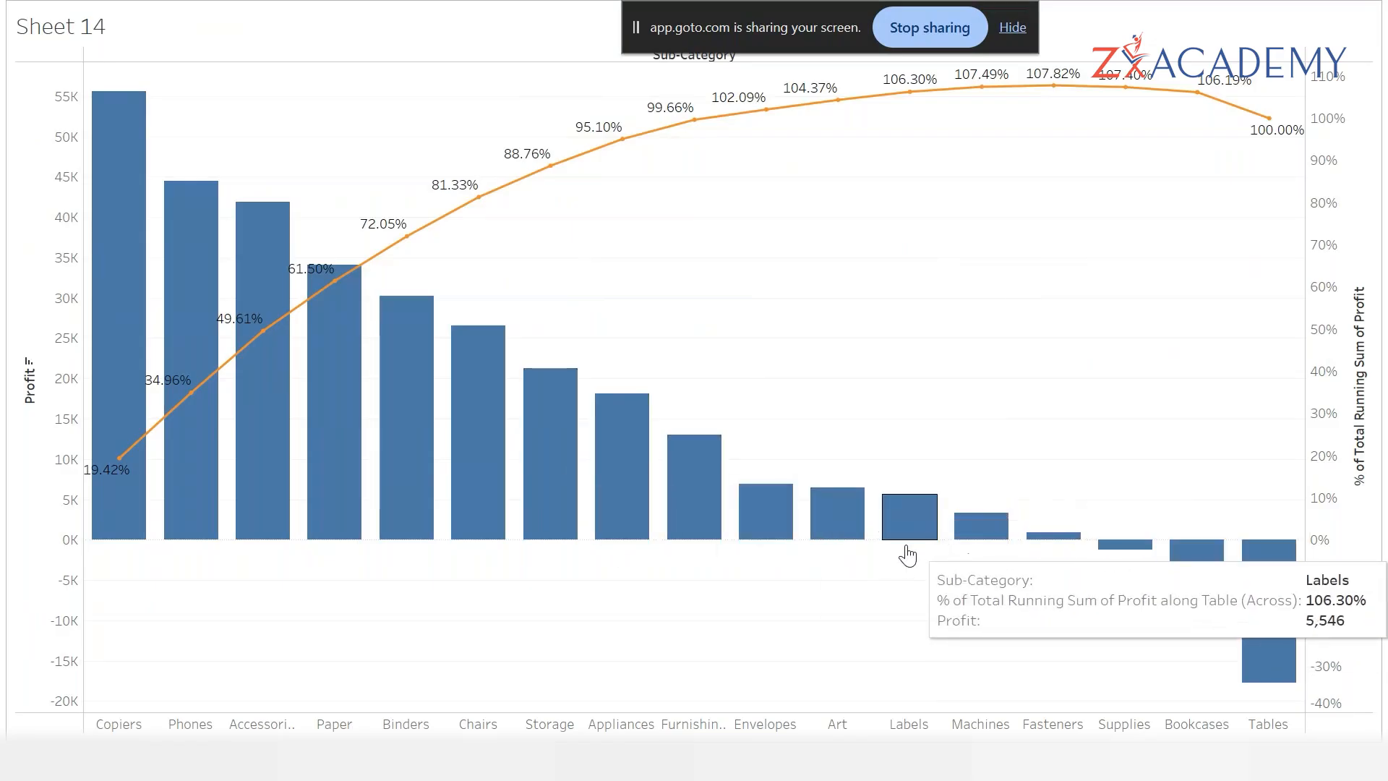
mouse_move(355, 415)
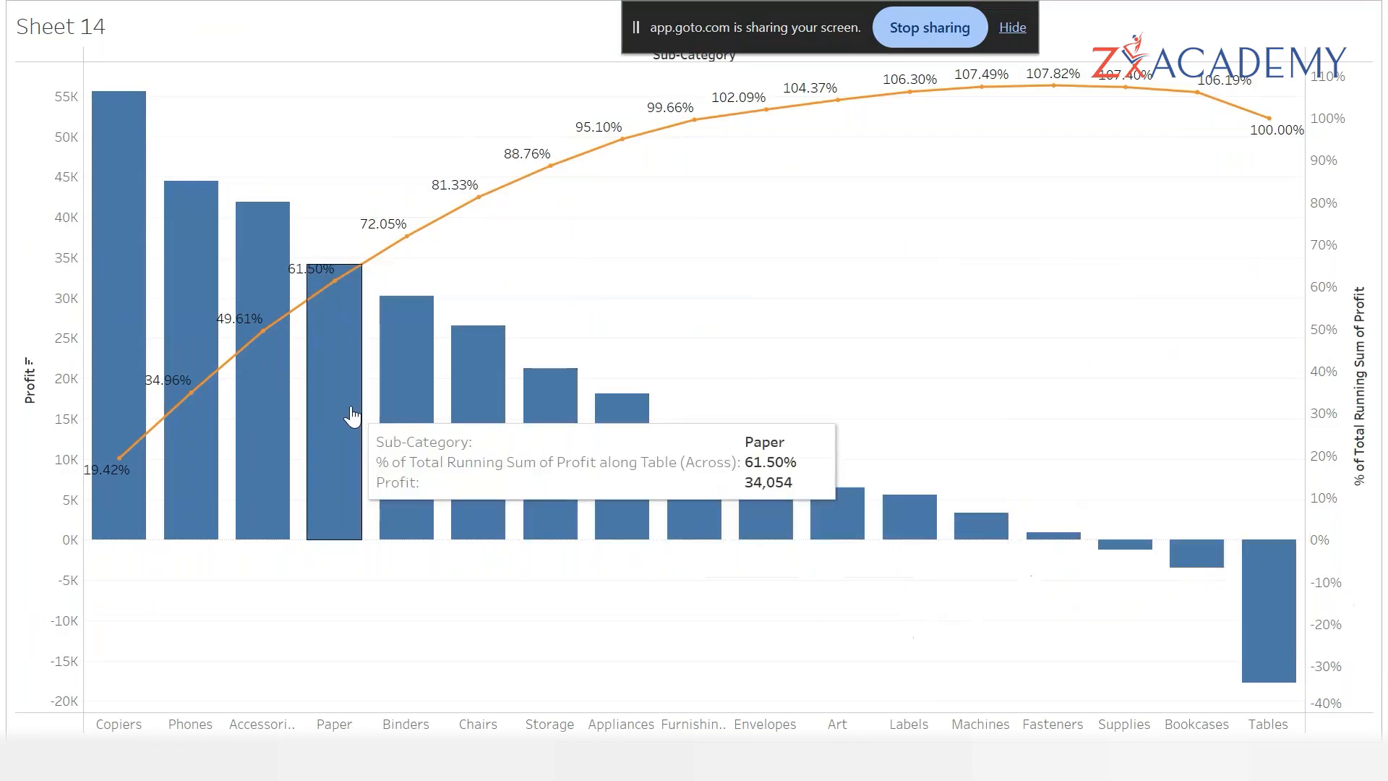
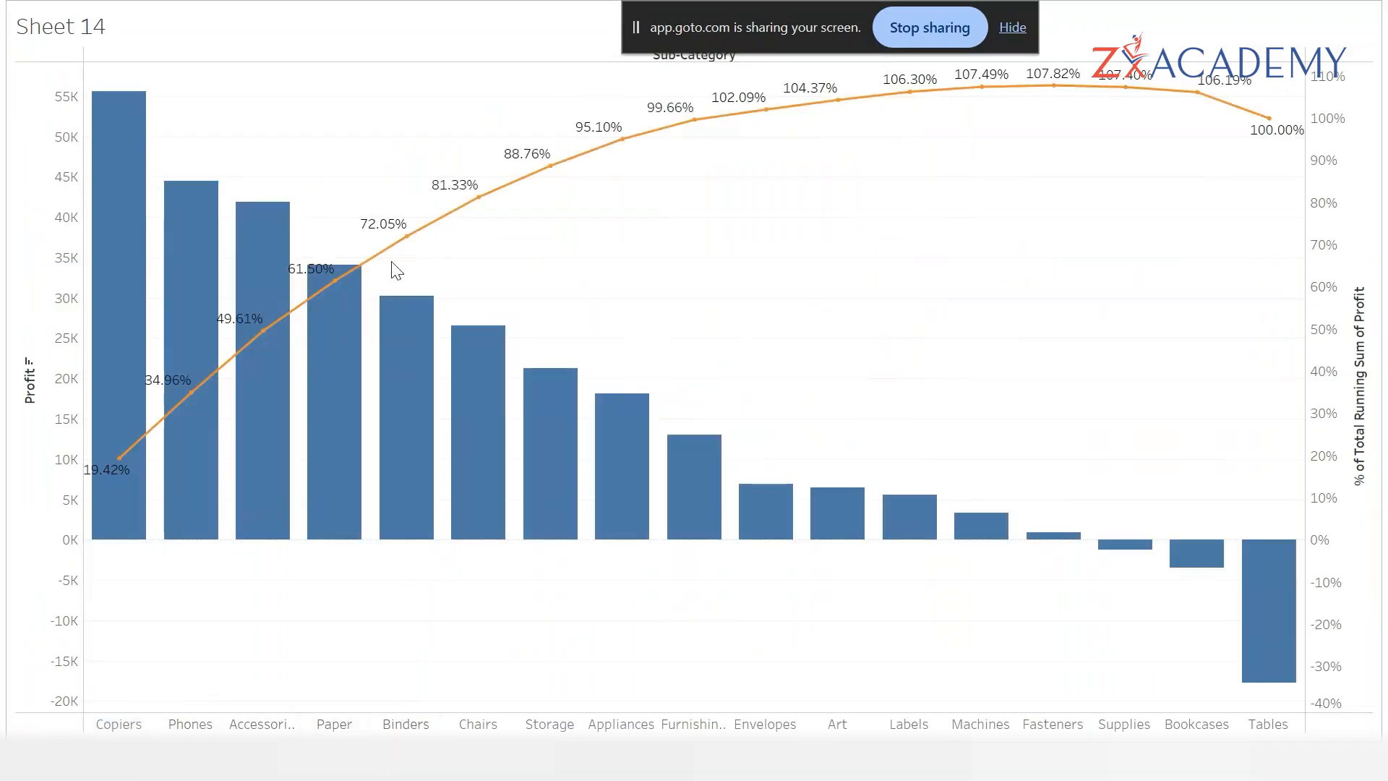
- Exit presentation mode and open, then close, the Show Me panel
mouse_move(117, 425)
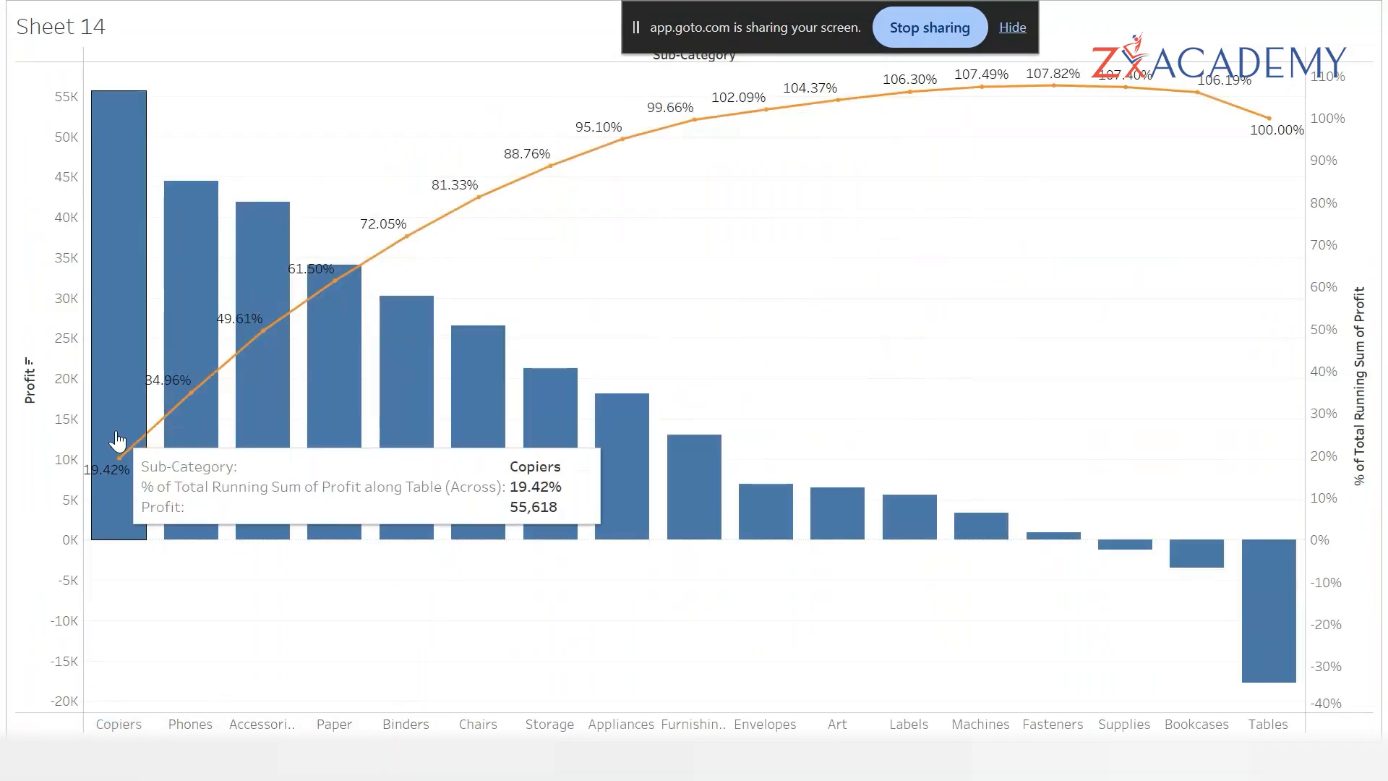
key(Escape)
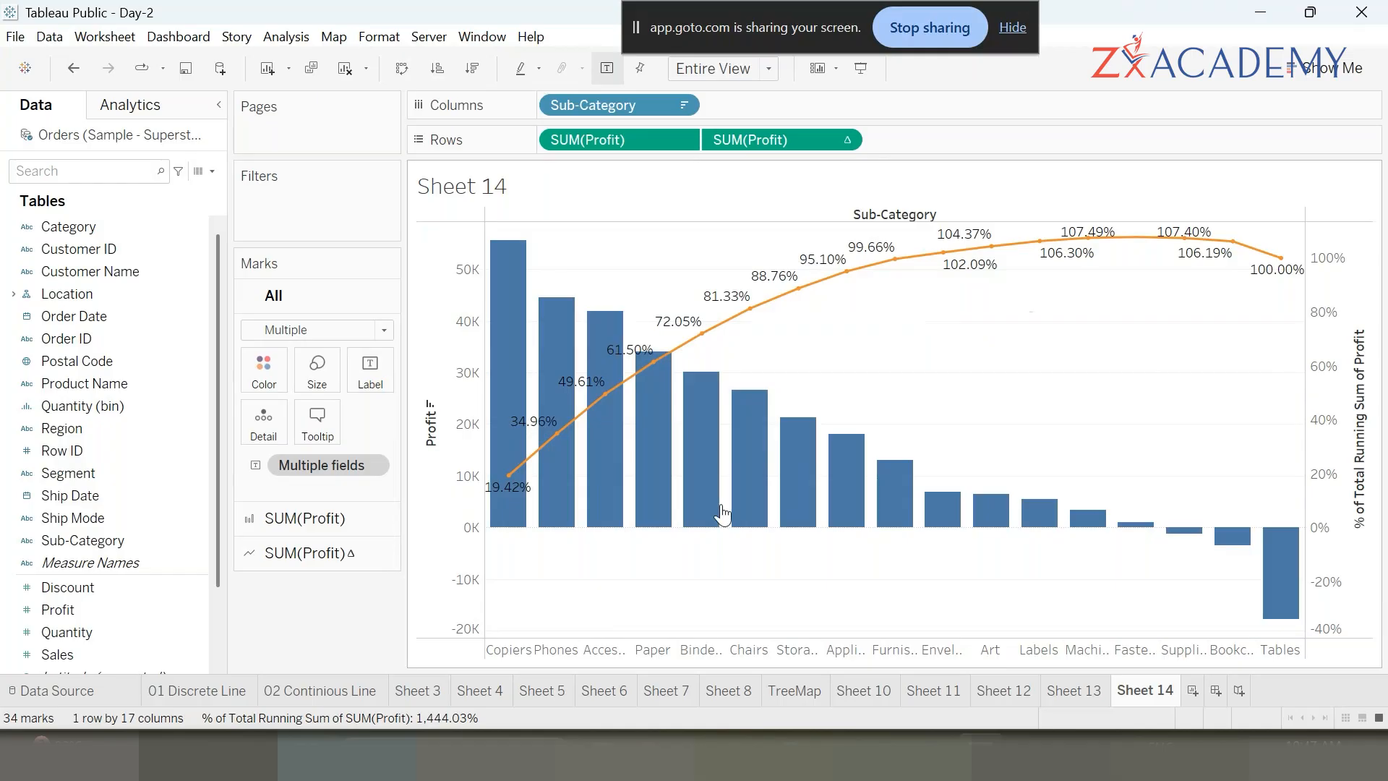
mouse_move(699, 497)
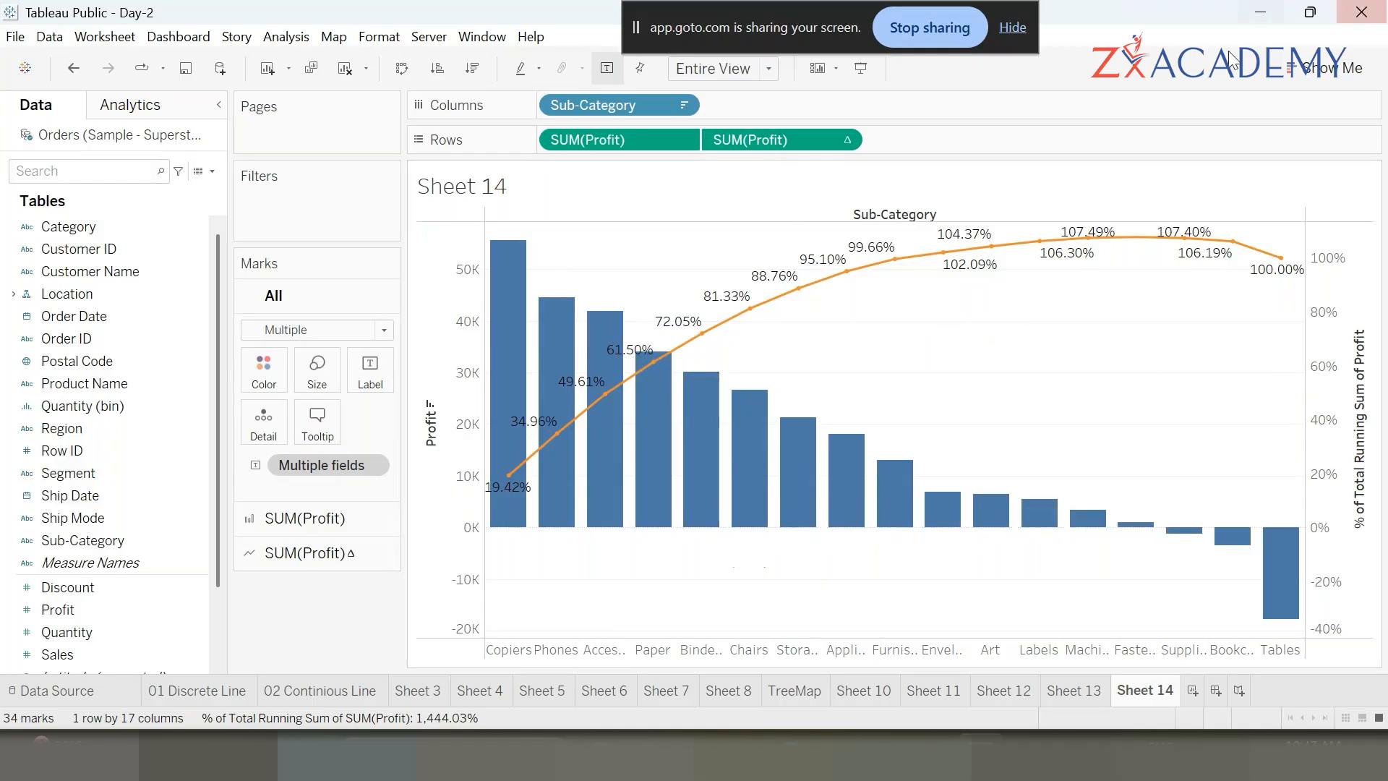
click(1350, 69)
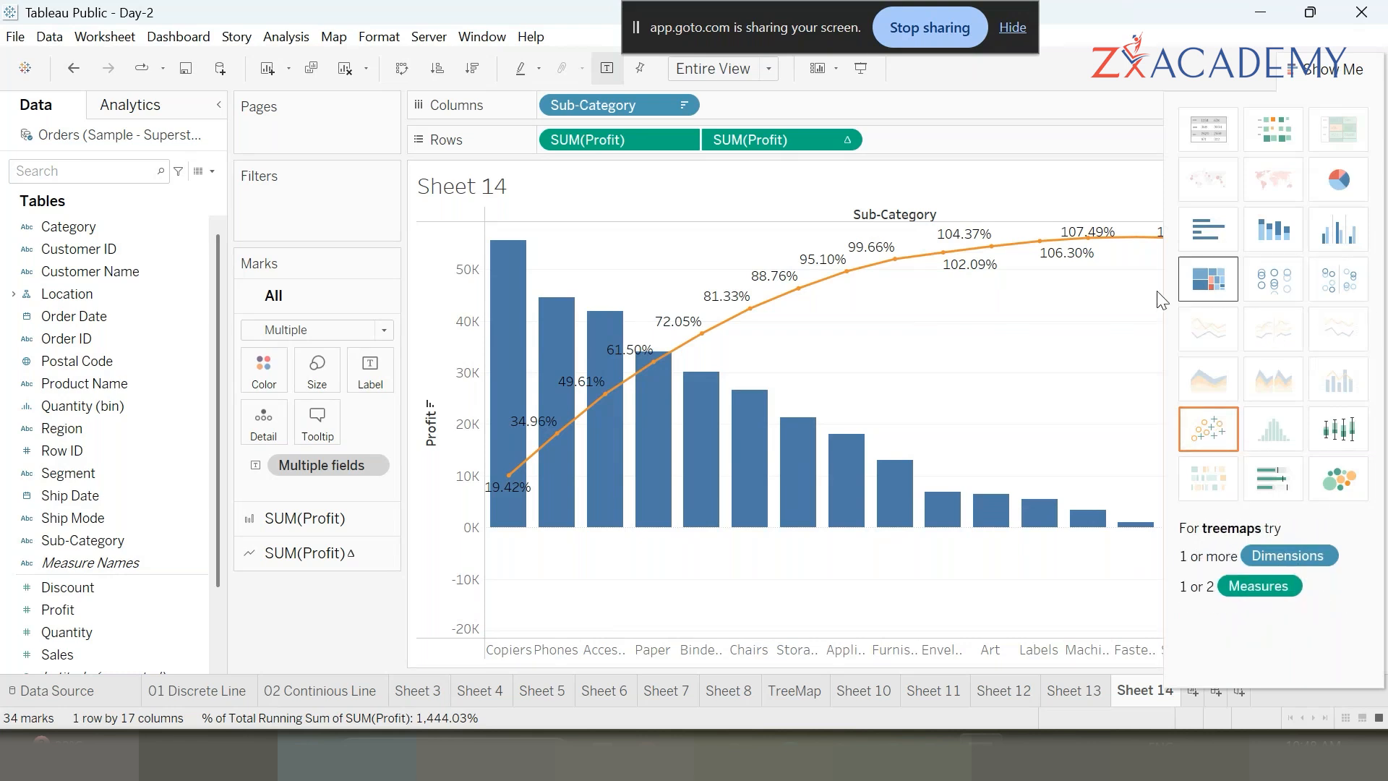
click(1291, 72)
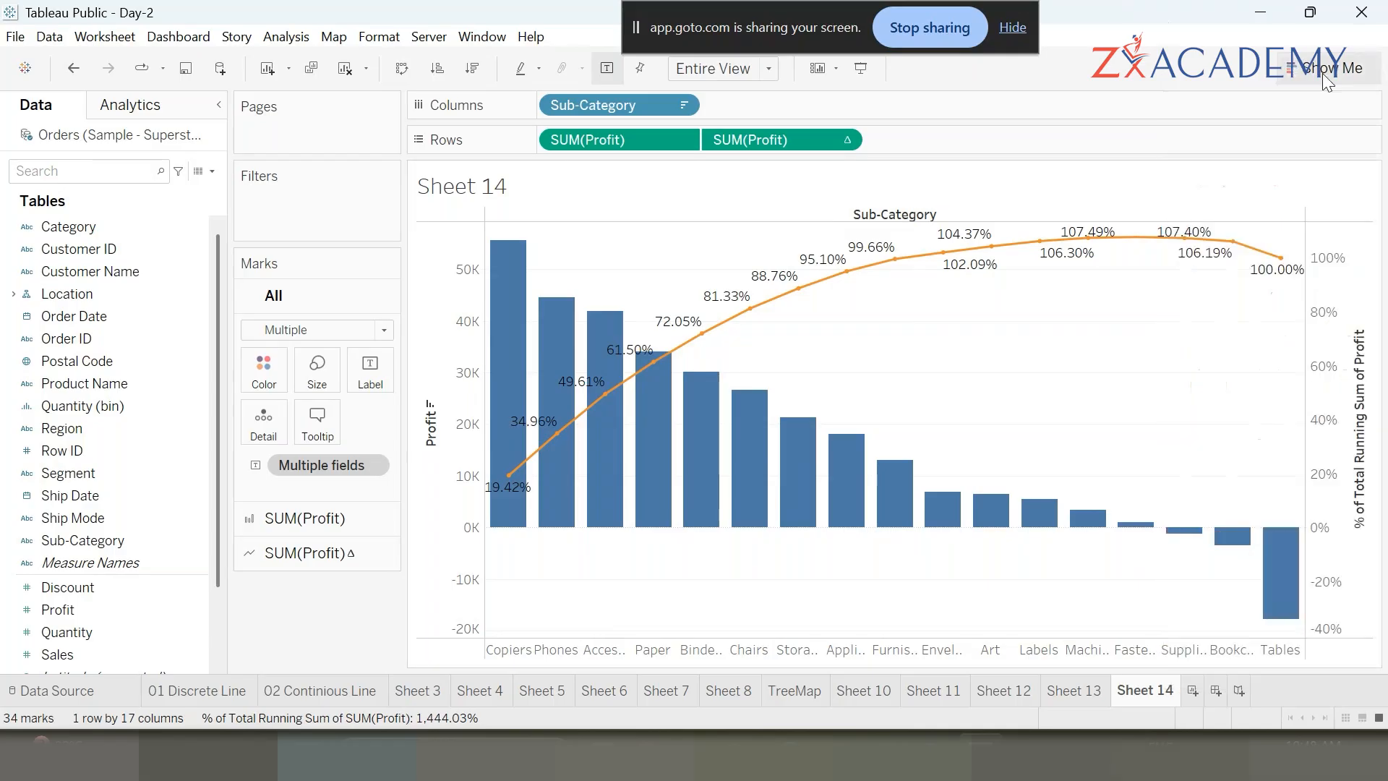
- Create a new worksheet
click(1192, 692)
mouse_move(1194, 694)
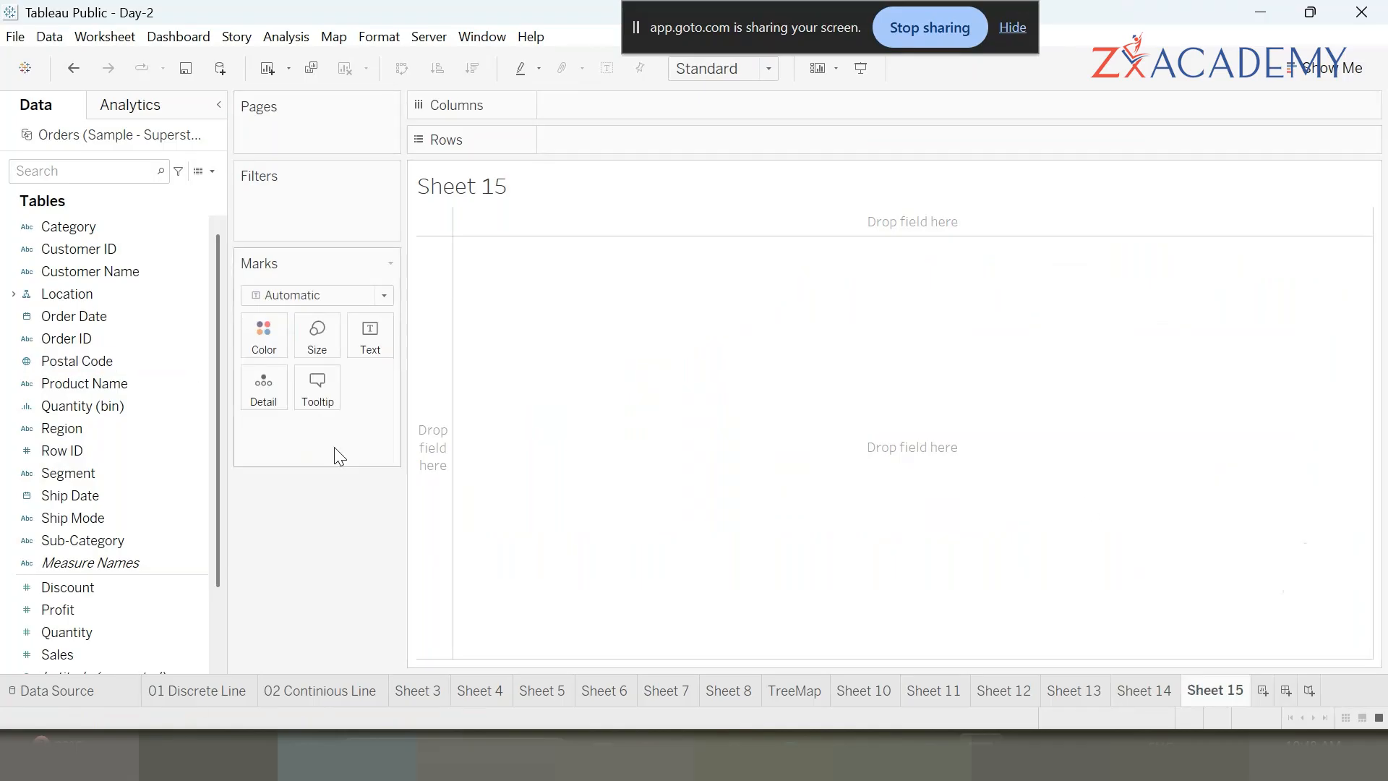
scroll(115, 604, down, 1)
scroll(113, 604, down, 1)
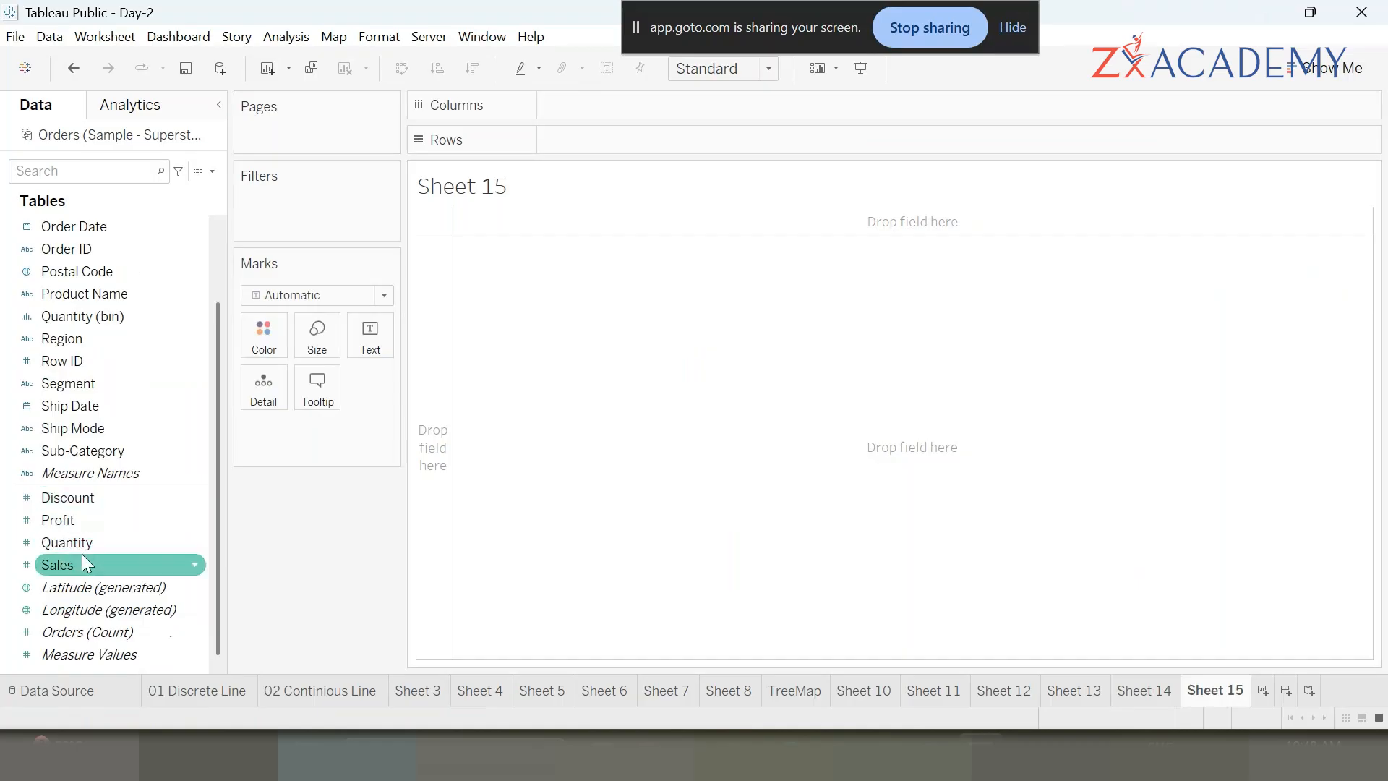
scroll(63, 298, up, 2)
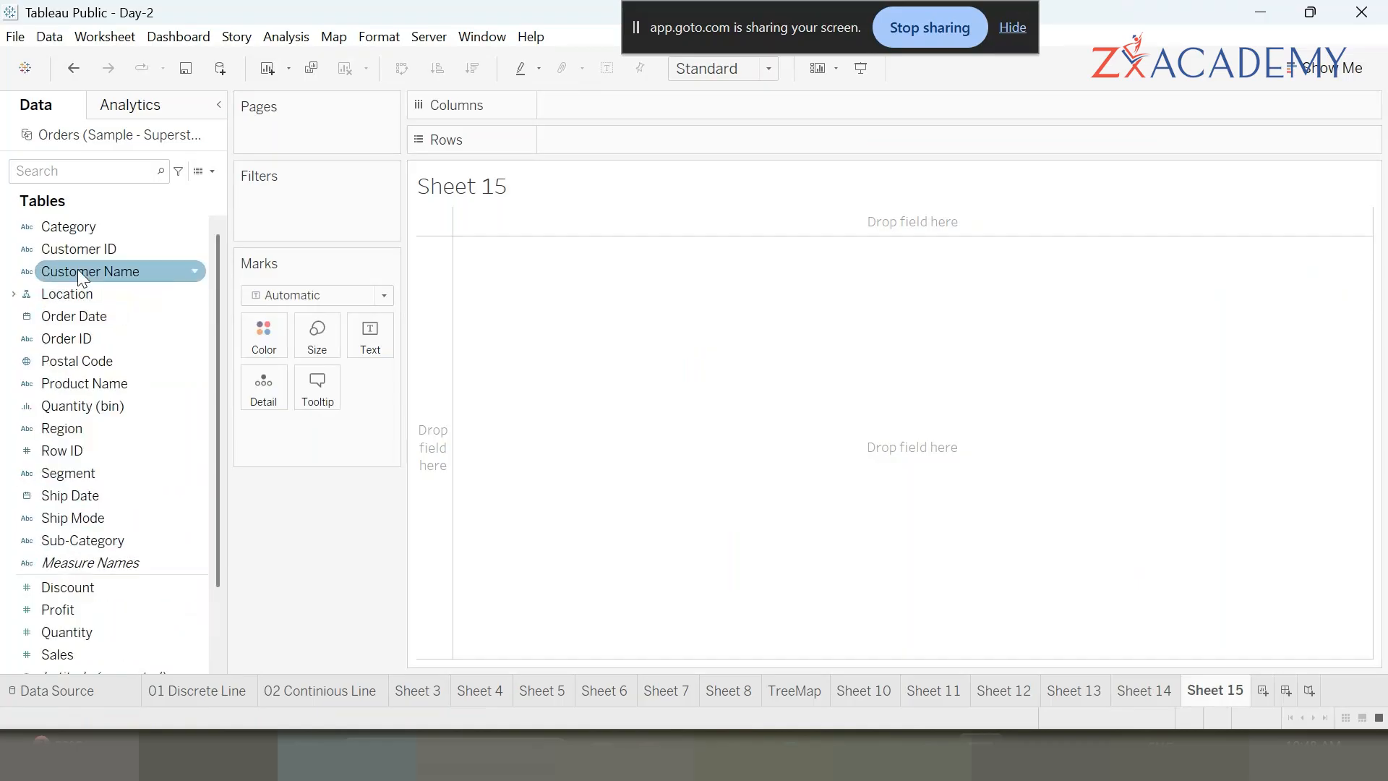
- Display Sales by Segment as a Percent of Total quick table calculation
double_click(69, 477)
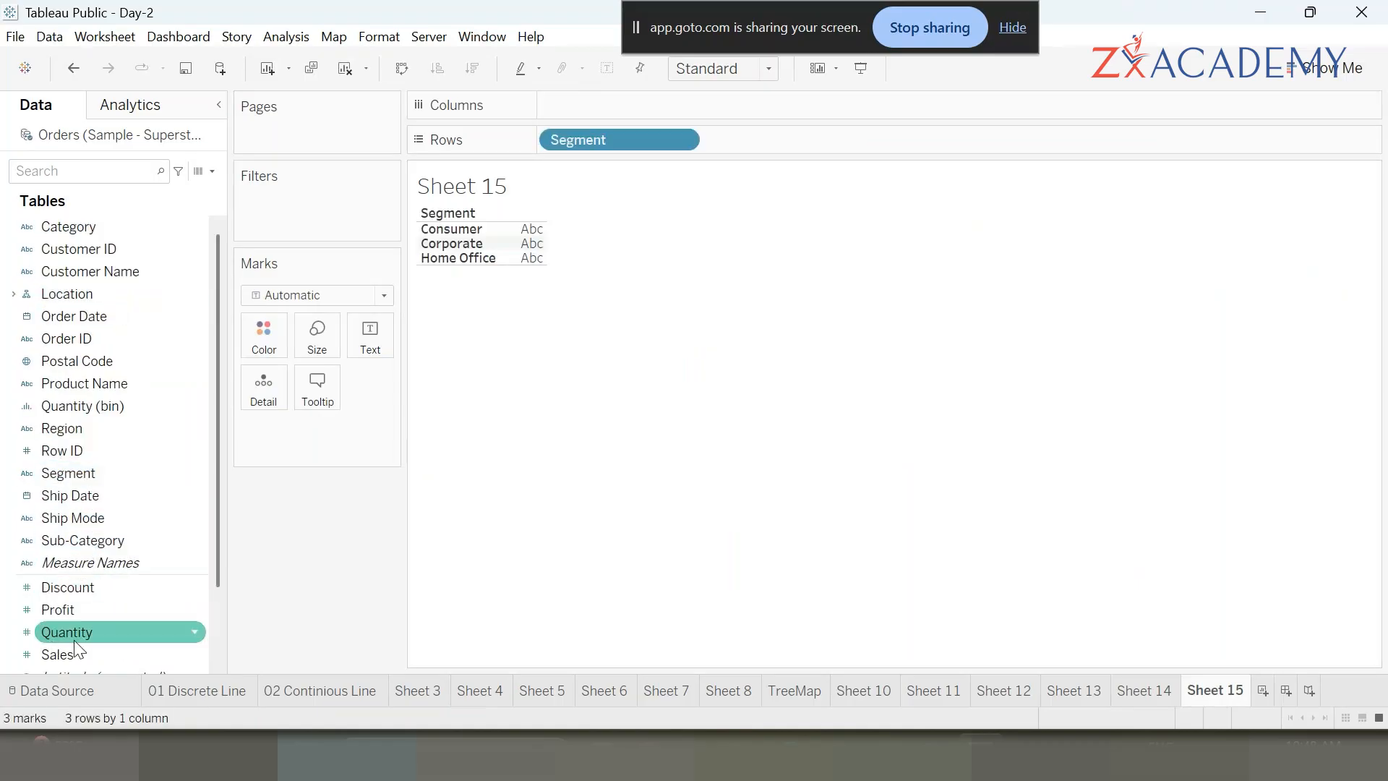
scroll(75, 640, down, 3)
double_click(63, 592)
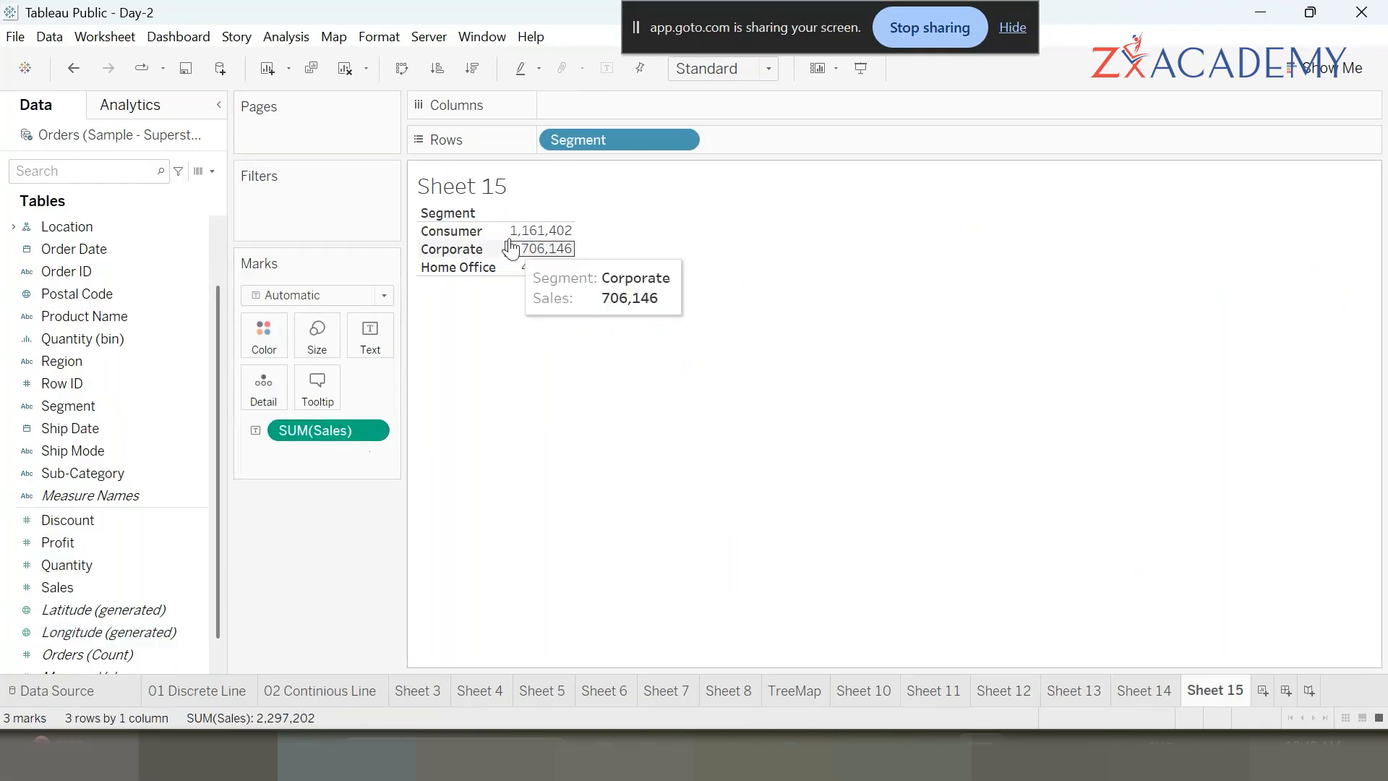
click(376, 431)
mouse_move(362, 738)
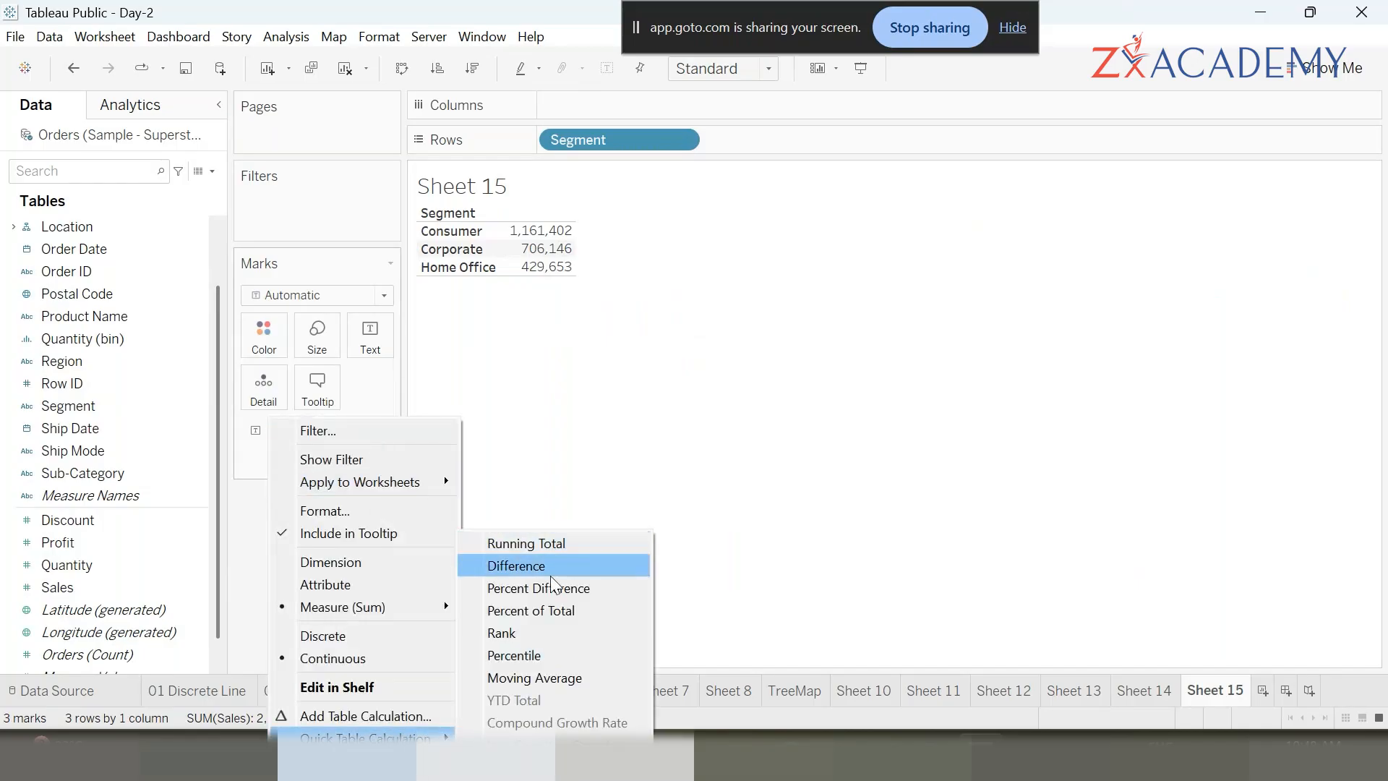
click(558, 614)
mouse_move(543, 261)
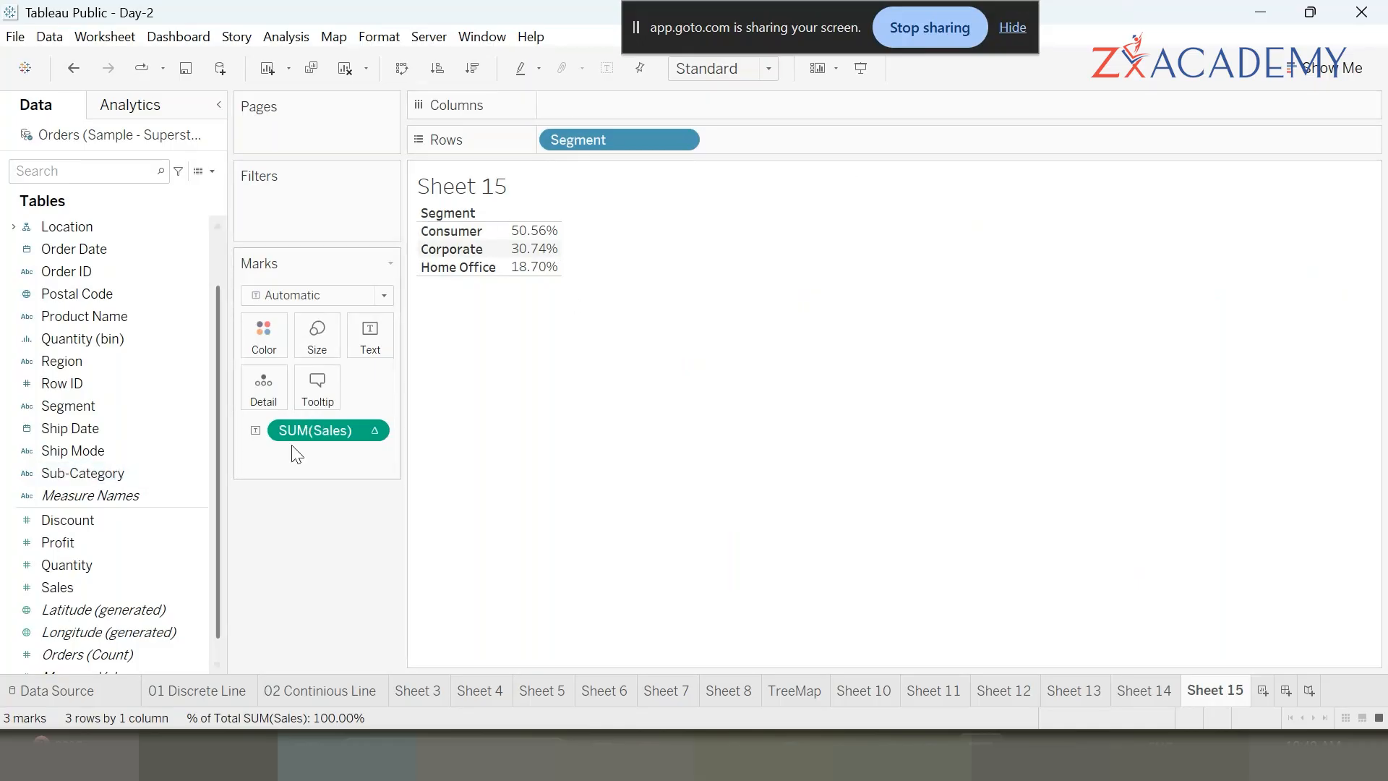
- Clear Segment and Sales from the view and put Category on Rows
drag(604, 142, 301, 649)
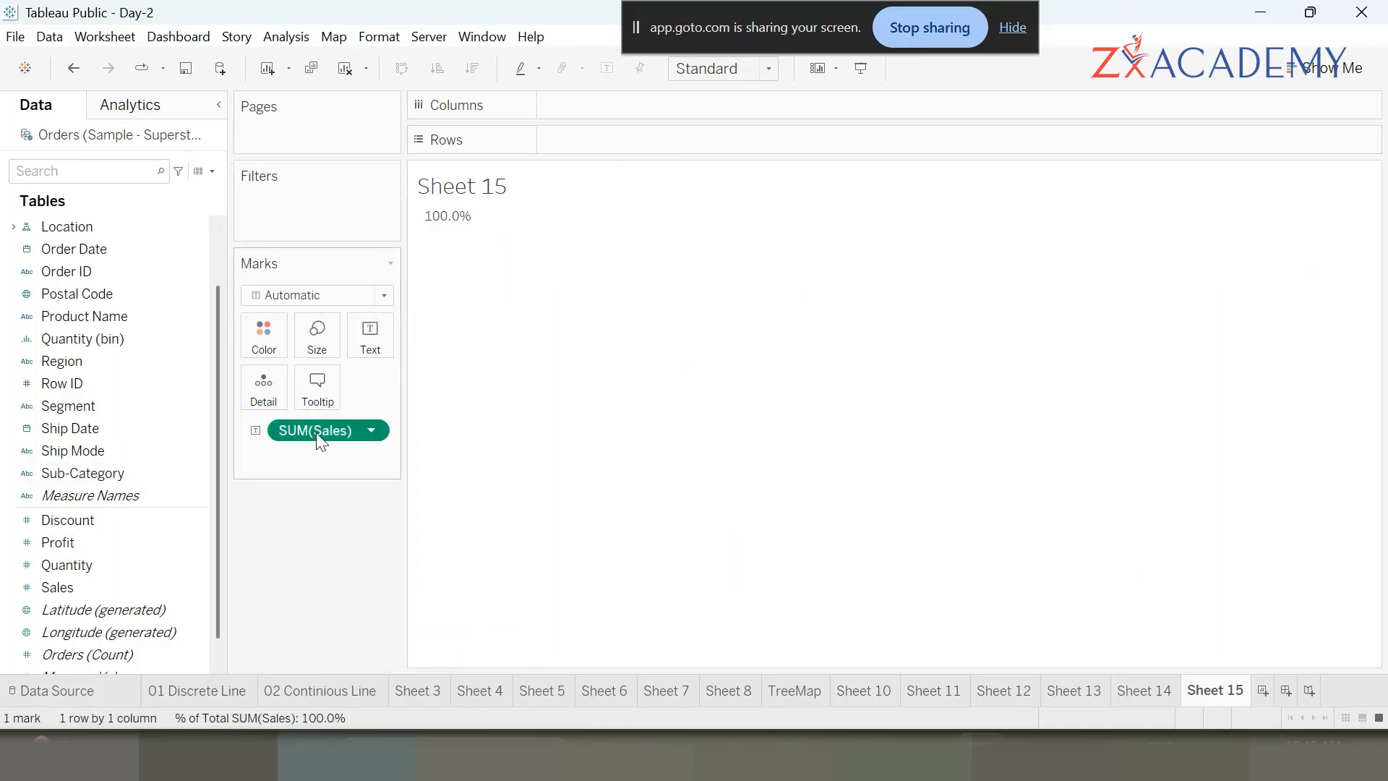
drag(318, 435, 116, 380)
scroll(90, 362, up, 1)
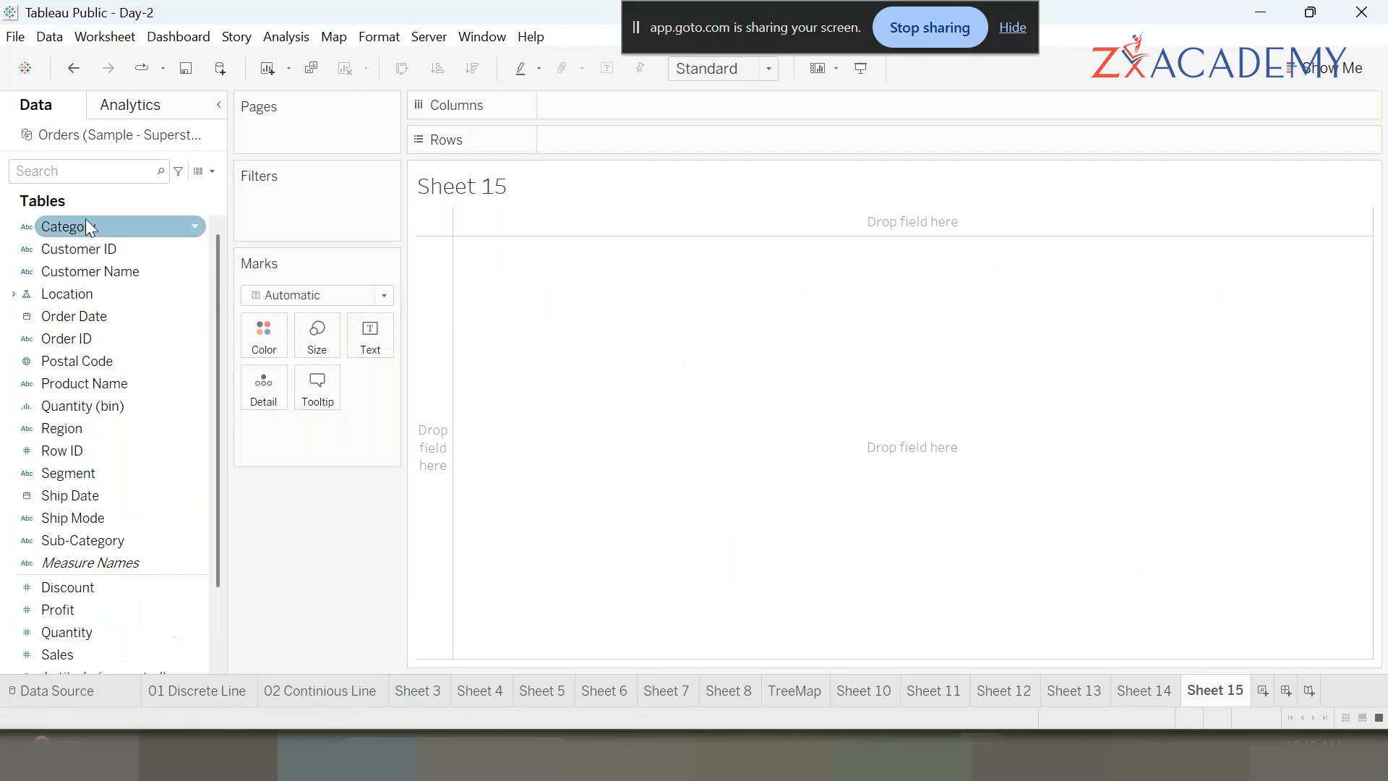
double_click(83, 230)
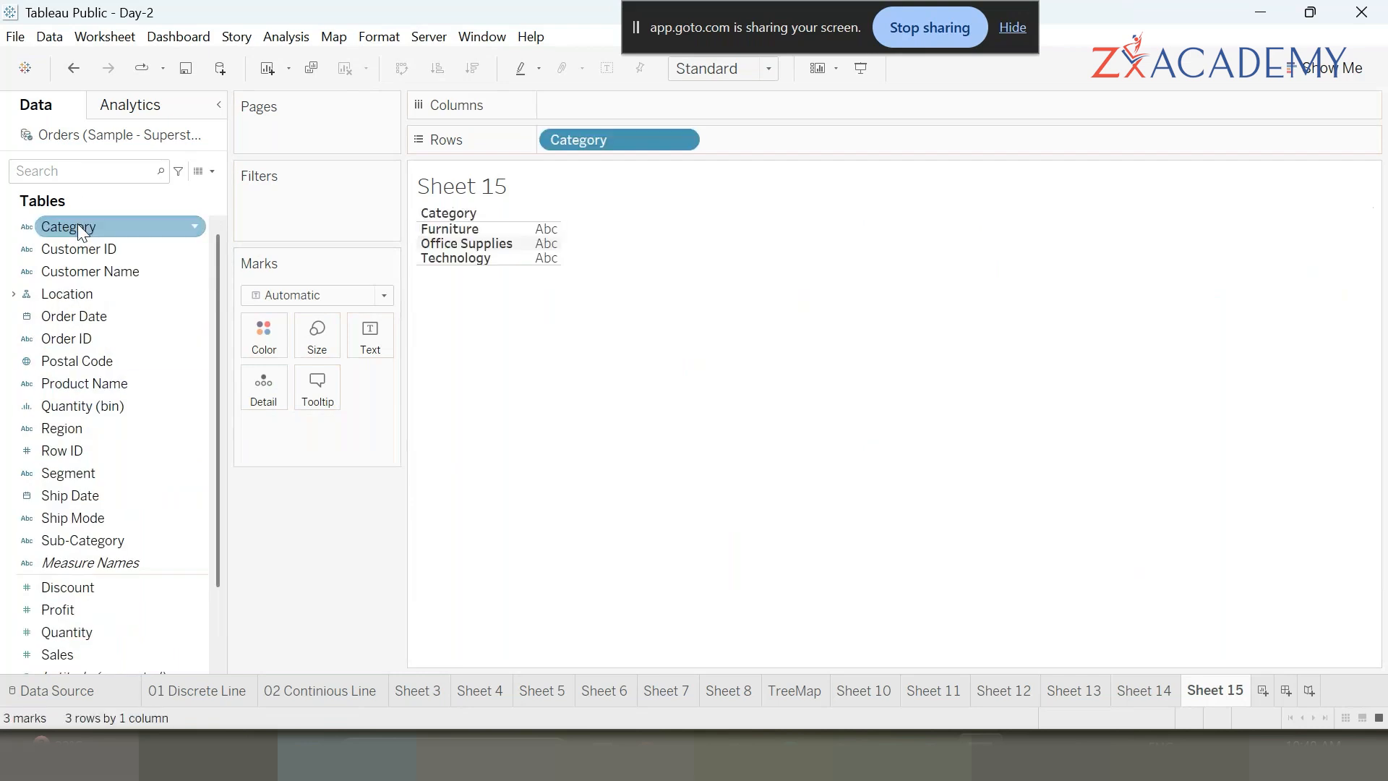
- Add Sales and Profit to the Category table, ordering Sales before Profit
scroll(55, 587, down, 1)
double_click(67, 587)
double_click(75, 544)
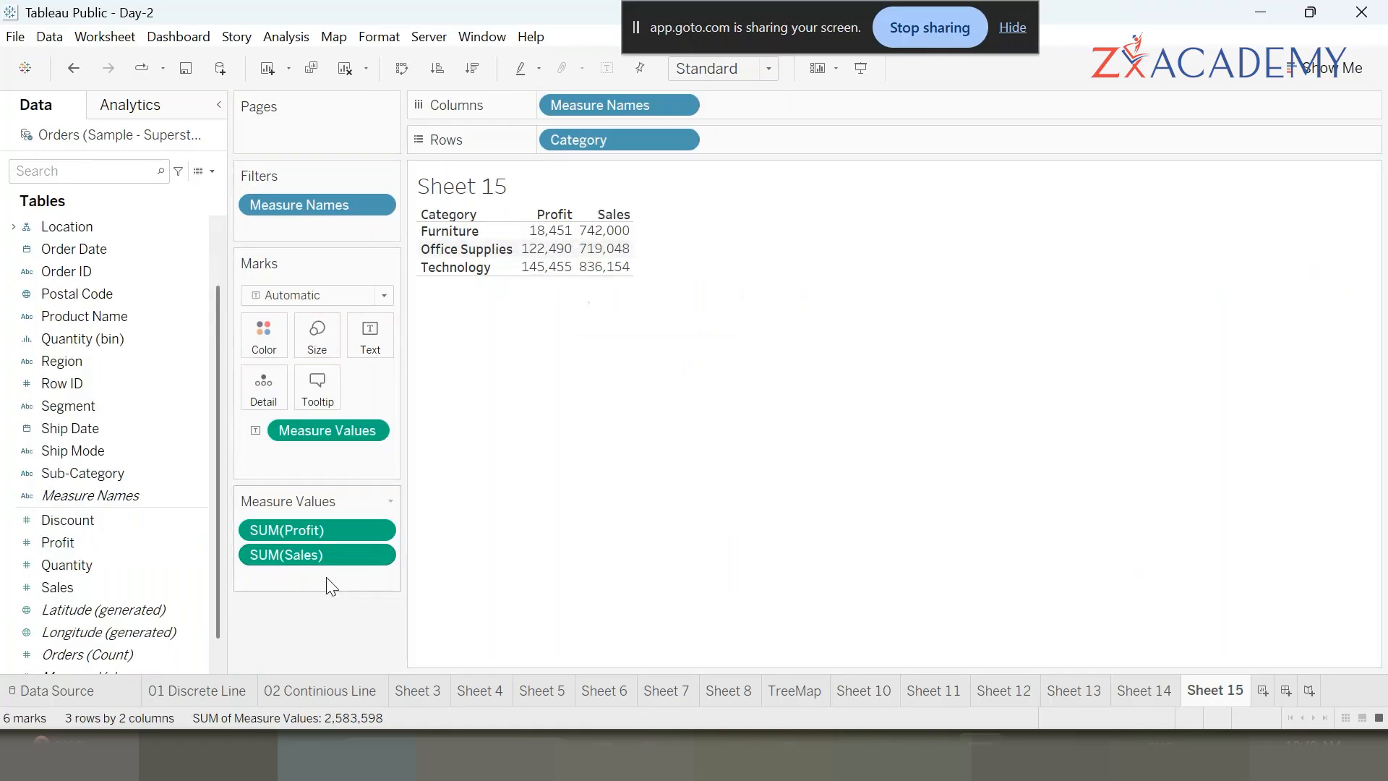
drag(304, 538, 301, 585)
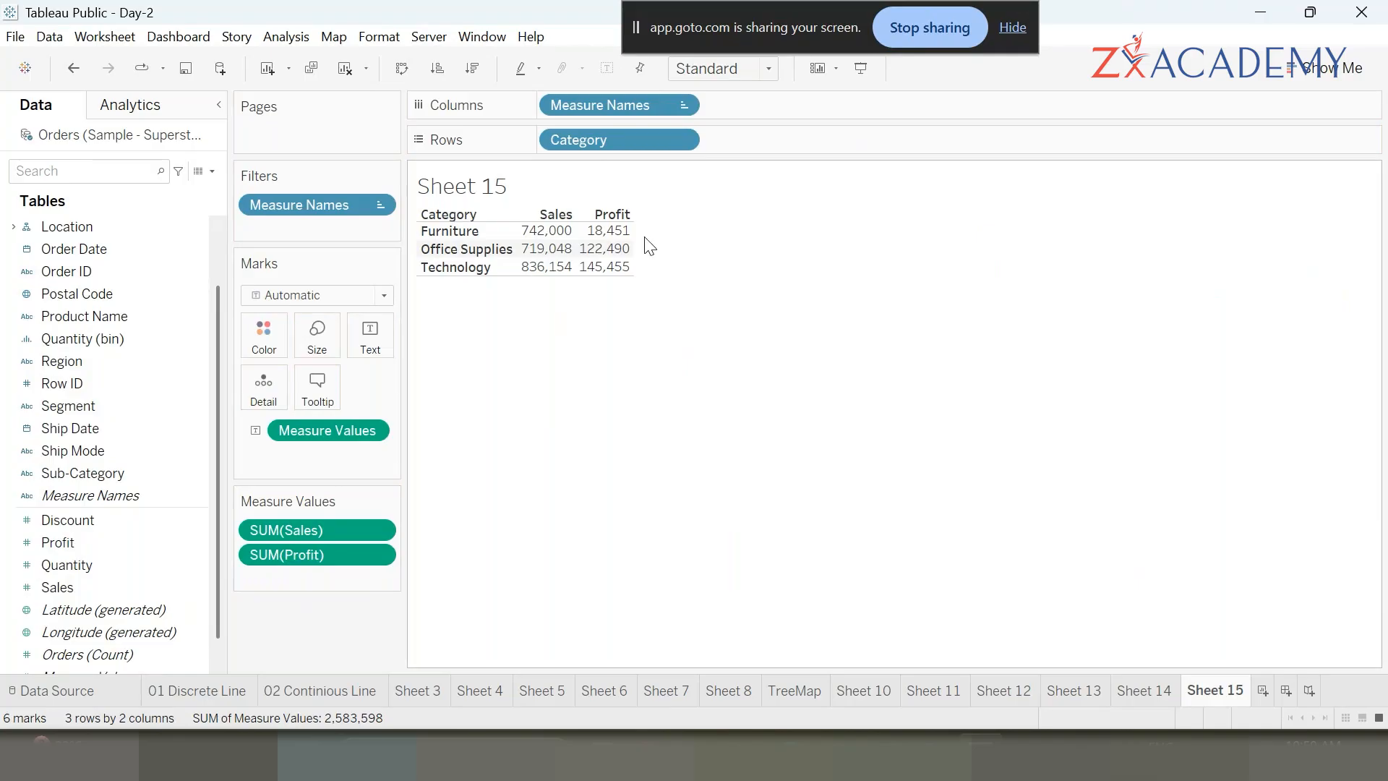
click(599, 233)
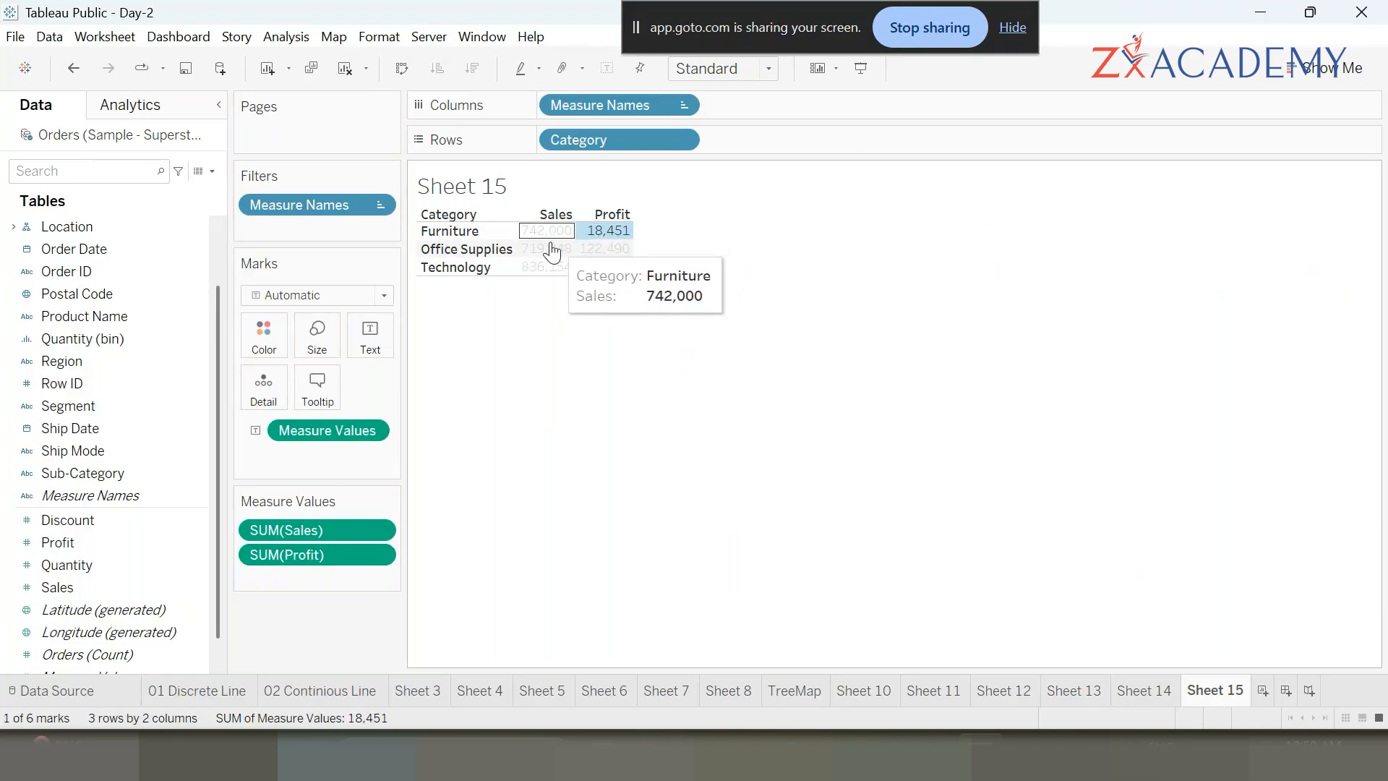
click(810, 397)
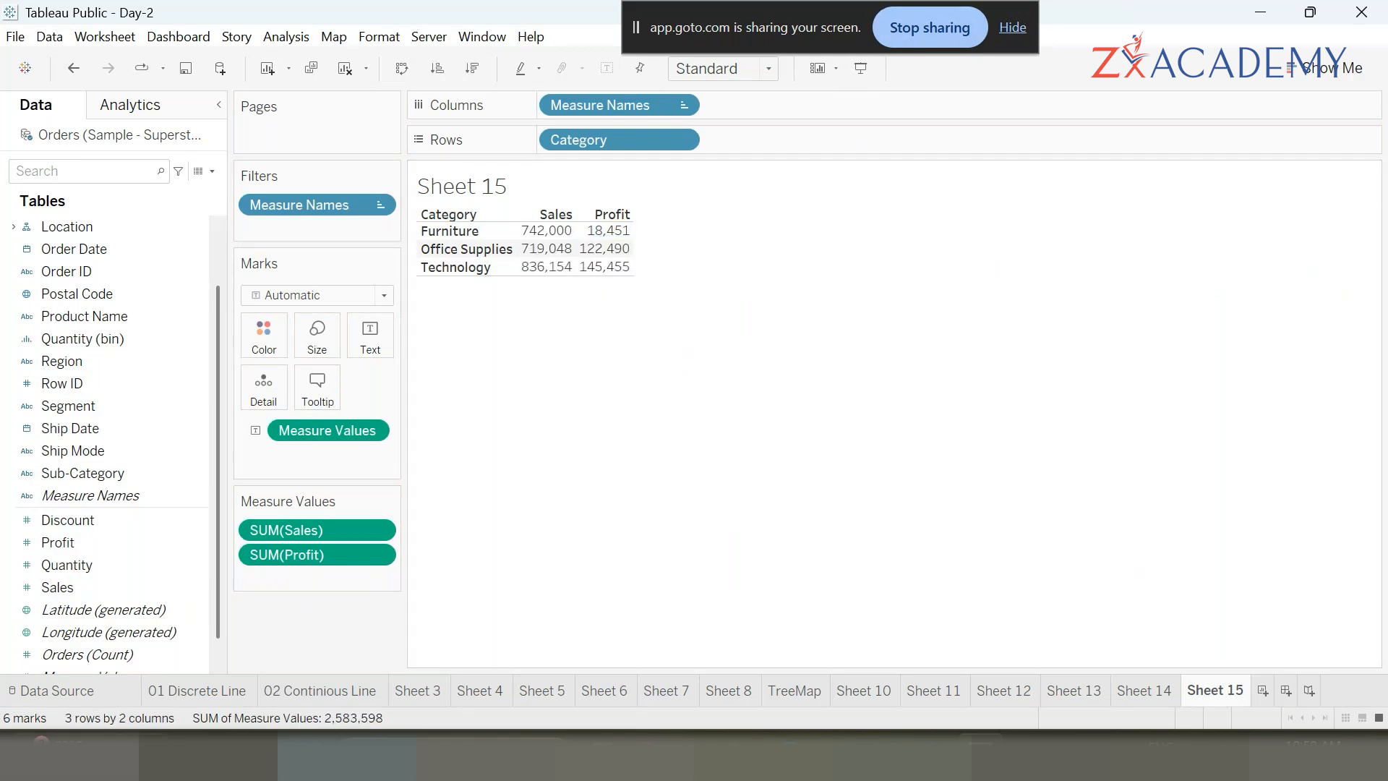
scroll(80, 556, down, 1)
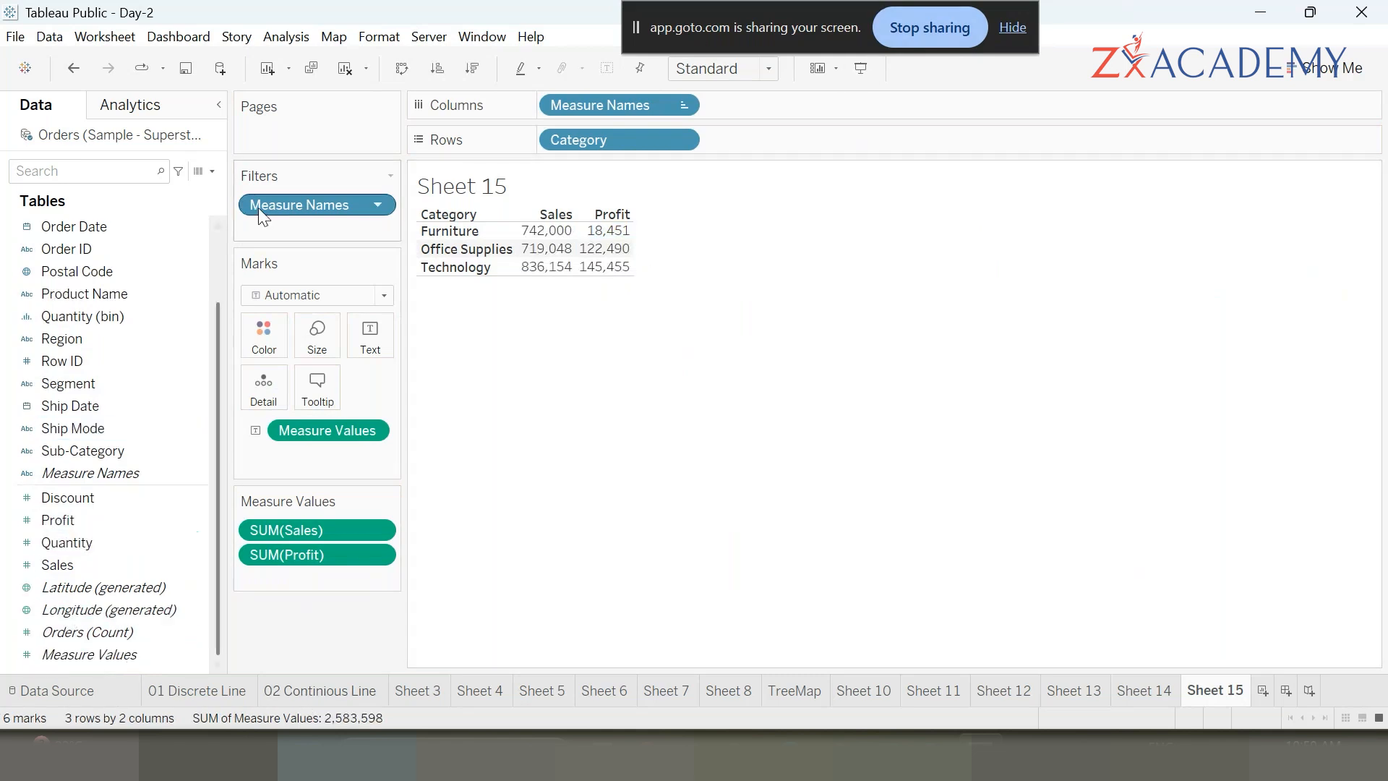
- Create a new calculated field named Profit %
click(213, 172)
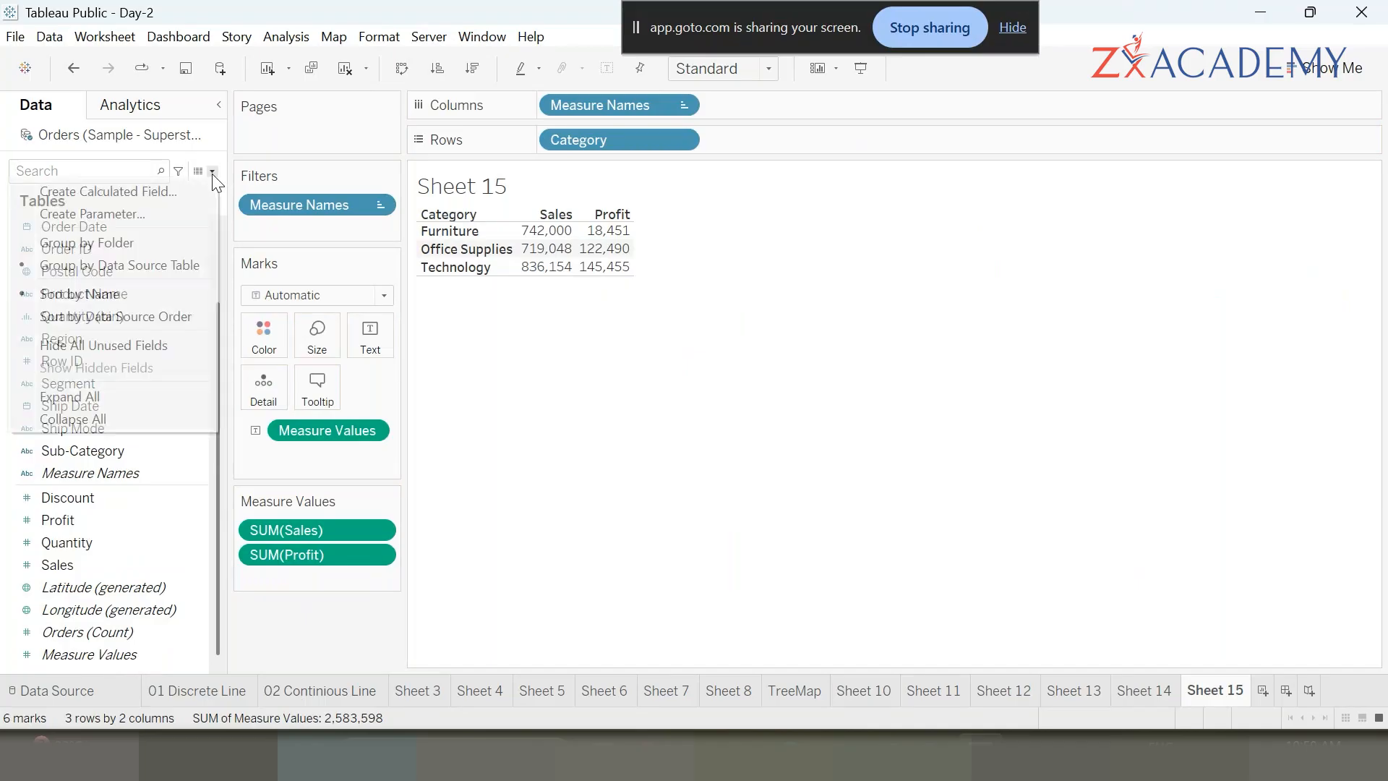
click(170, 192)
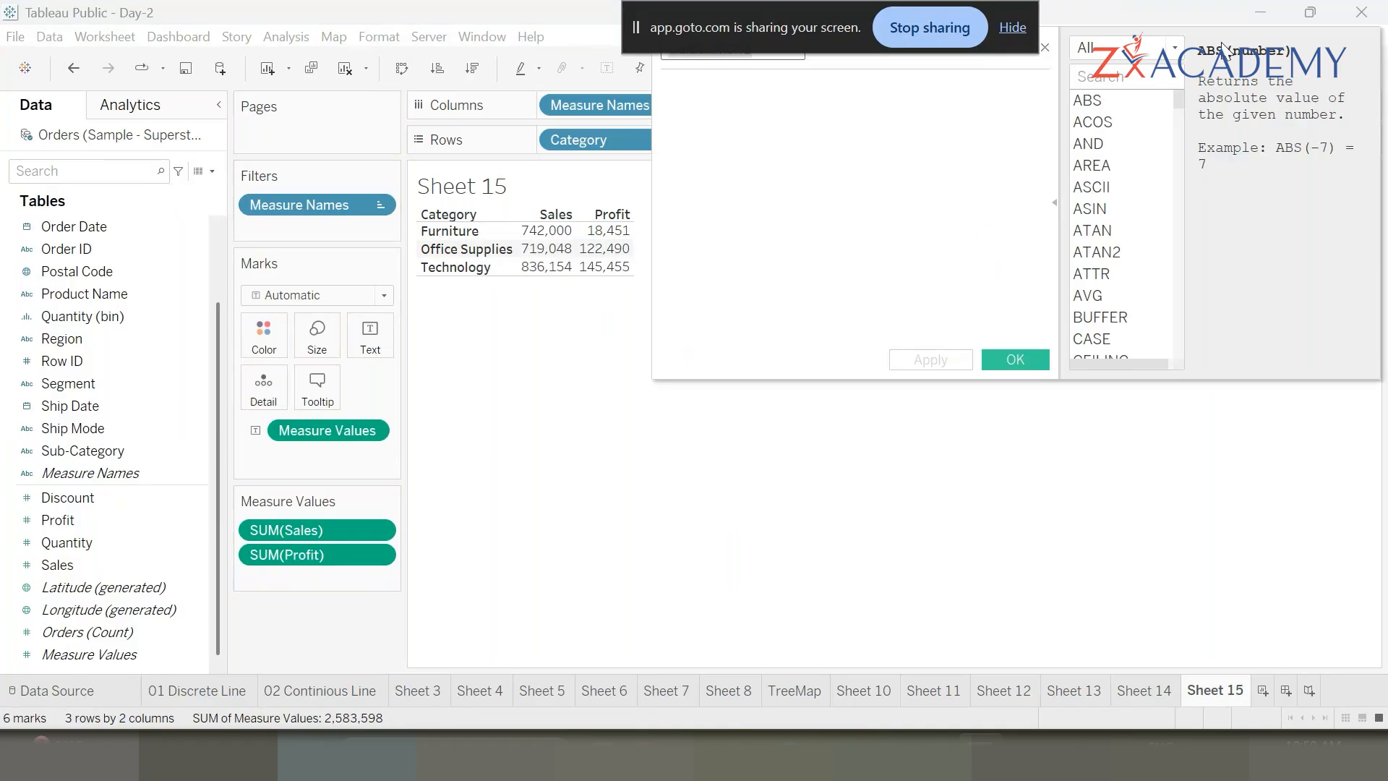
click(1013, 27)
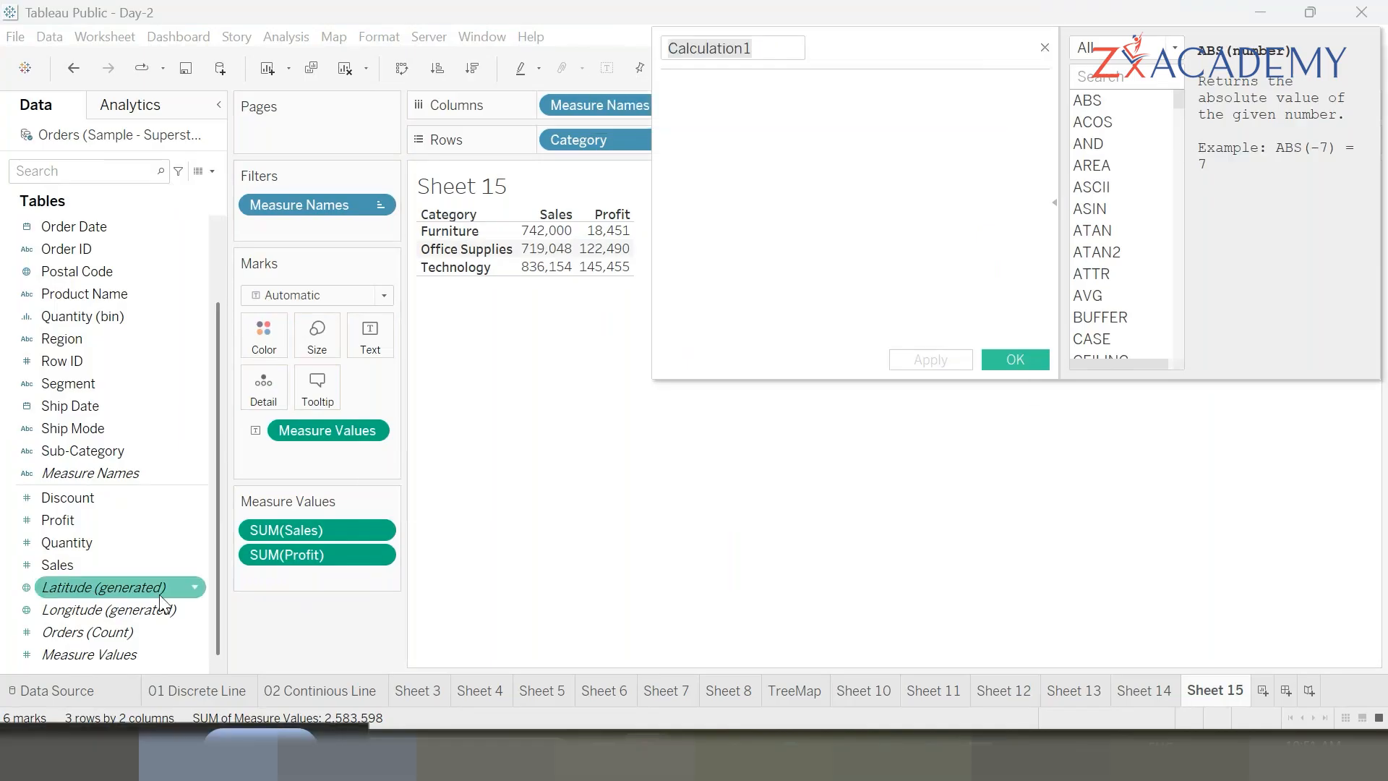
drag(995, 54, 955, 427)
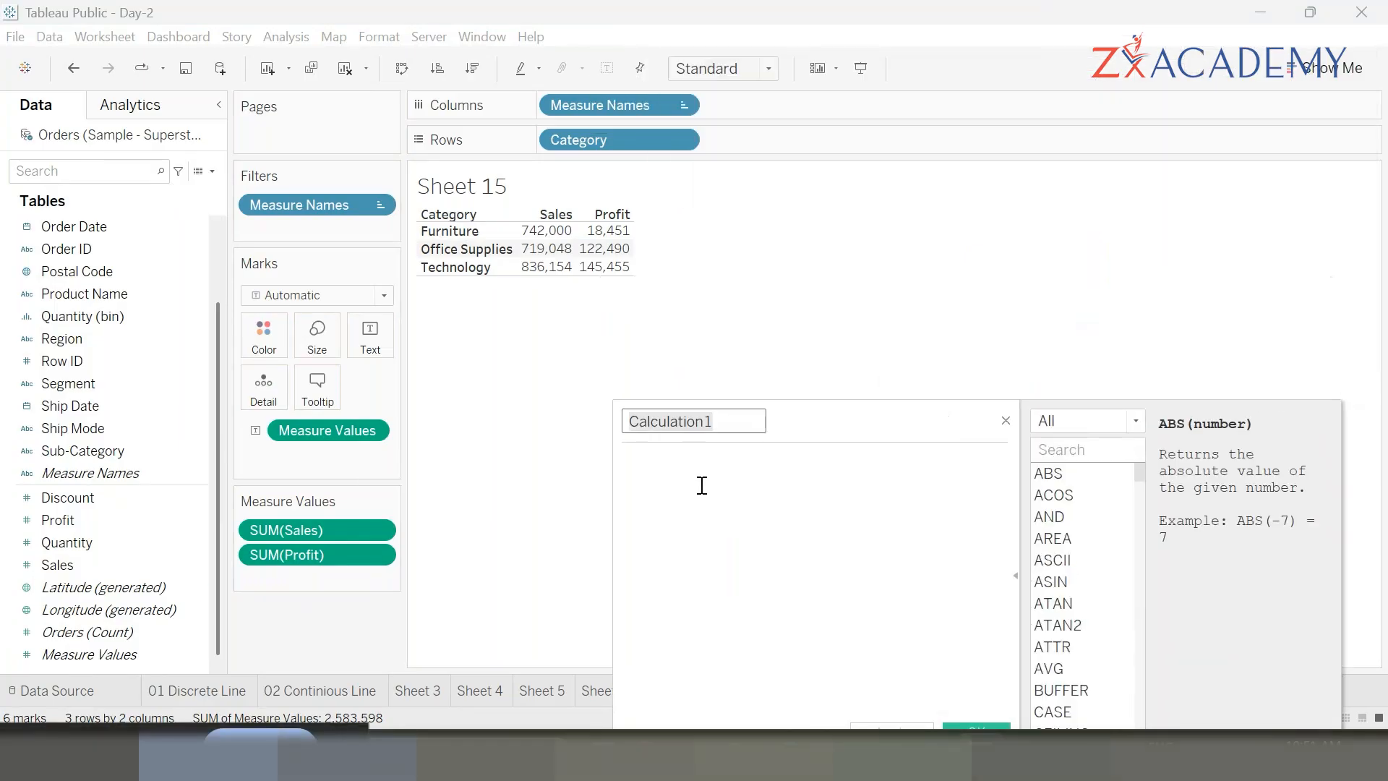
drag(751, 418, 501, 396)
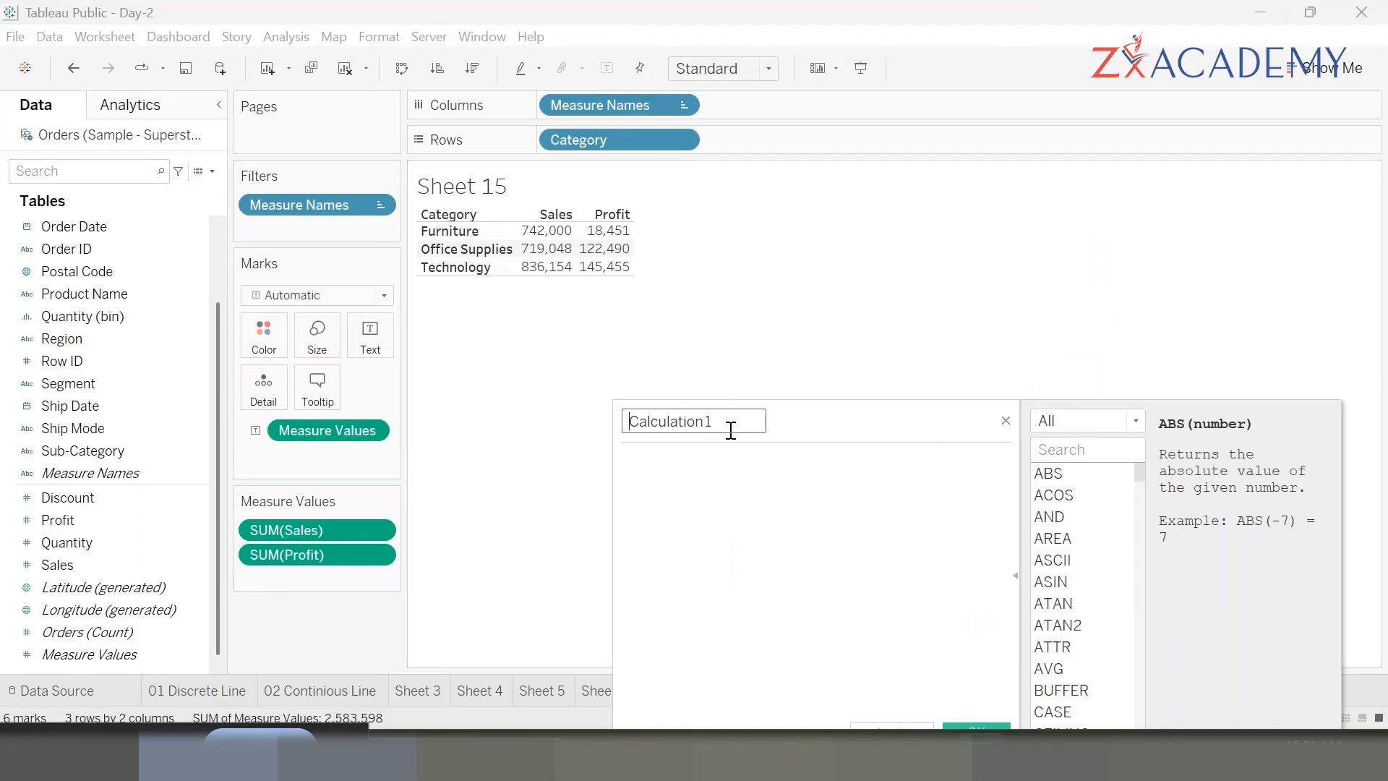
key(BackSpace)
key(BackSpace)
key(BackSpace)
key(BackSpace)
key(BackSpace)
key(BackSpace)
key(BackSpace)
key(BackSpace)
key(BackSpace)
key(BackSpace)
key(BackSpace)
key(BackSpace)
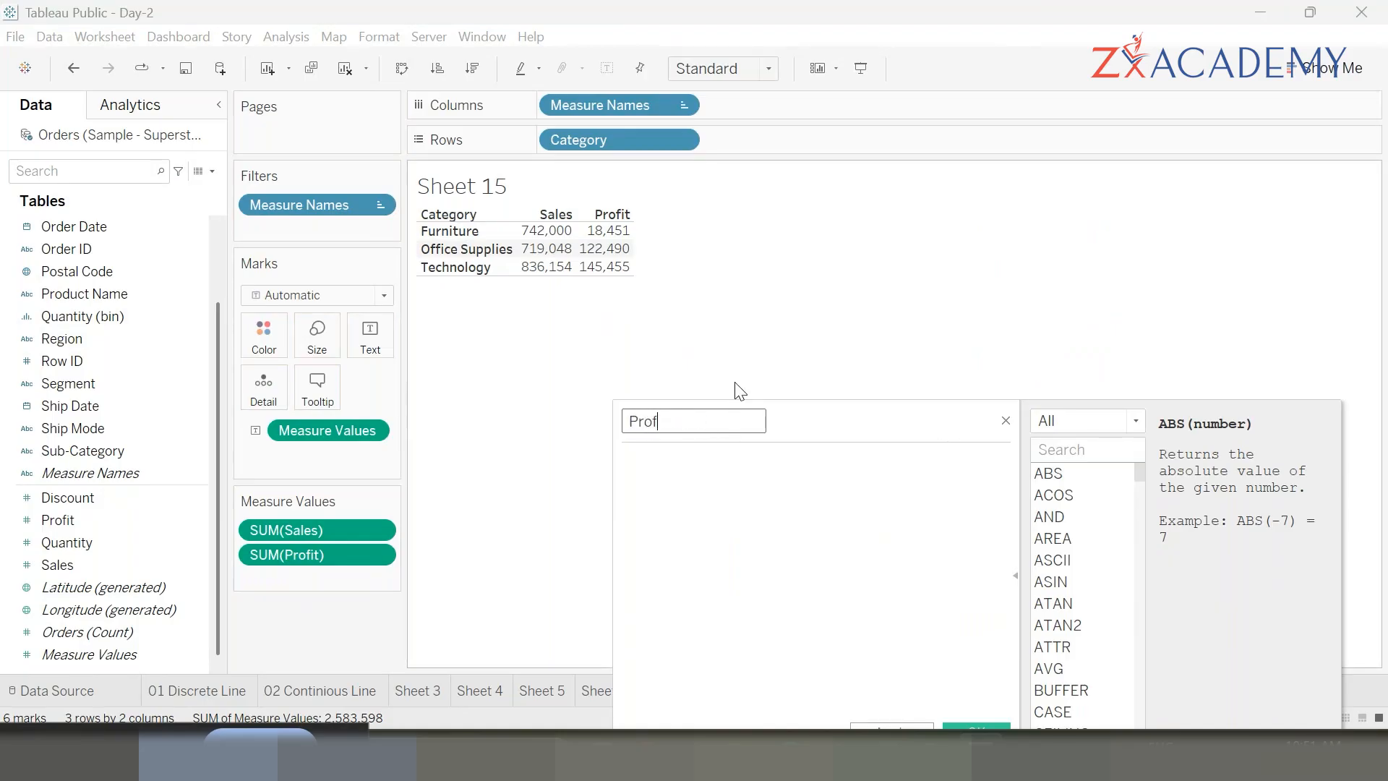
text(Profit %)
- Enter the formula SUM([Profit]) / SUM([Sales]) and save the calculated field
click(706, 488)
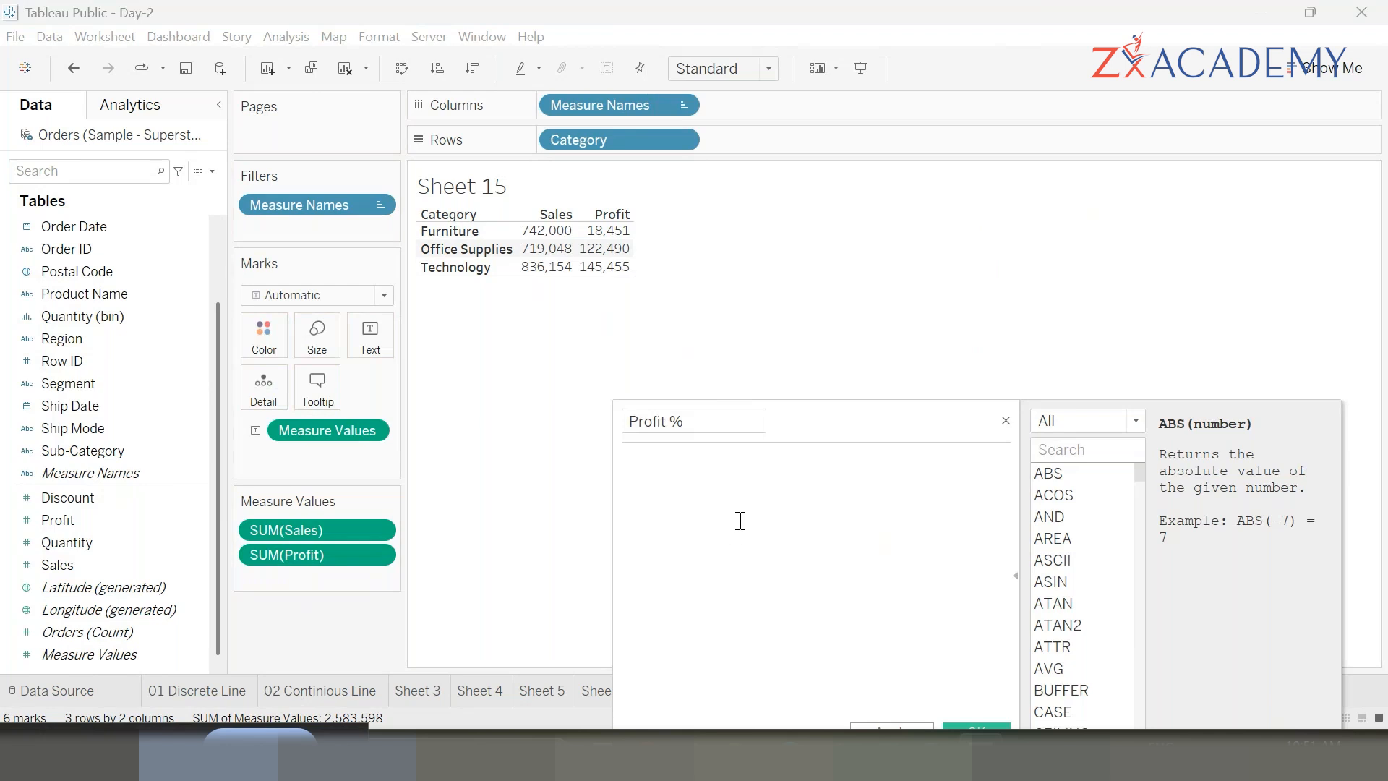
text(s)
key(Return)
text(Pr)
key(Down)
key(Down)
key(Down)
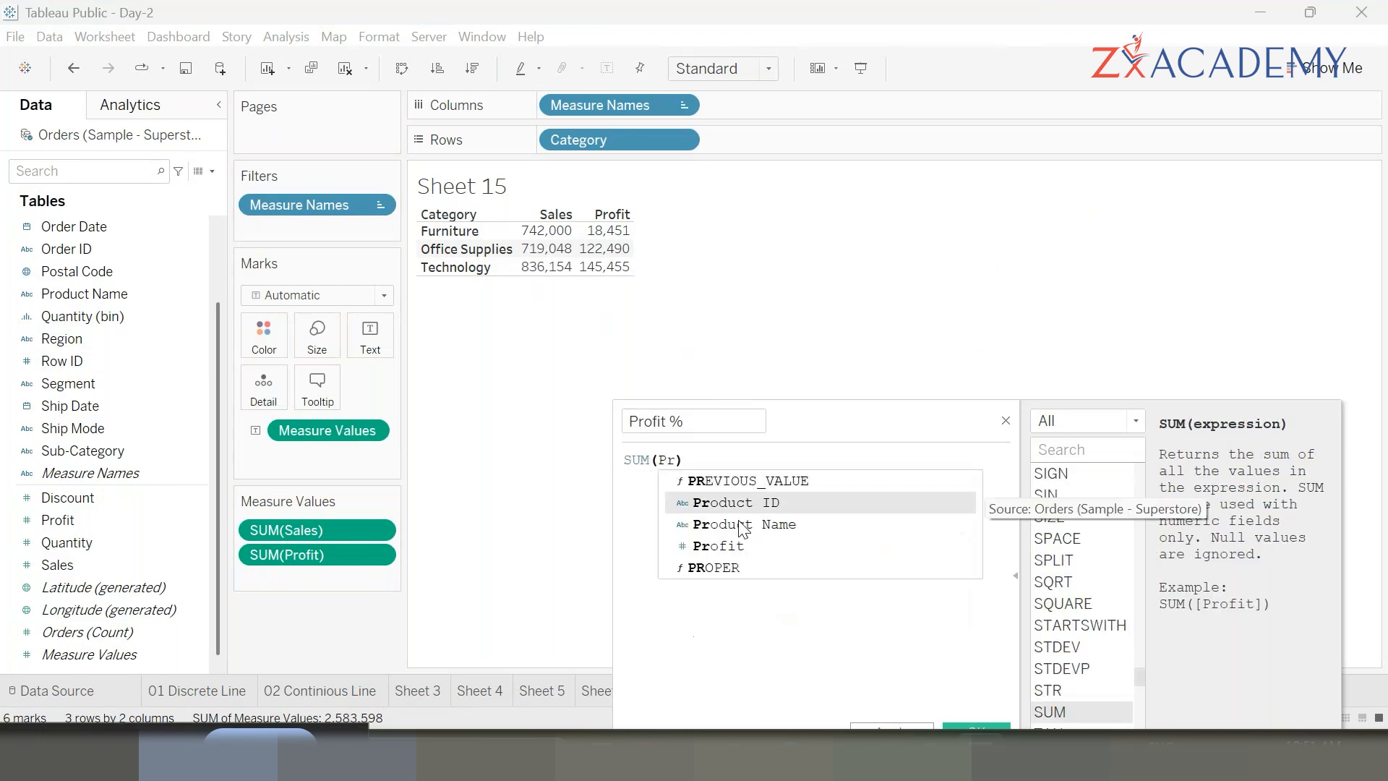
key(Return)
text(/ )
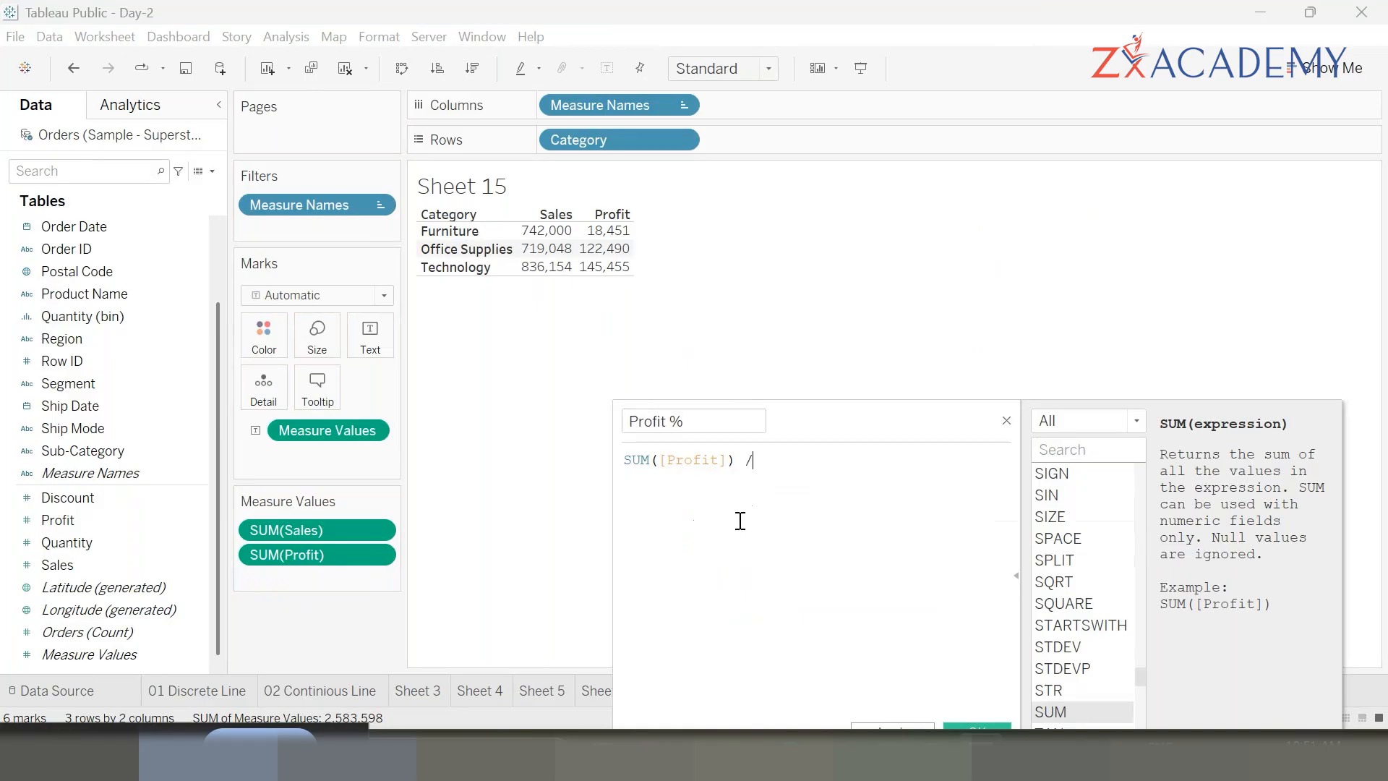
text(su)
key(Return)
text(s)
key(Return)
drag(861, 418, 888, 204)
click(921, 519)
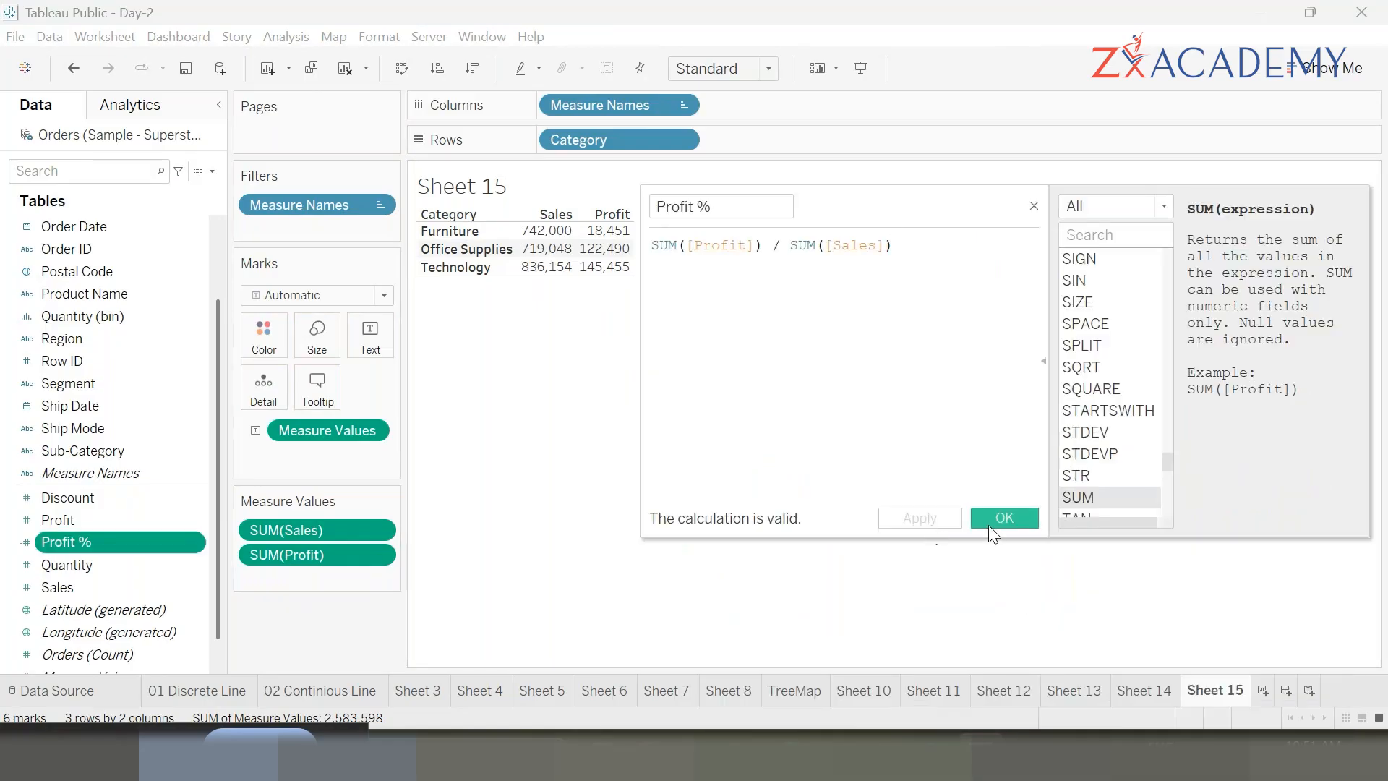
click(991, 528)
- Add Profit % to the table and set its default number format to Percentage
double_click(141, 541)
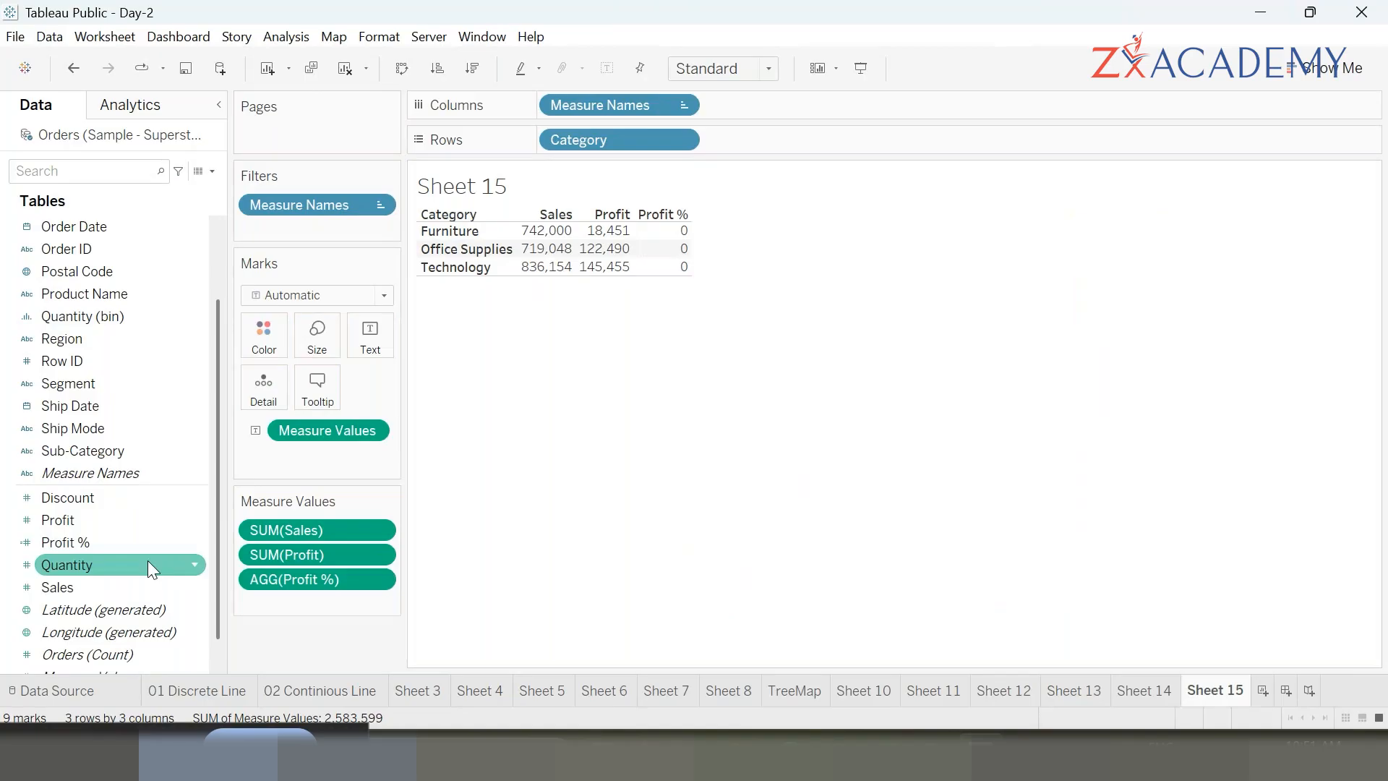
right_click(147, 561)
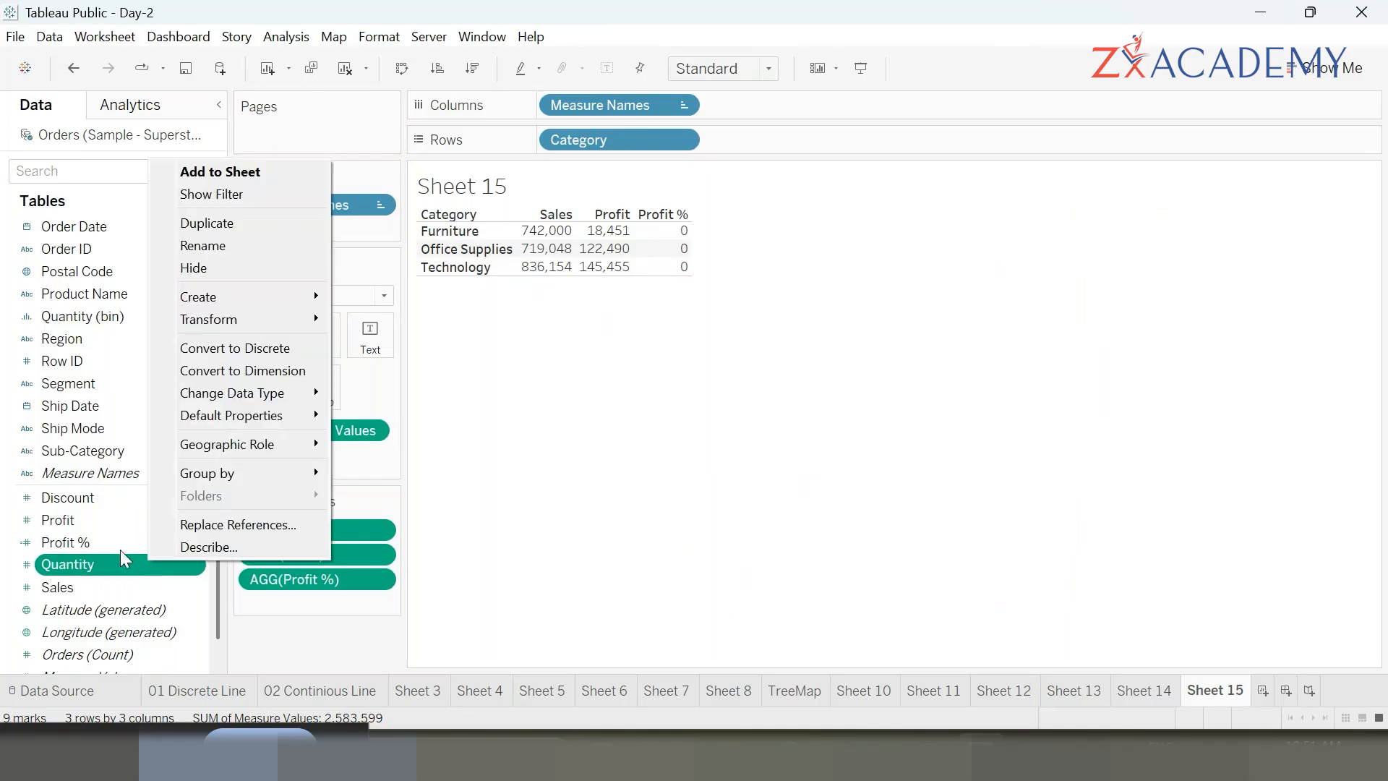
click(73, 540)
right_click(74, 541)
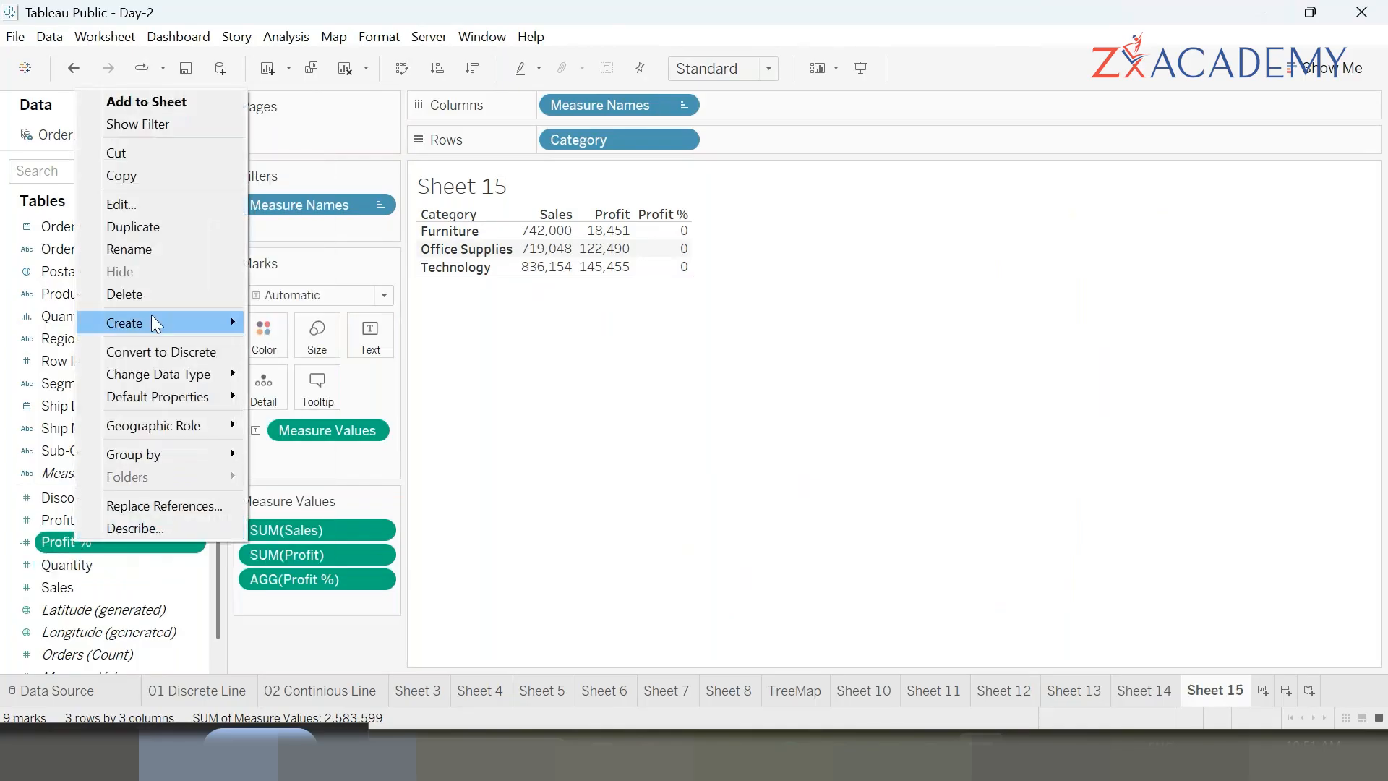
mouse_move(180, 402)
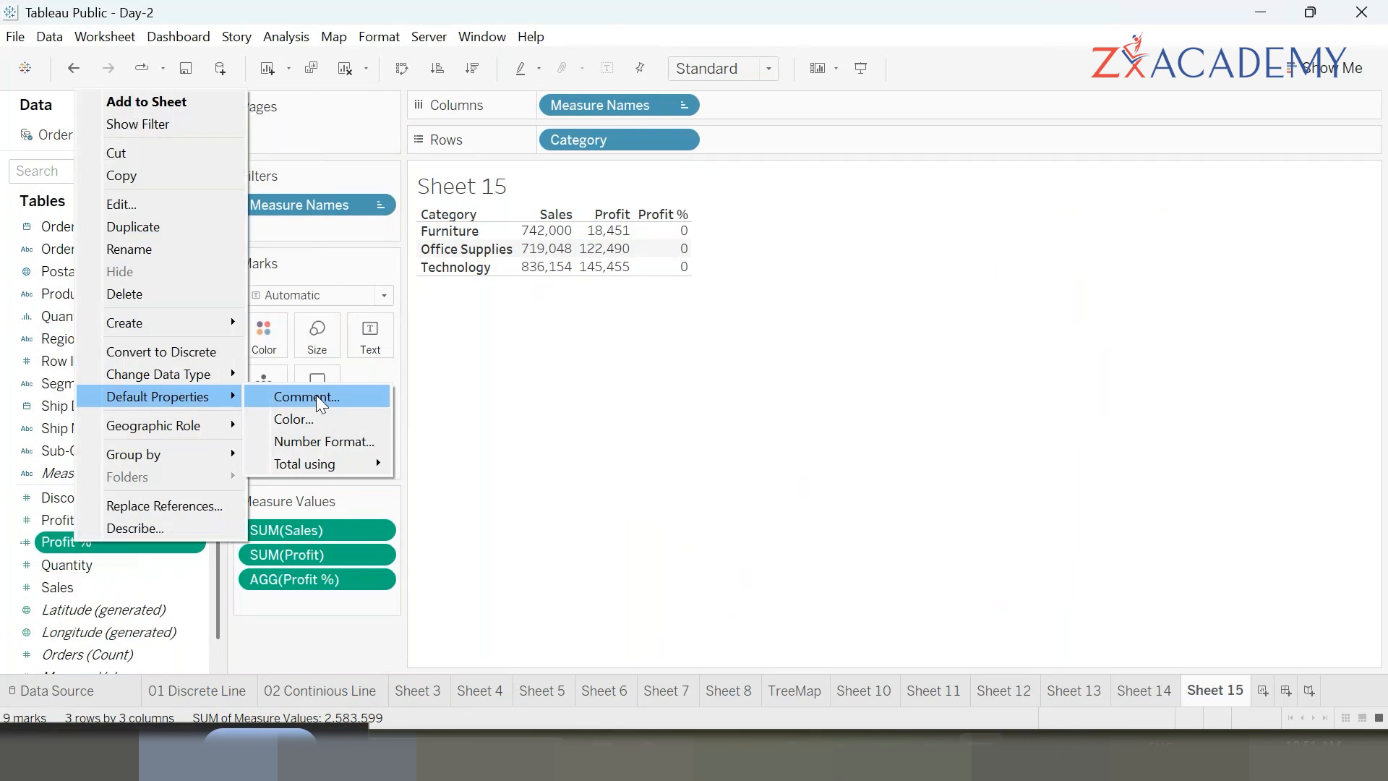
click(352, 444)
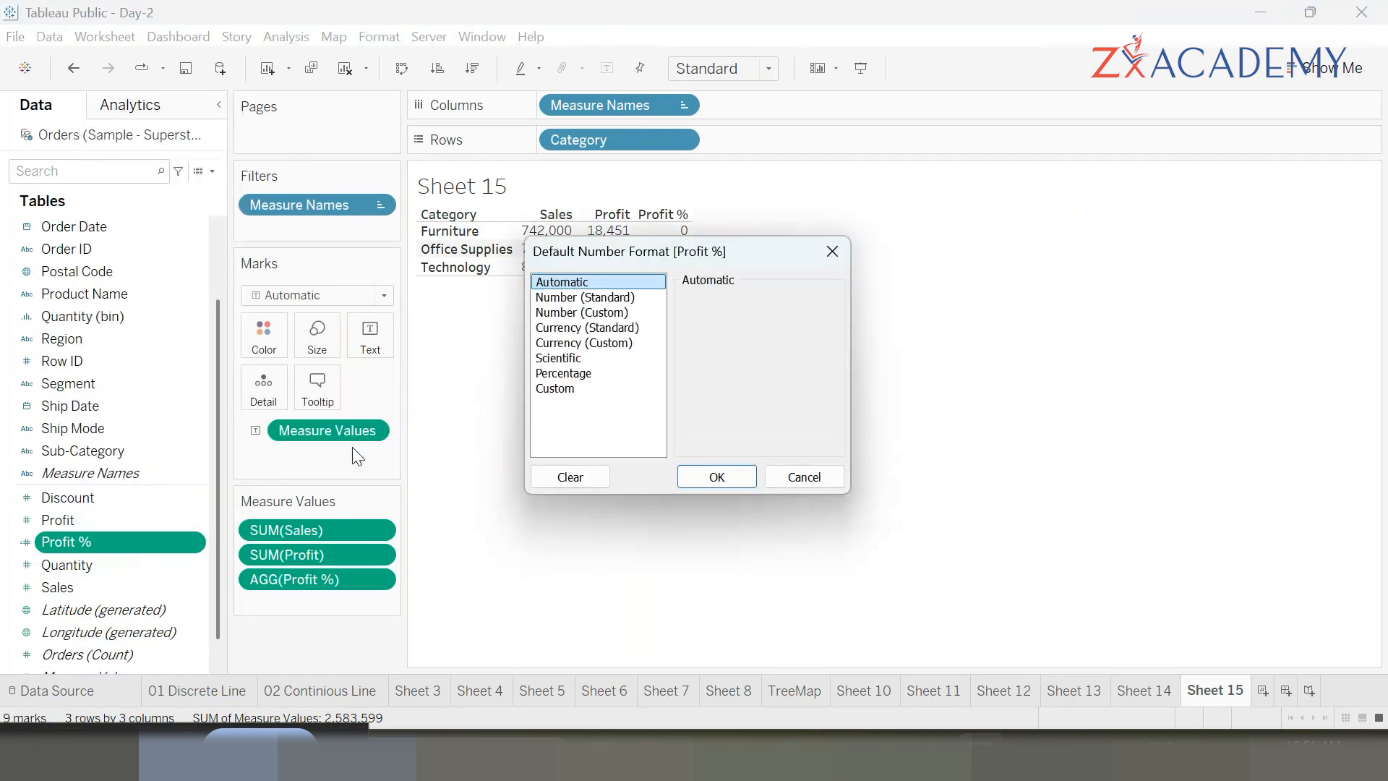
click(597, 373)
click(718, 477)
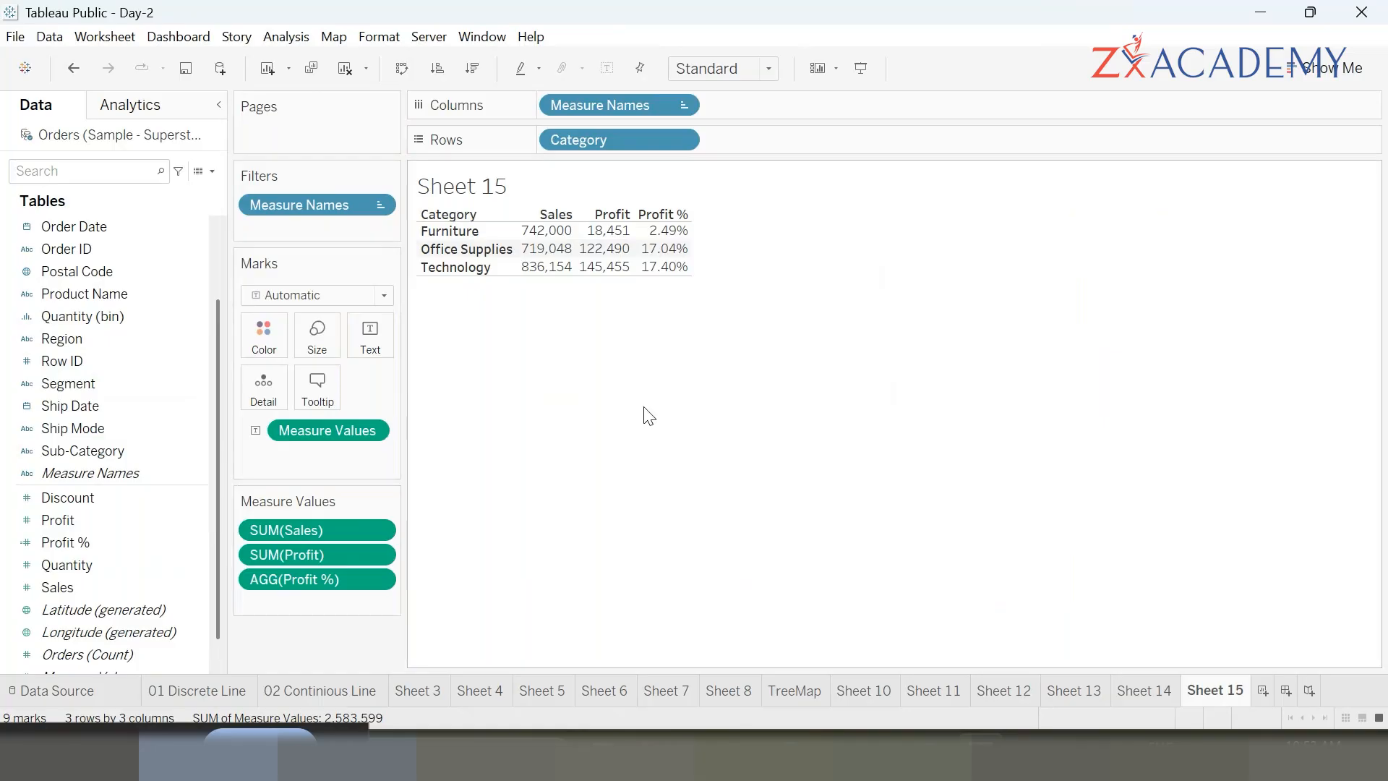
- Replace Category with Sub-Category on Rows and sort the table descending by Profit %
scroll(87, 517, down, 1)
scroll(86, 517, up, 2)
scroll(87, 518, down, 1)
scroll(85, 513, down, 1)
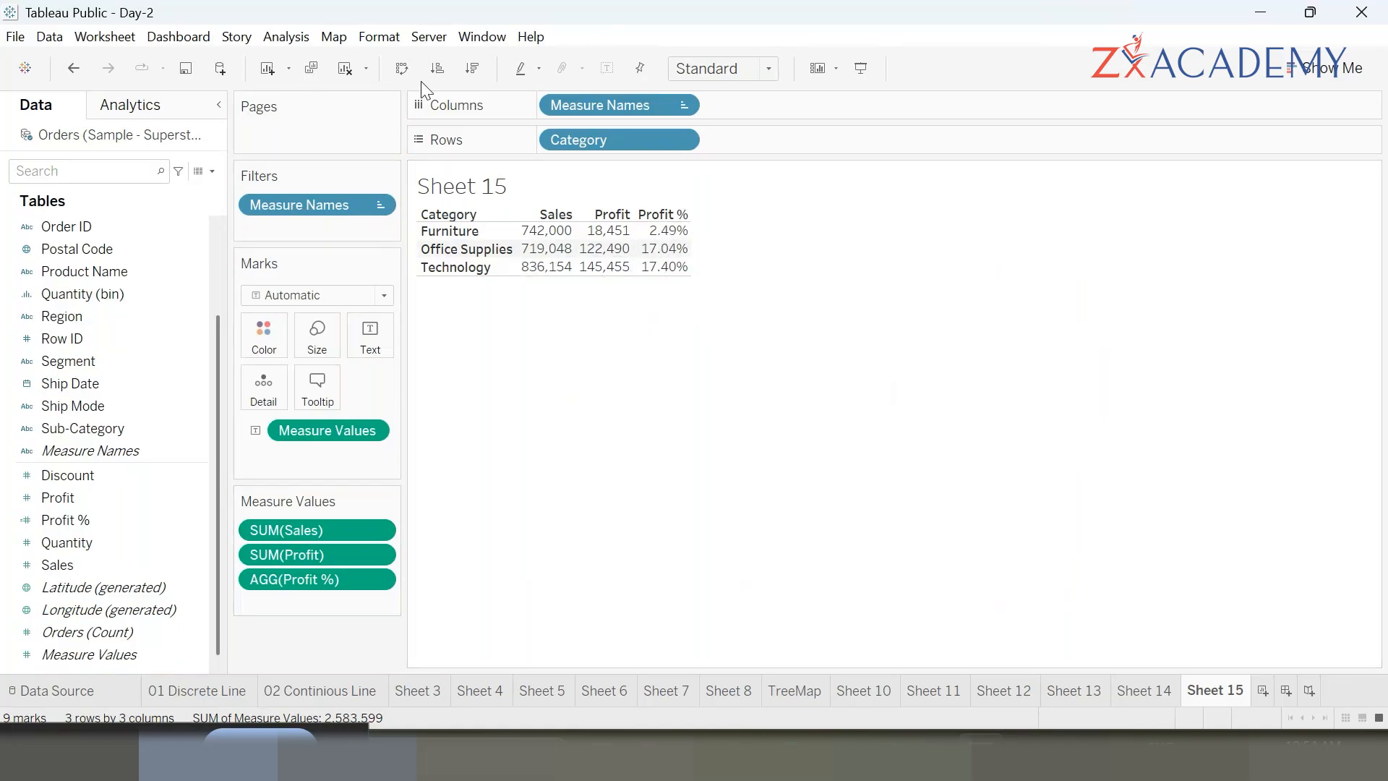
drag(600, 136, 486, 523)
drag(156, 431, 645, 150)
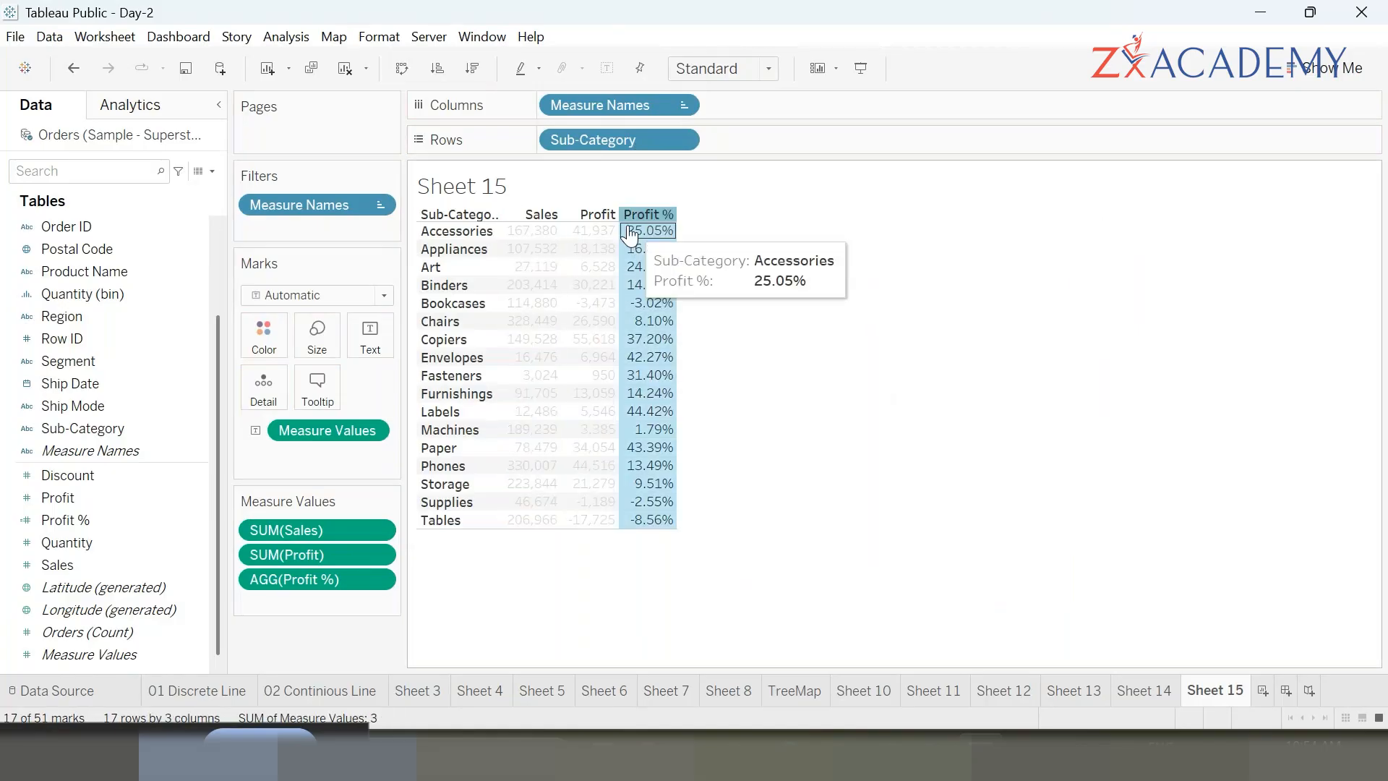
click(667, 215)
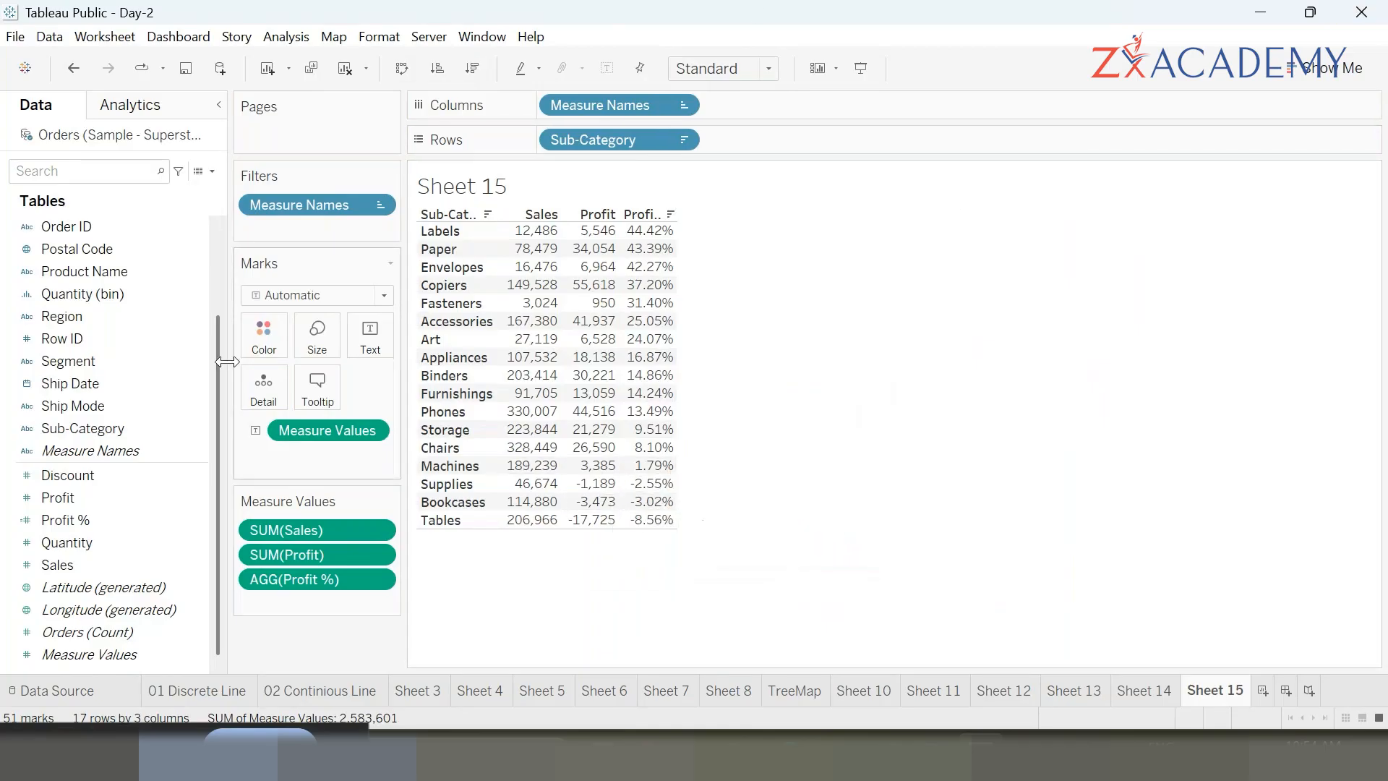
- Create a new calculated field named Profit Status
click(211, 172)
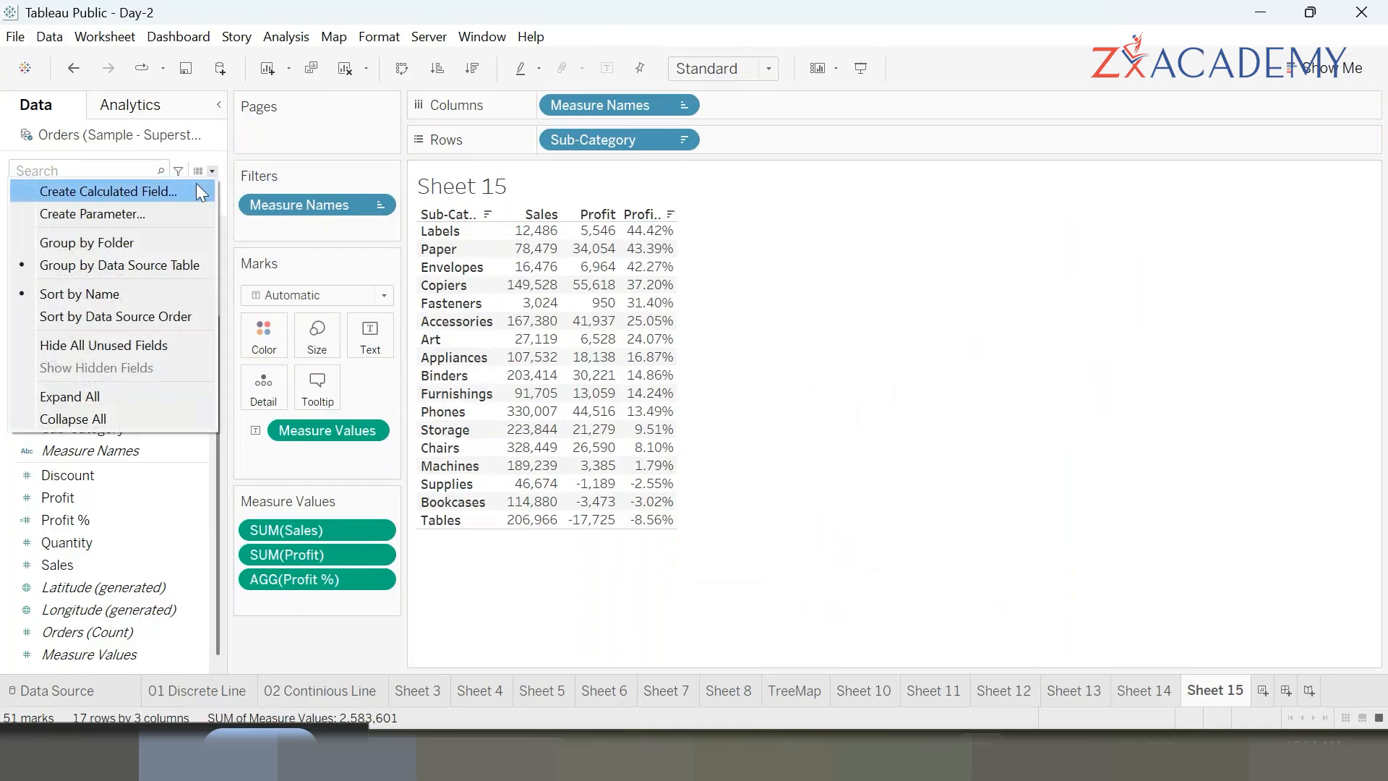
click(141, 191)
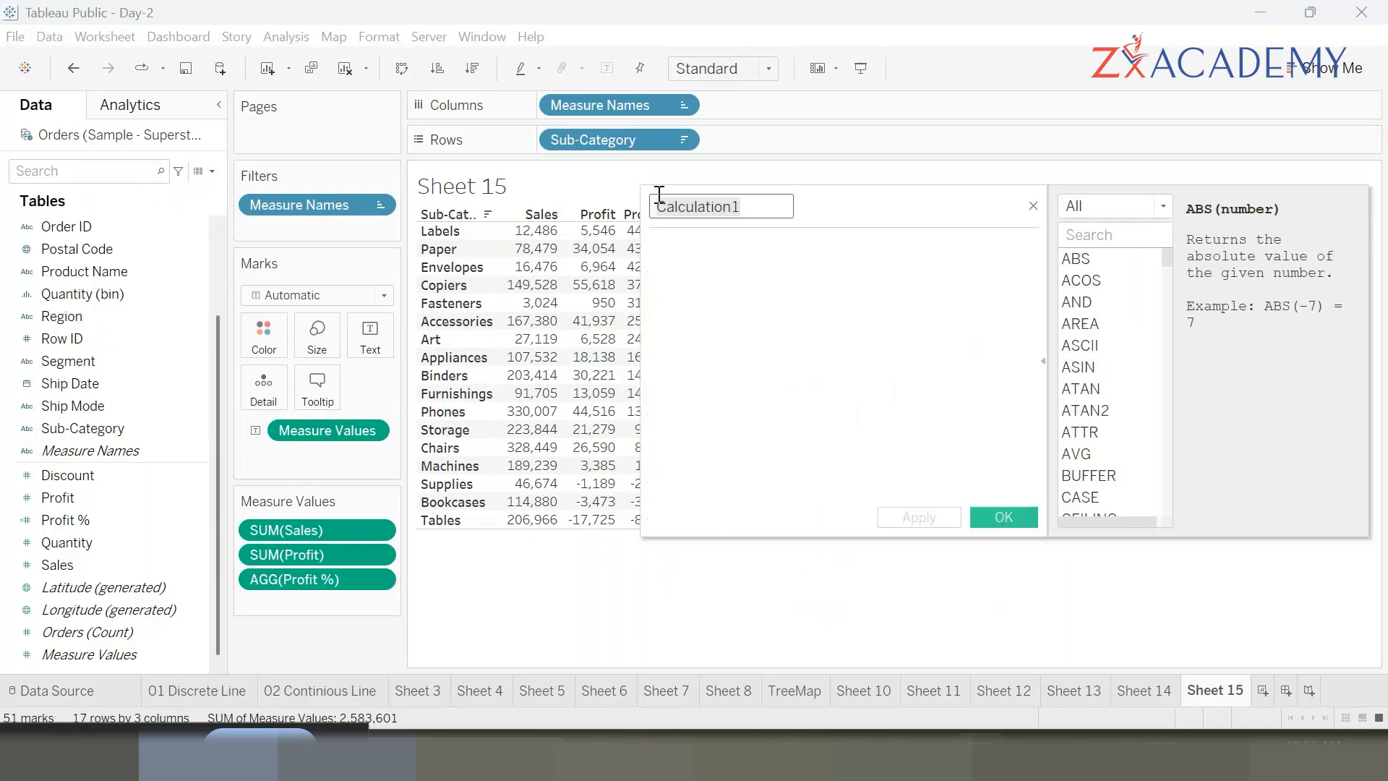
drag(833, 218, 1061, 222)
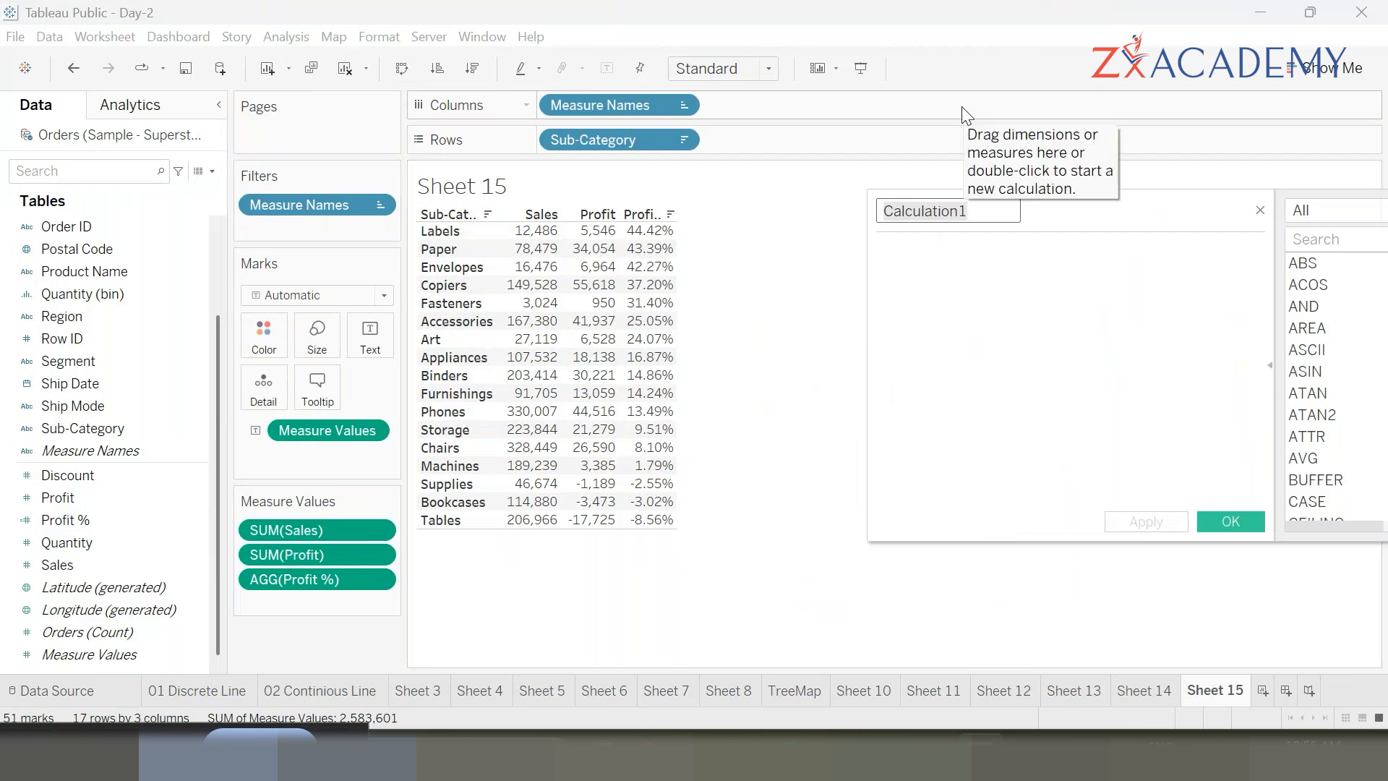
text(Pro)
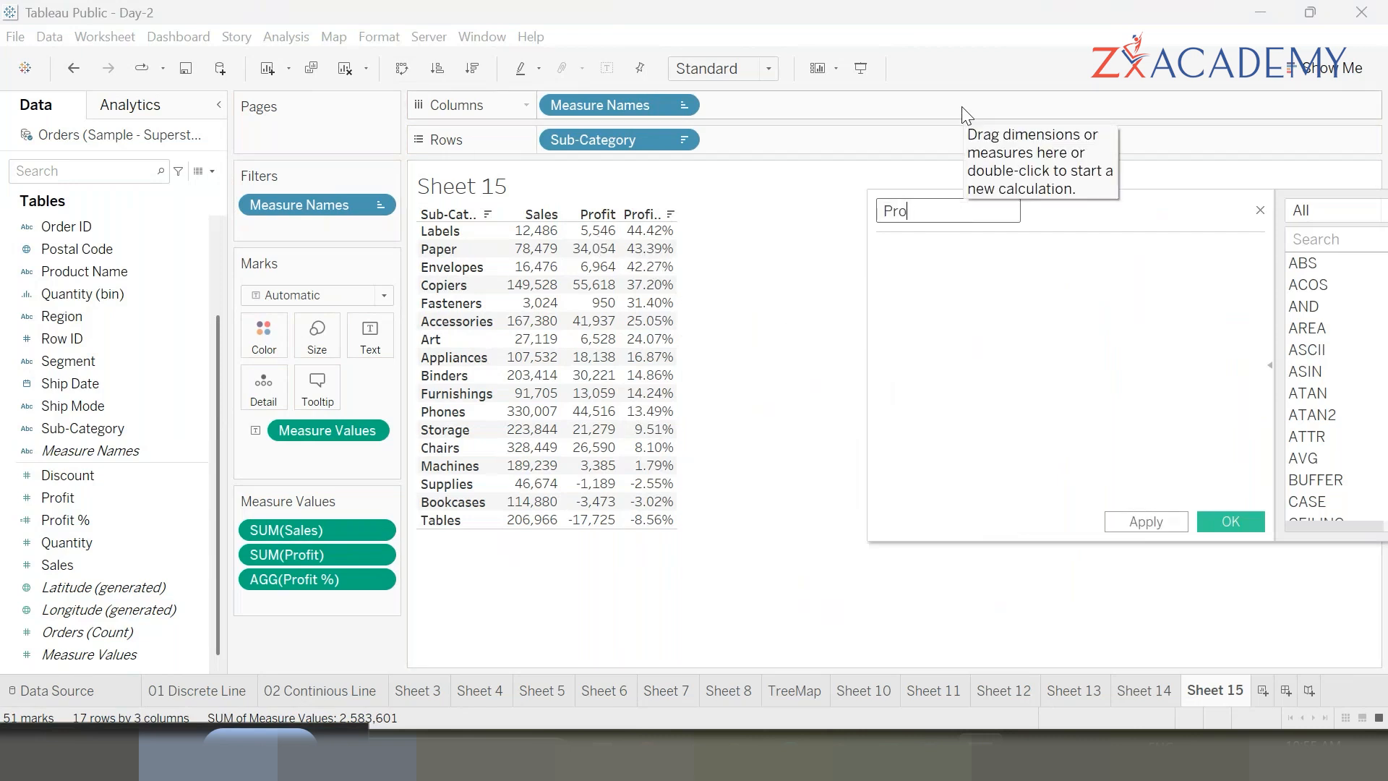
text(fit Stat)
text(i\us)
key(BackSpace)
key(BackSpace)
key(BackSpace)
key(BackSpace)
text(us)
click(947, 266)
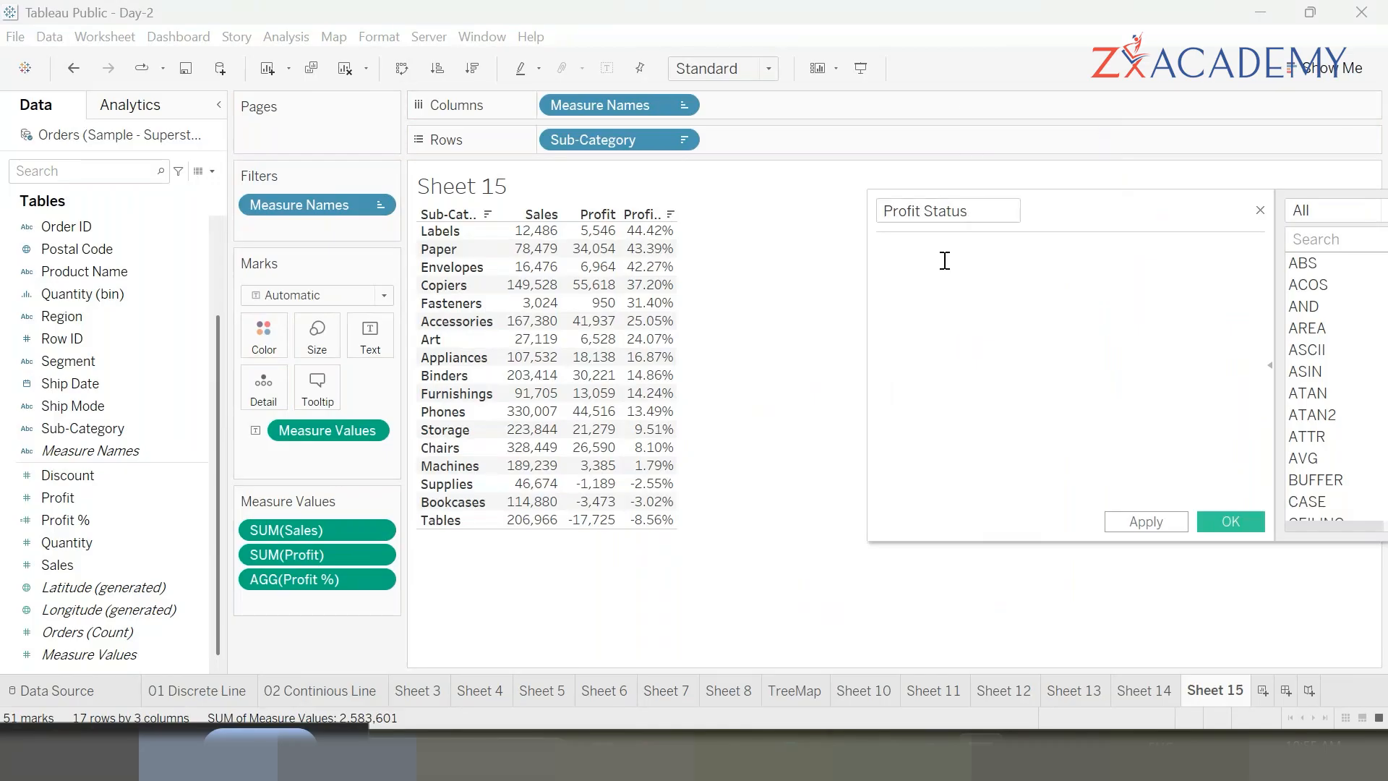
- Start the formula with if [Profit %] >= 0 THEN "PROFIT"
text(if Pr)
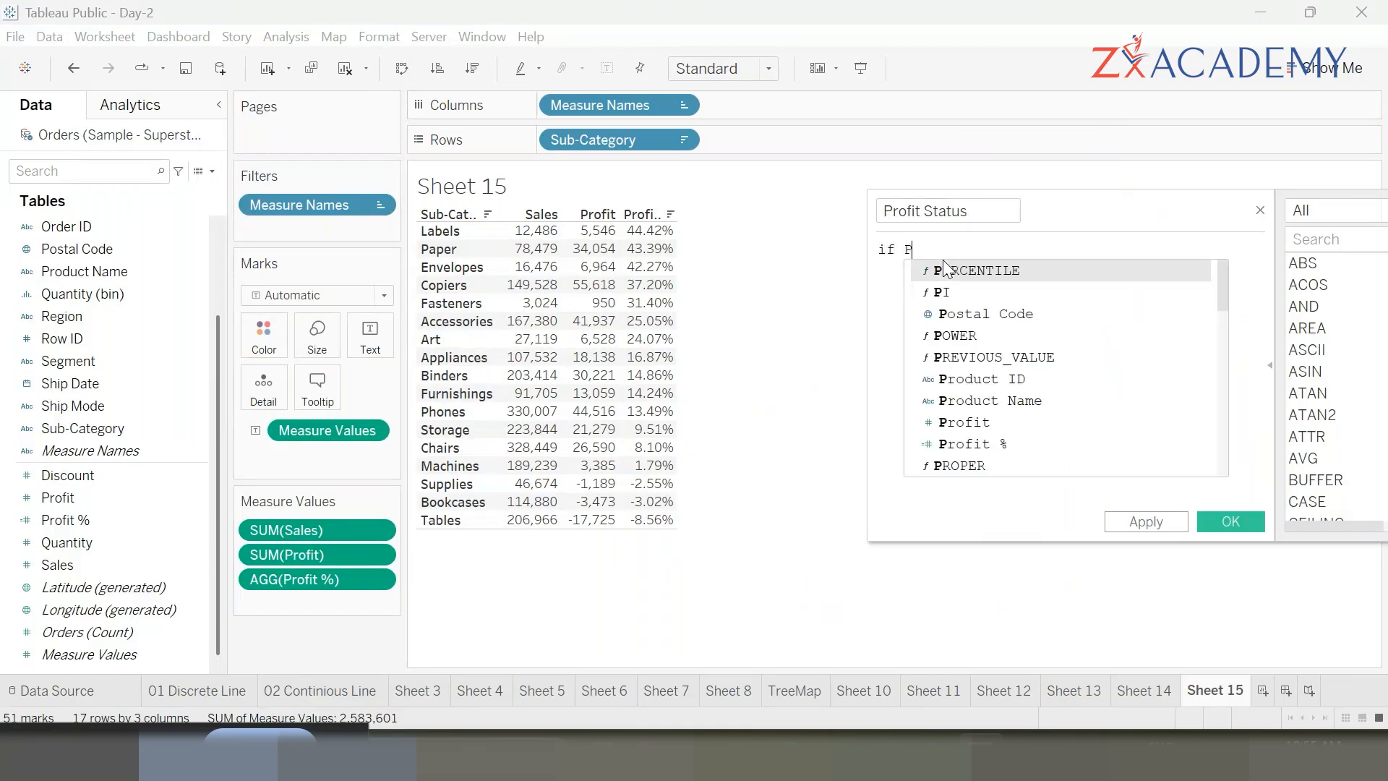
key(Down)
key(Down)
key(Down)
key(Return)
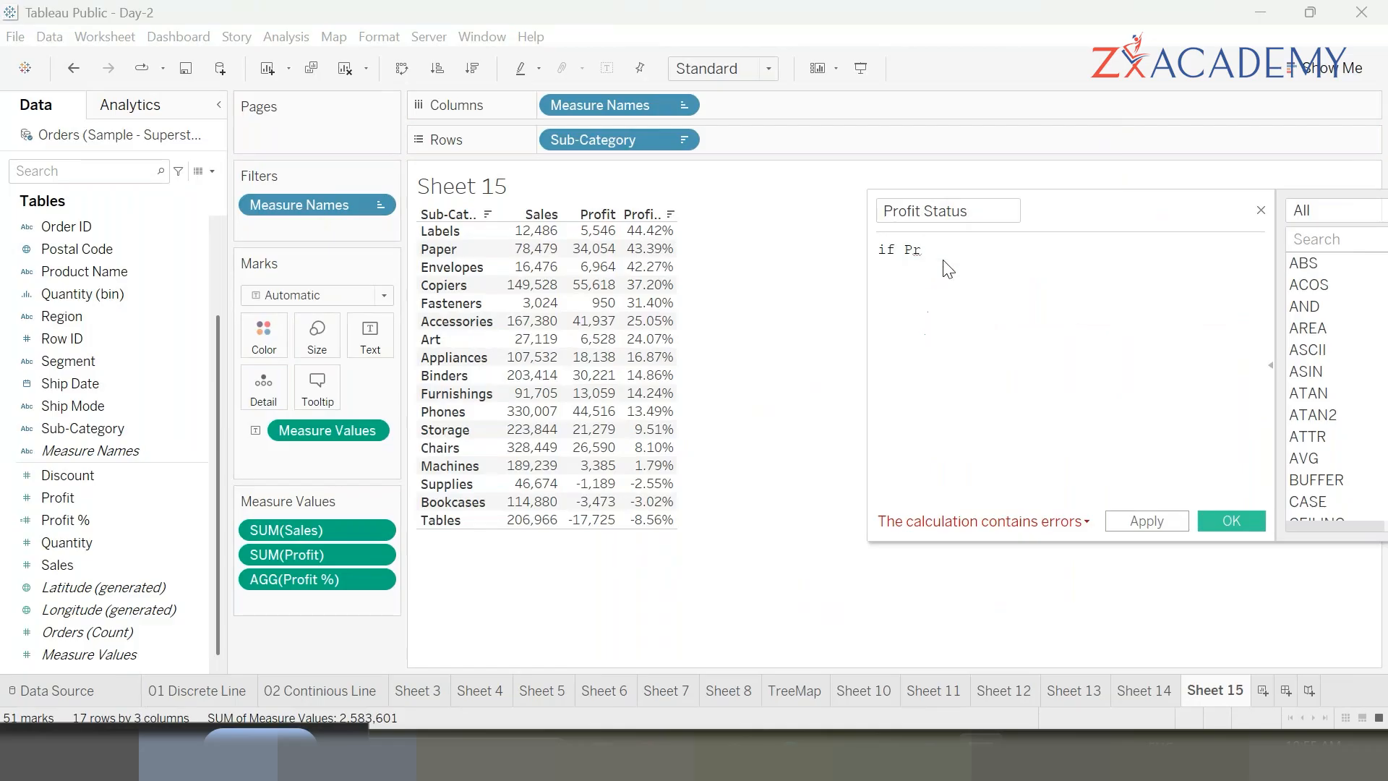
text(>= 0)
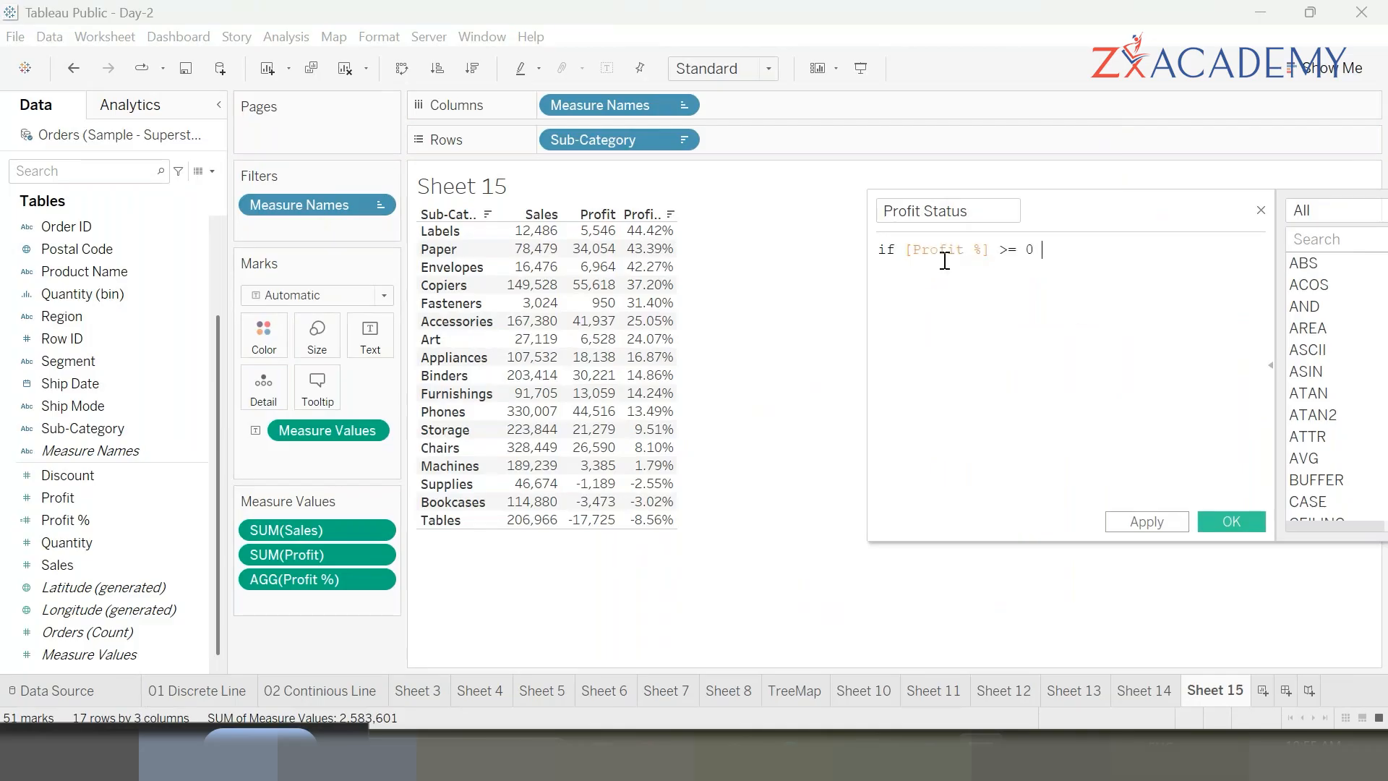
text( THEN)
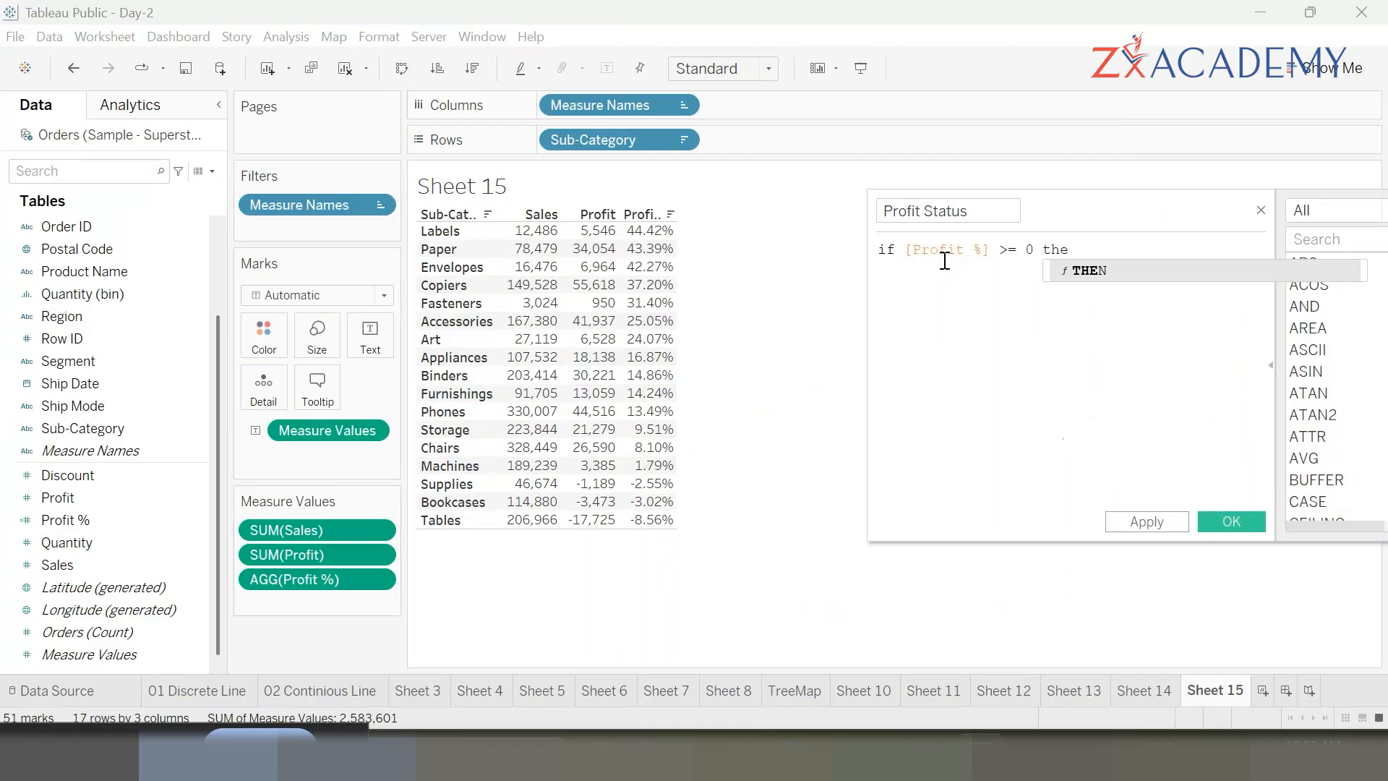
key(Return)
text(')
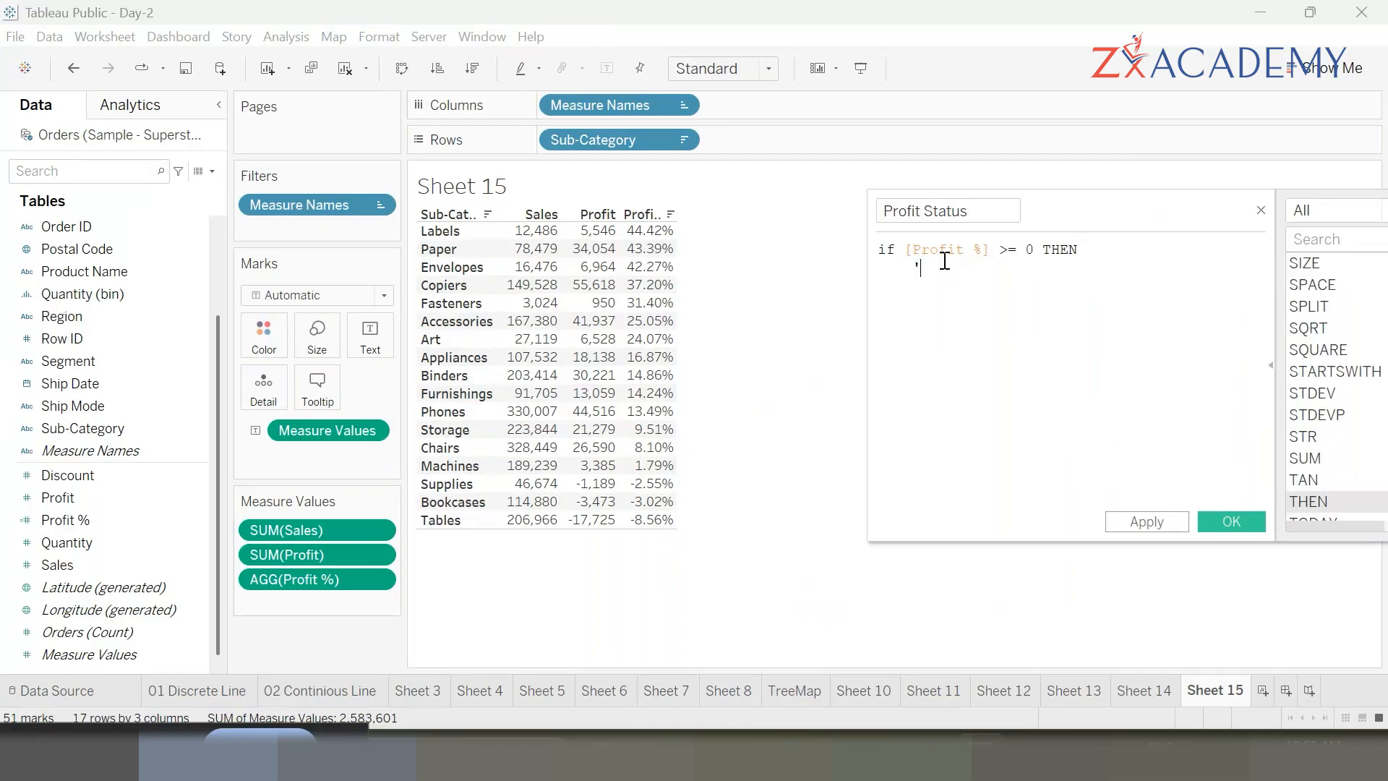
text(PROFIT)
key(Left)
key(Left)
key(Left)
key(Left)
key(Left)
key(Left)
key(BackSpace)
text(")
key(End)
text(")
key(Return)
- Complete the formula with ELSE "LOSS" and END
text(e)
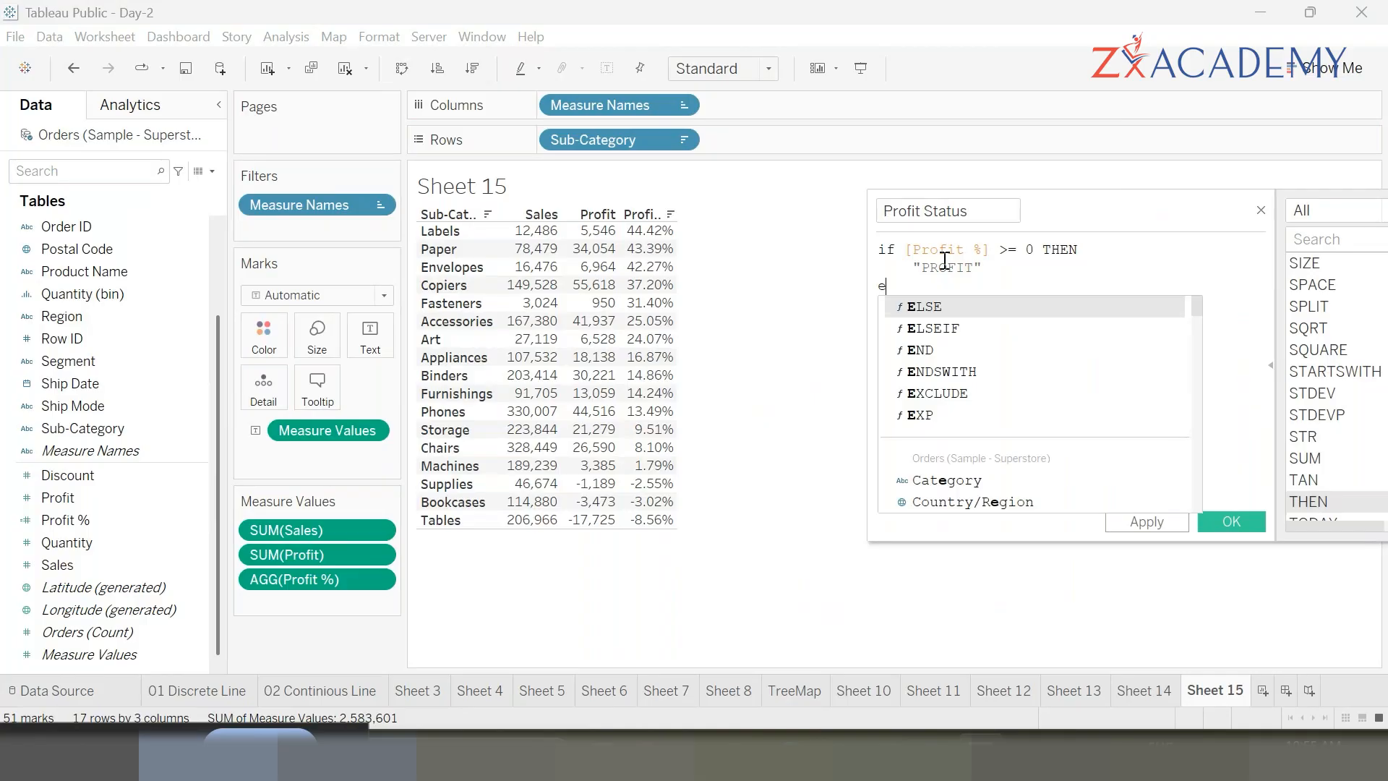
key(Return)
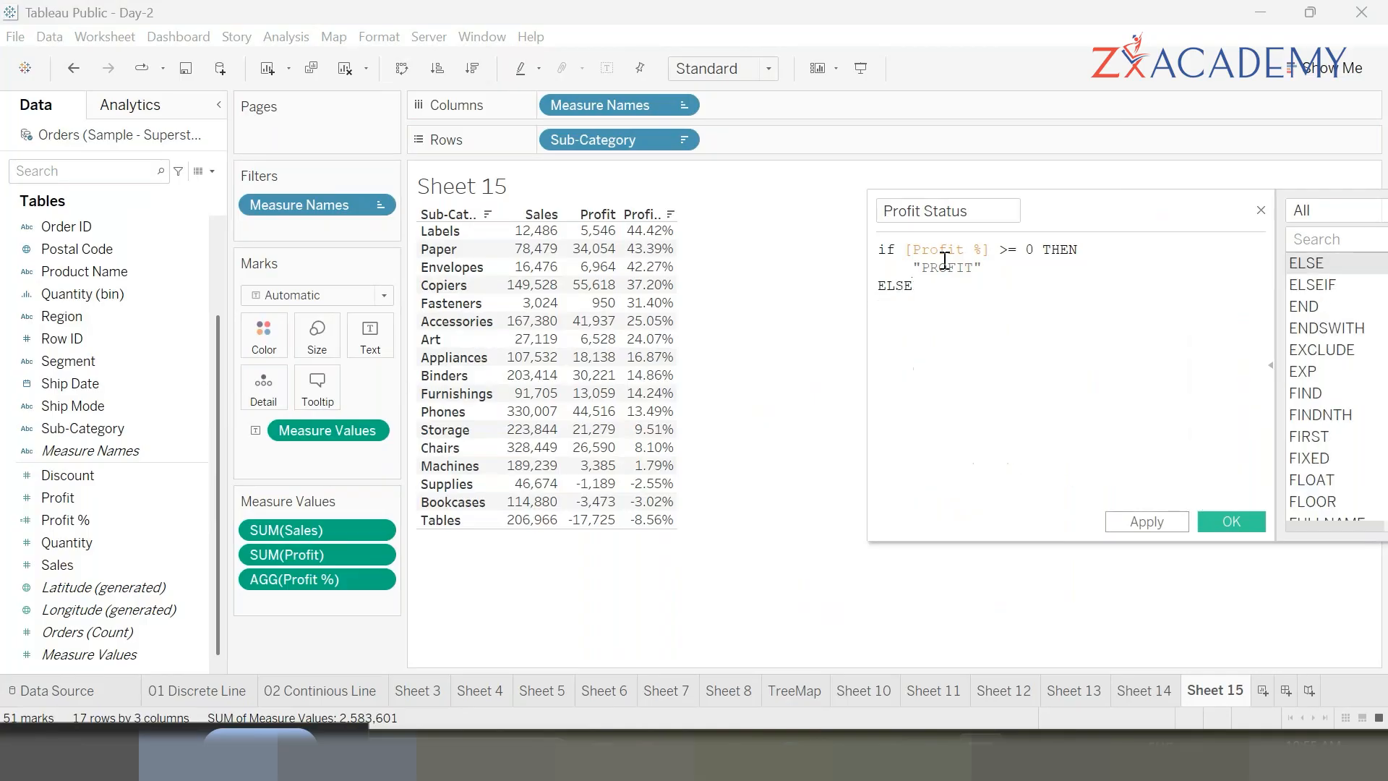
text("LOSS")
key(Return)
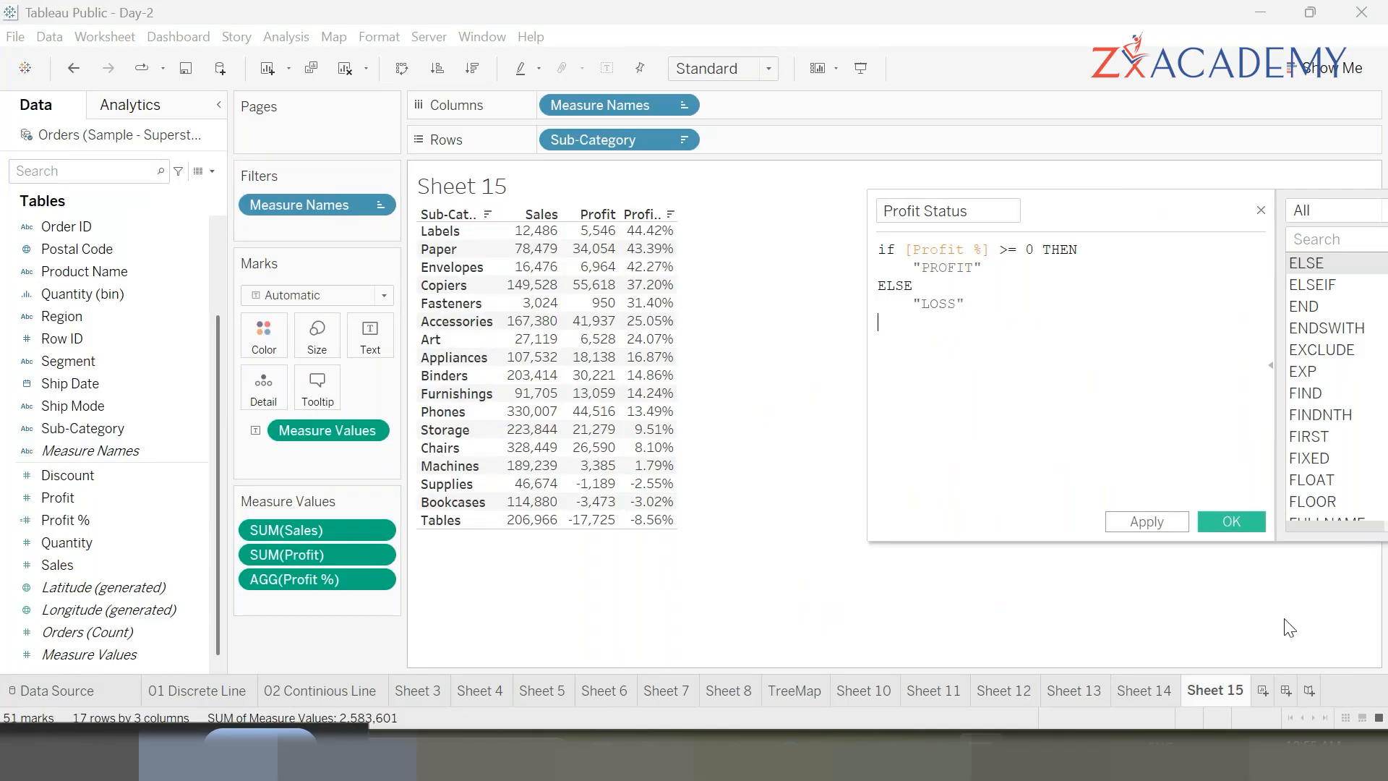
text(END)
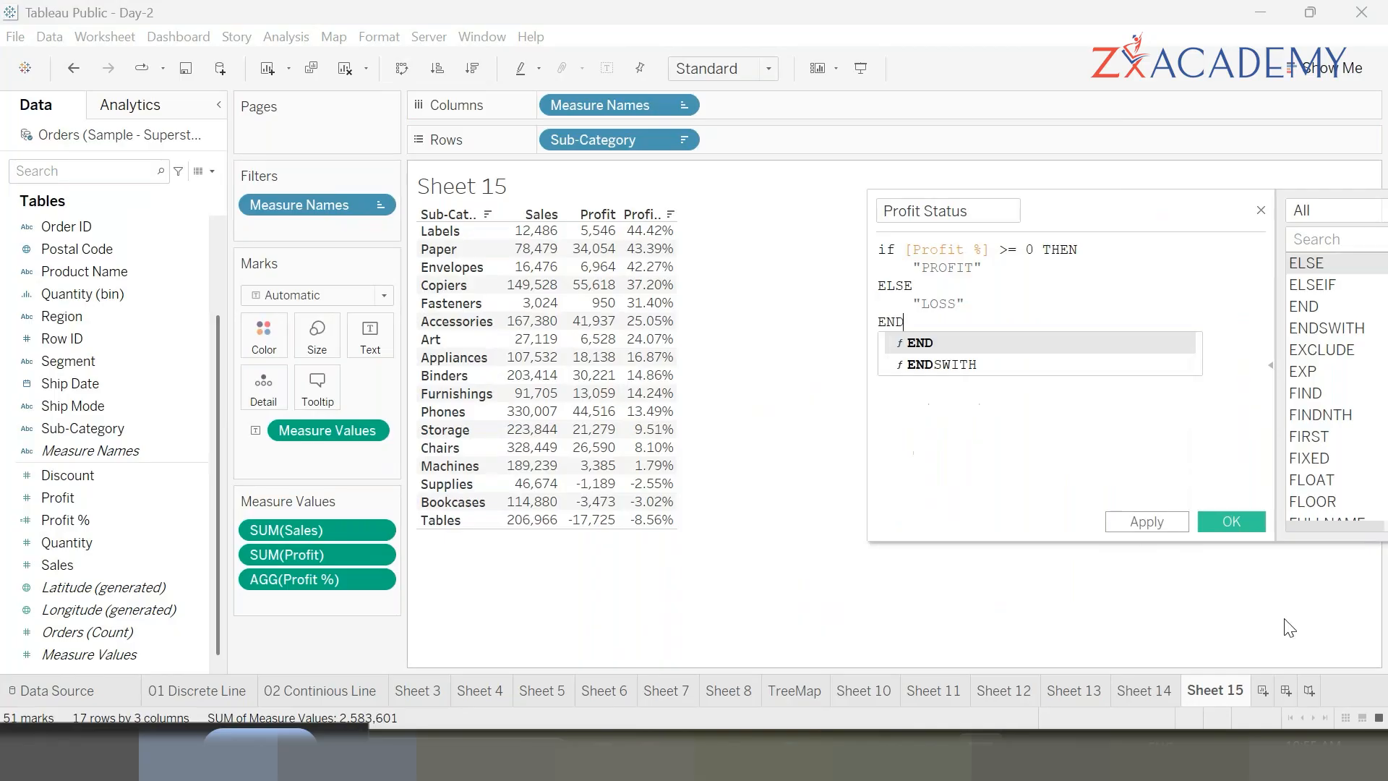
text( IF)
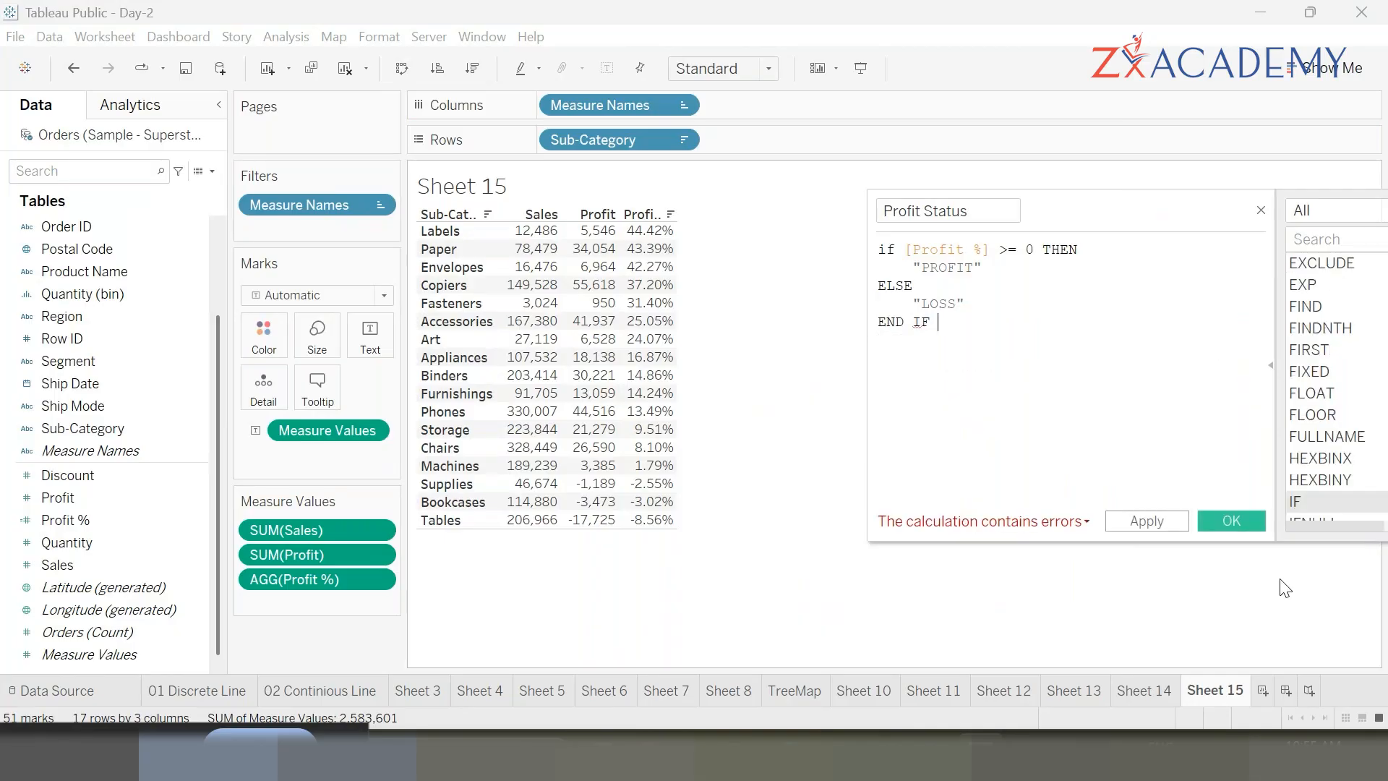
key(BackSpace)
key(BackSpace)
key(super+space)
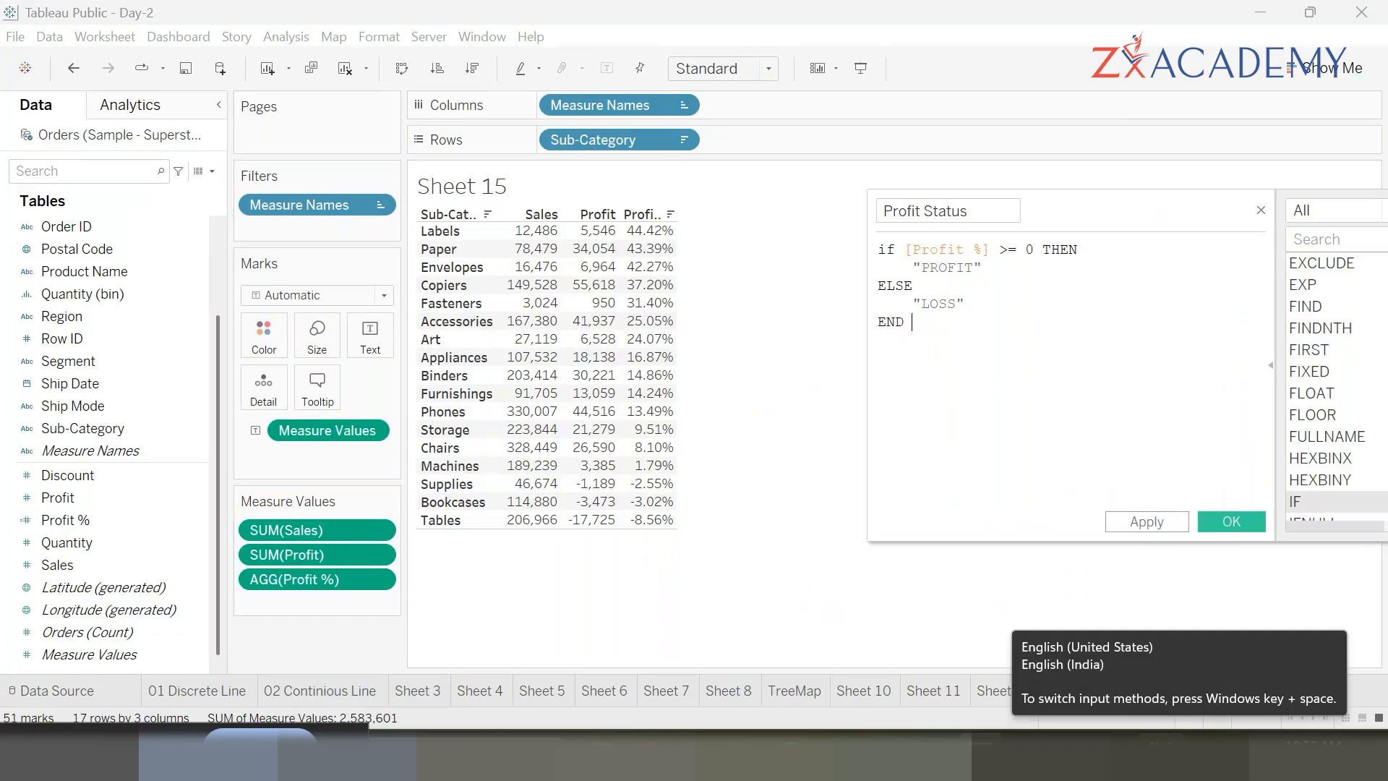
- Apply and save the Profit Status calculated field
drag(1062, 204, 833, 176)
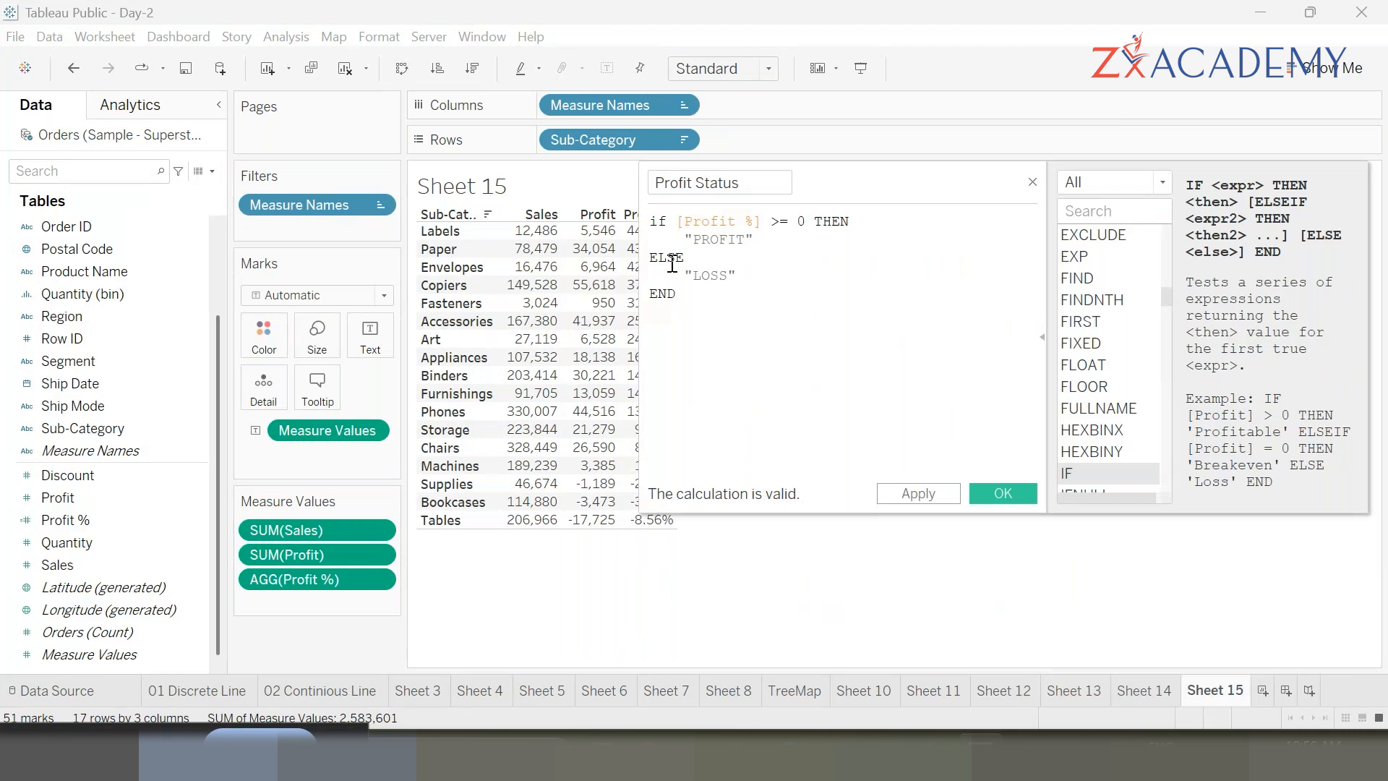
double_click(715, 224)
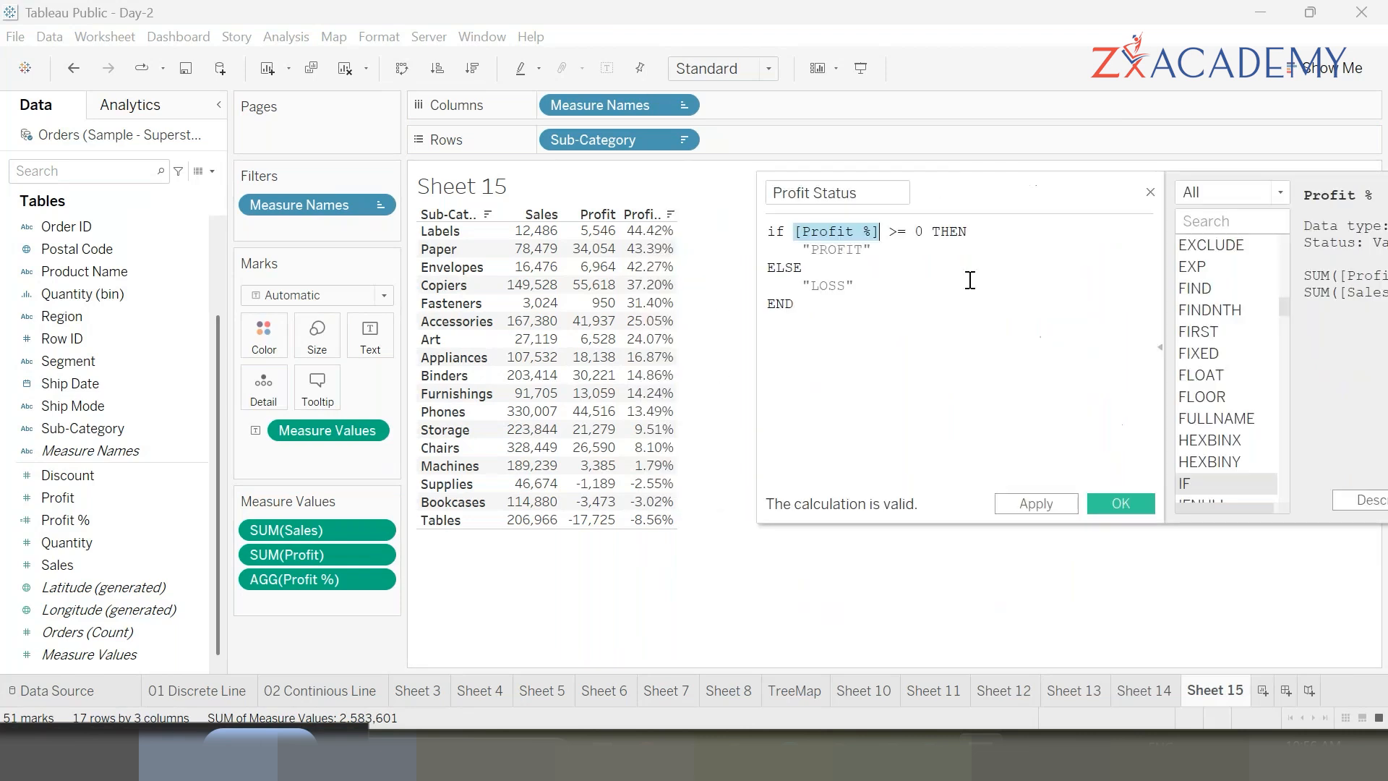
drag(876, 248, 774, 250)
click(855, 286)
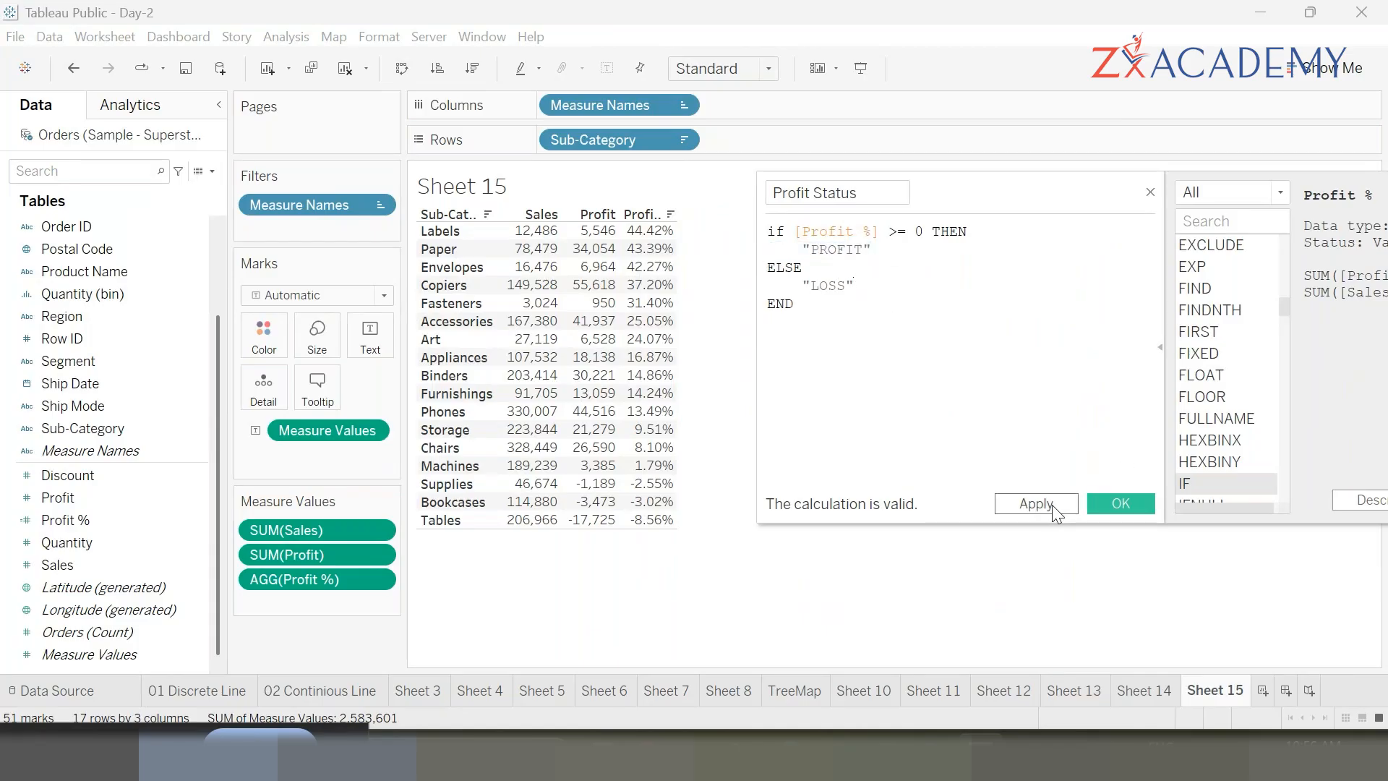
click(1052, 505)
click(1108, 508)
drag(101, 538, 93, 597)
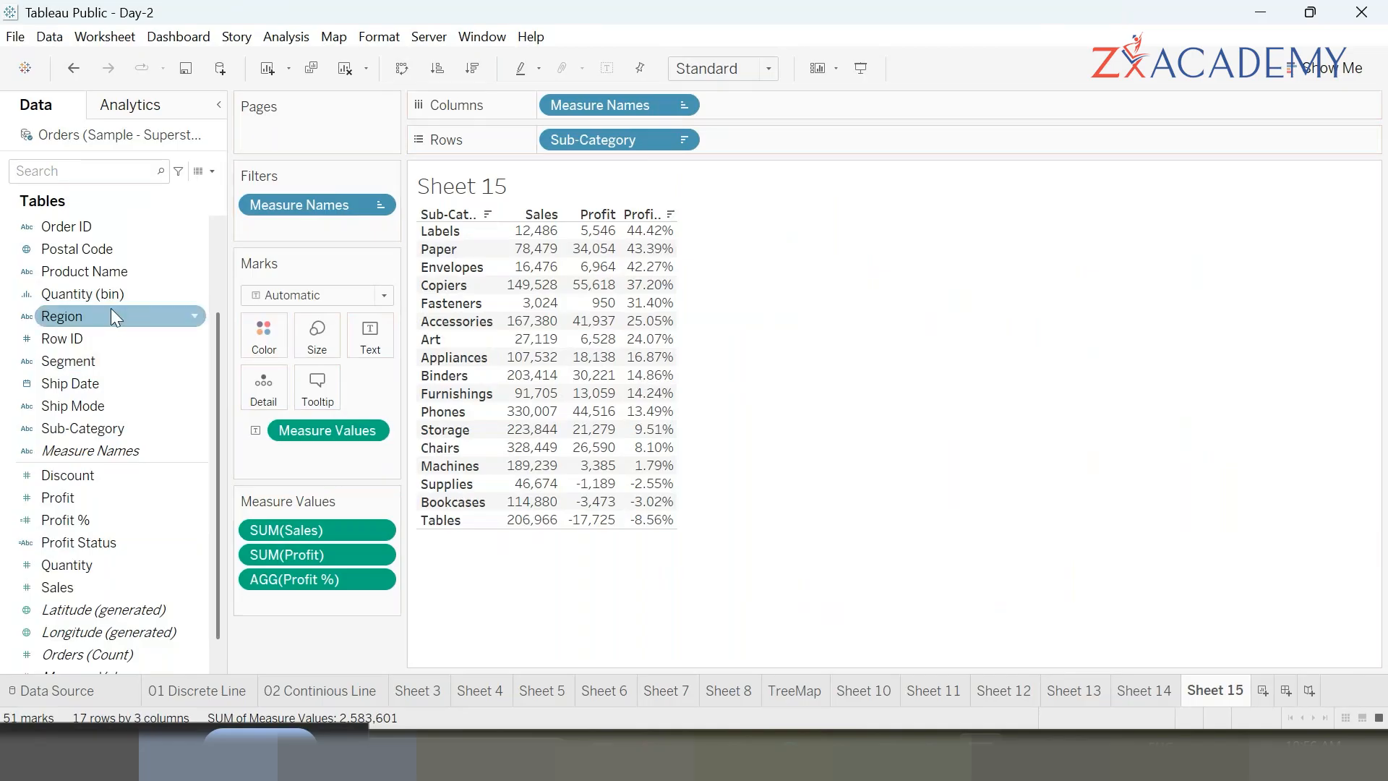
double_click(88, 542)
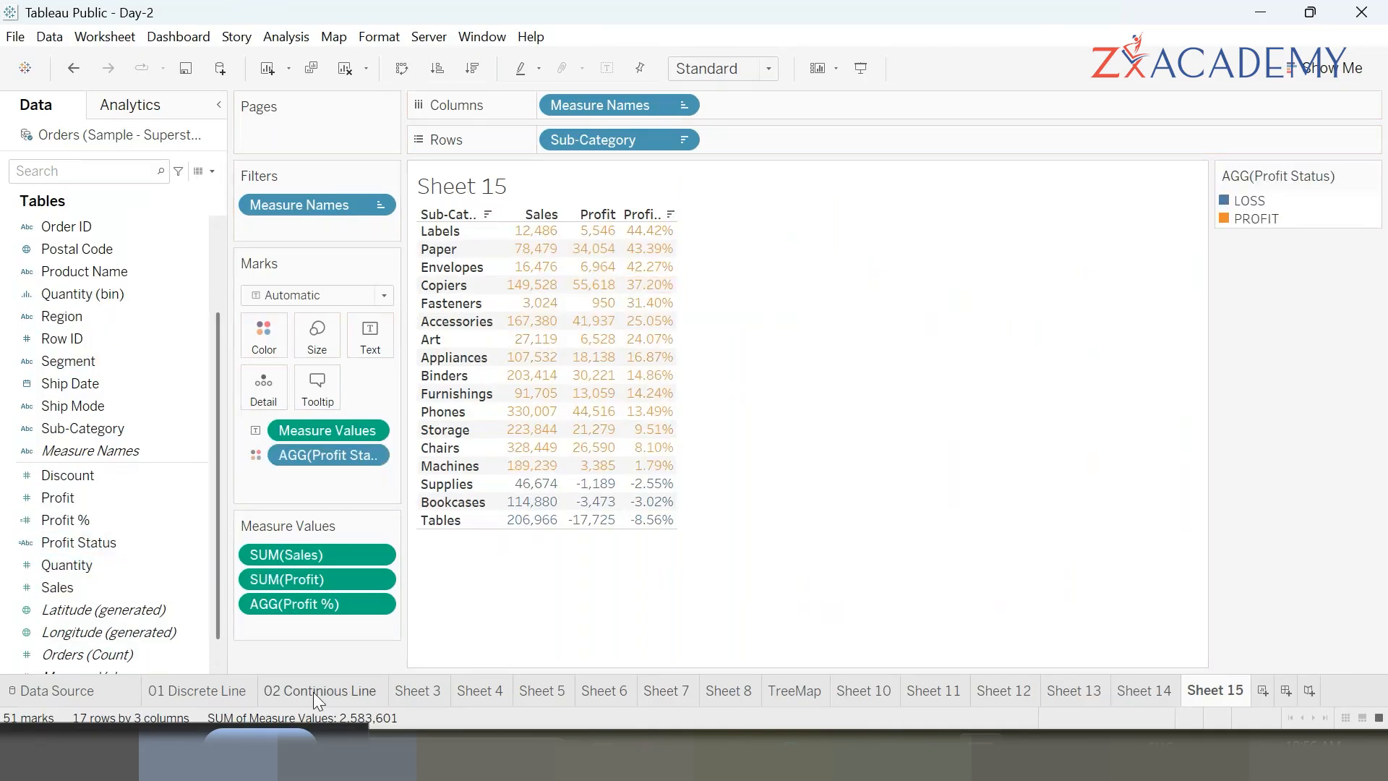
drag(327, 457, 588, 601)
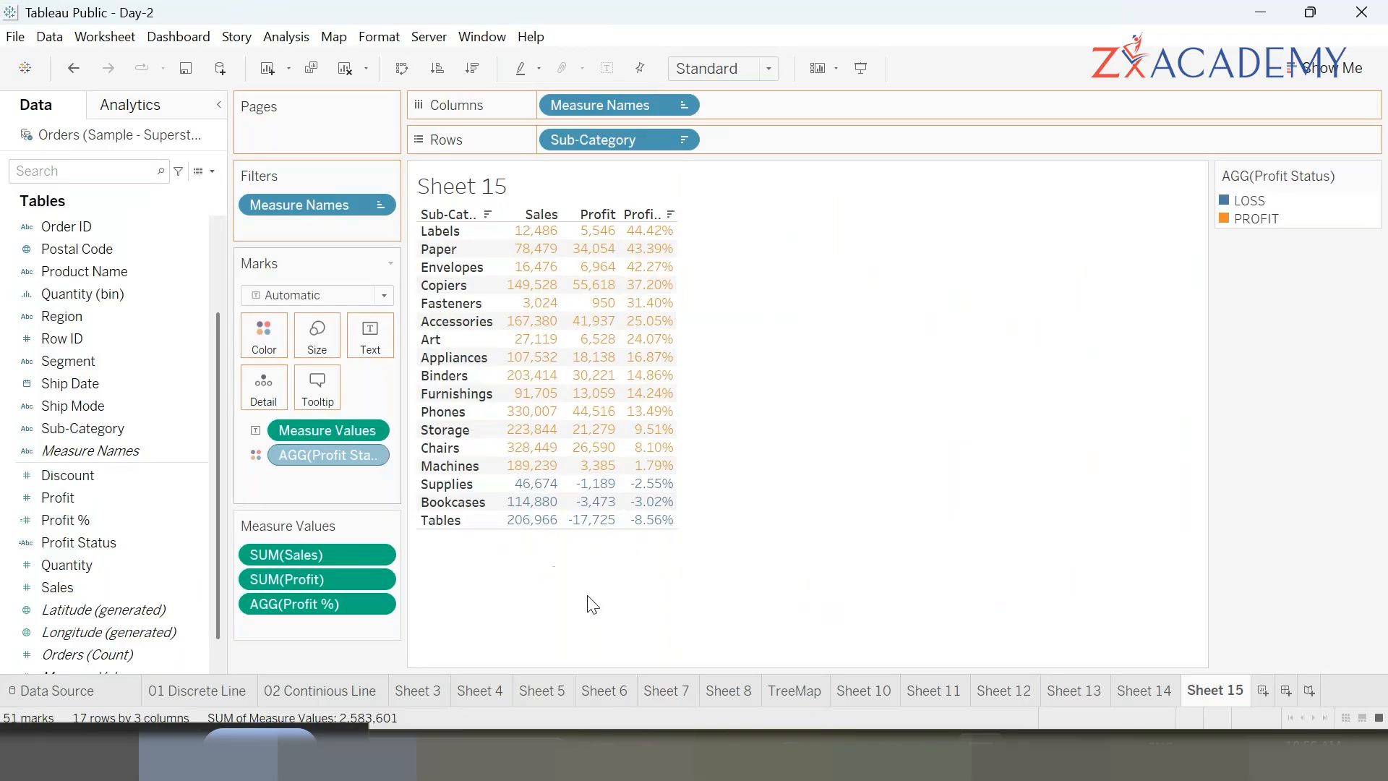
- Add Profit Status to Rows next to Sub-Category
drag(101, 542, 496, 323)
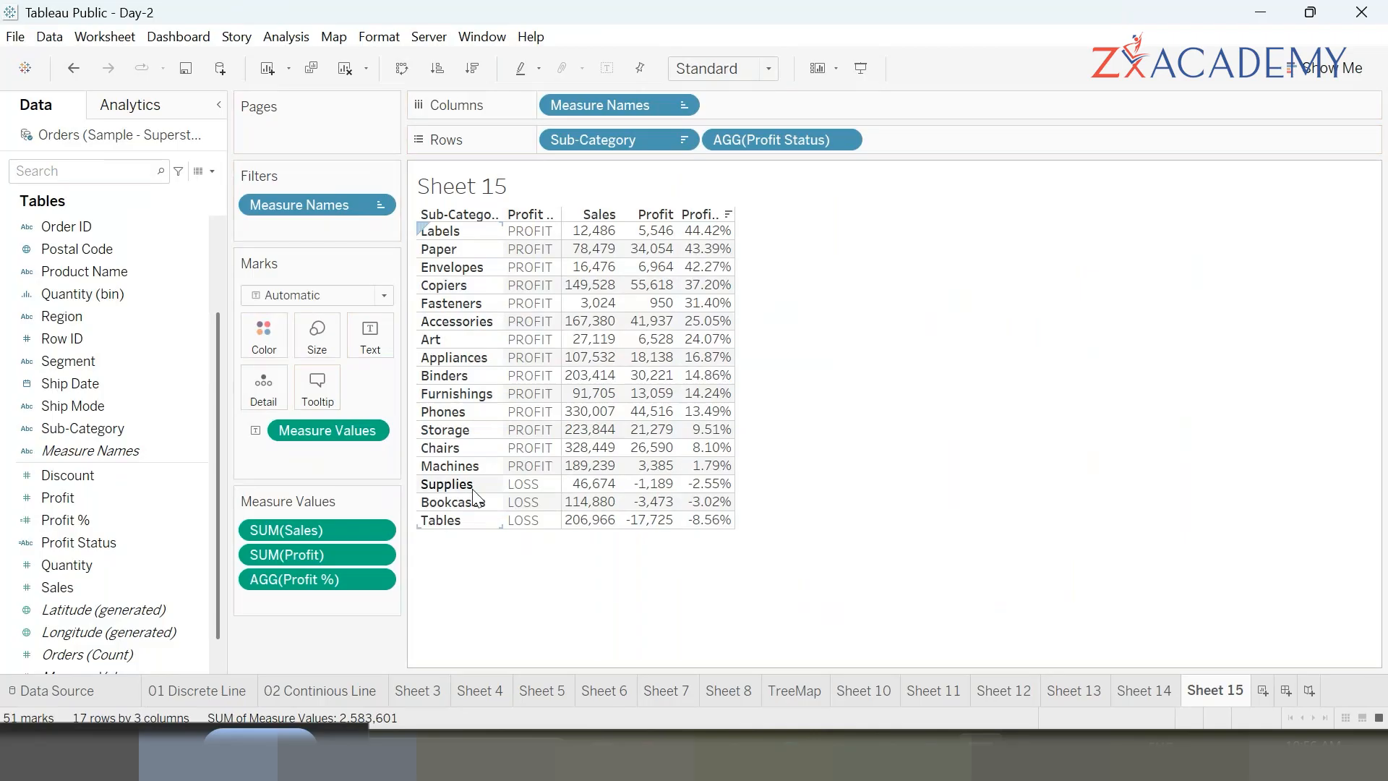
mouse_move(80, 755)
click(182, 505)
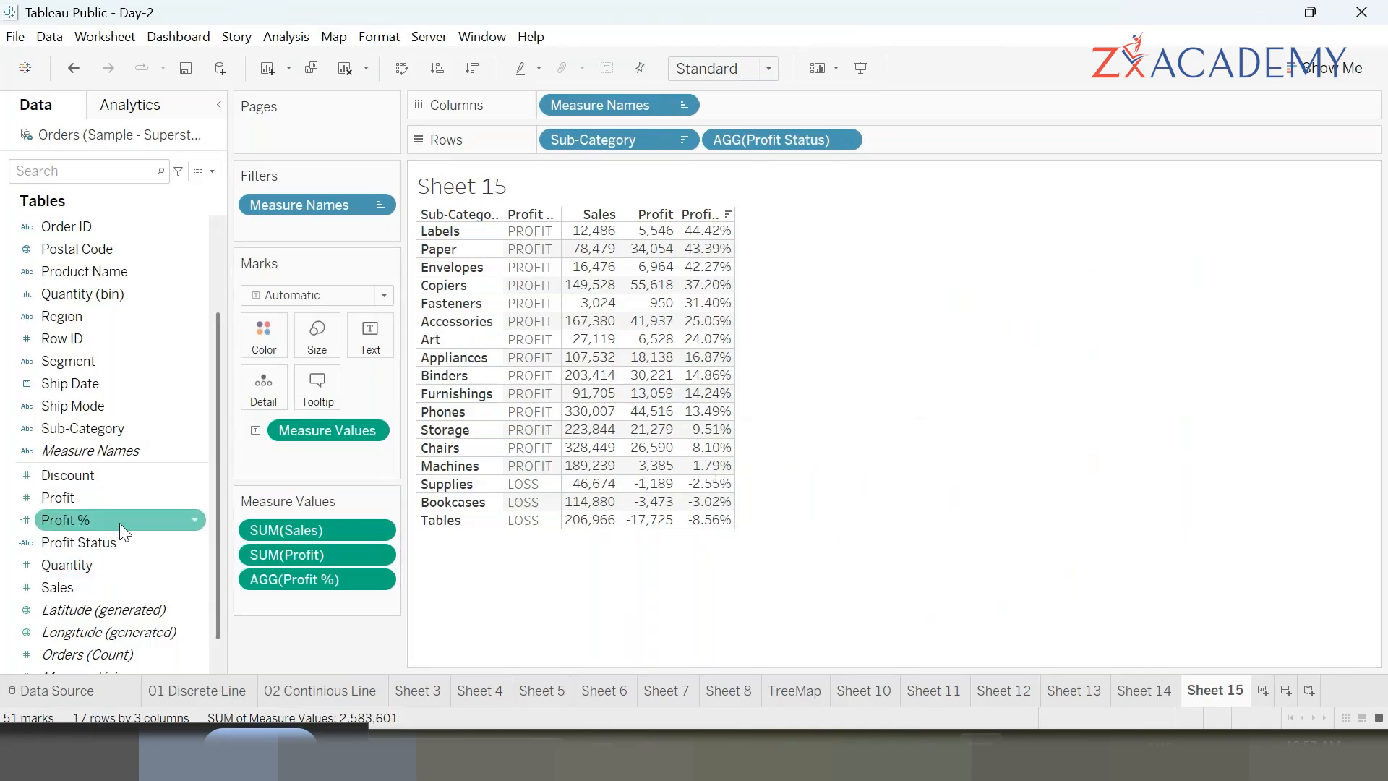
- Edit the Profit Status calculation so its first condition is [Profit %] >= .30 returning "HIGH"
click(96, 543)
right_click(96, 544)
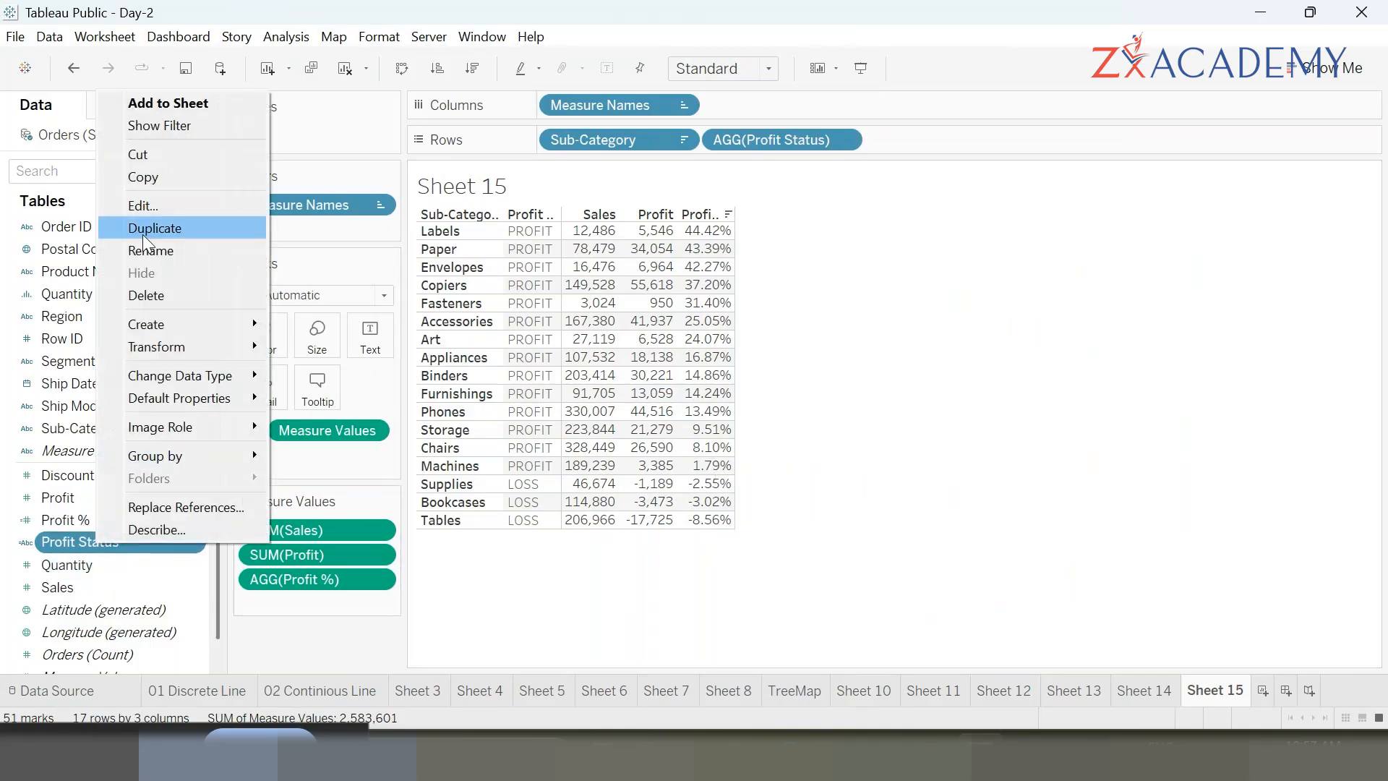
click(173, 205)
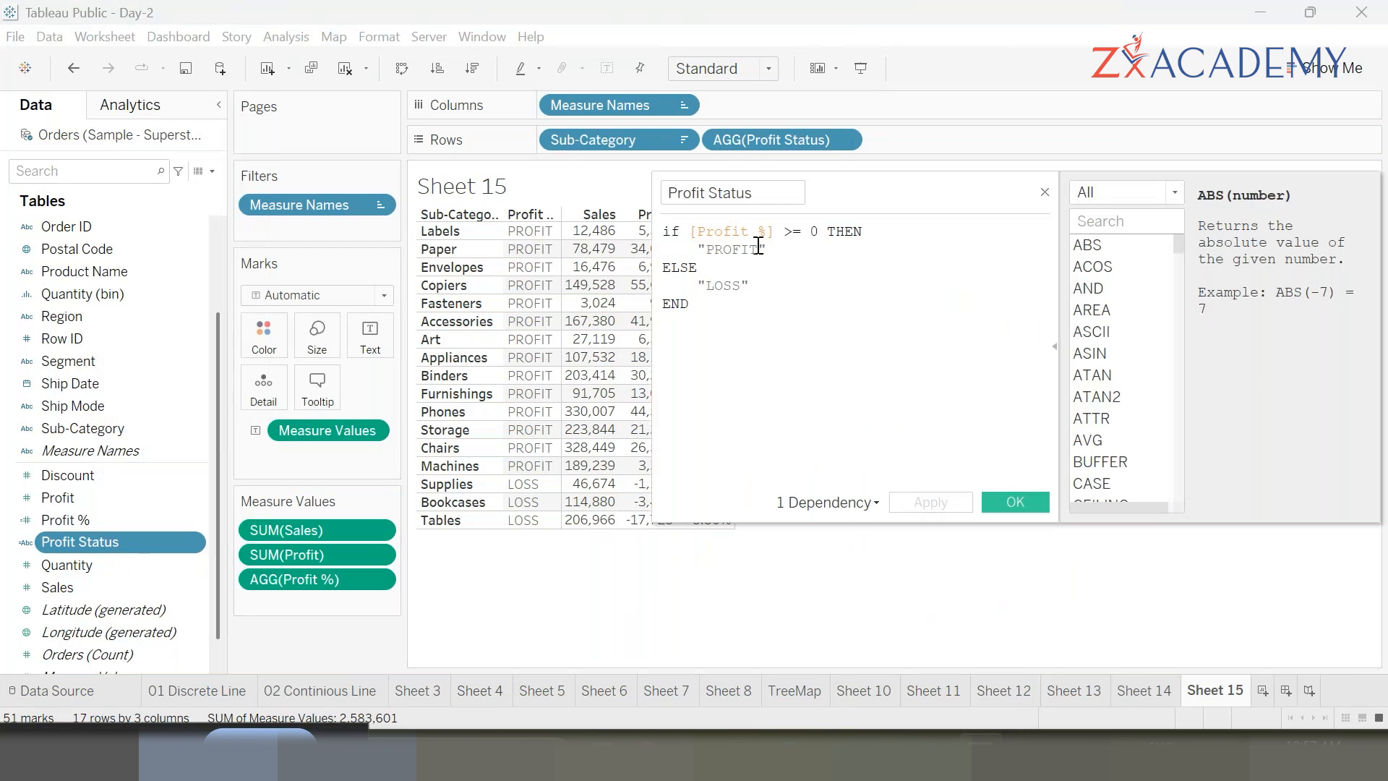
drag(896, 187, 967, 434)
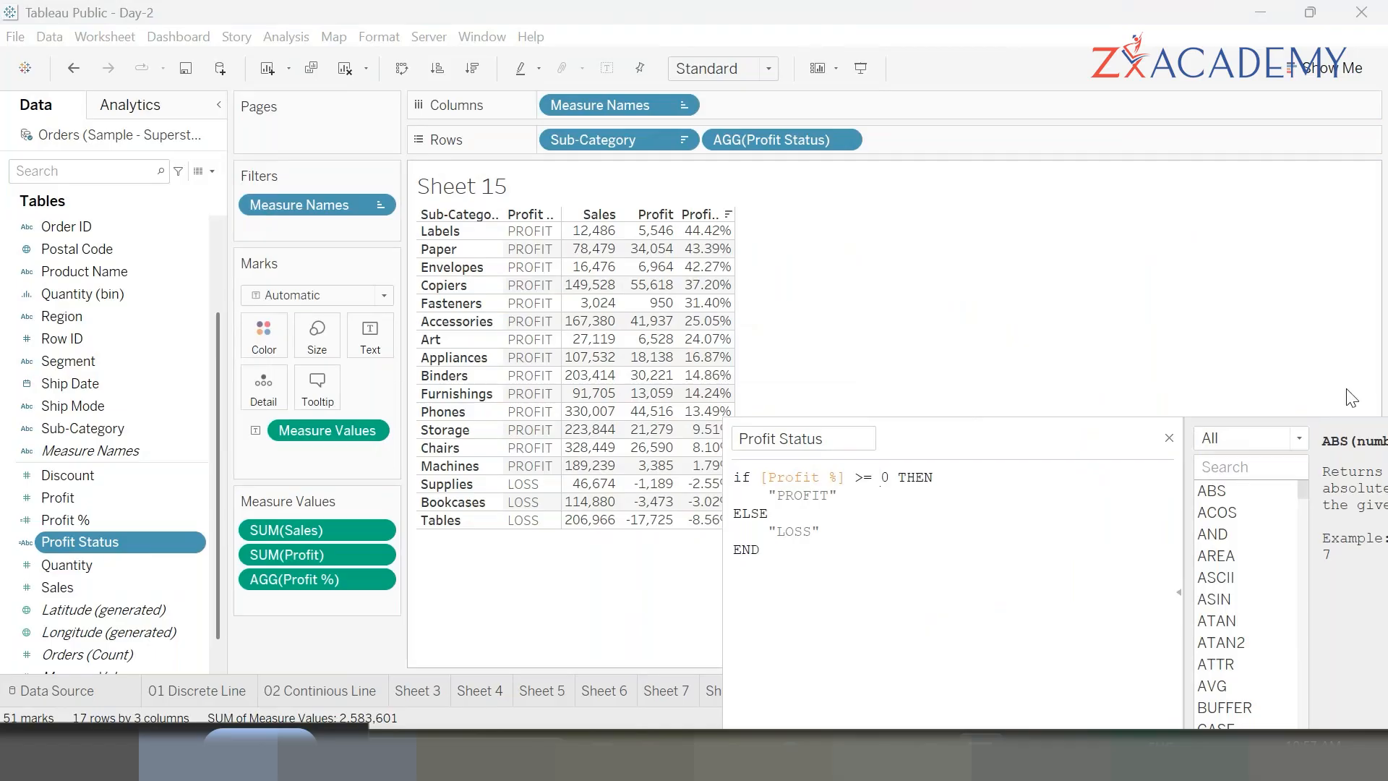
text(.3)
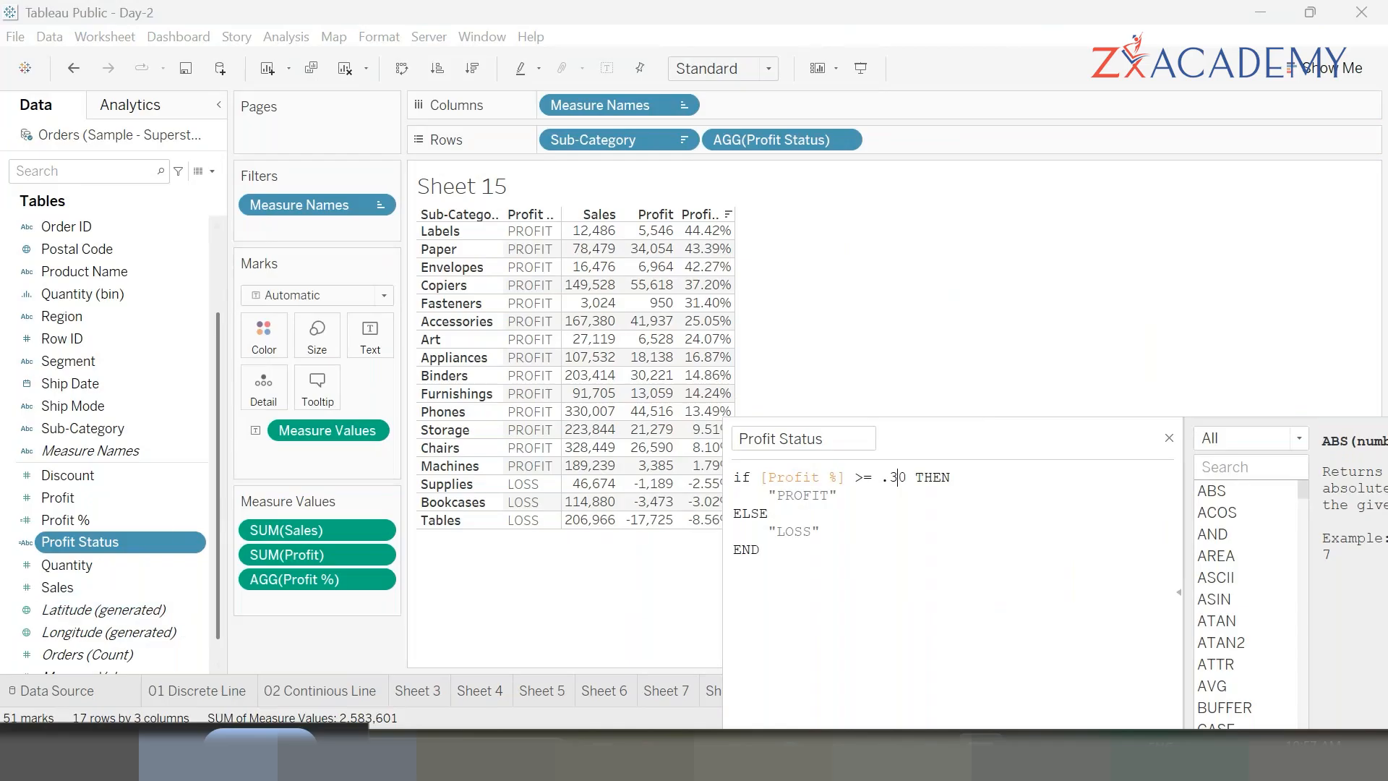
click(953, 477)
key(Return)
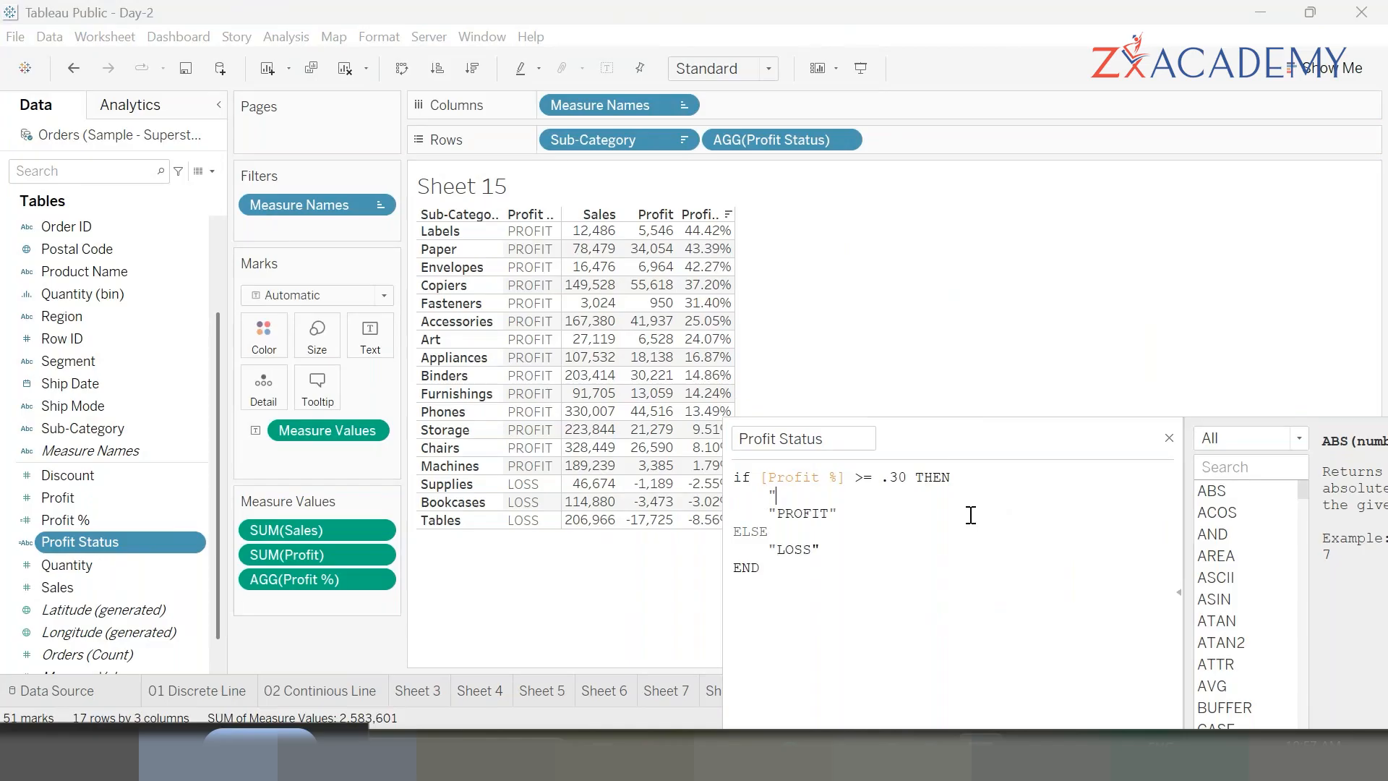
text(GOO)
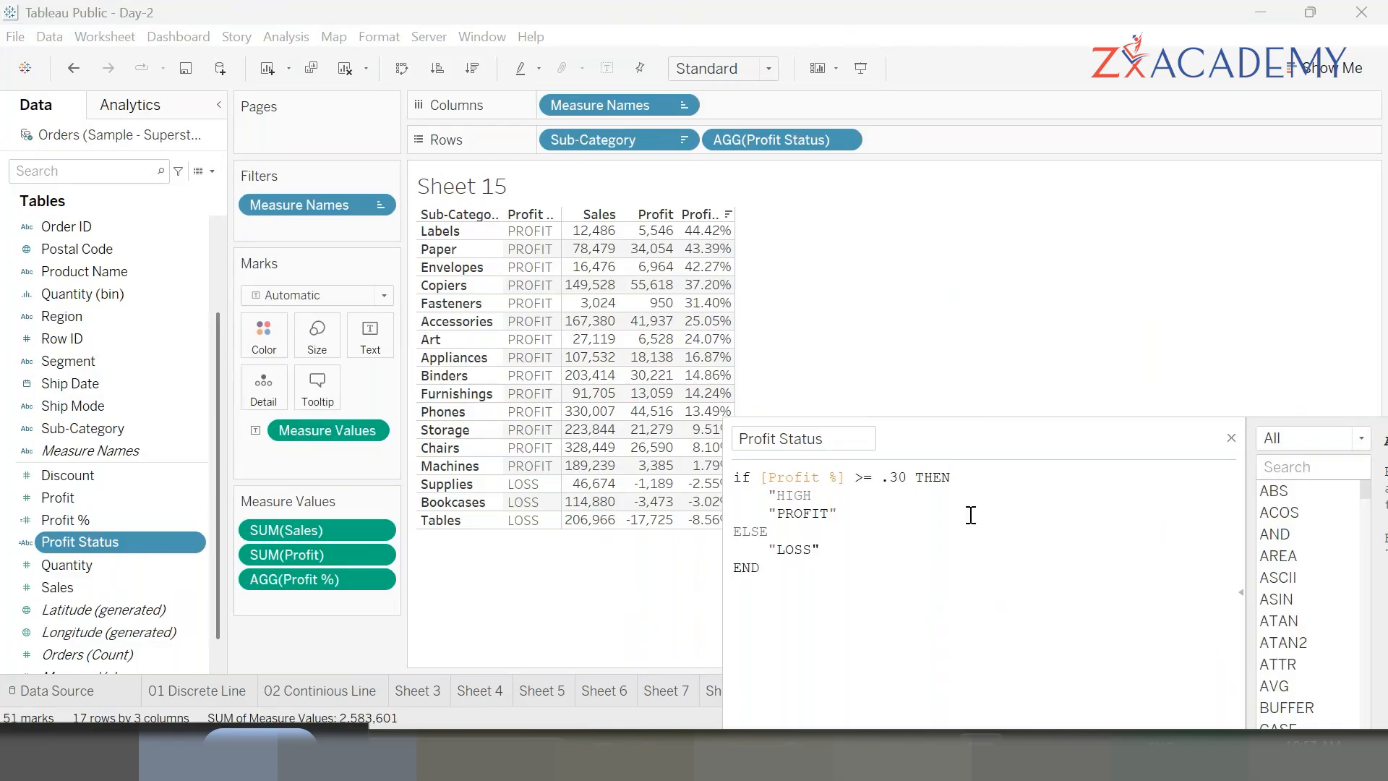
key(Return)
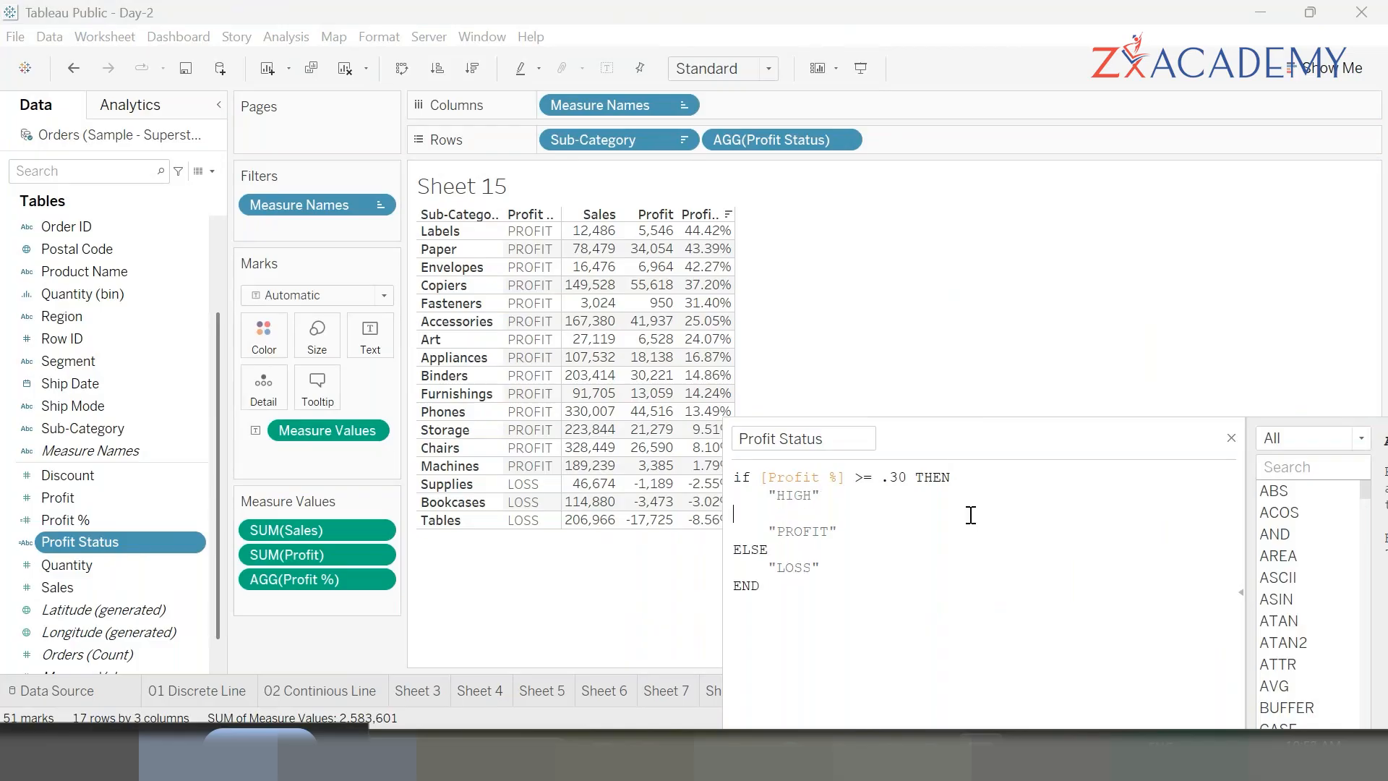
- Add an ELSEIF branch: [Profit %] >= .2 THEN "GOOD"
text(ELSEIF )
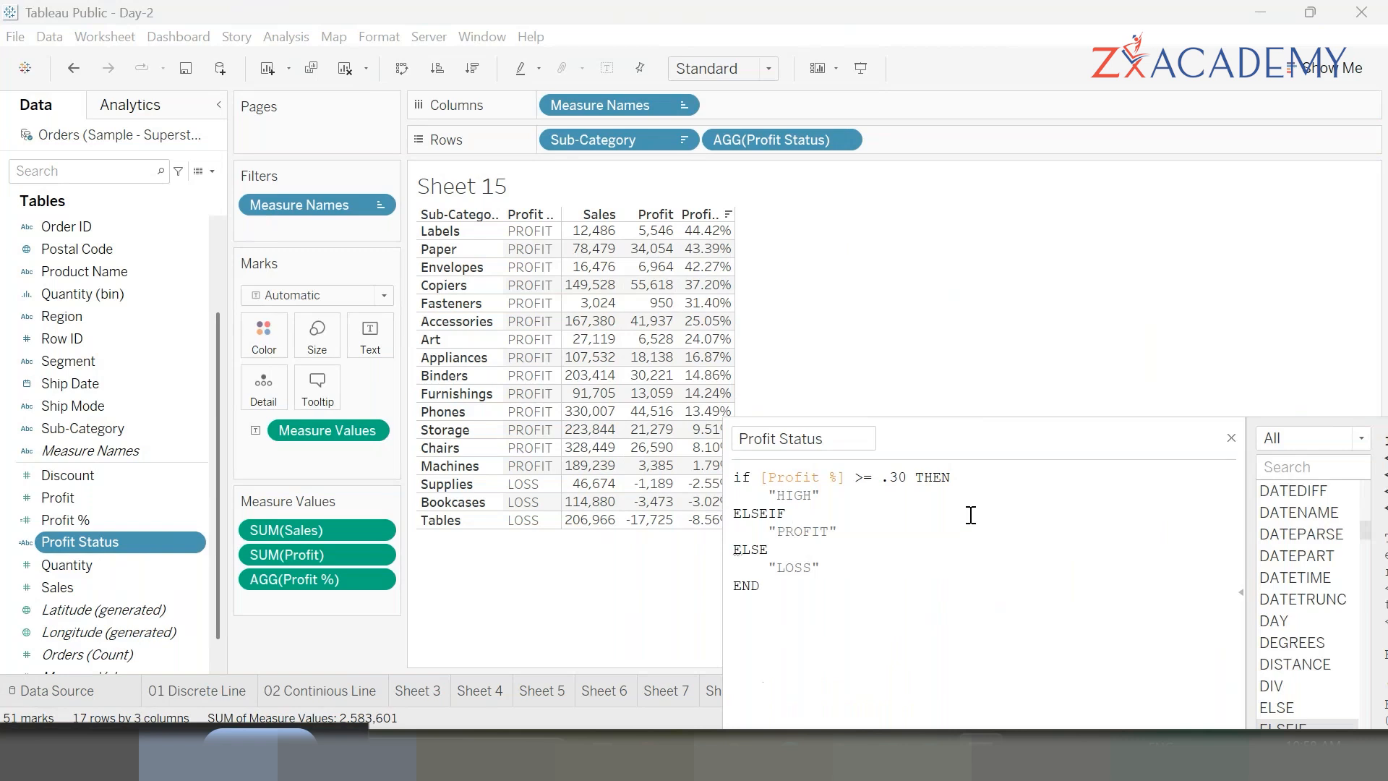
text(prof)
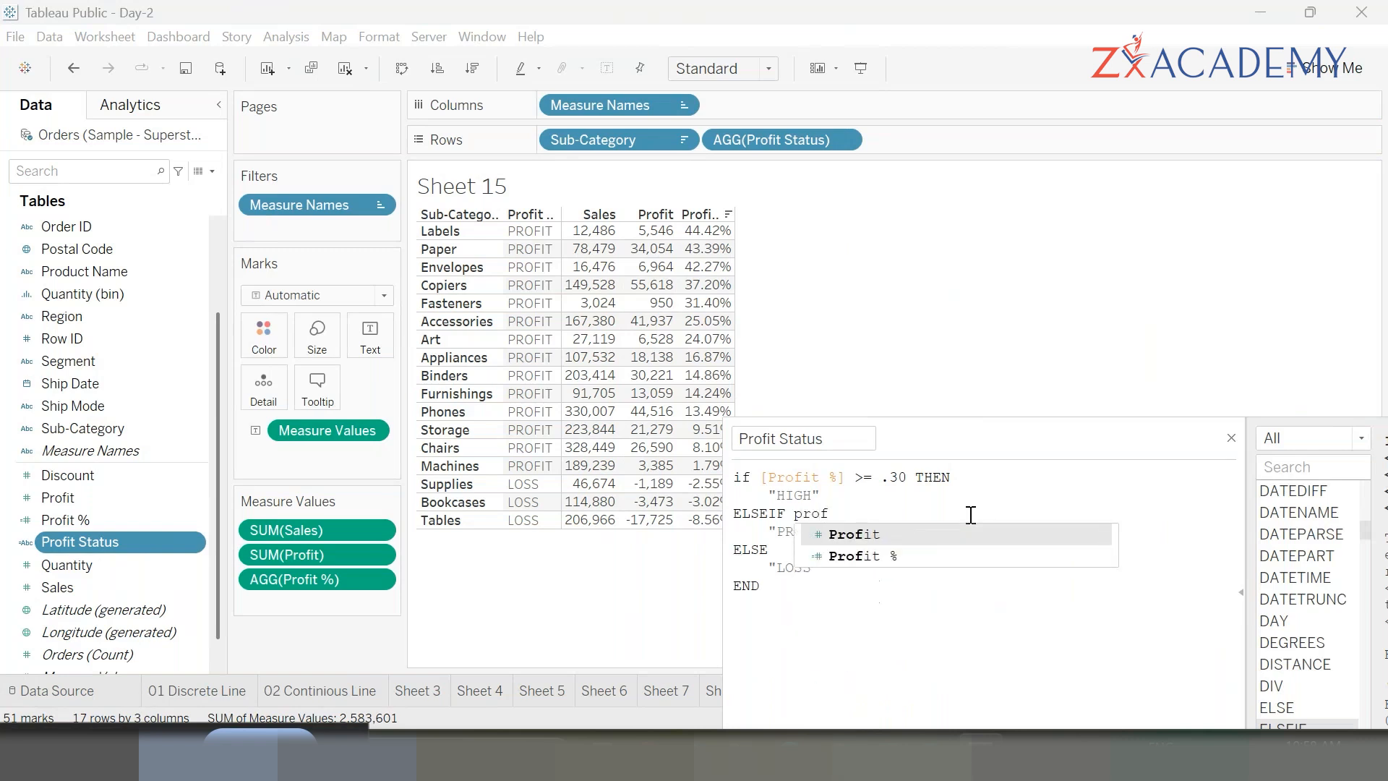
key(Down)
key(Return)
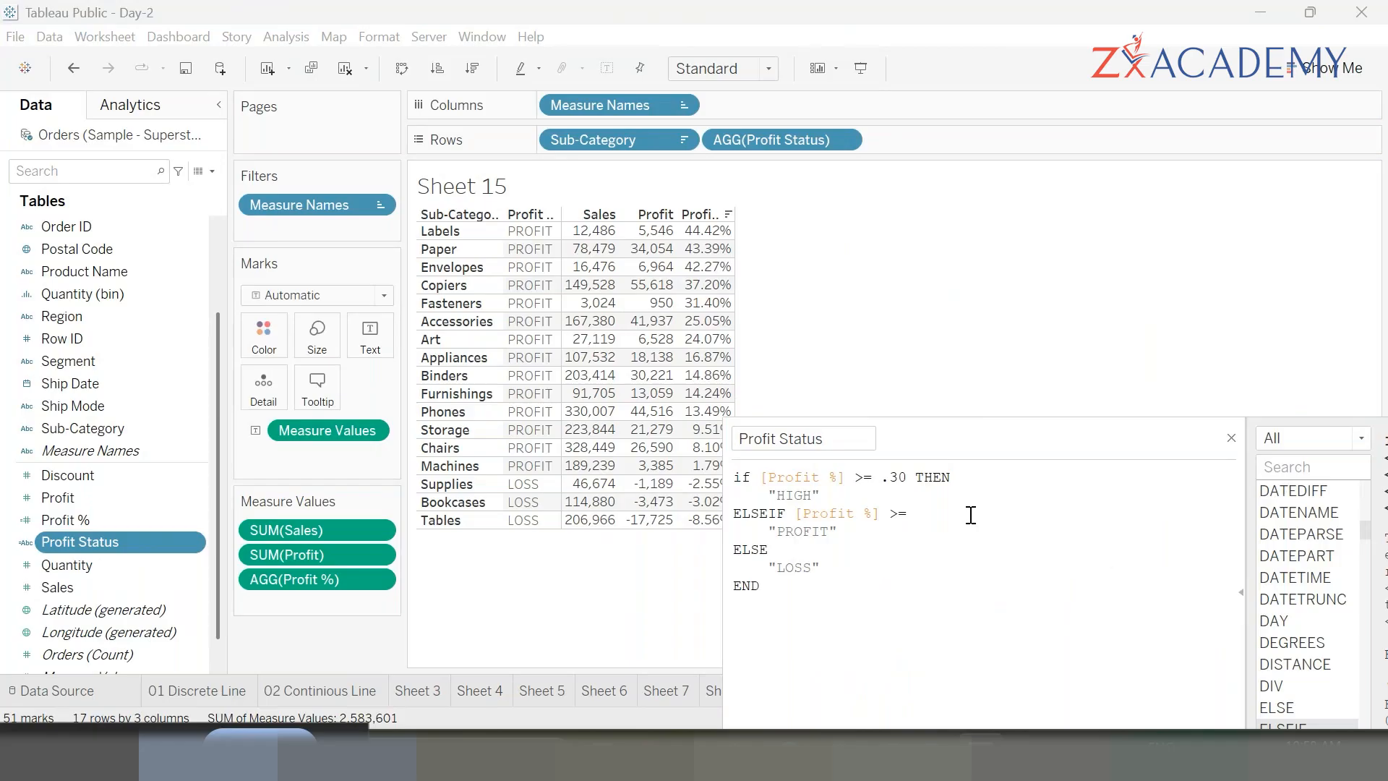
text(>= .2 THEN)
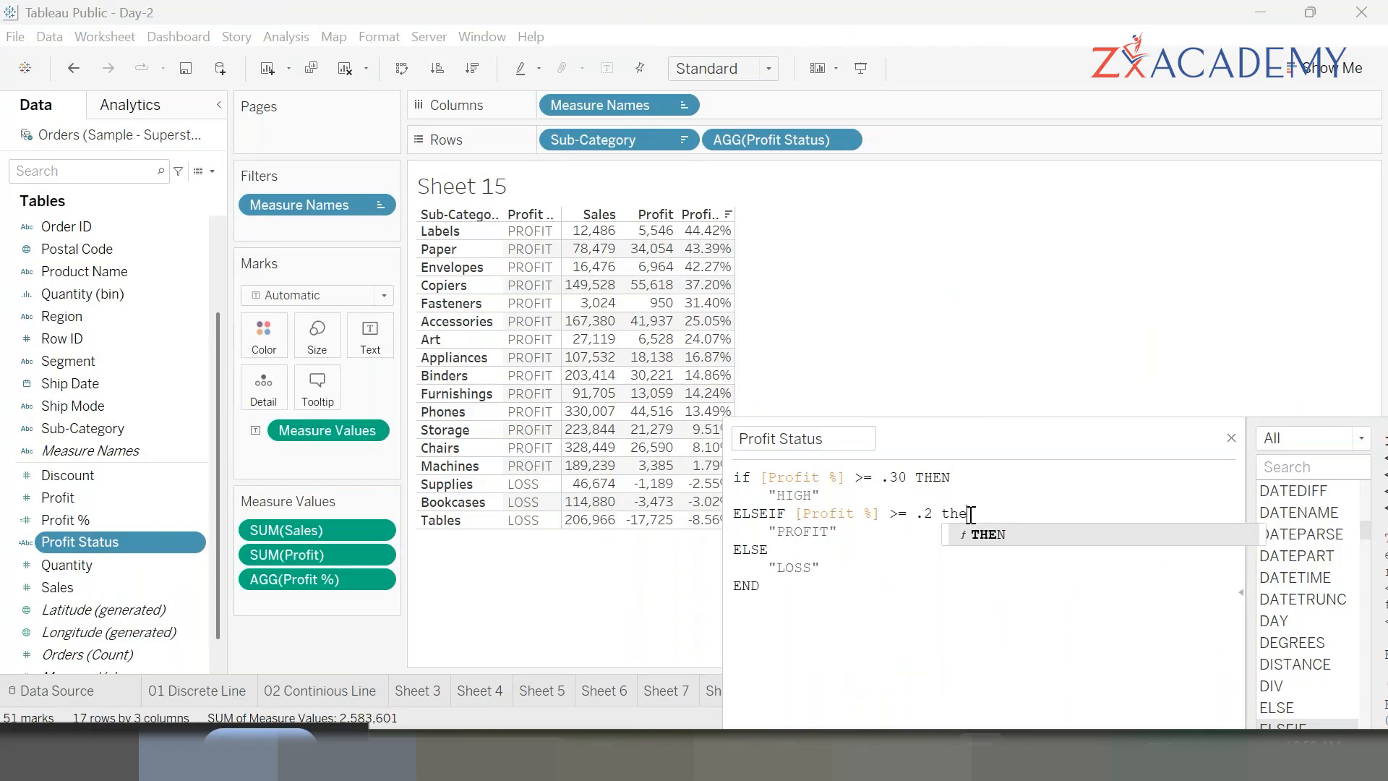
key(Return)
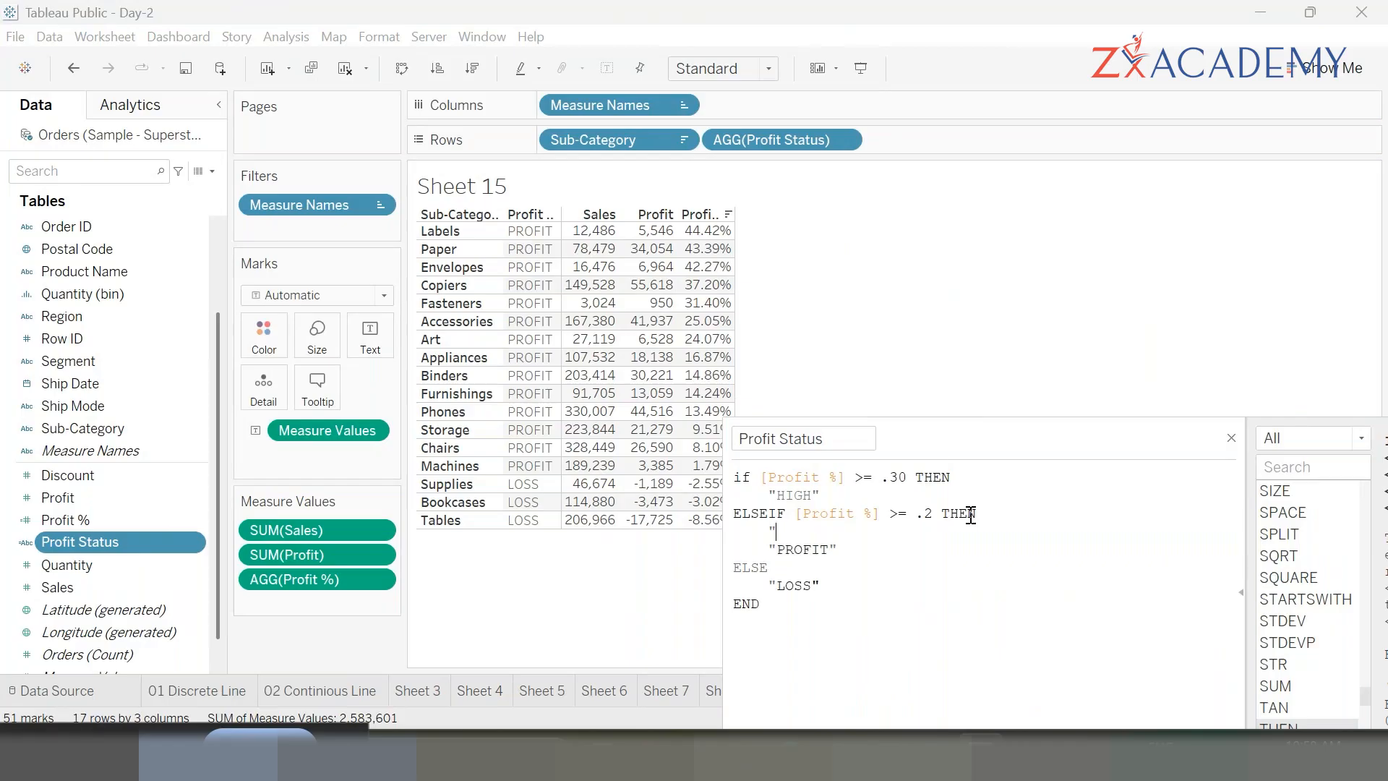
text(GOOD")
key(Return)
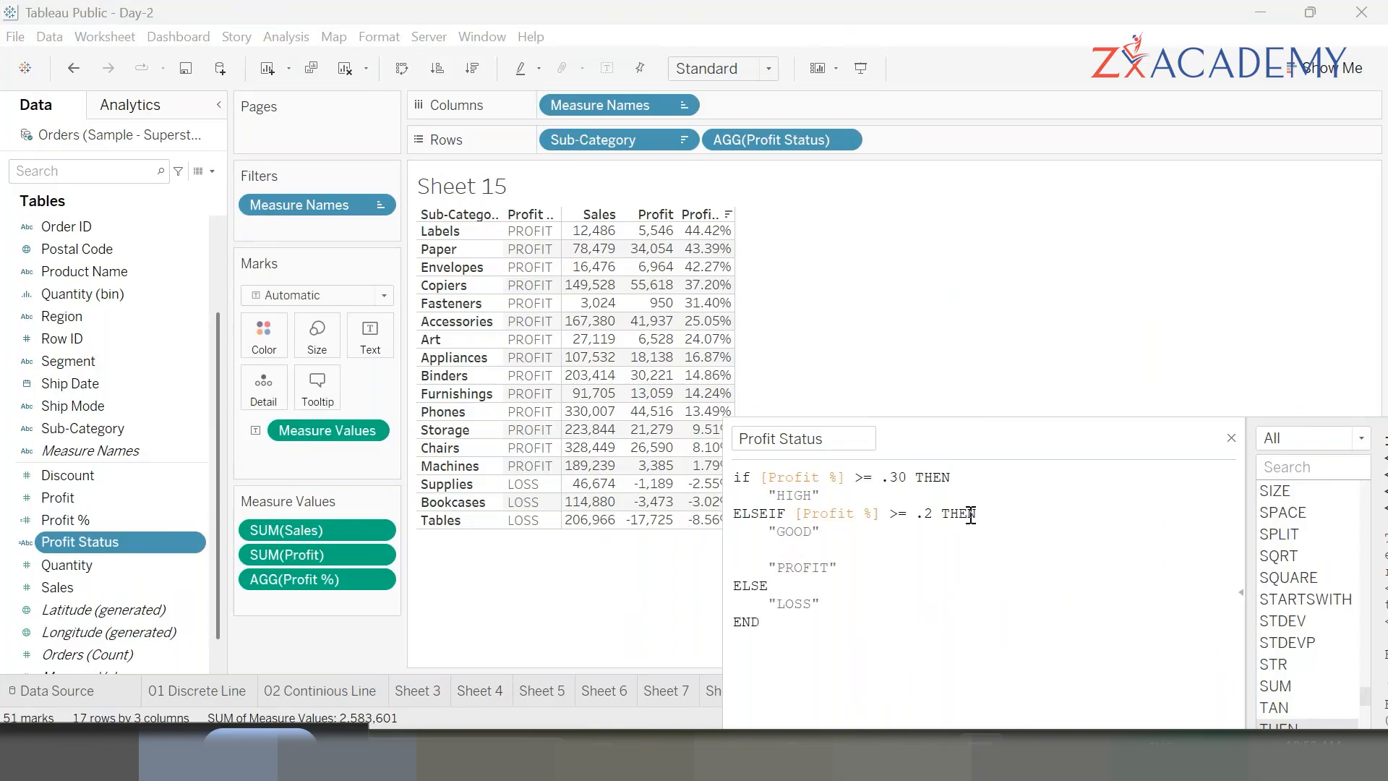
- Add a third ELSEIF branch [Profit %] >= .1 then "LOW PROFIT", then apply and save the calculation
text(ELSEIF )
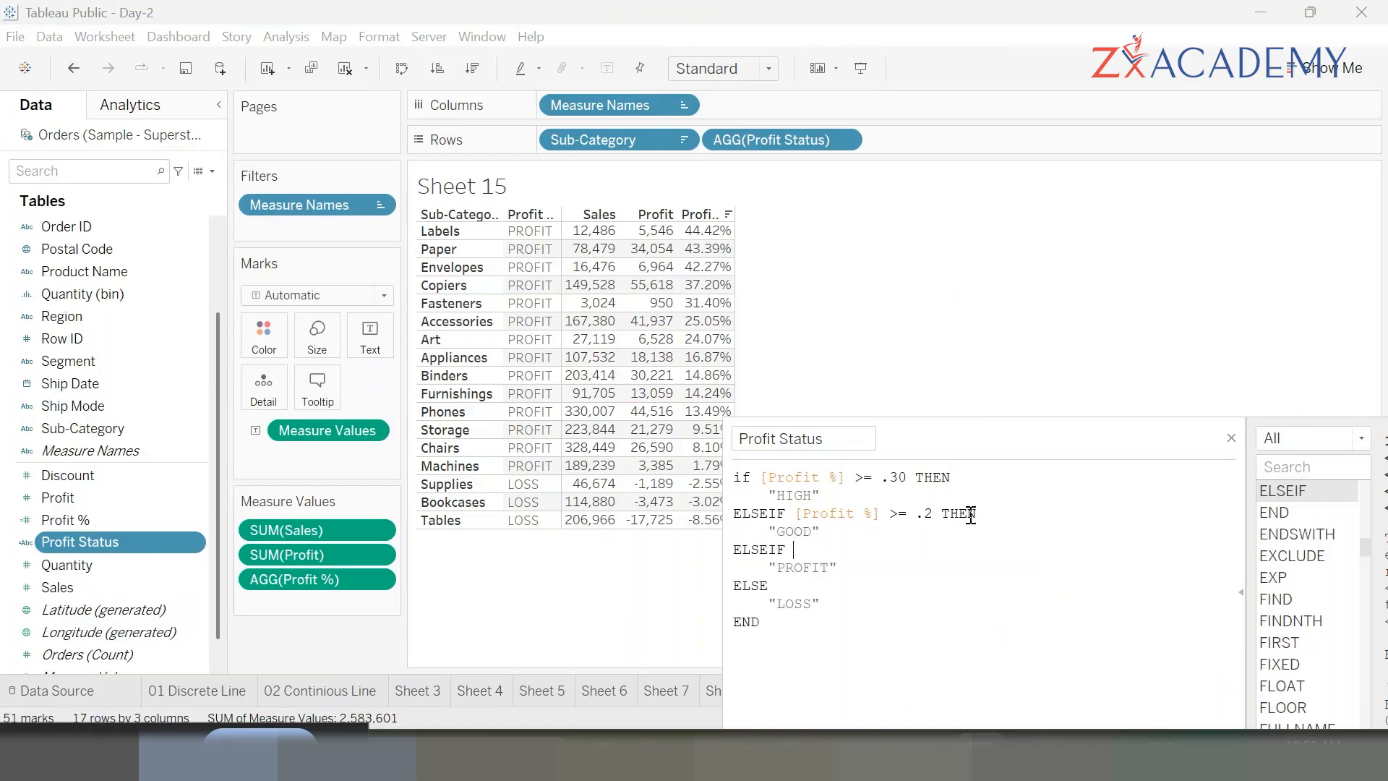
text(pro)
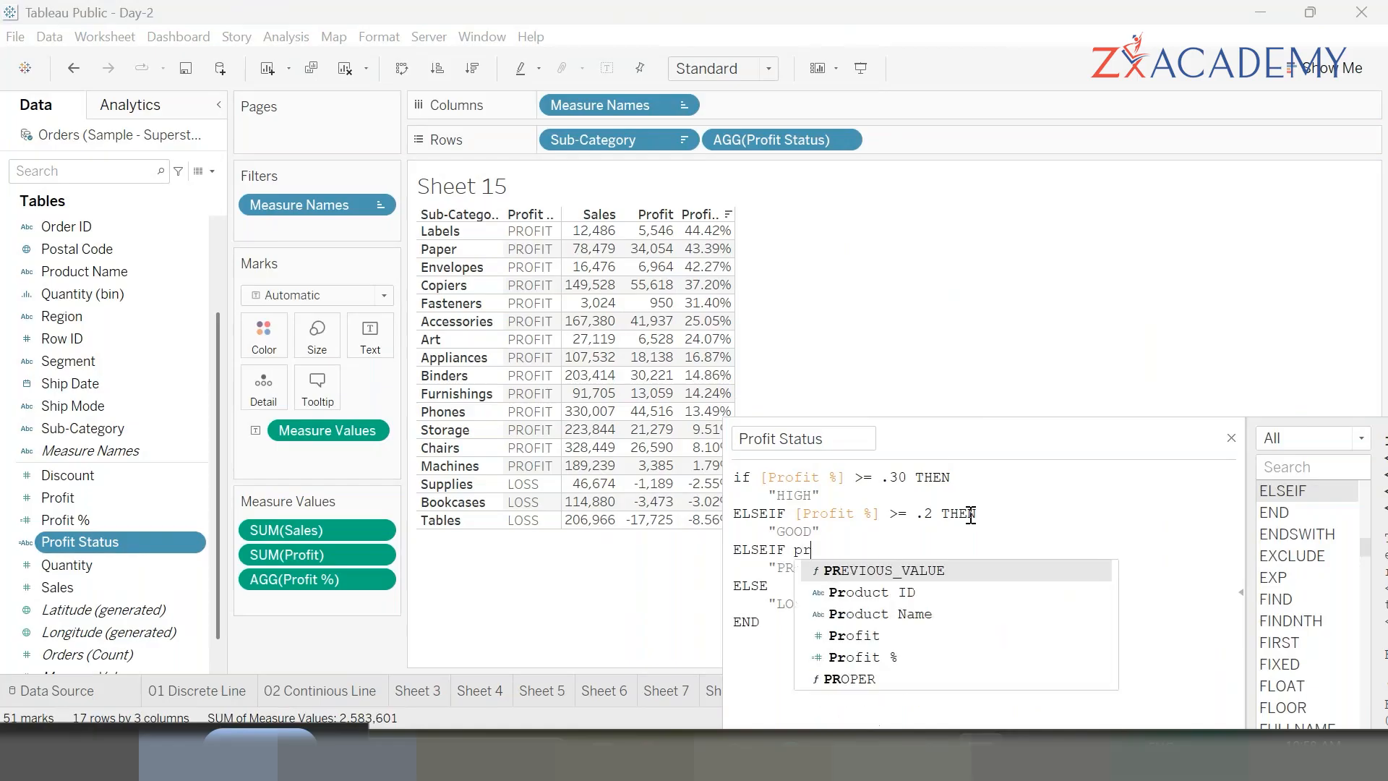
key(Down)
key(Down)
key(Return)
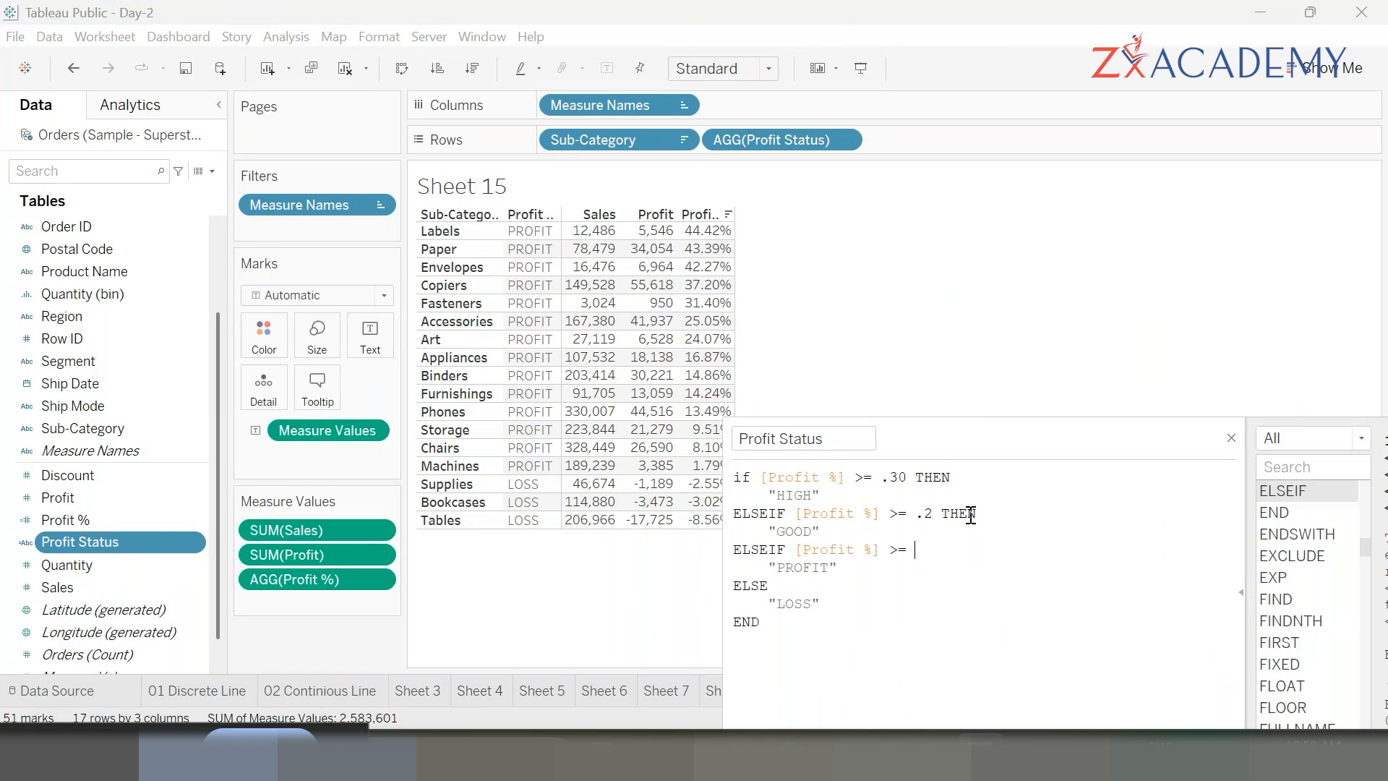
text(>= .1)
key(Down)
text(LOW)
drag(1000, 418, 1029, 237)
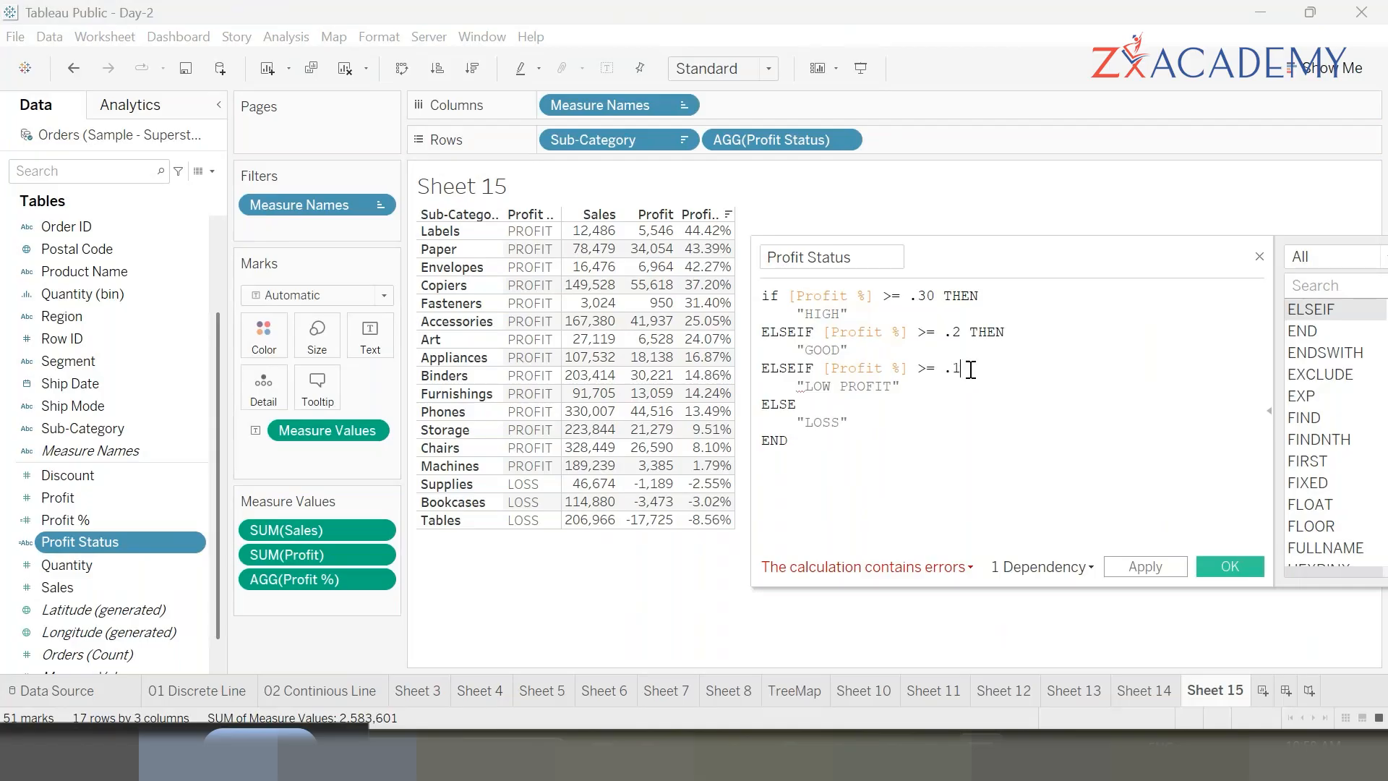
text(then)
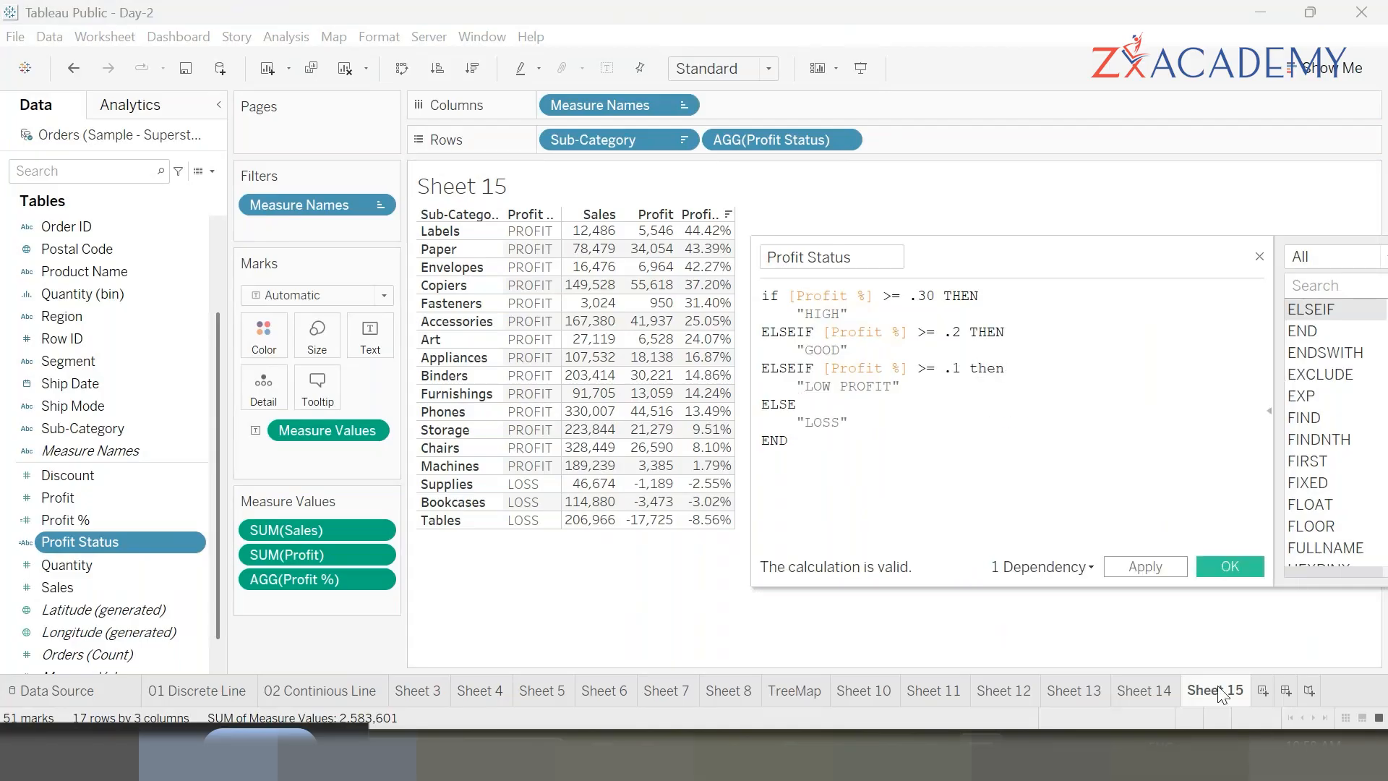
click(1187, 568)
click(1232, 567)
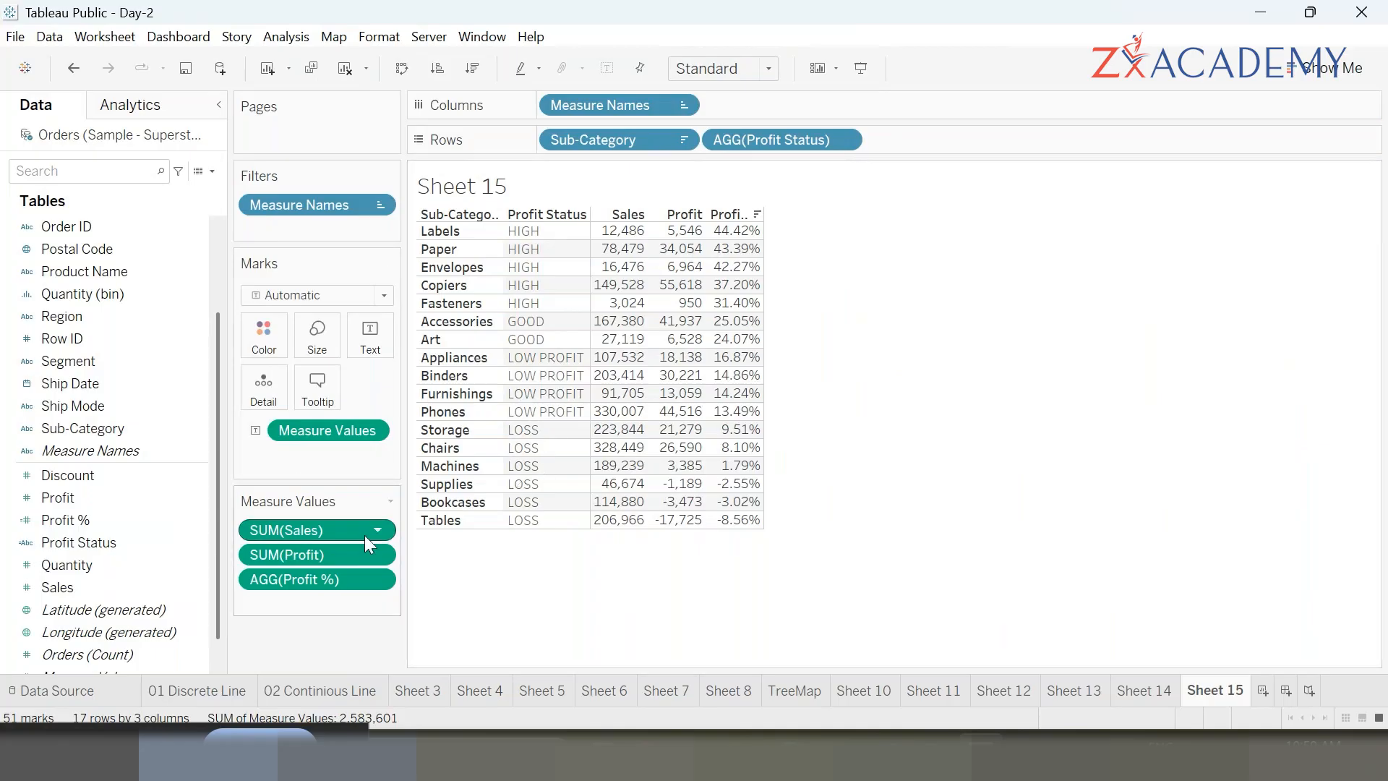
right_click(99, 588)
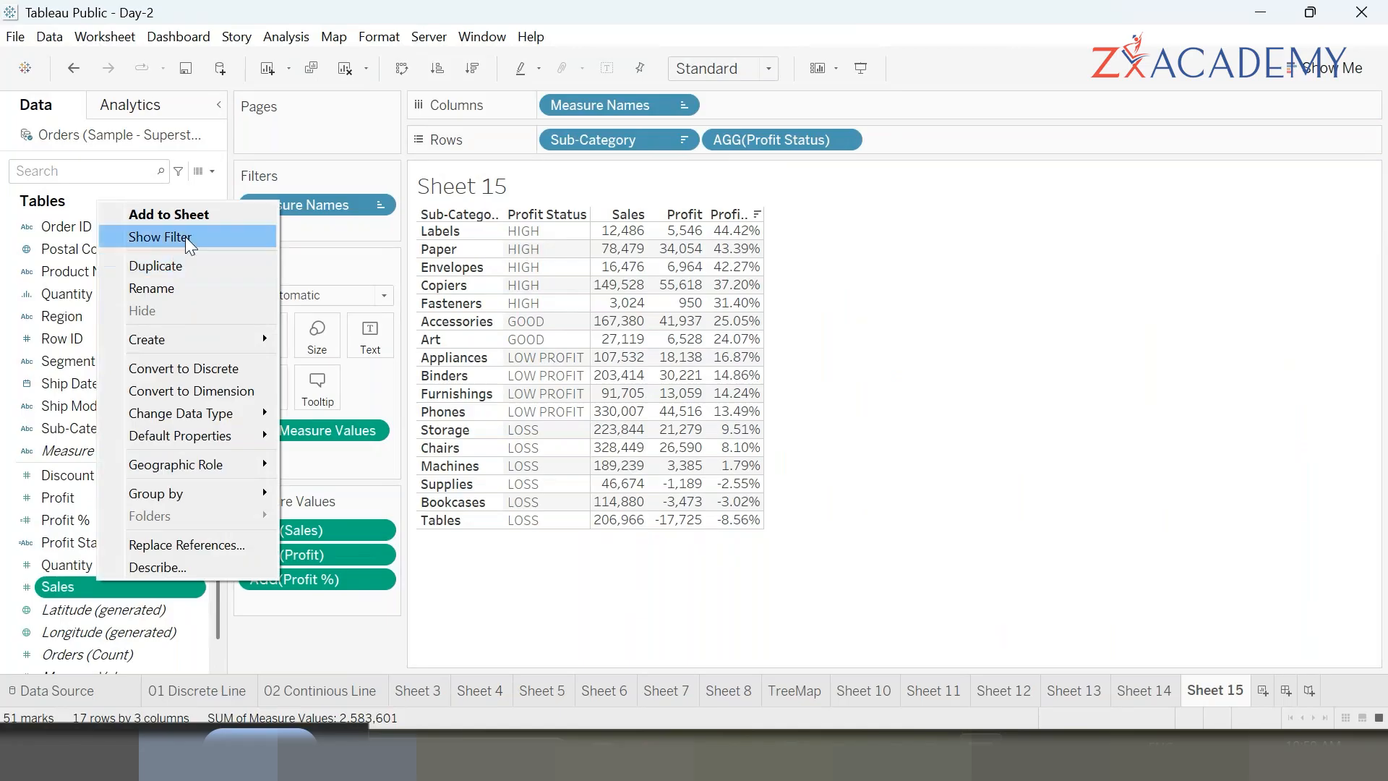
click(1066, 587)
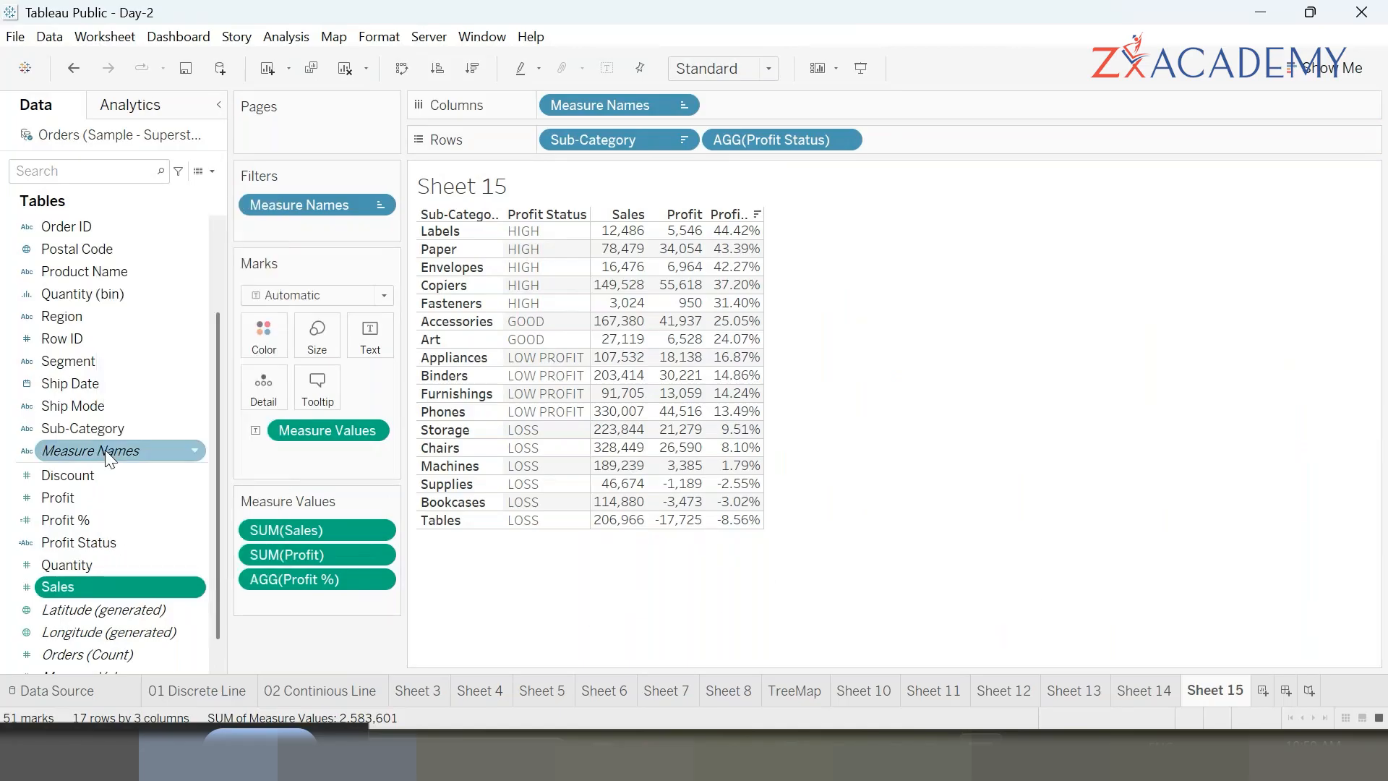
- Reopen Profit Status and change the LOW PROFIT threshold to >= 0, then apply and save
right_click(81, 543)
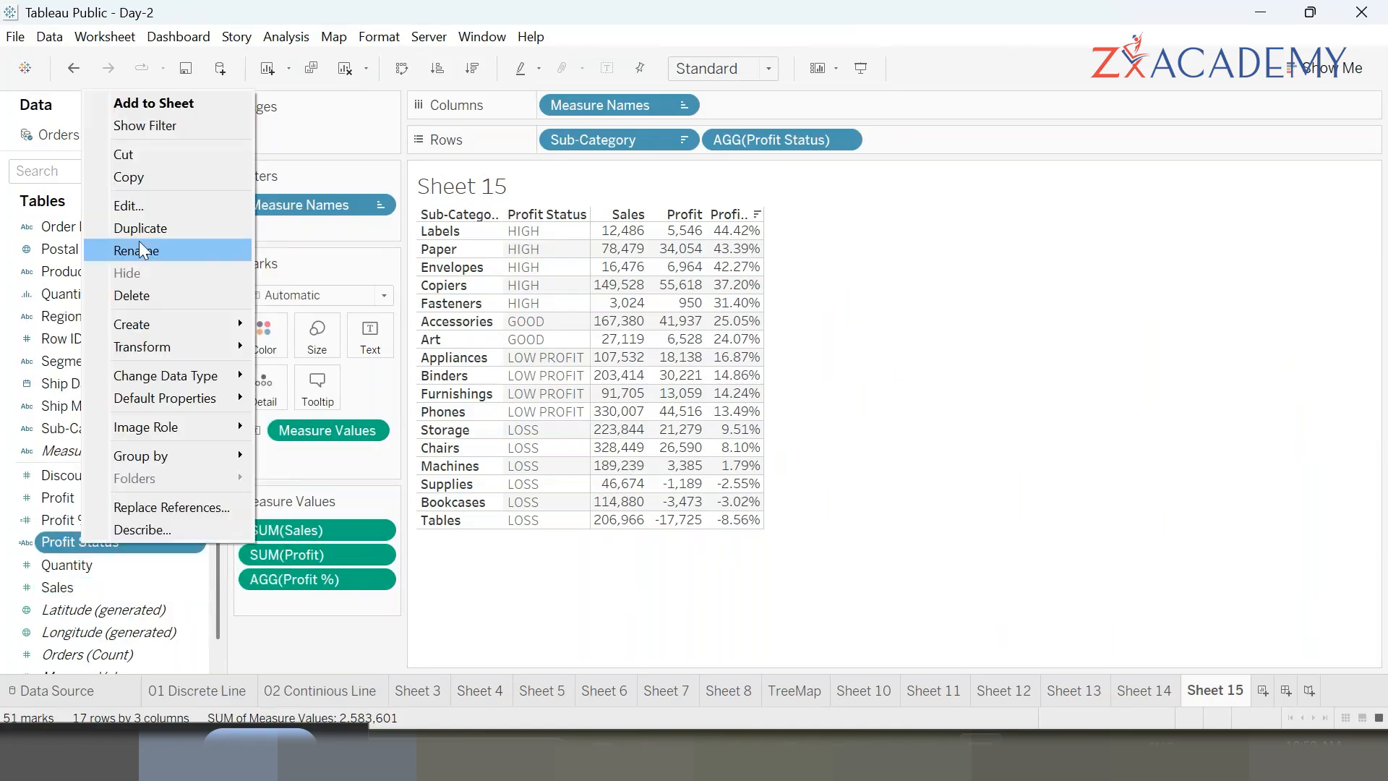
click(153, 202)
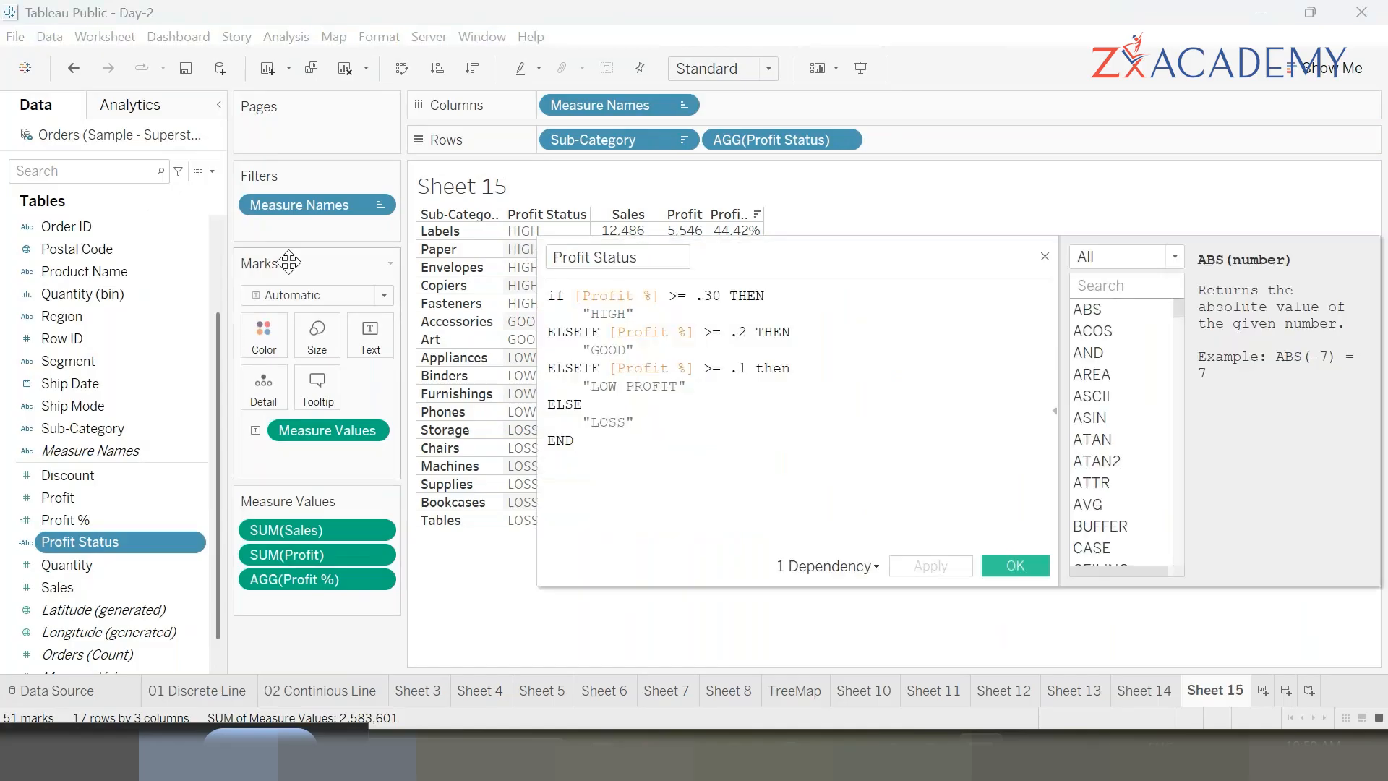
click(748, 376)
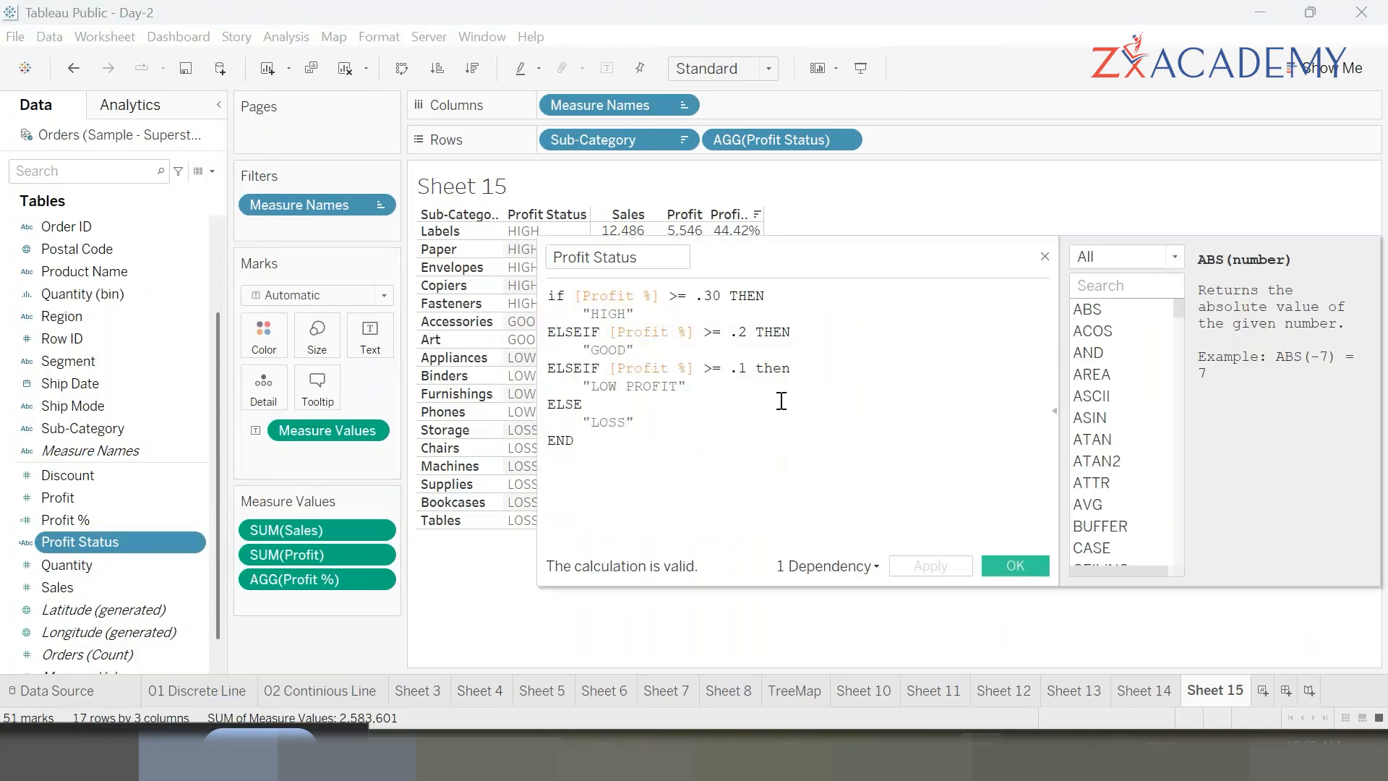
key(BackSpace)
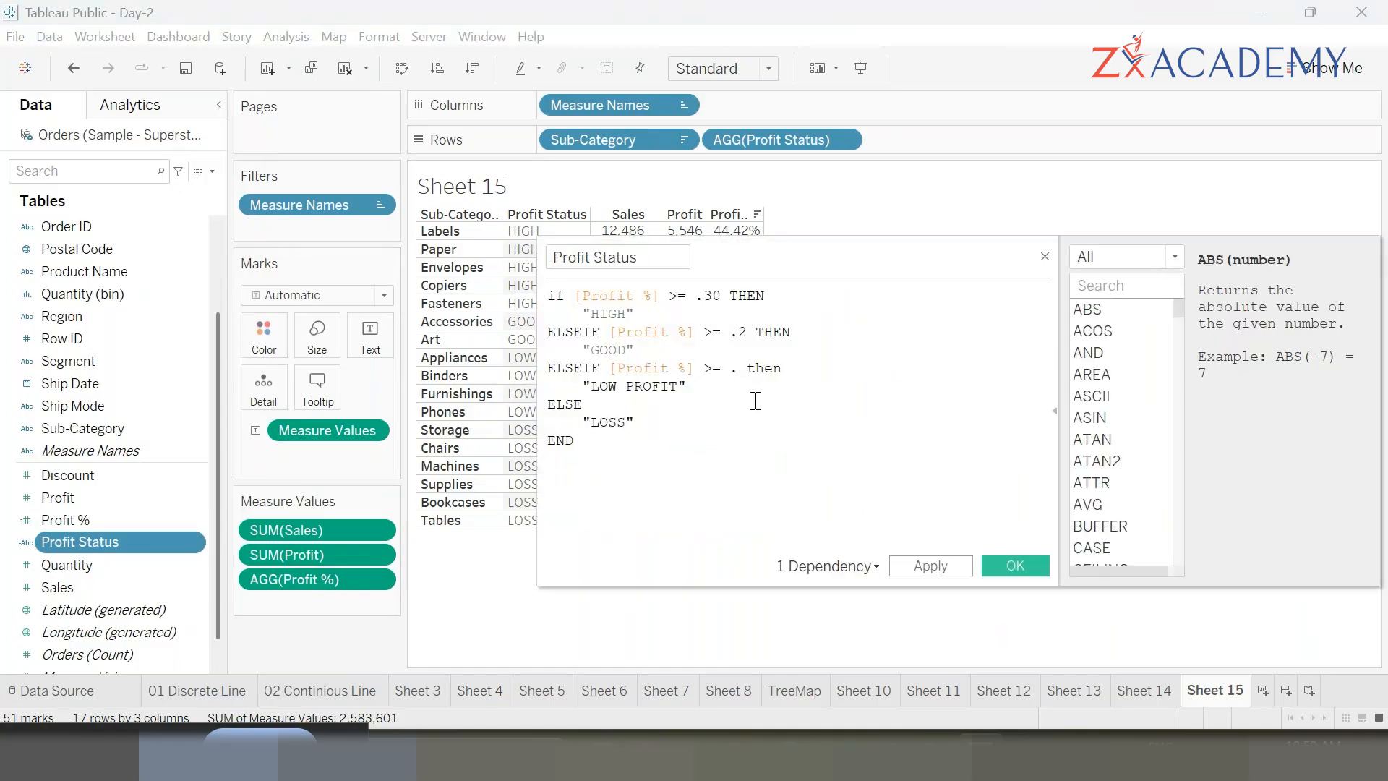
text(1)
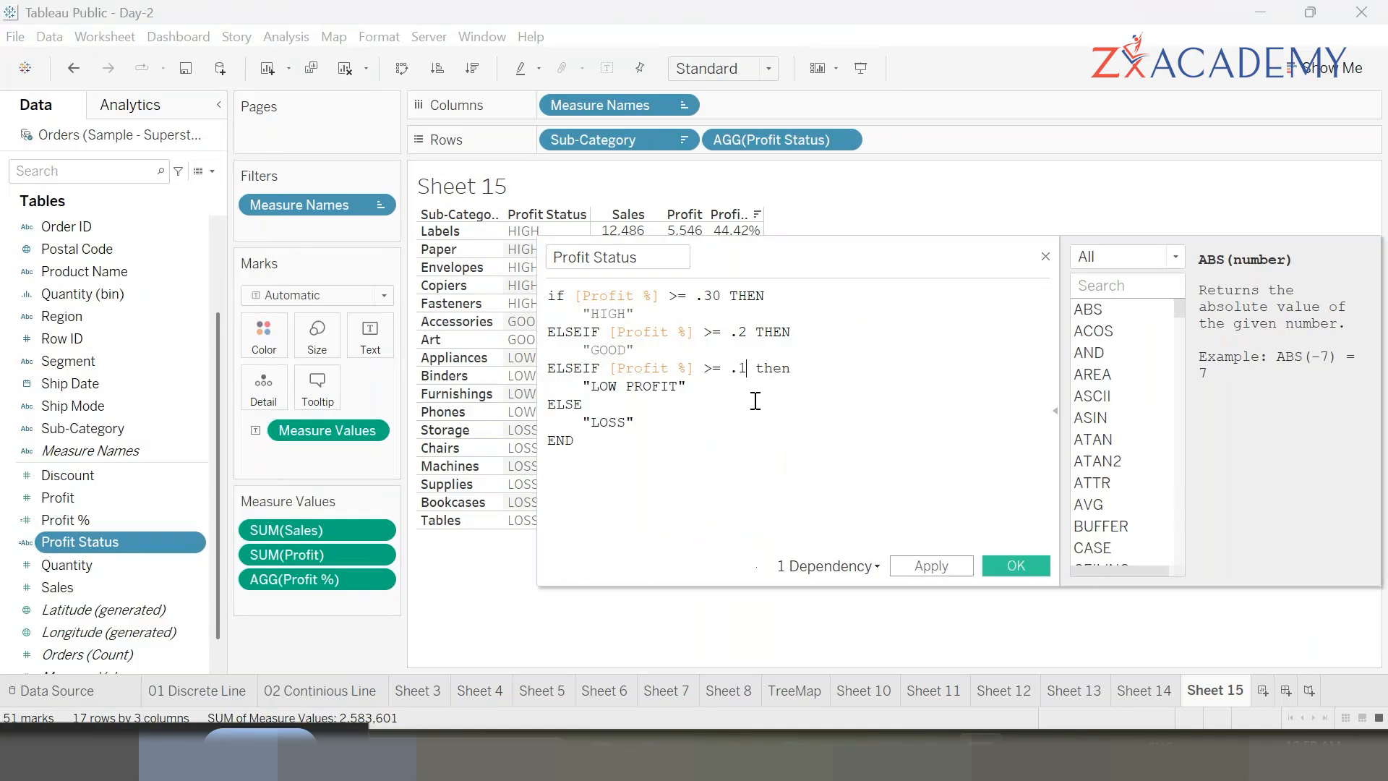
click(609, 408)
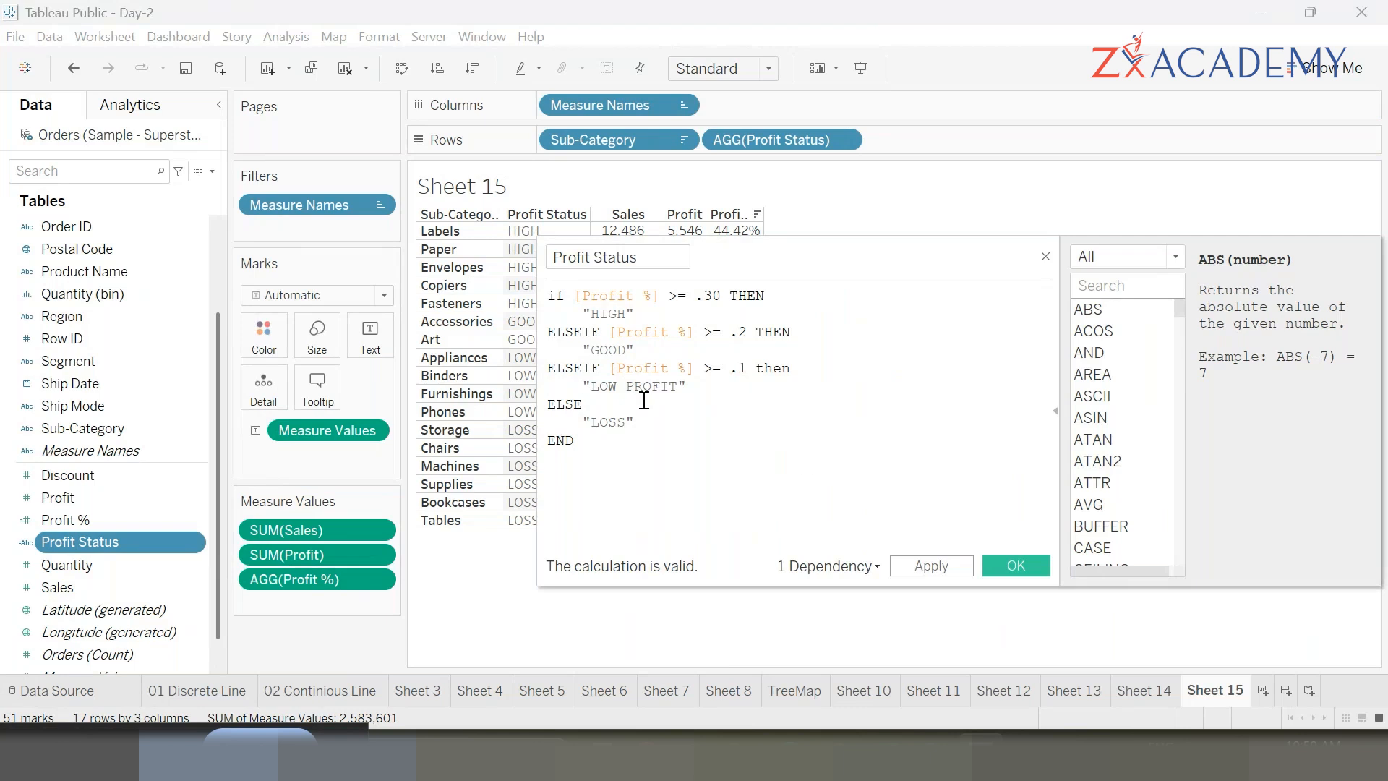
click(747, 368)
key(BackSpace)
key(BackSpace)
text(0)
click(933, 566)
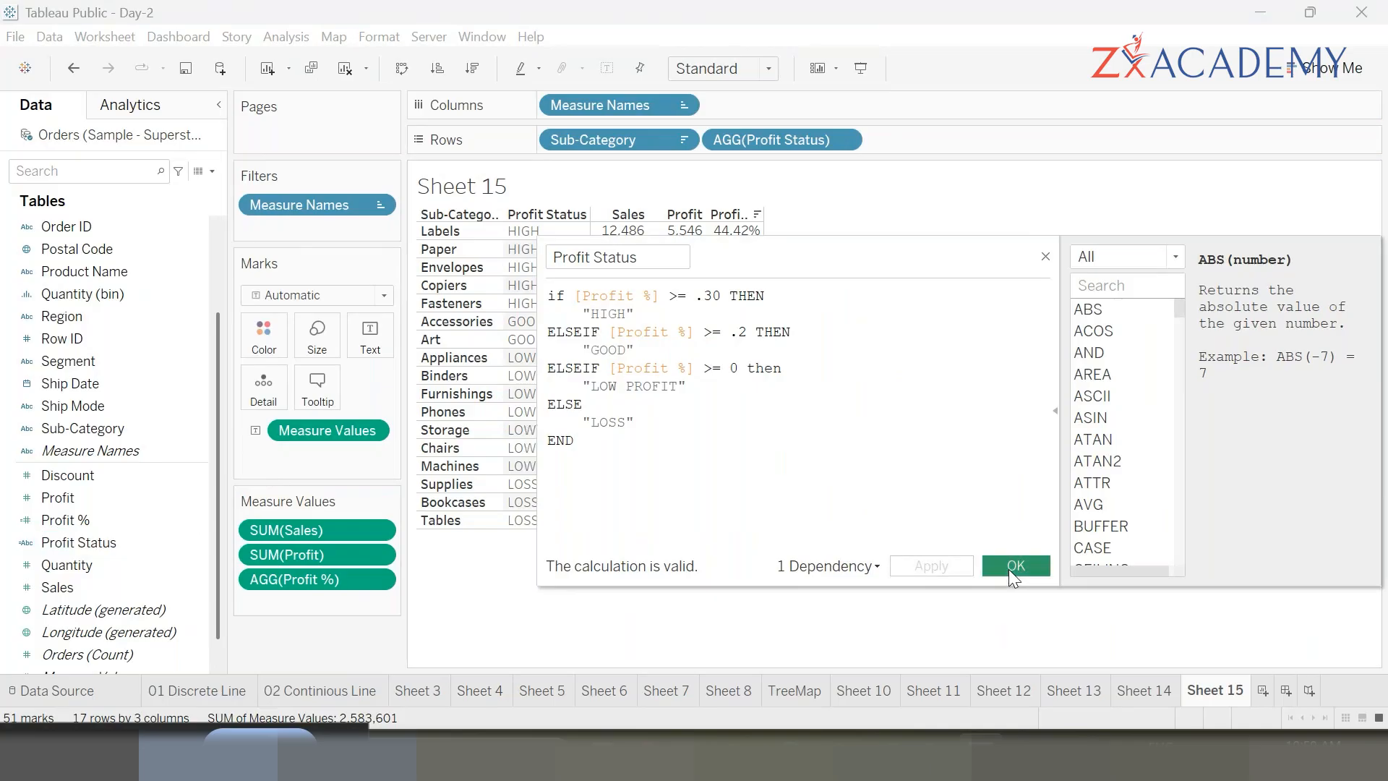
click(1015, 566)
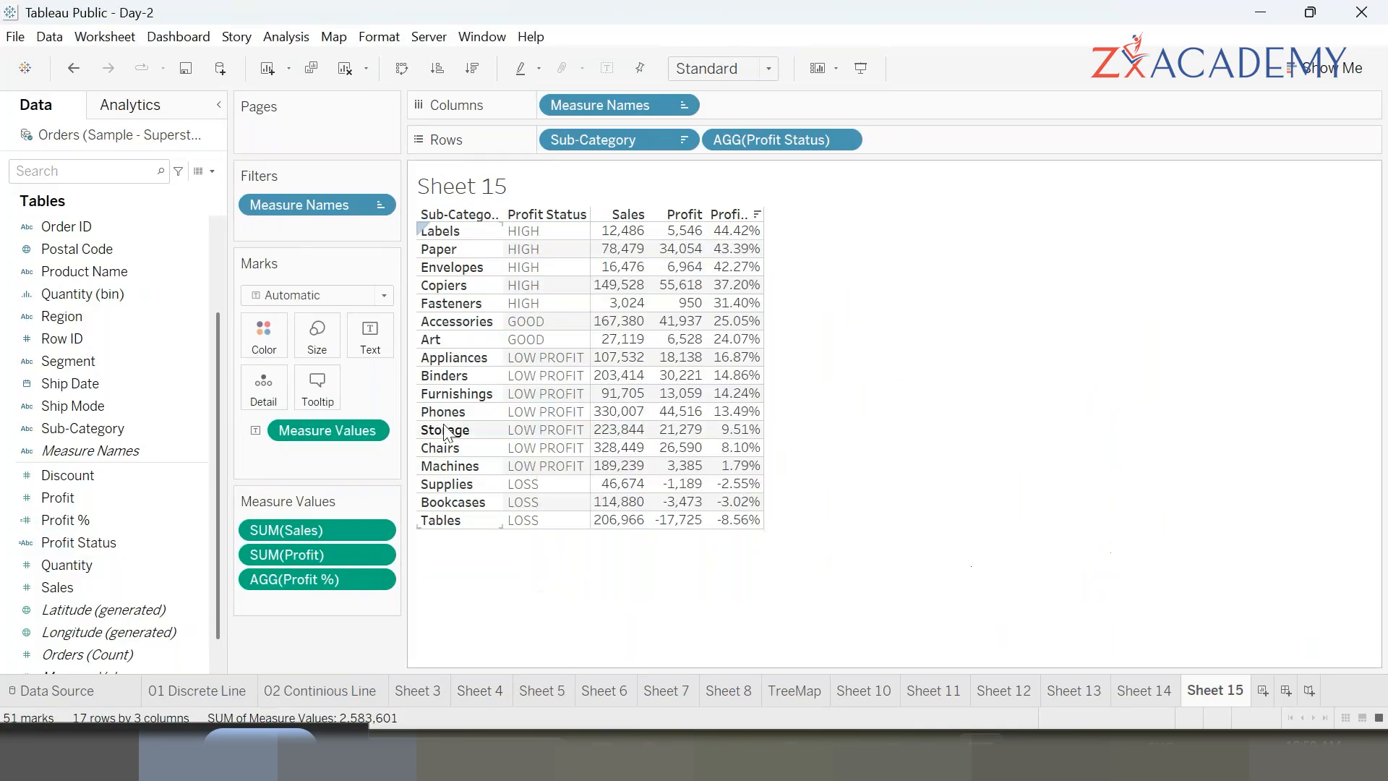